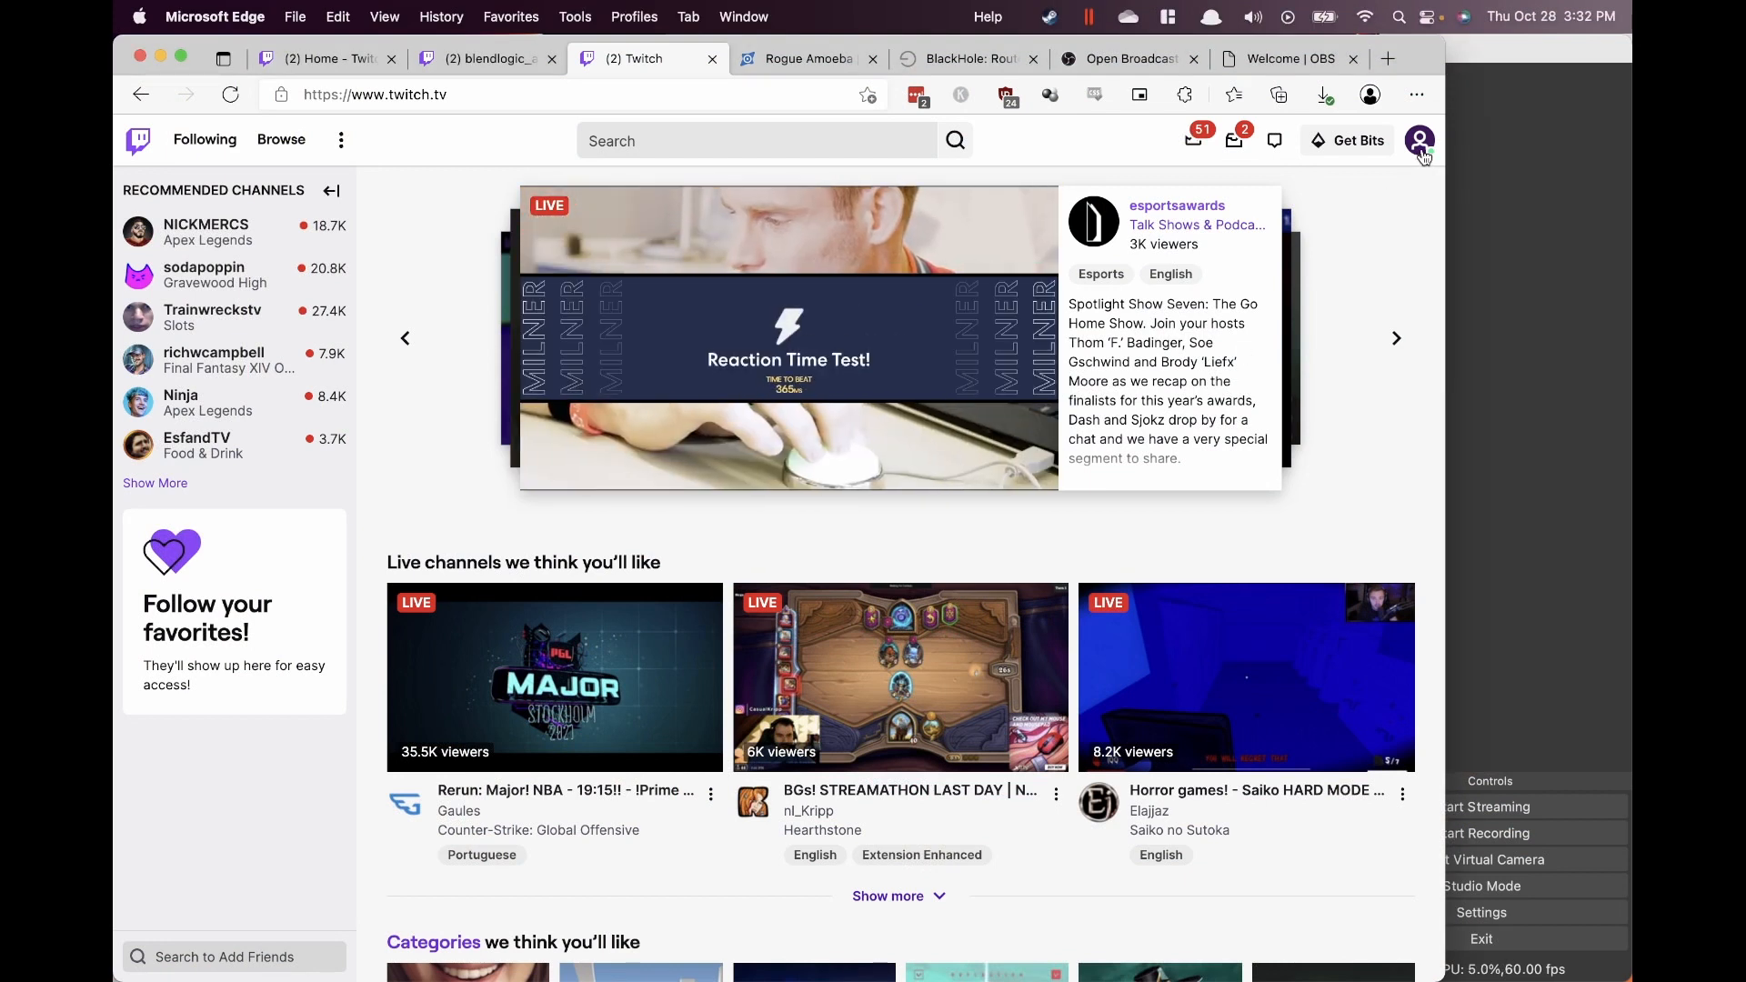
Open the Stream settings page with the primary stream key in the Twitch Creator Dashboard
left_click(1422, 152)
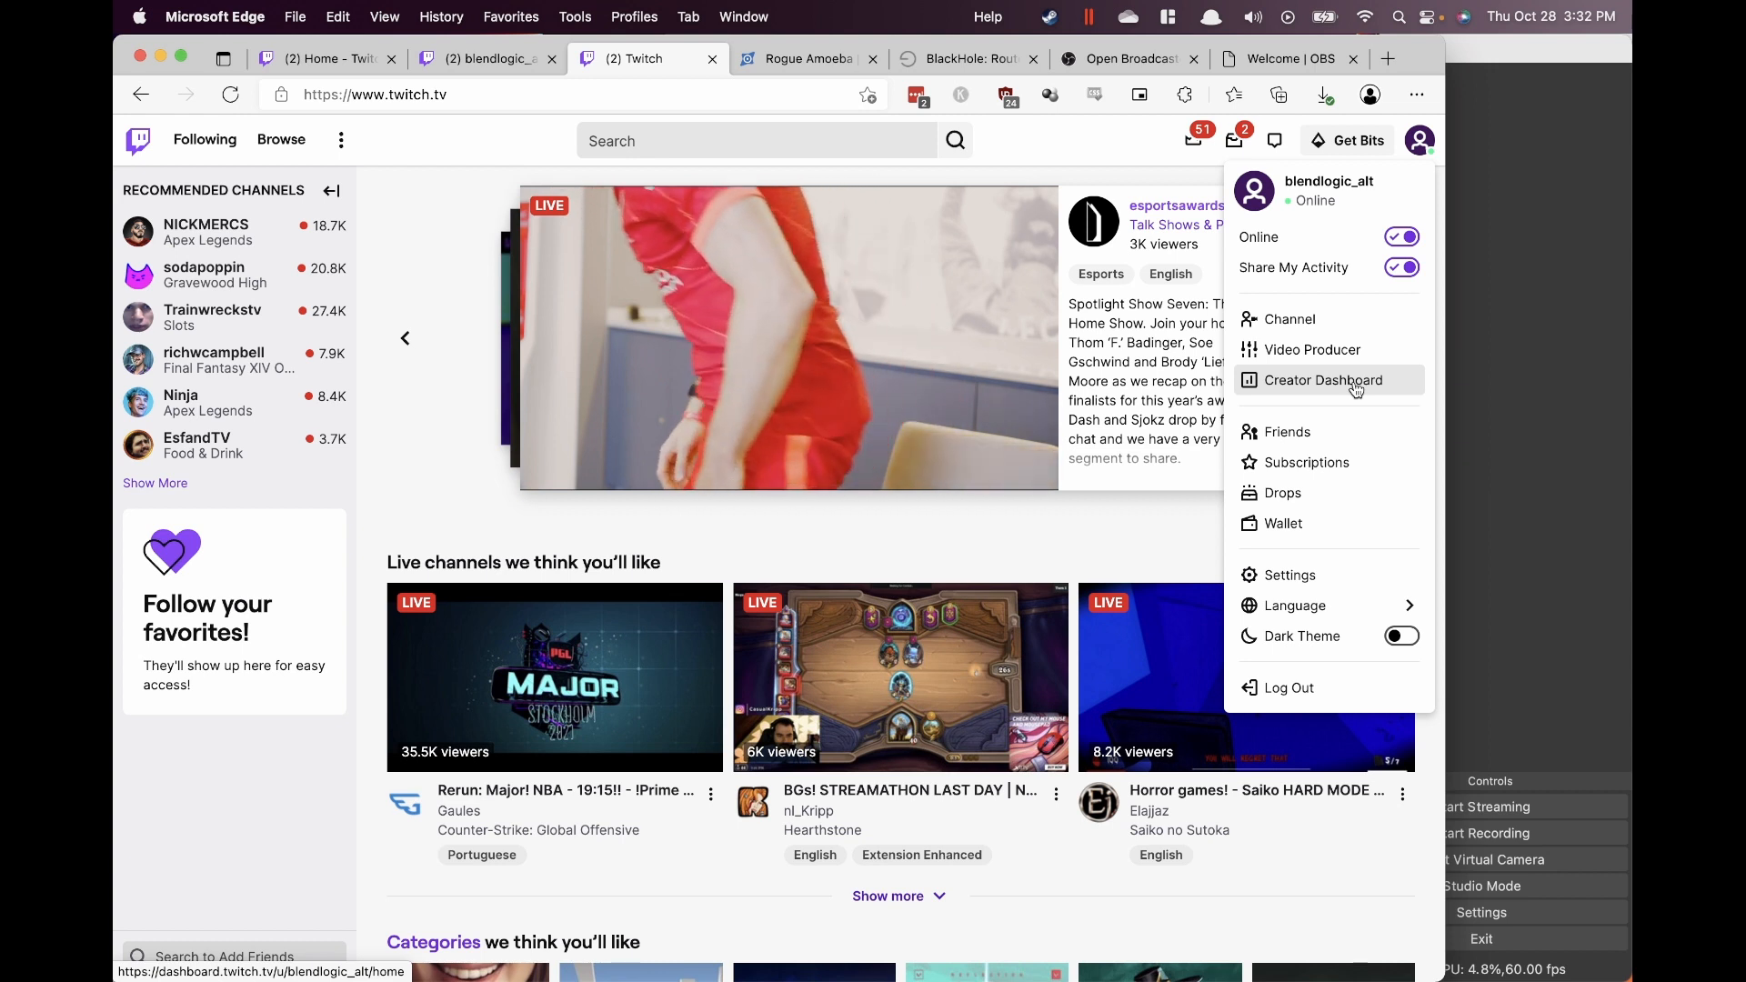
left_click(1355, 387)
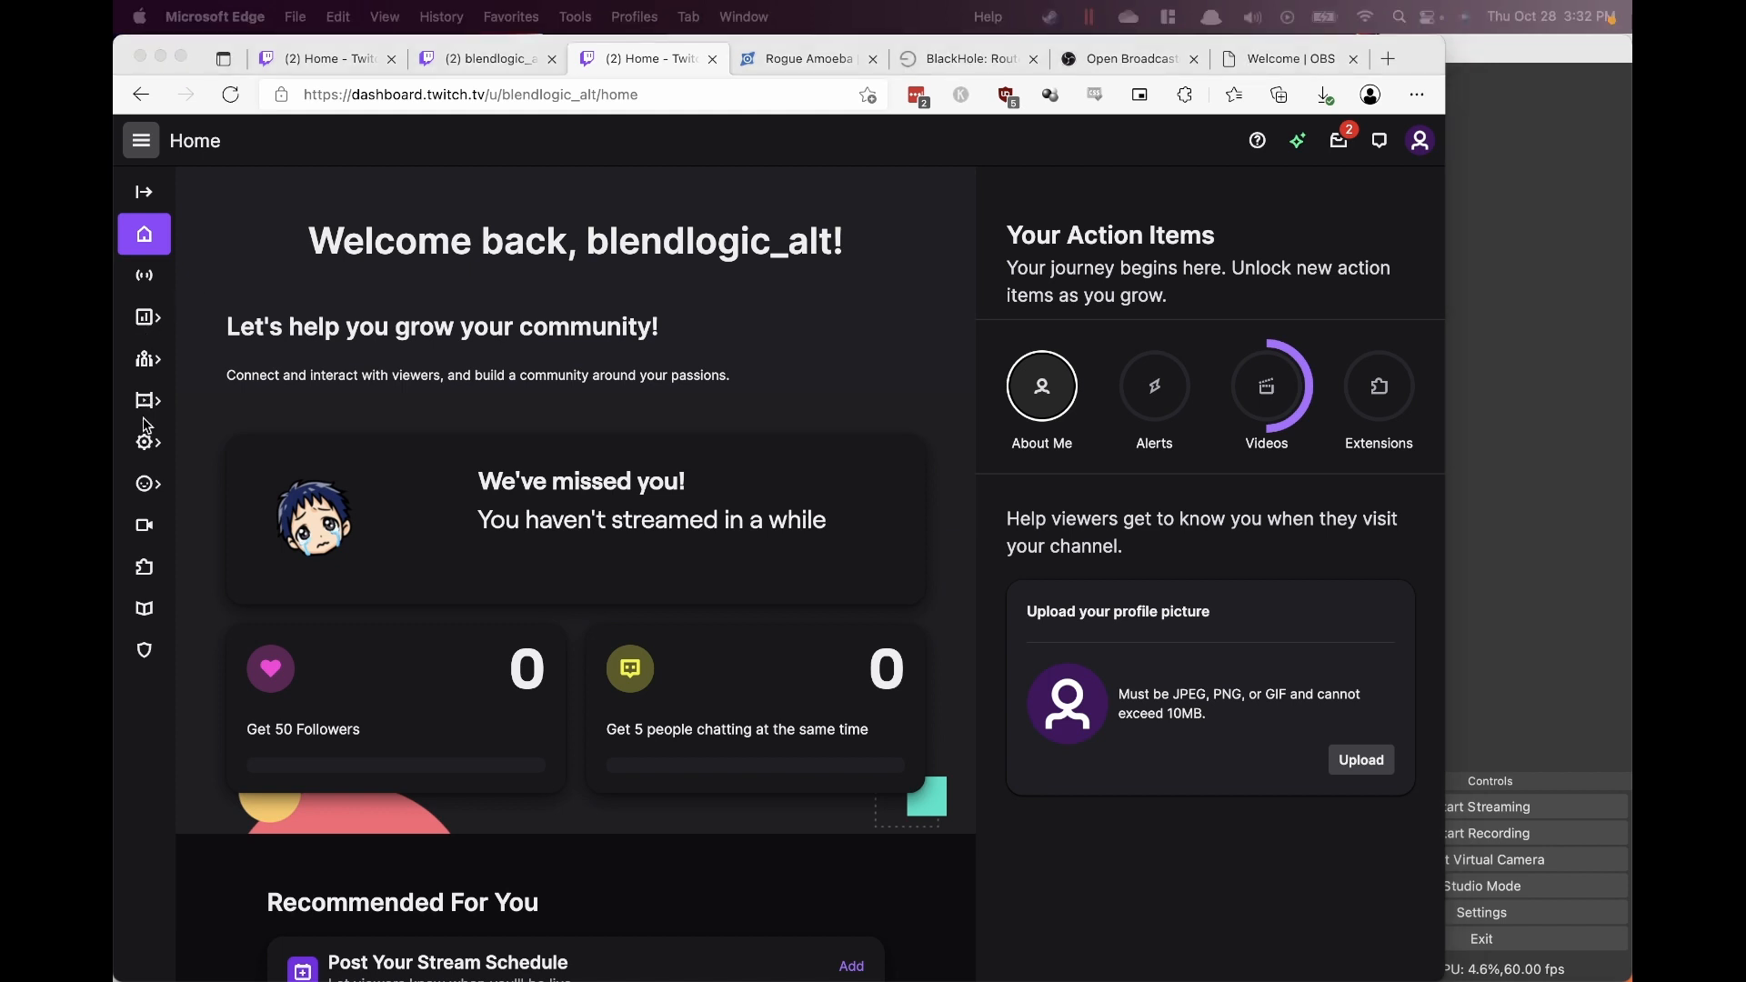
left_click(147, 454)
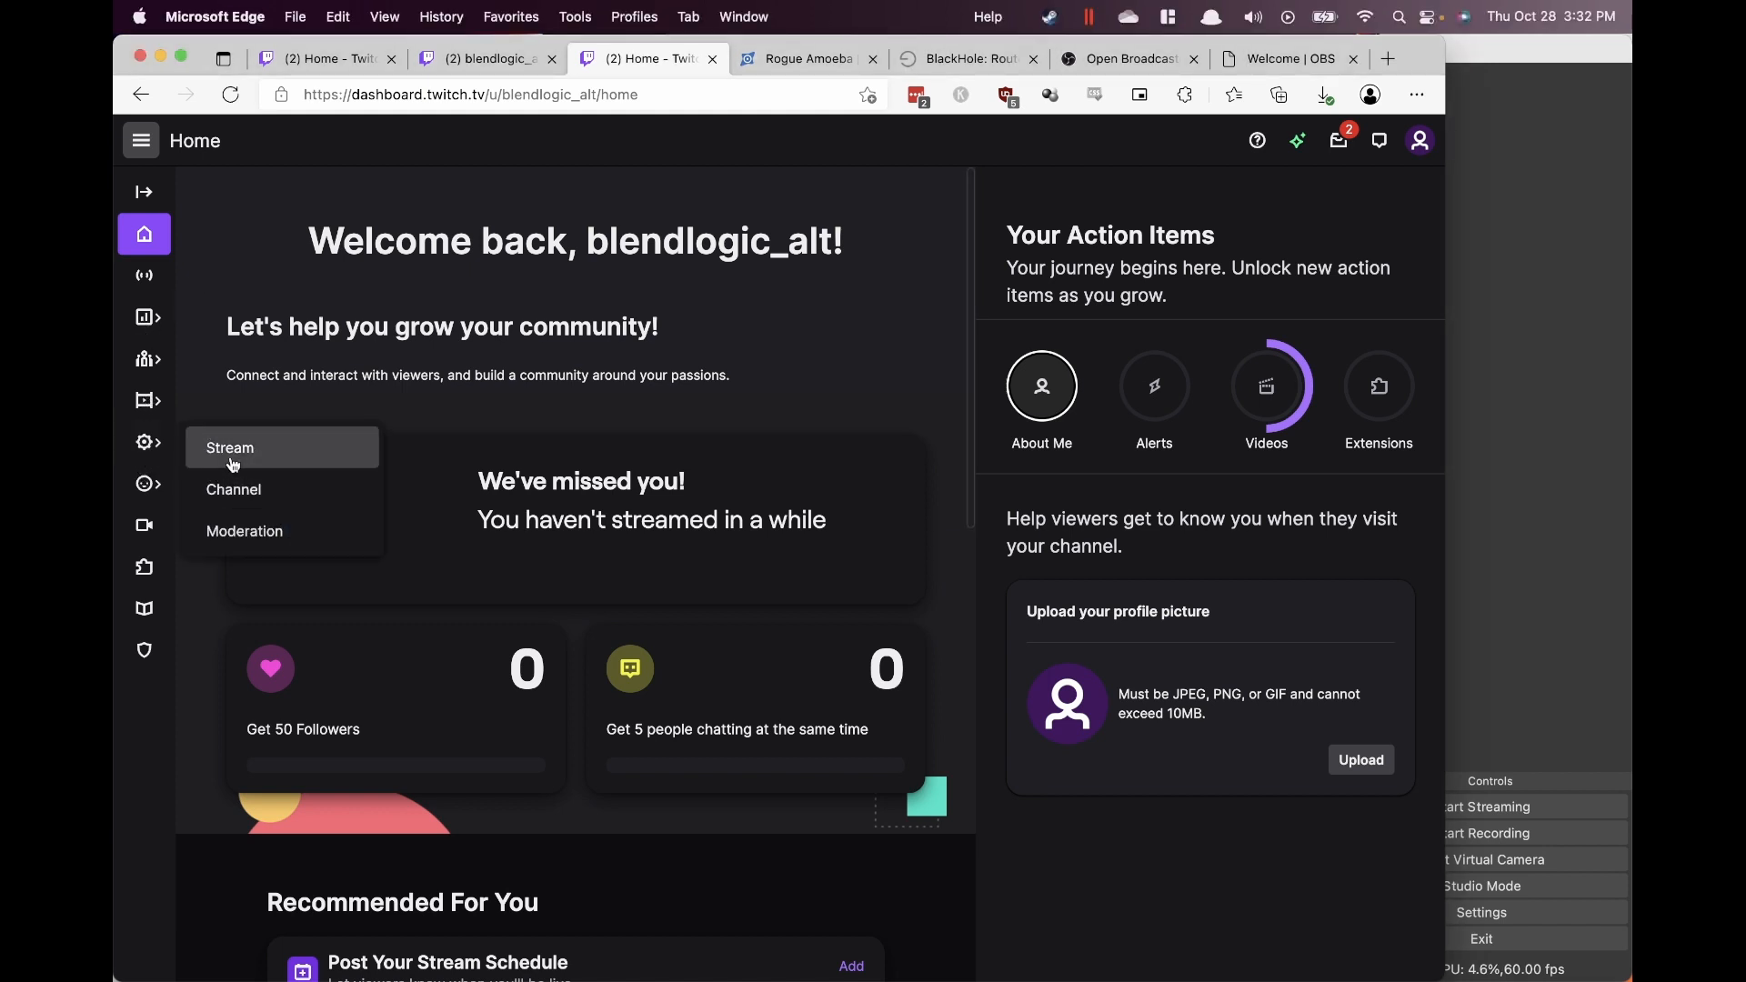
left_click(239, 455)
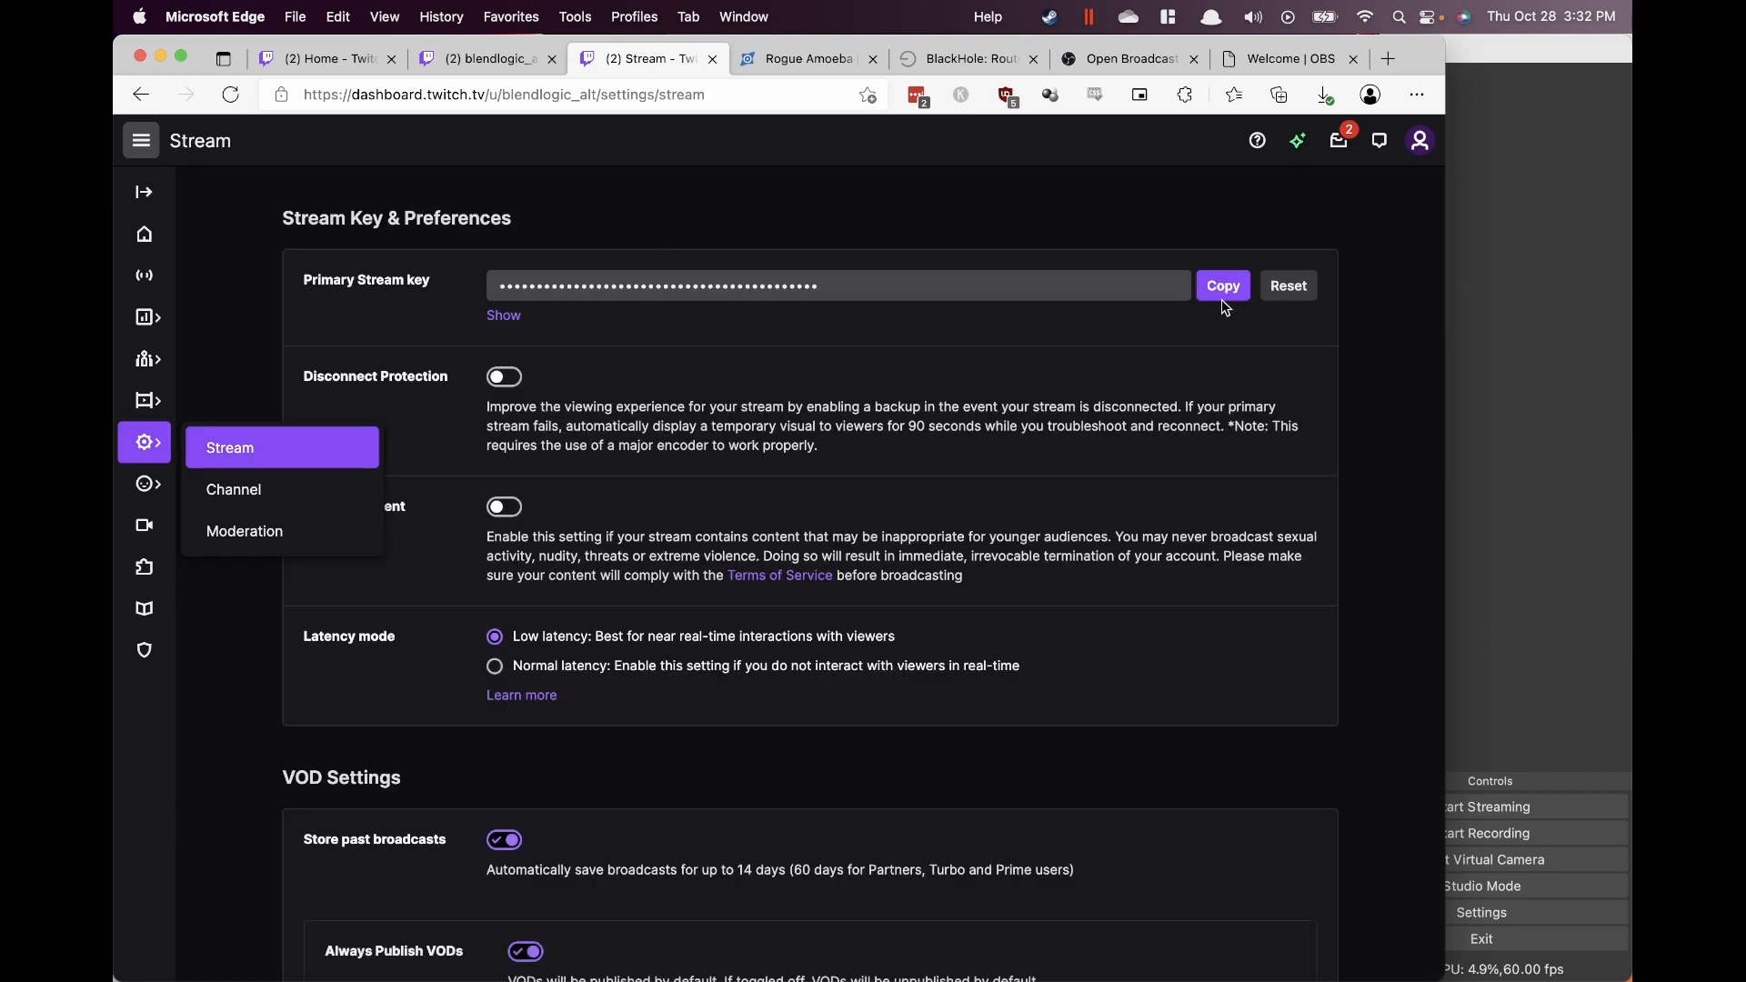
Place the OBS website beside the Twitch stream settings in the tab order and review the BlackHole and Loopback audio routing pages
left_click_drag(1149, 71, 817, 71)
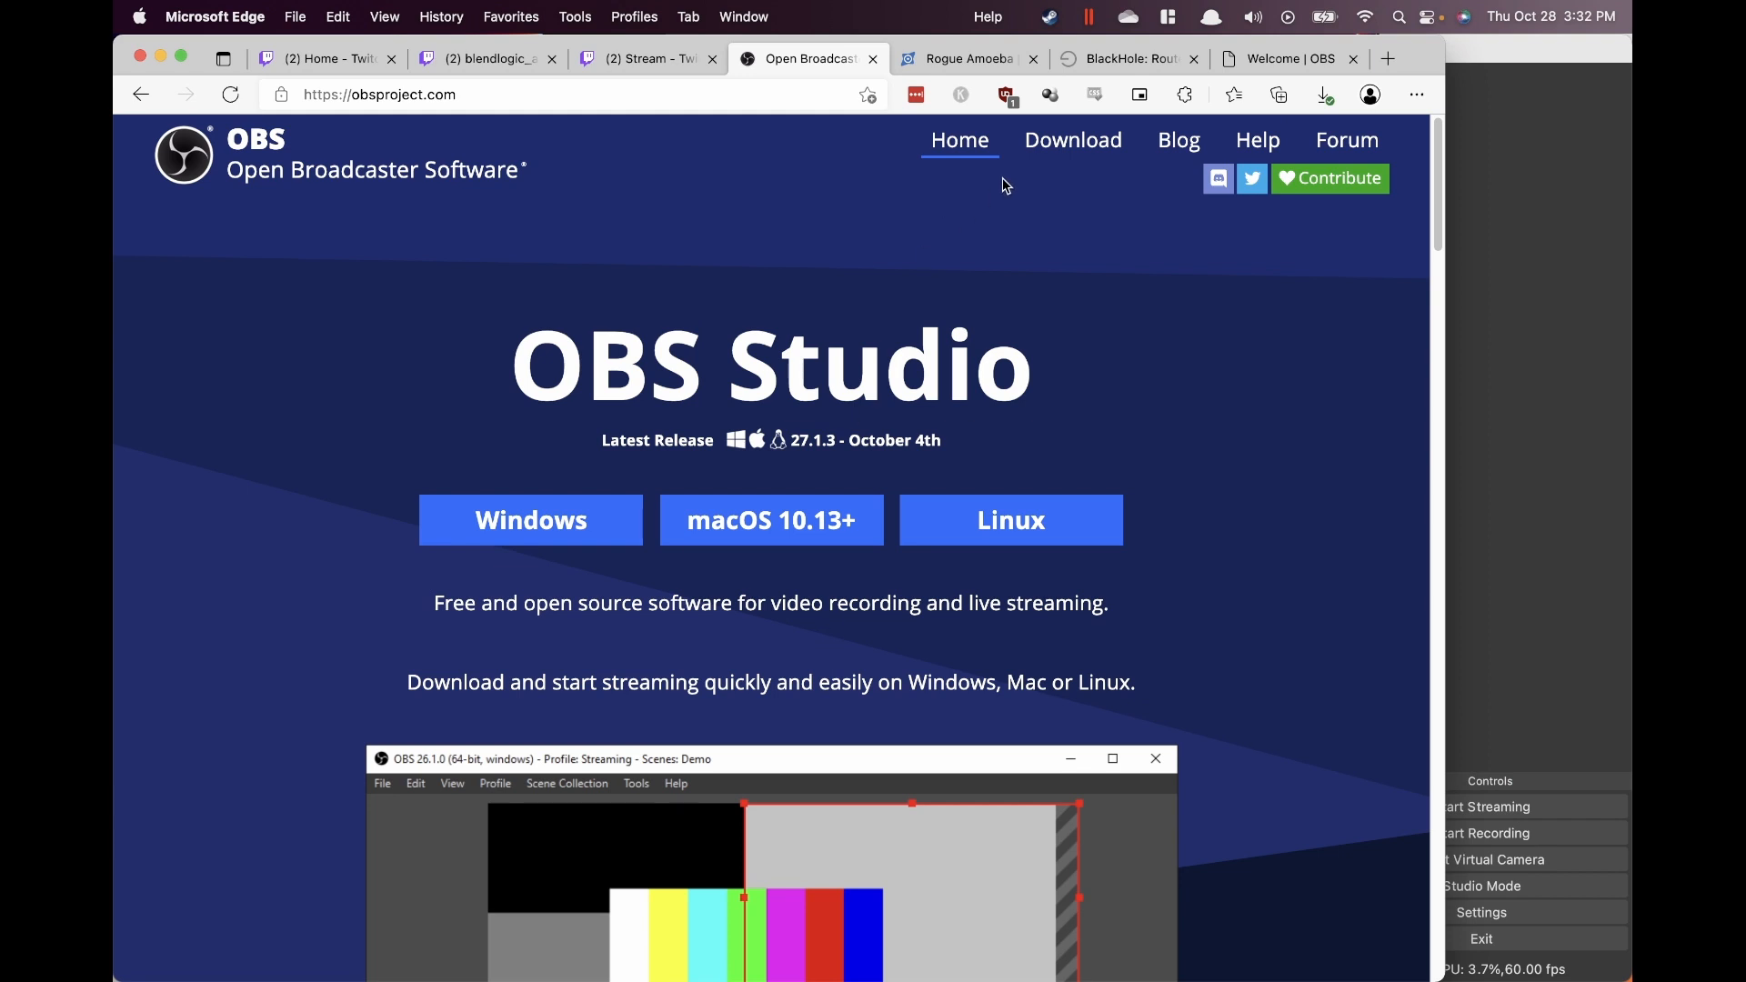
left_click(1082, 69)
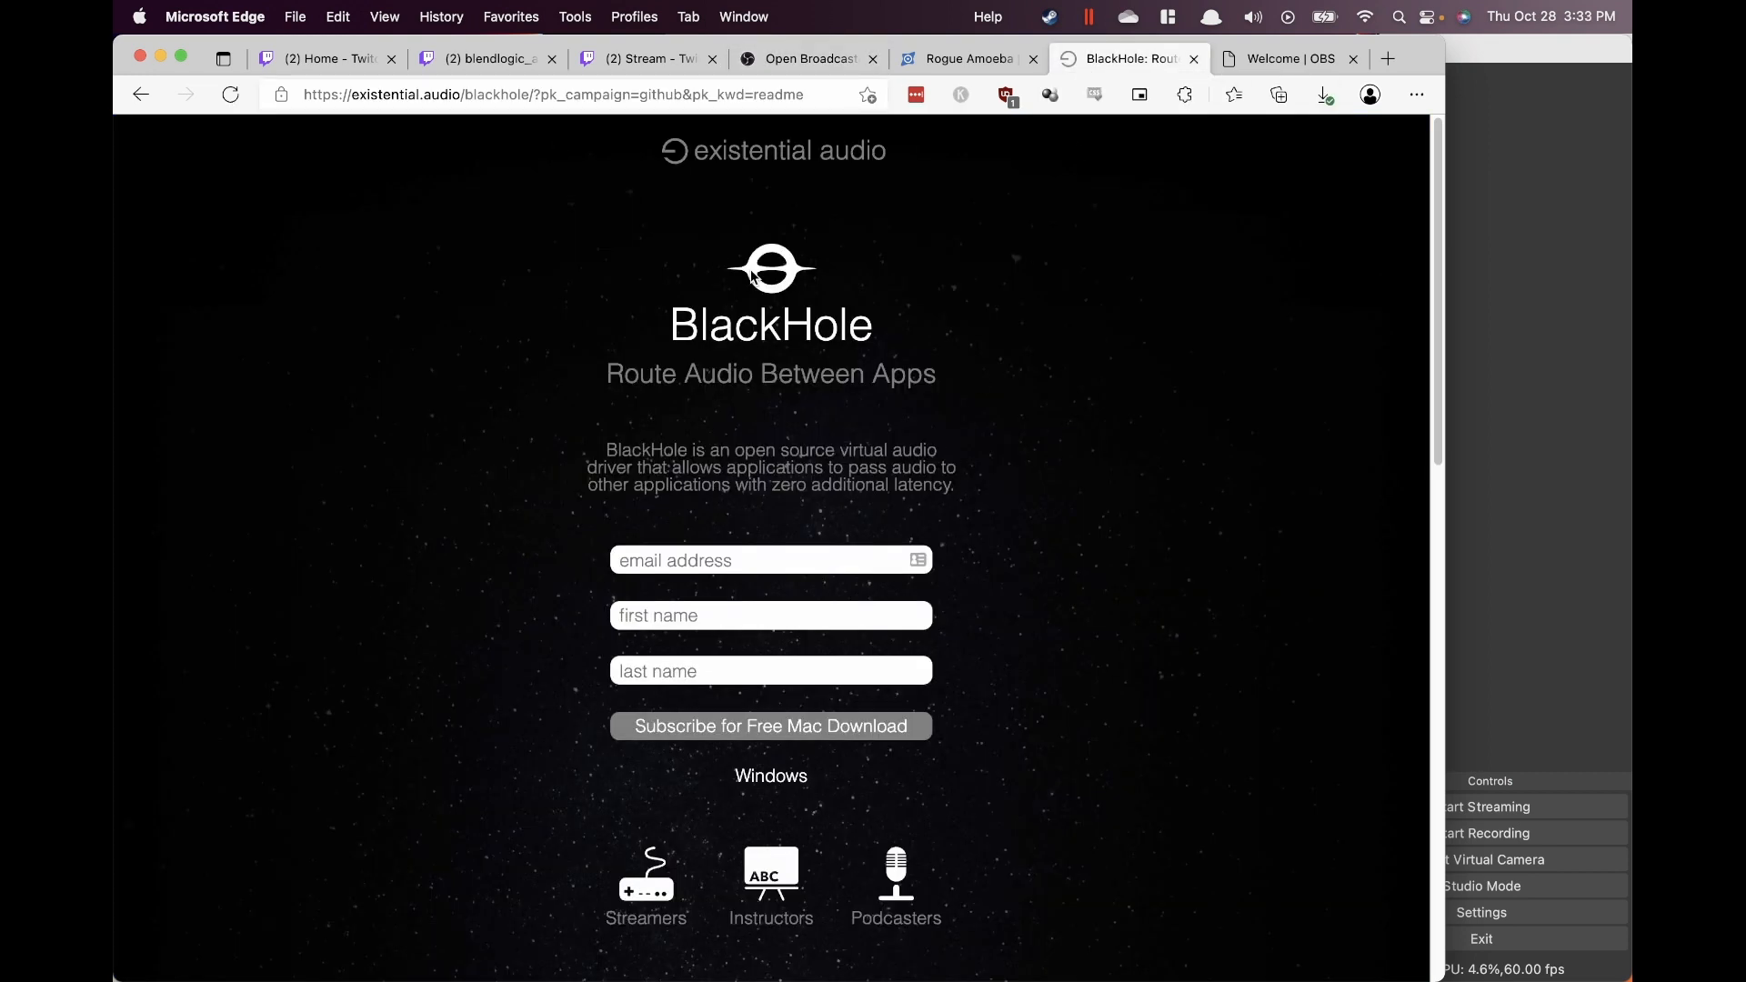
left_click(966, 58)
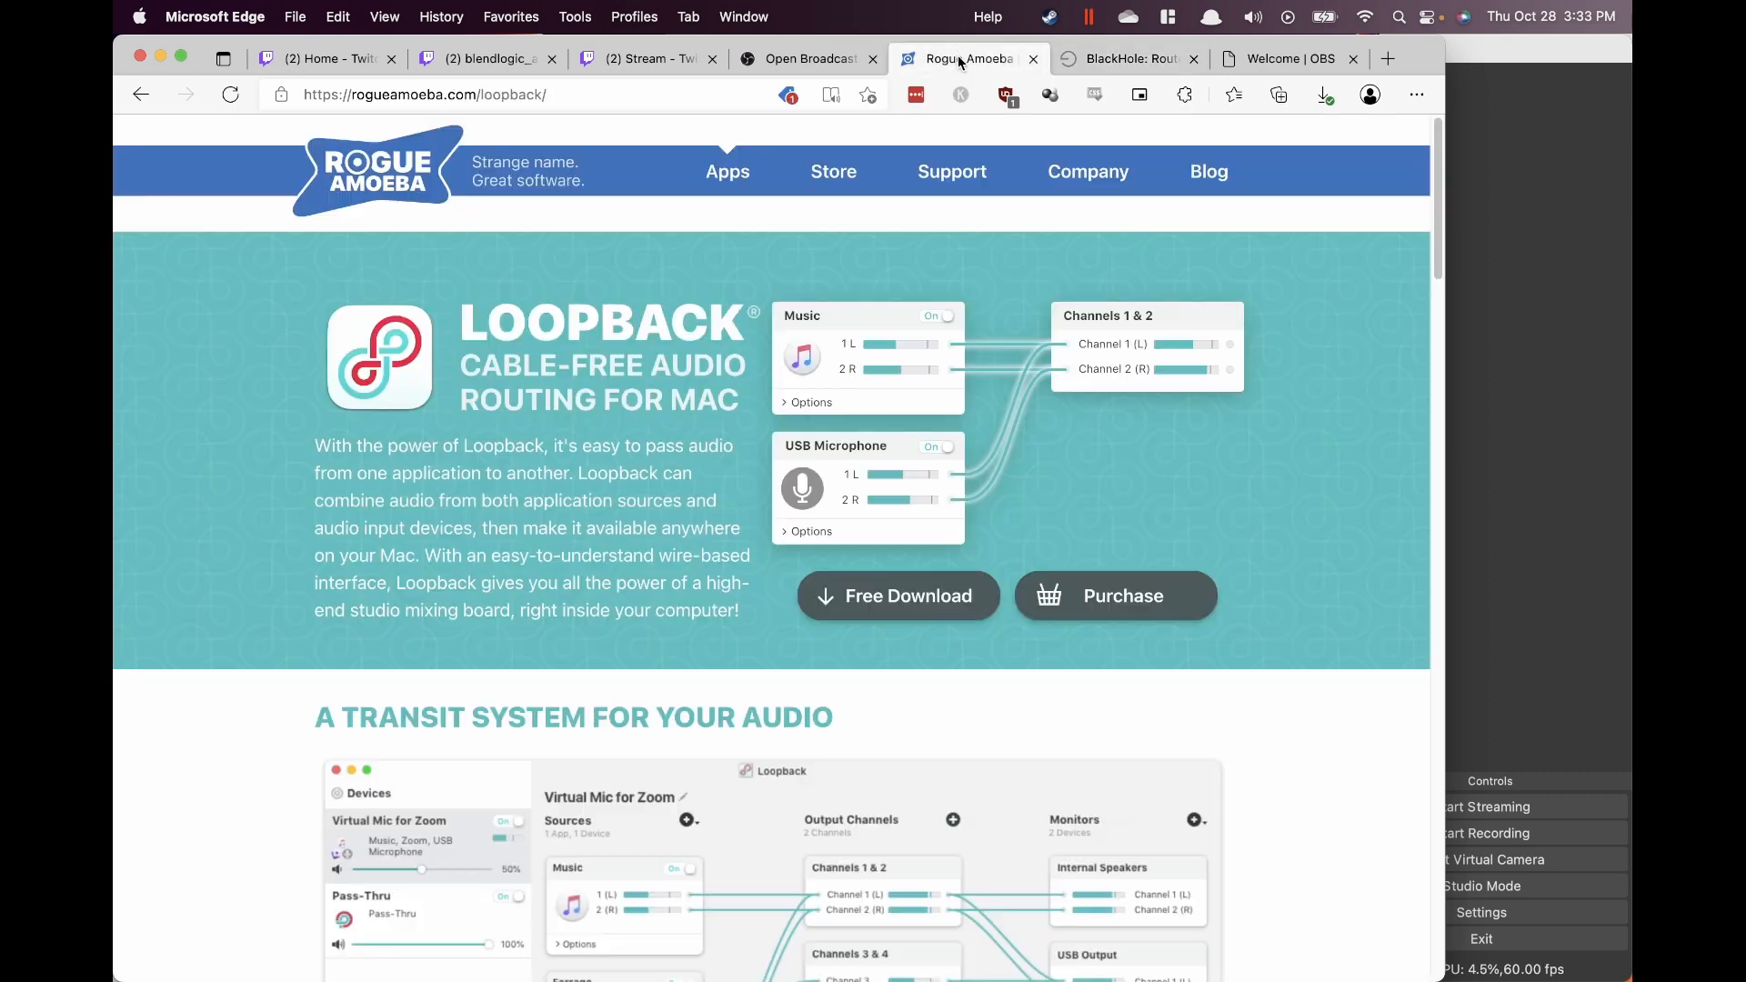
scroll(700, 804, "down", 5)
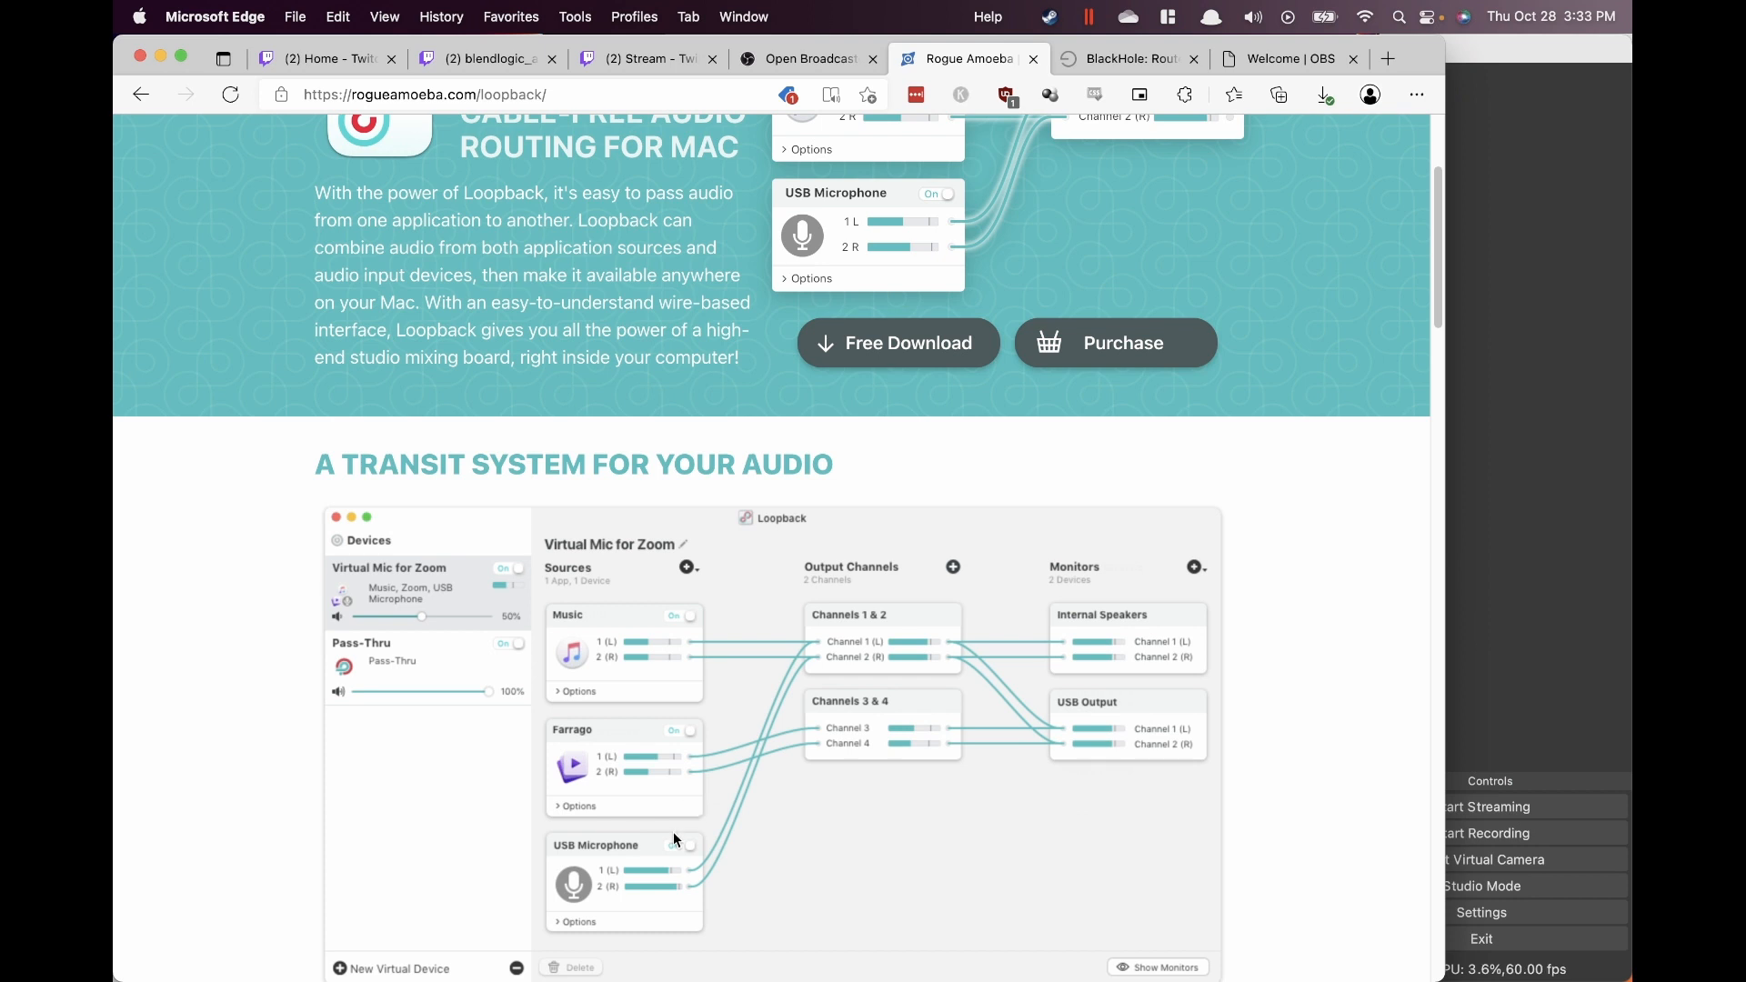
scroll(644, 411, "up", 5)
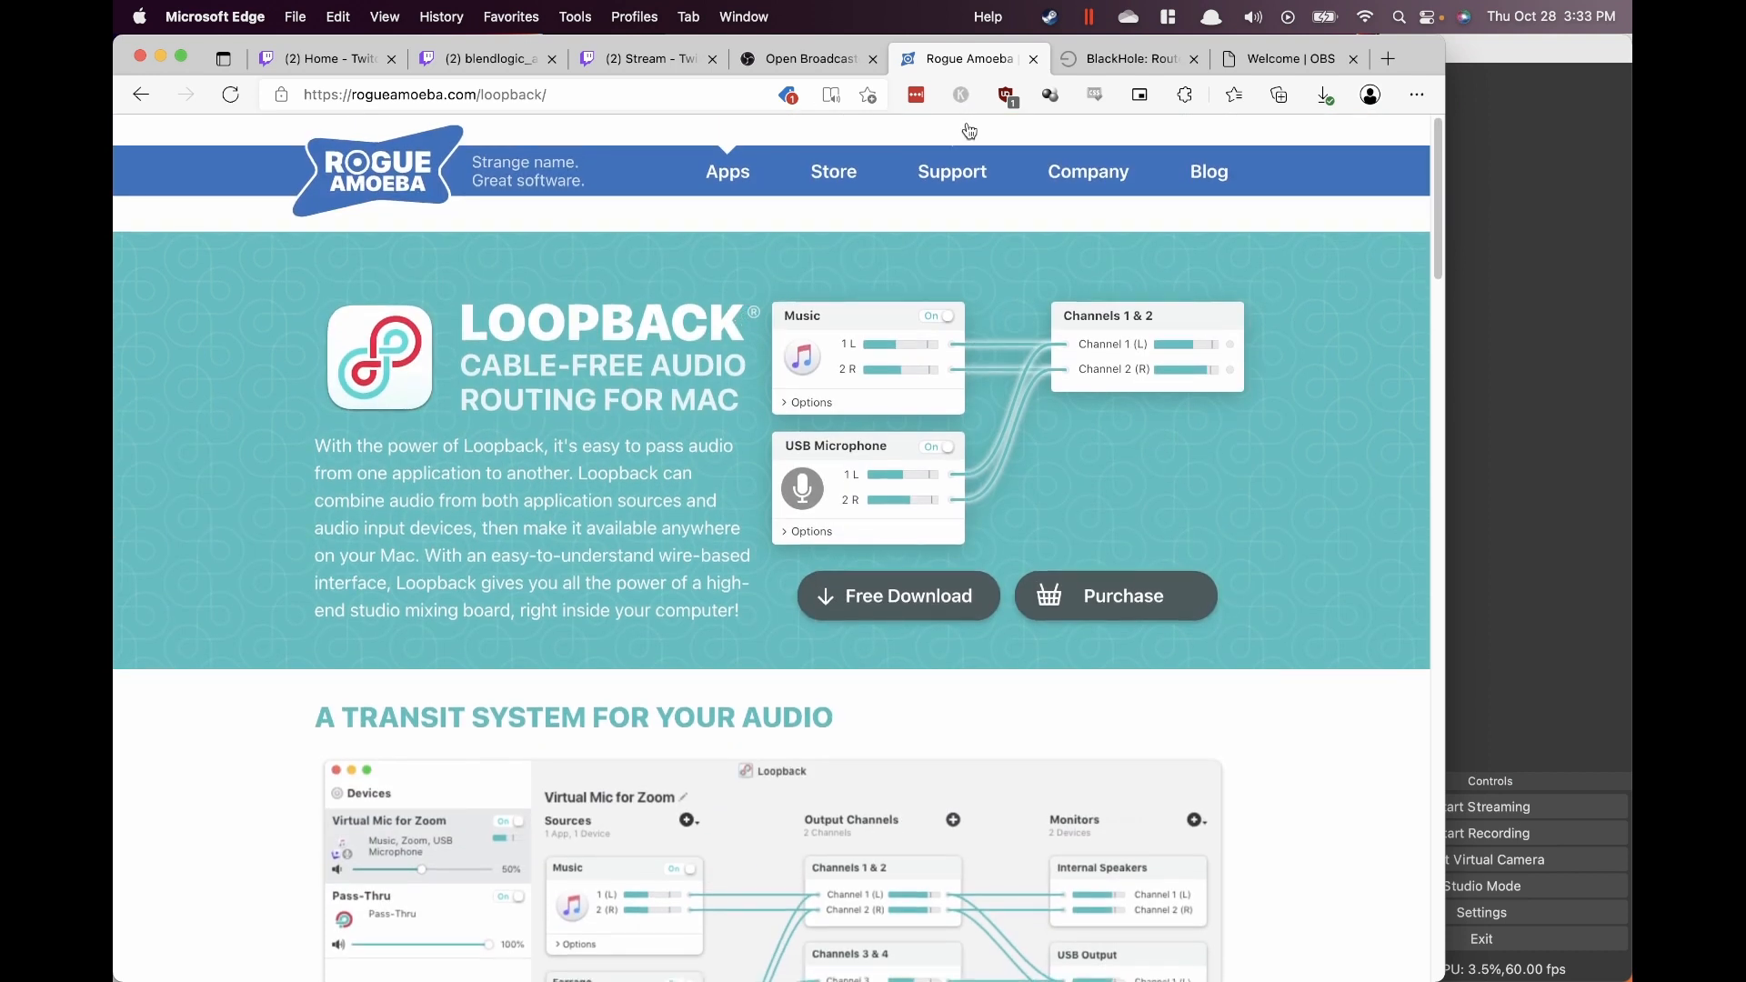
left_click(825, 73)
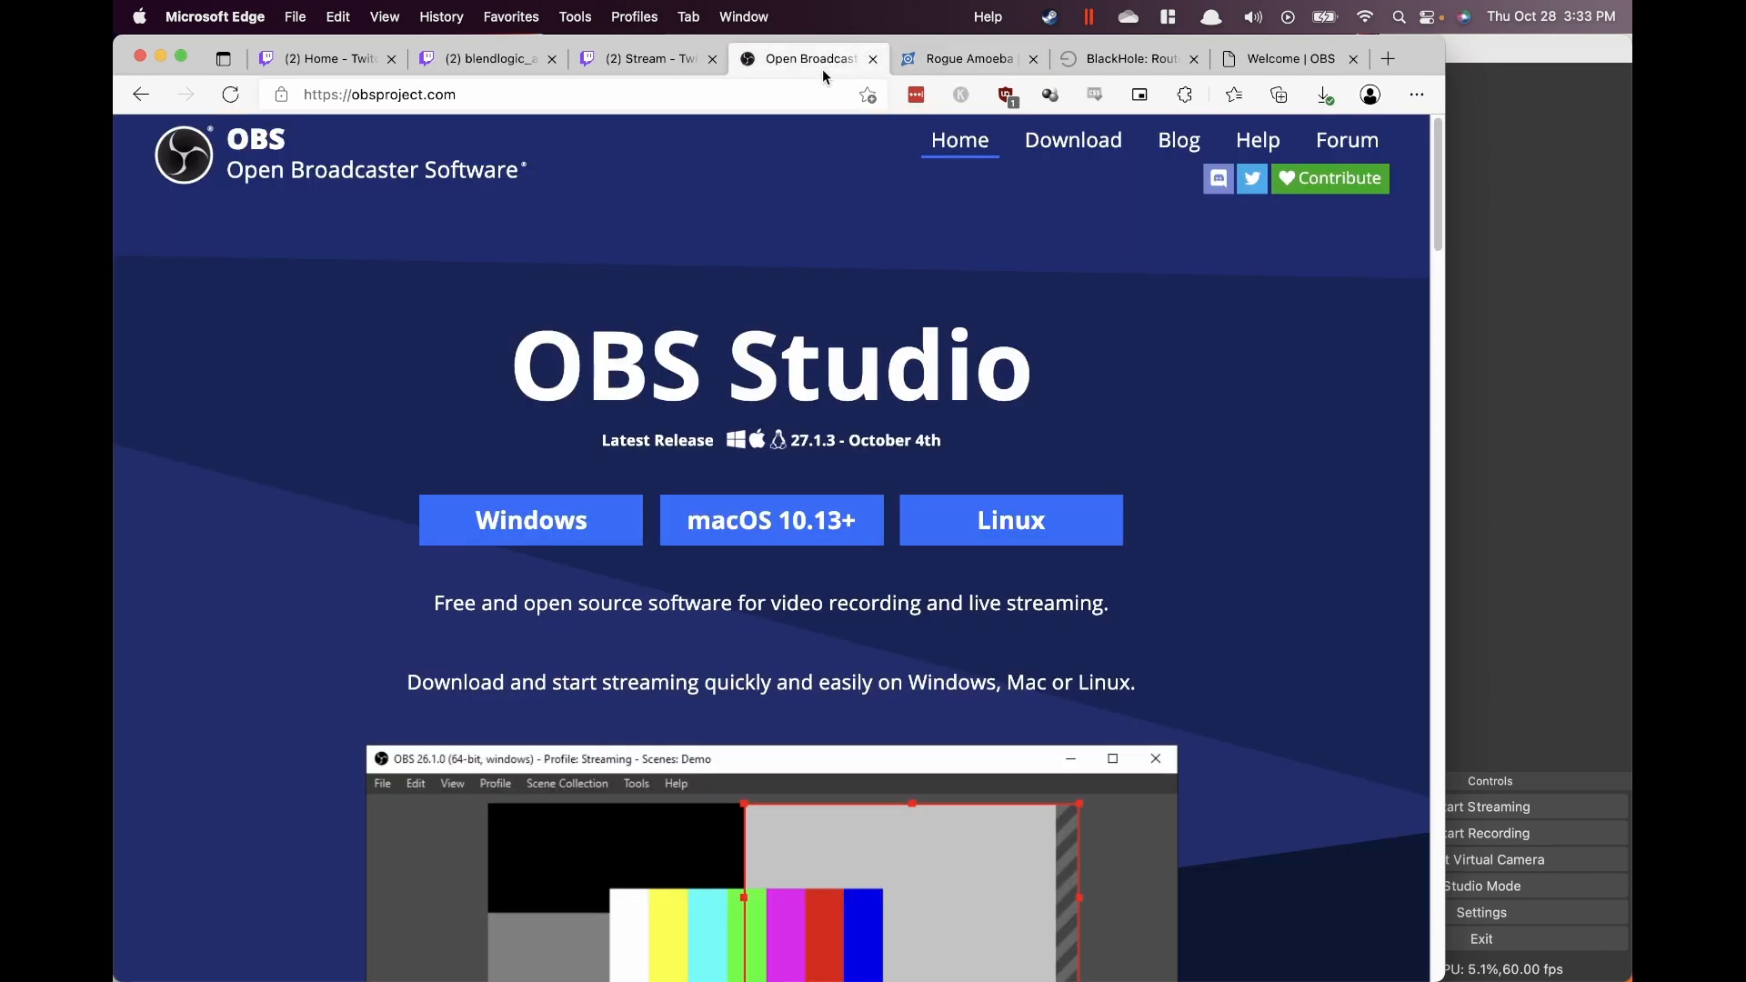
Switch to OBS and review the sources in Scene 2, External Display and Window Capture Game
left_click(1534, 596)
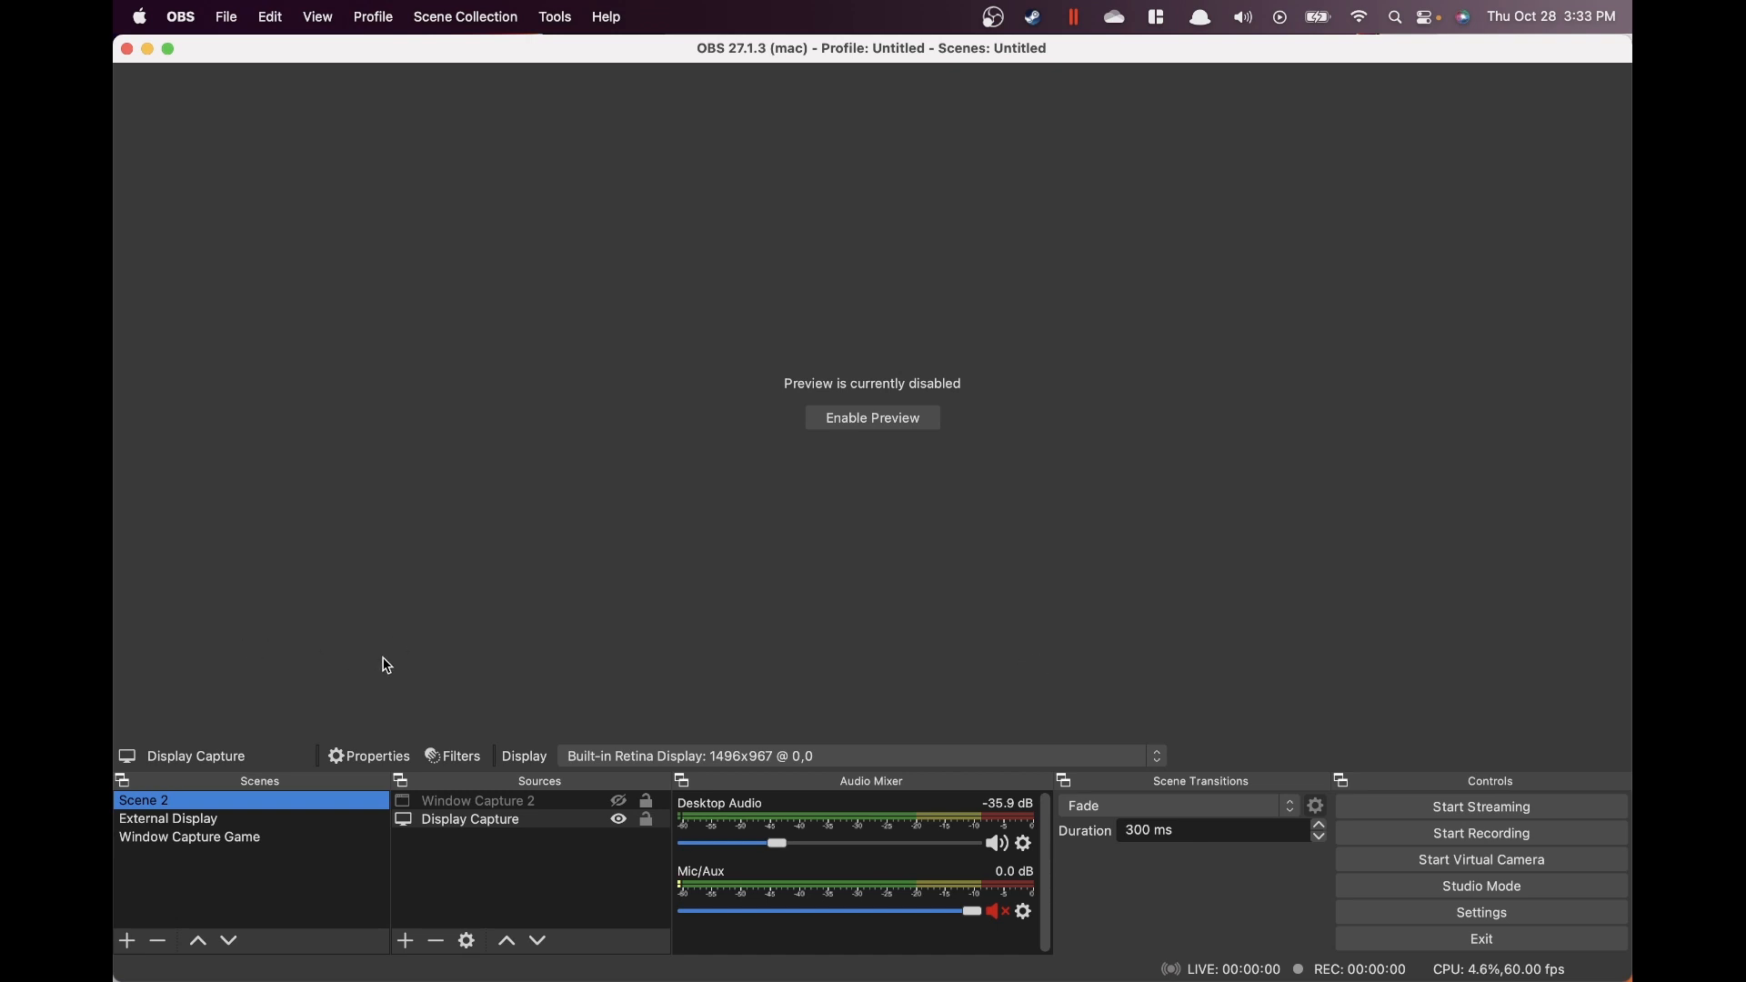
left_click(291, 820)
left_click(282, 832)
left_click(285, 822)
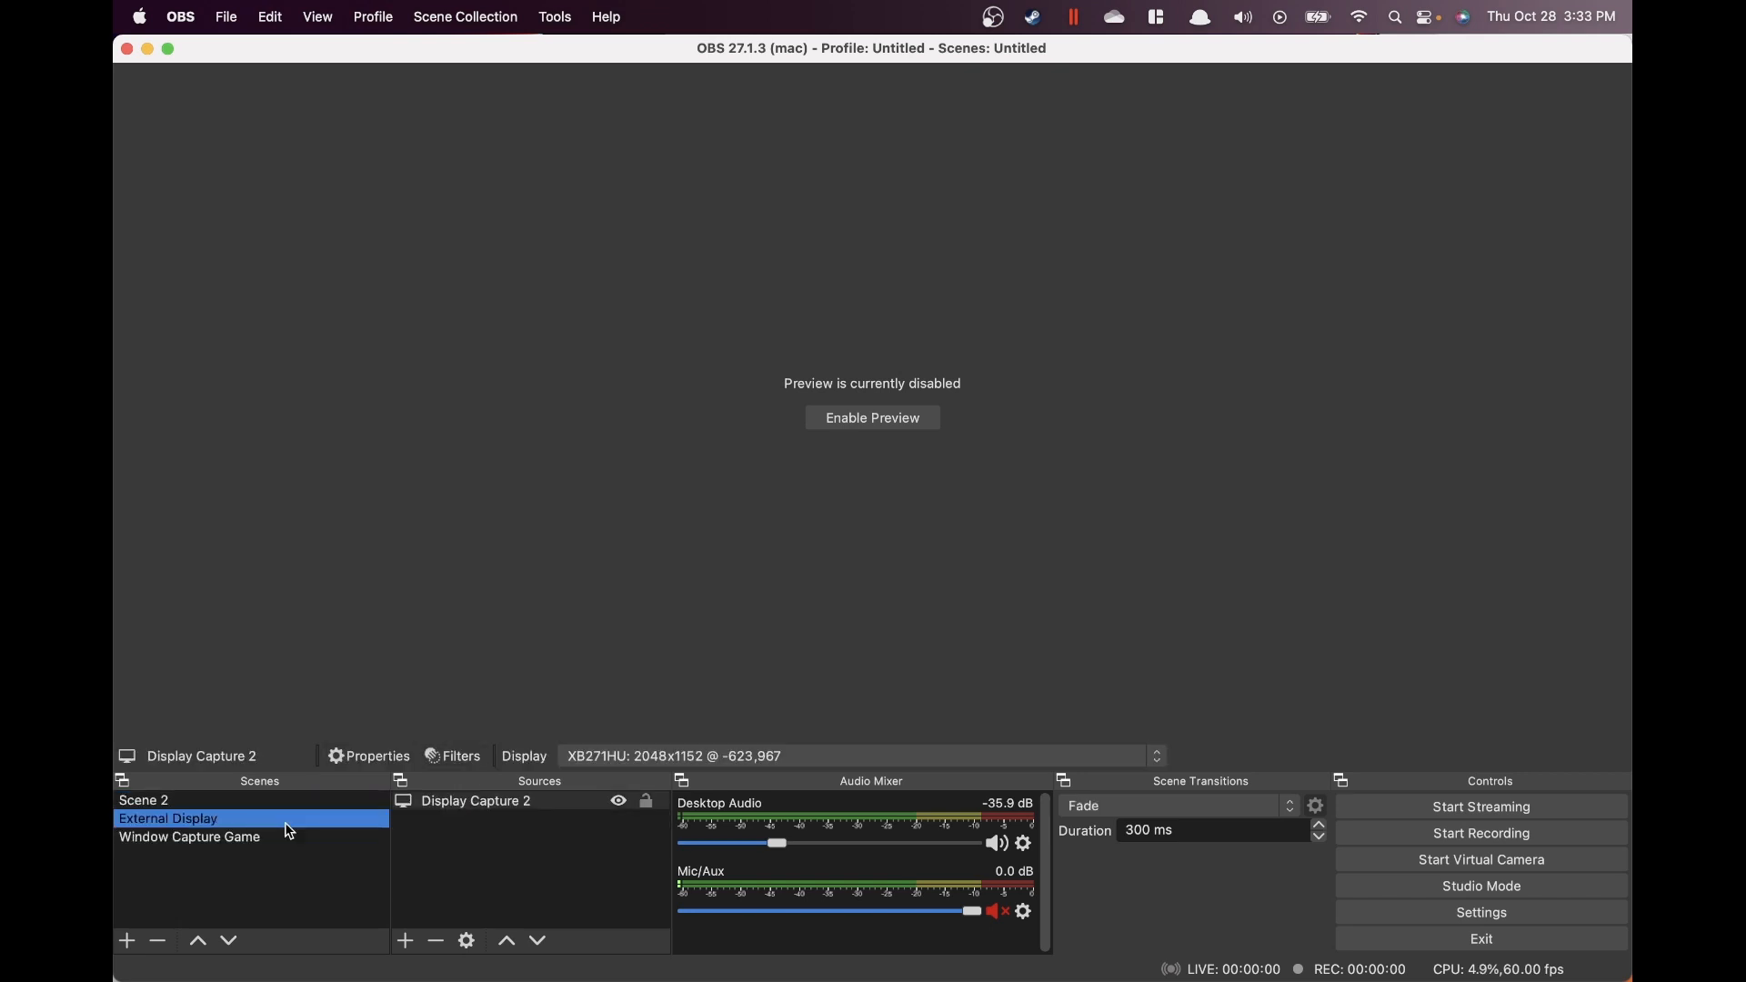
left_click(305, 802)
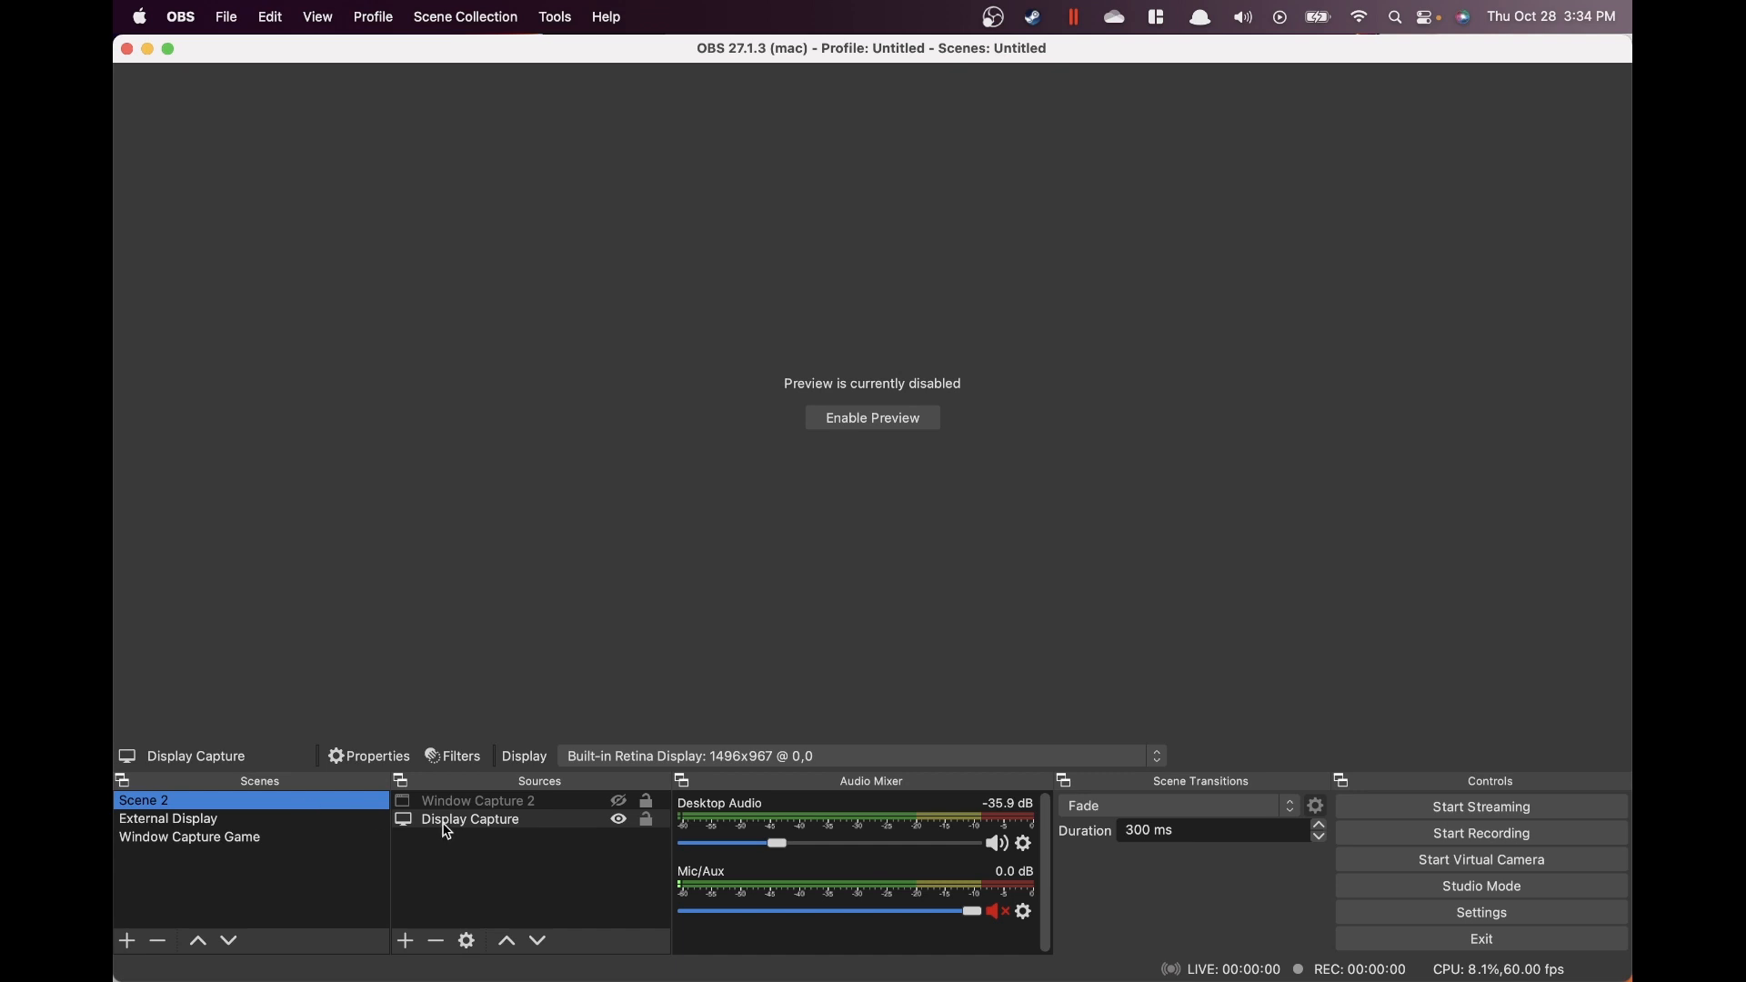
left_click(316, 824)
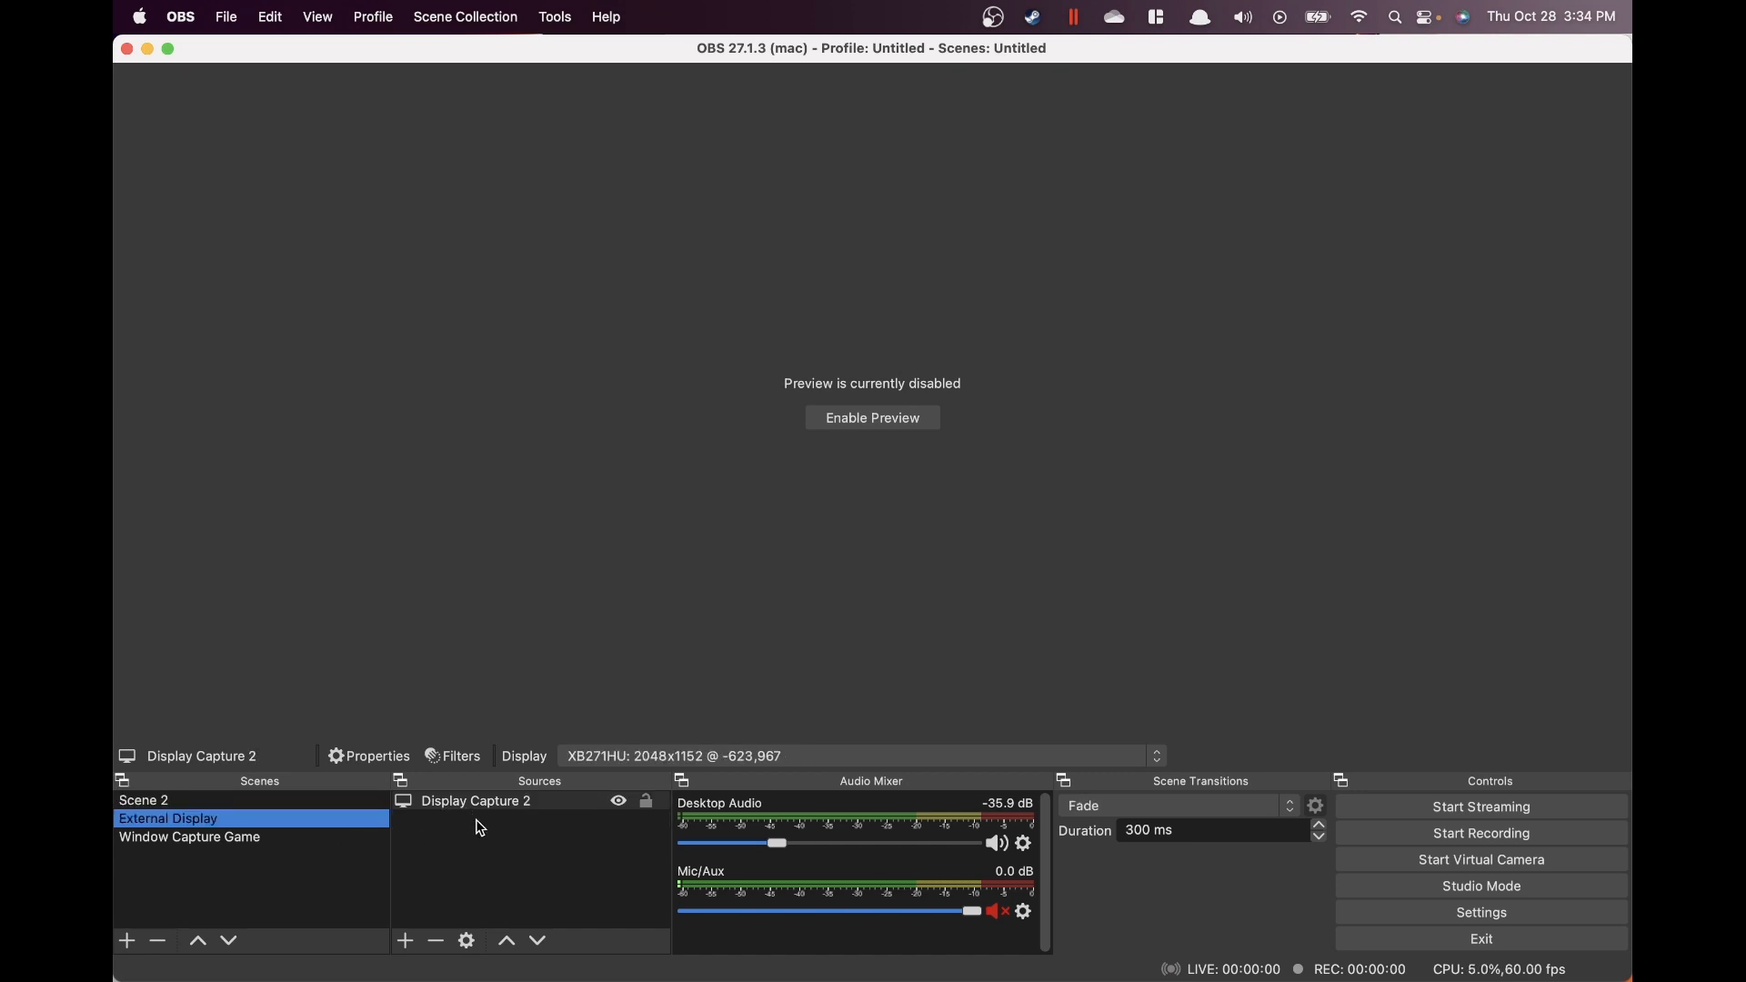
left_click(294, 841)
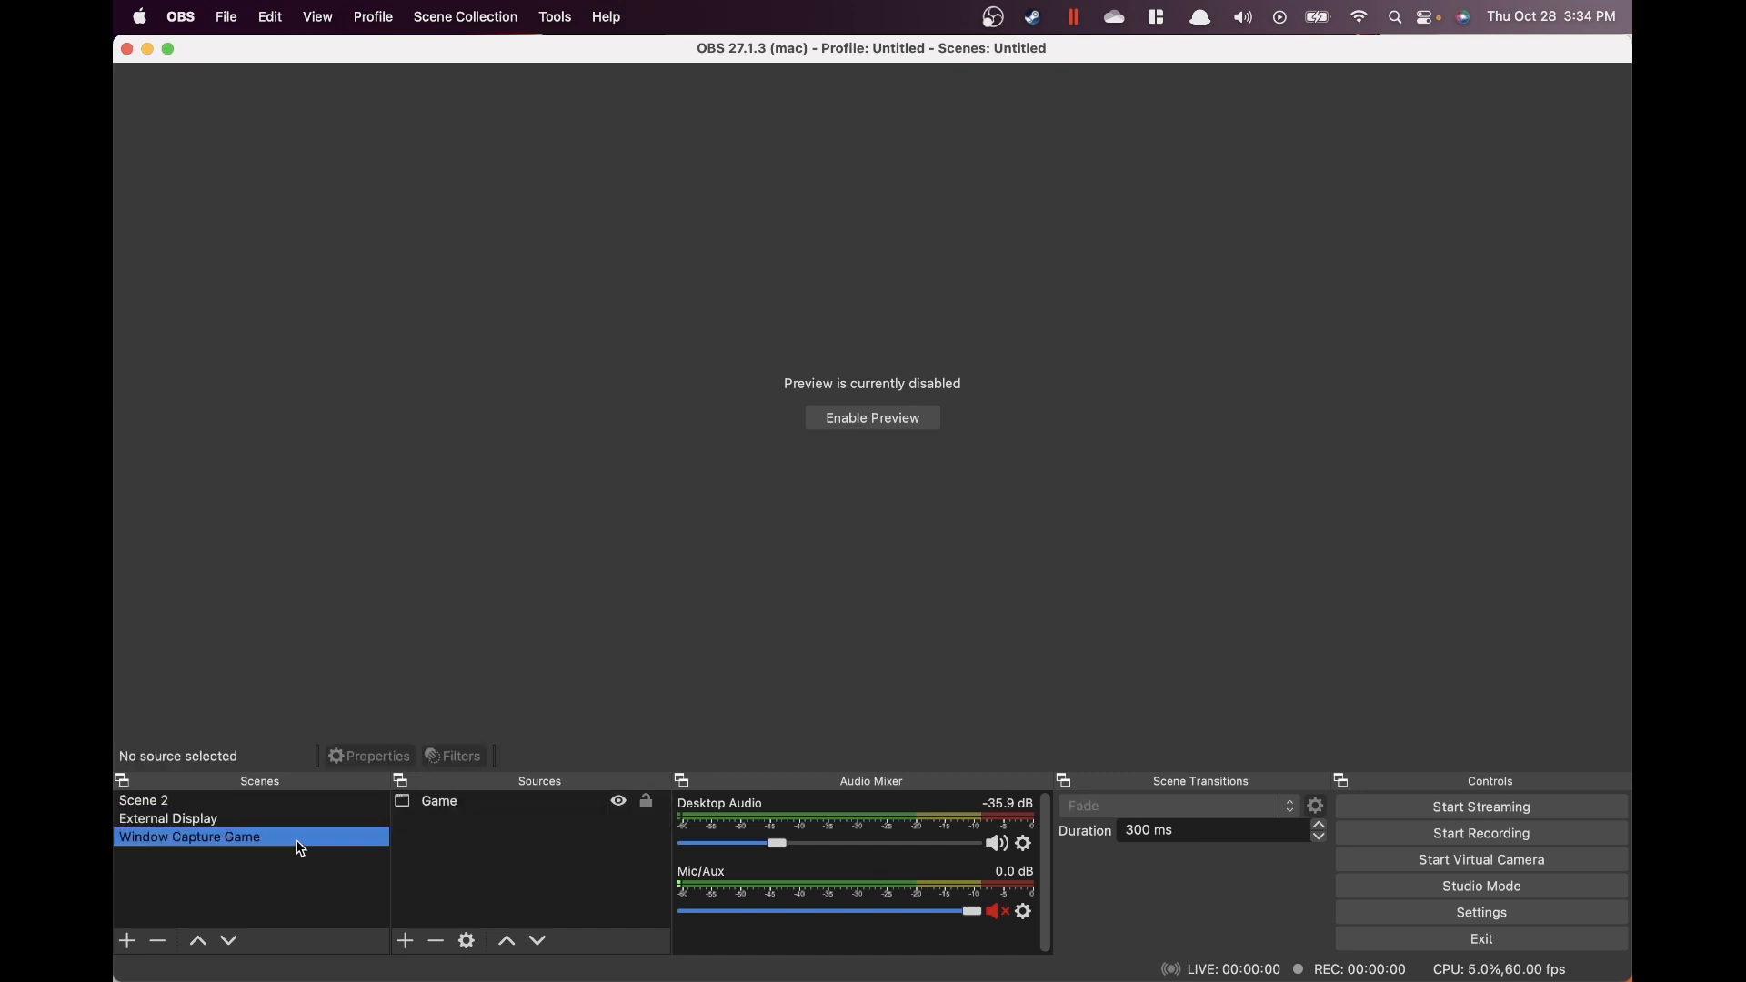
left_click(515, 850)
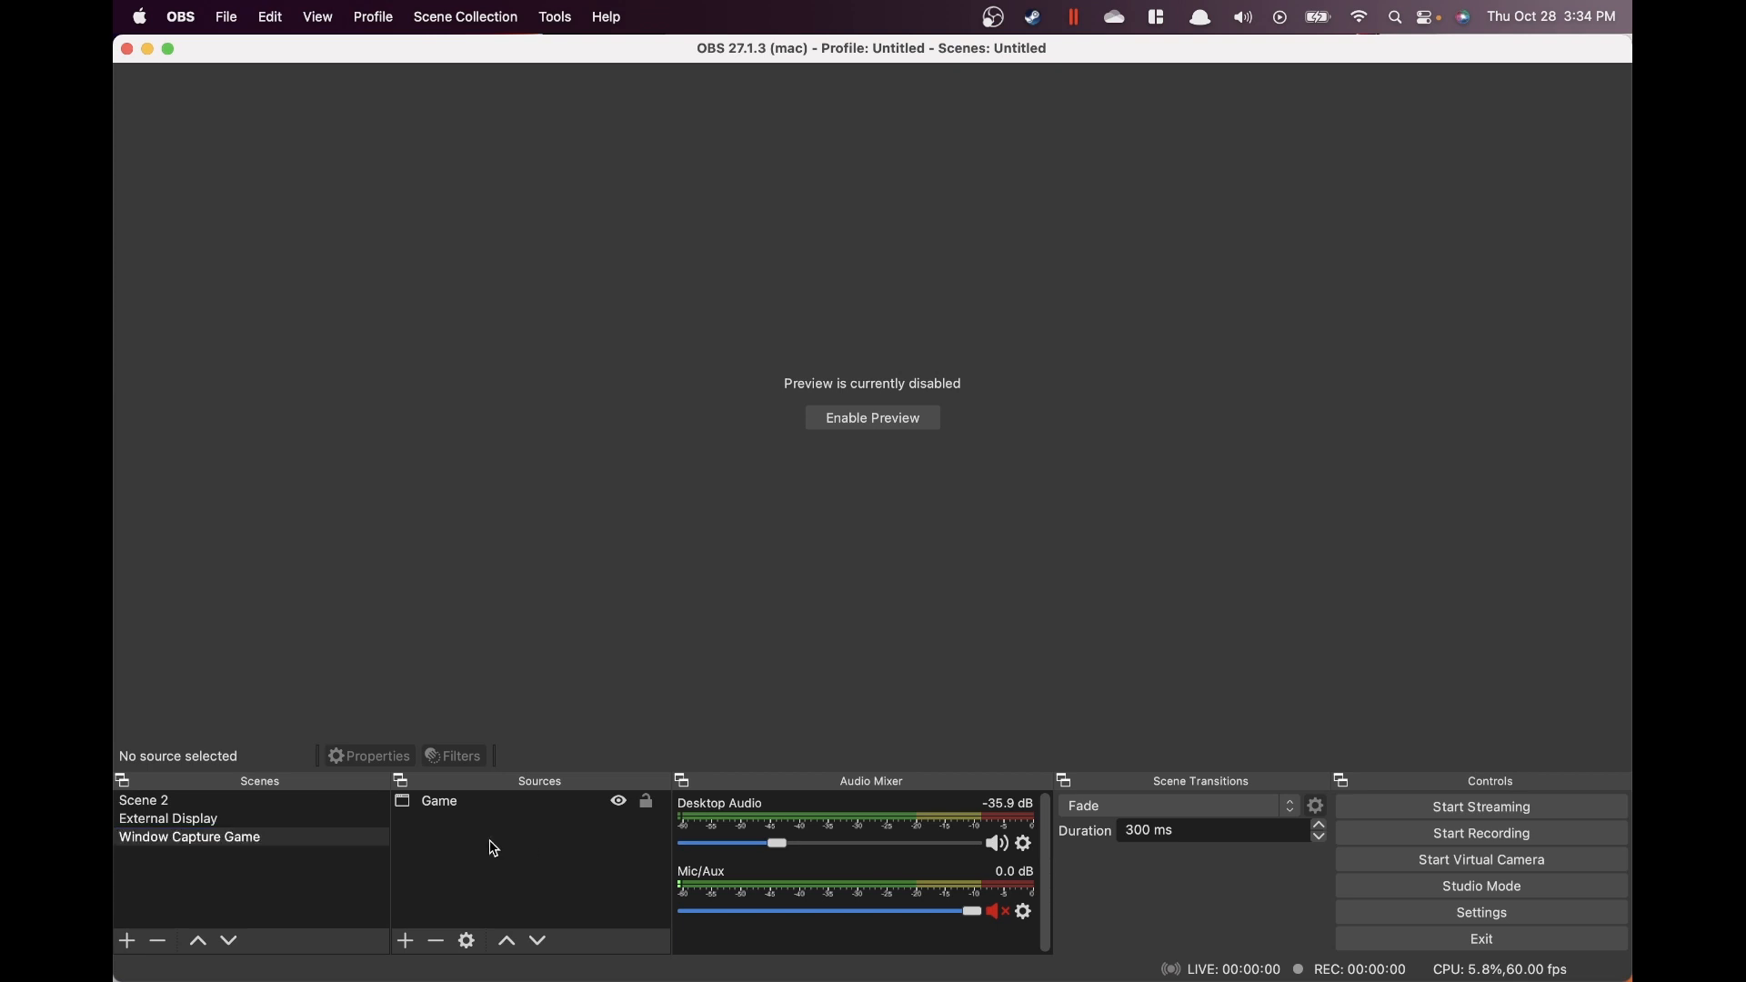
Look through the available source types and inspect which window the Game source captures
left_click(406, 942)
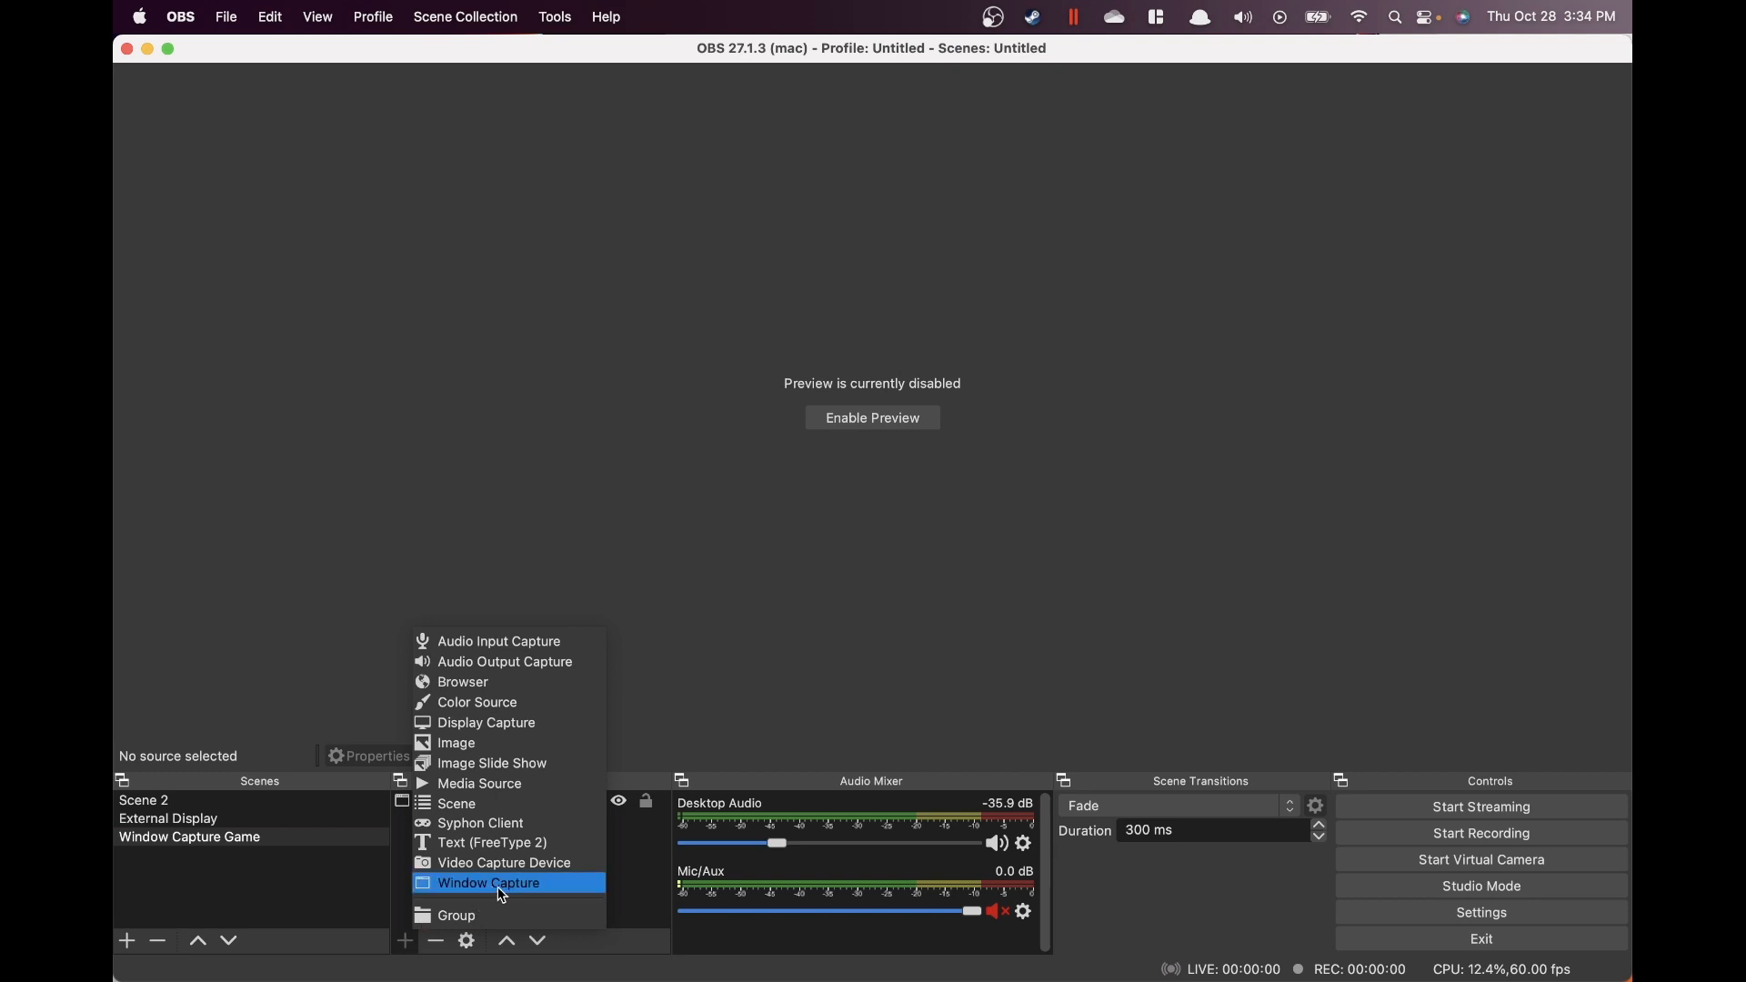
left_click(646, 888)
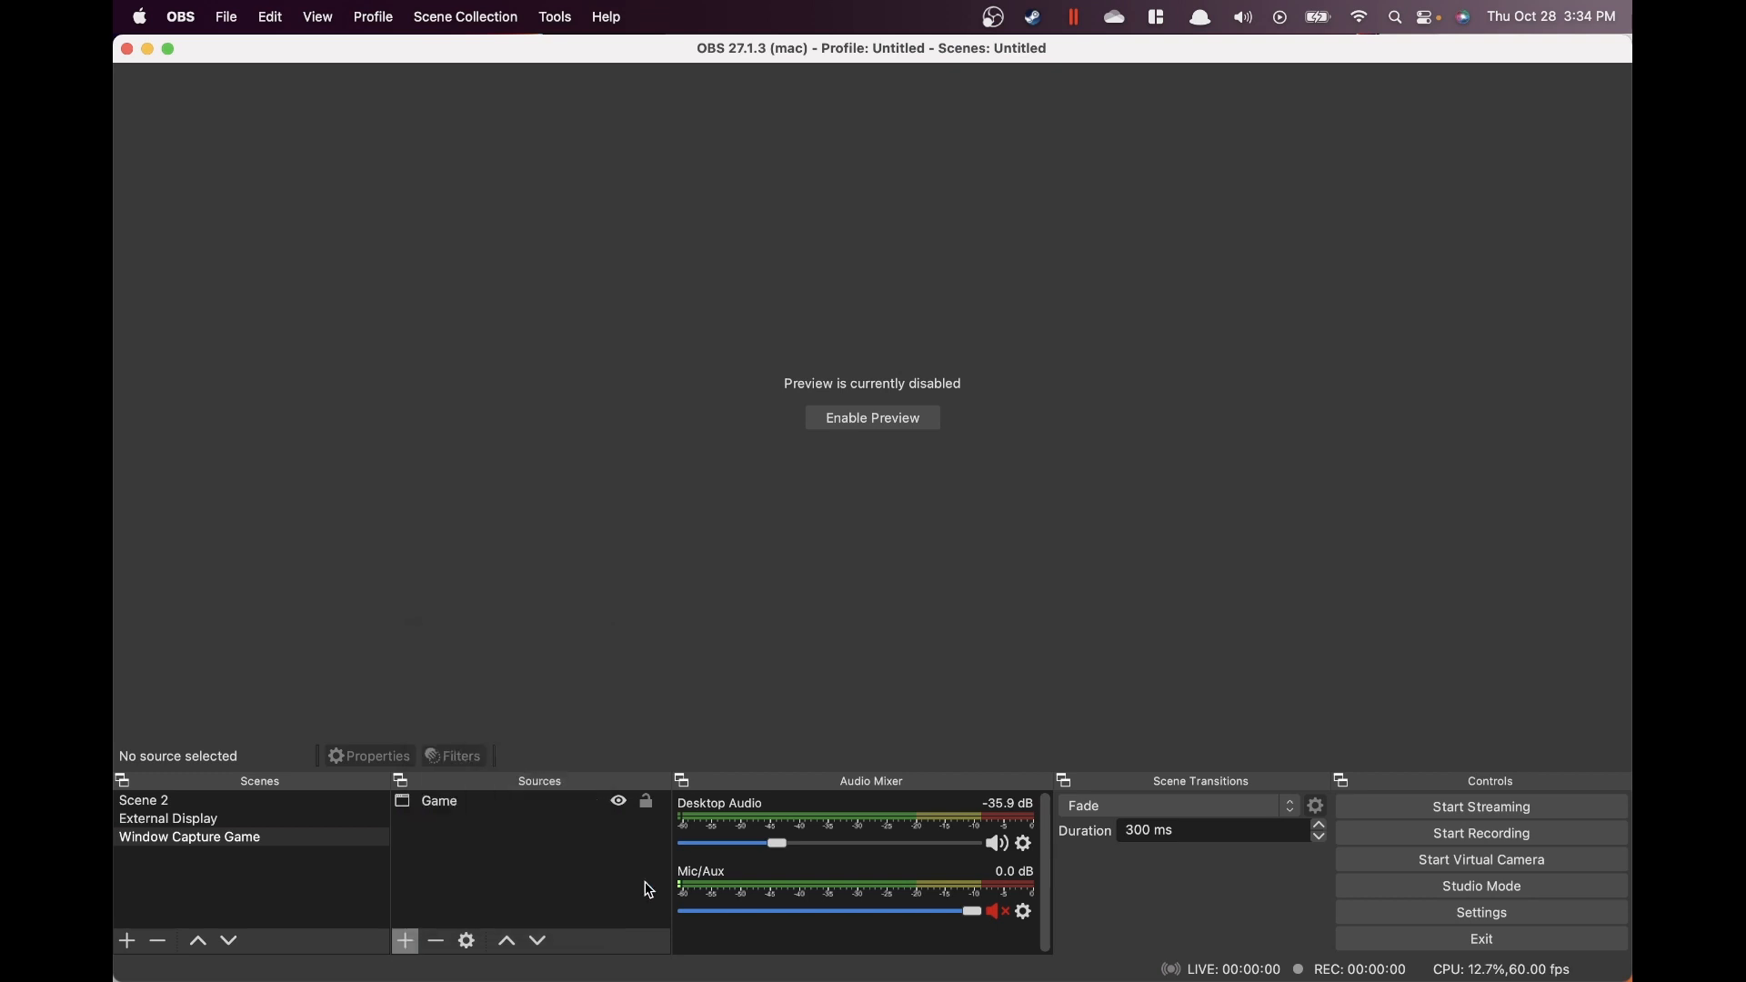
double_click(528, 804)
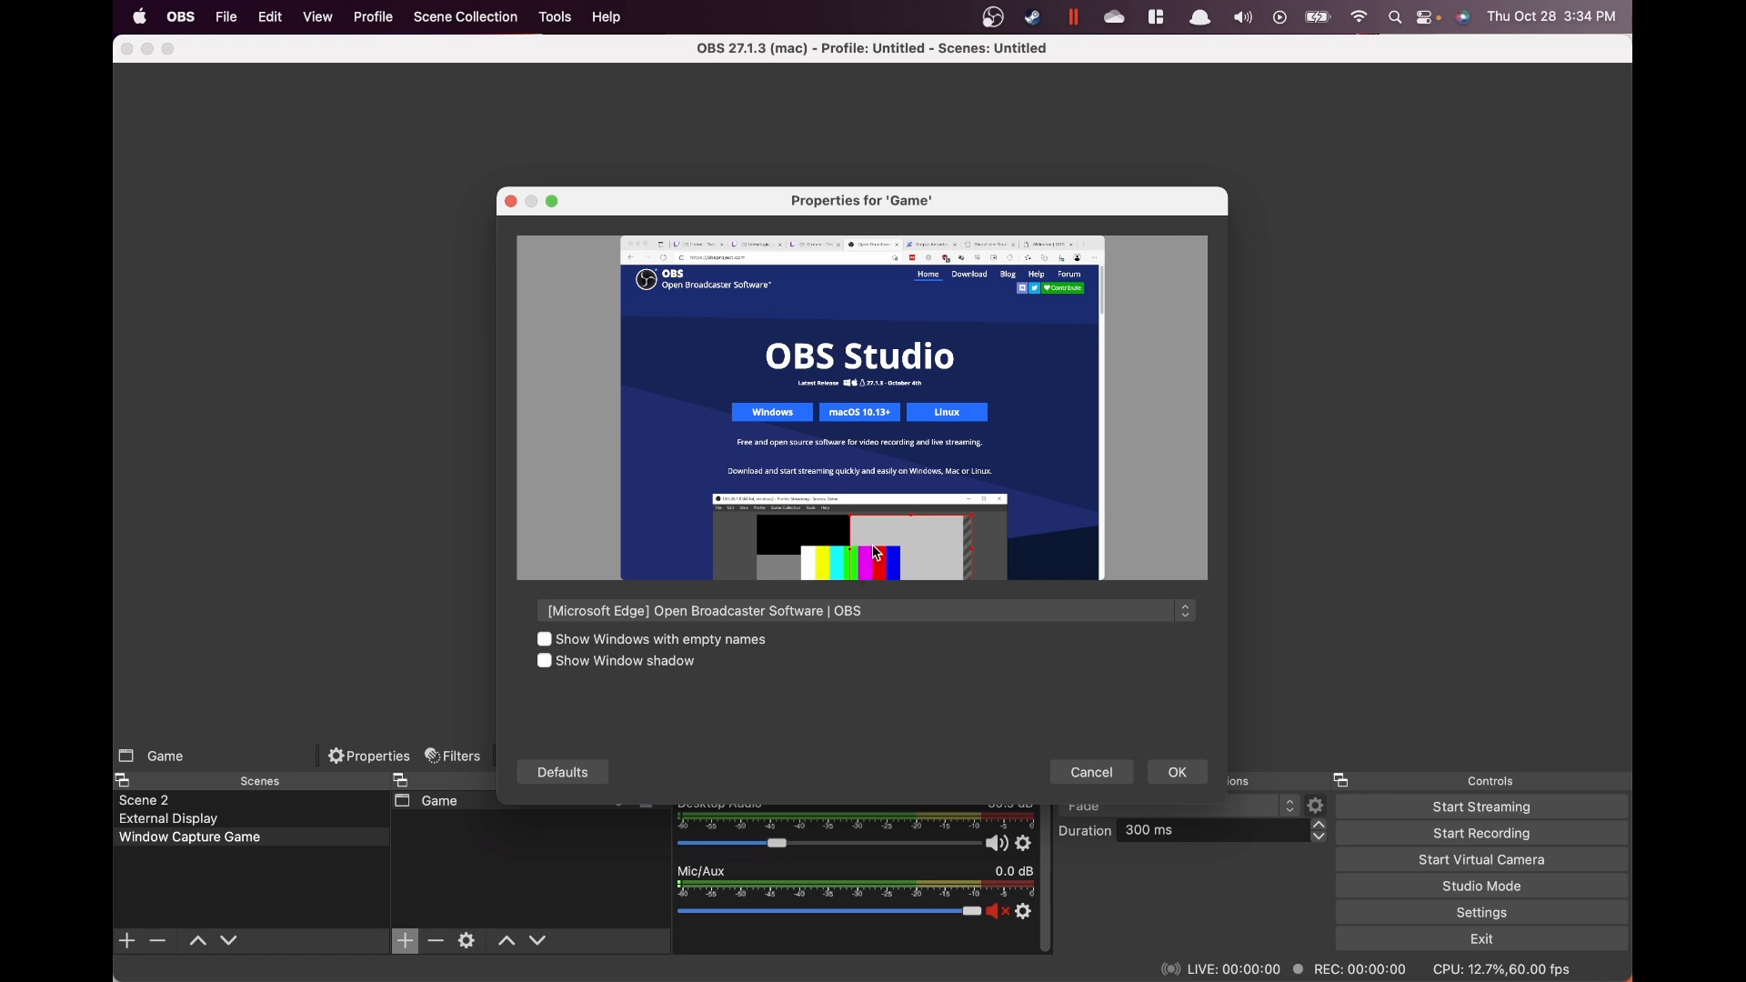
key("ctrl+Up")
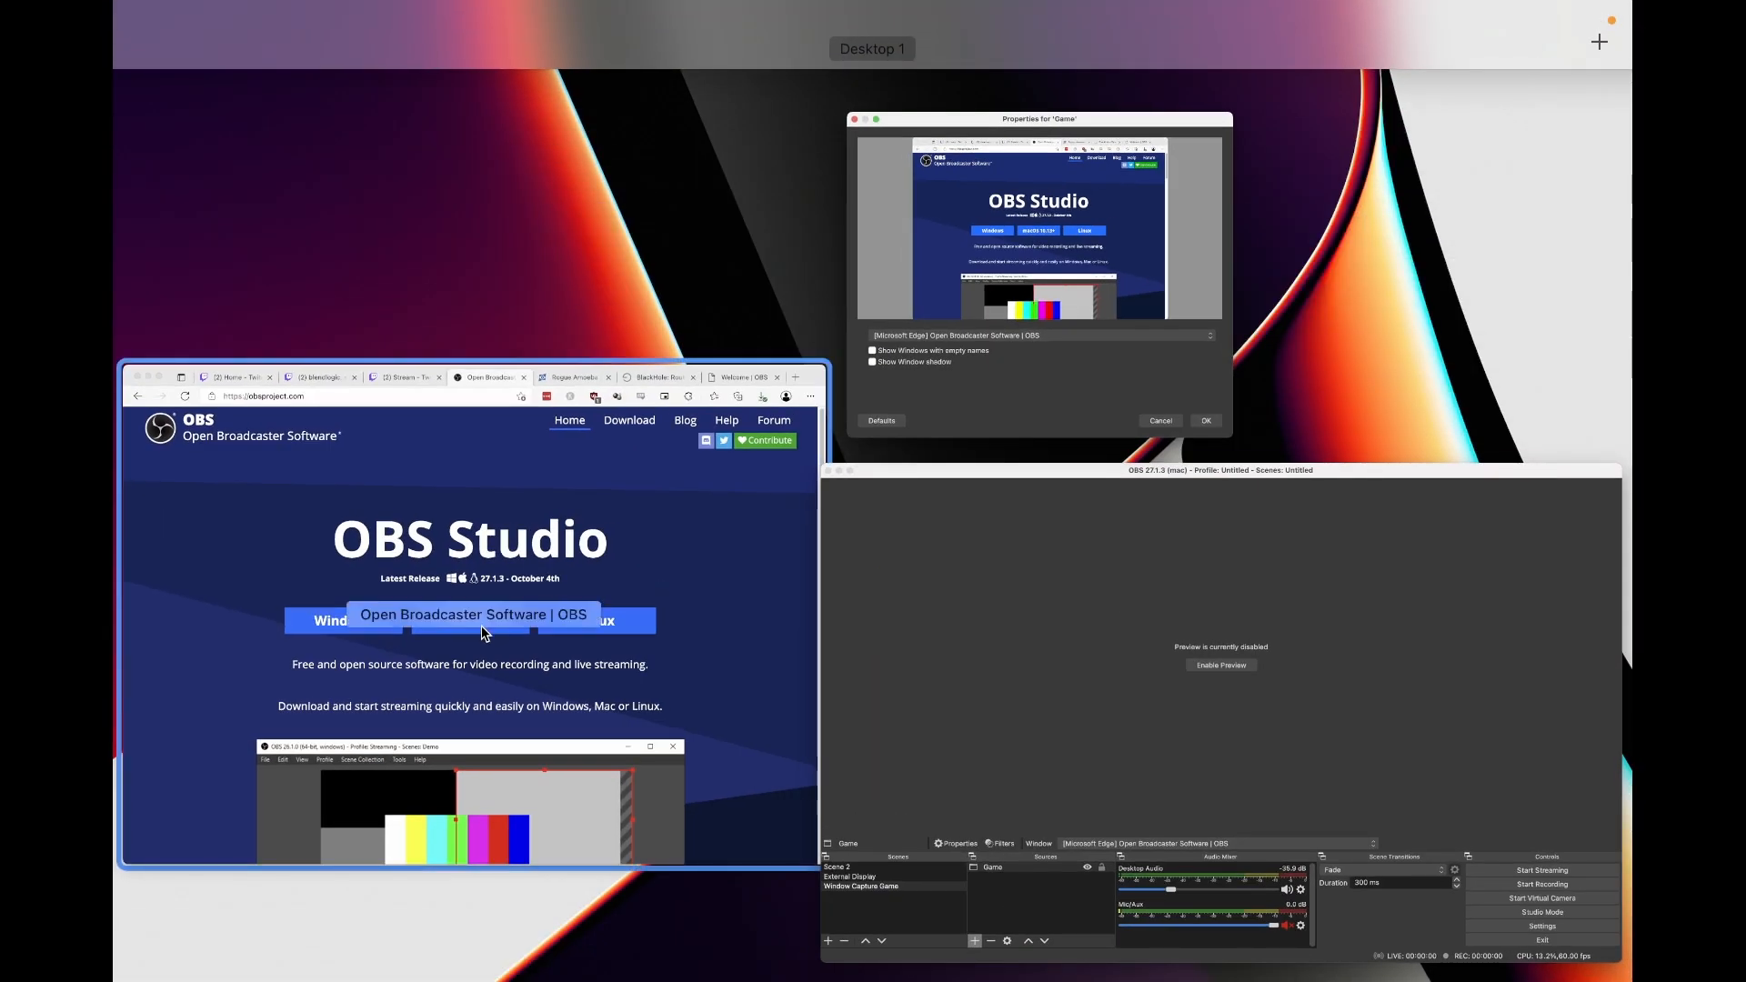
left_click(484, 634)
left_click(1473, 488)
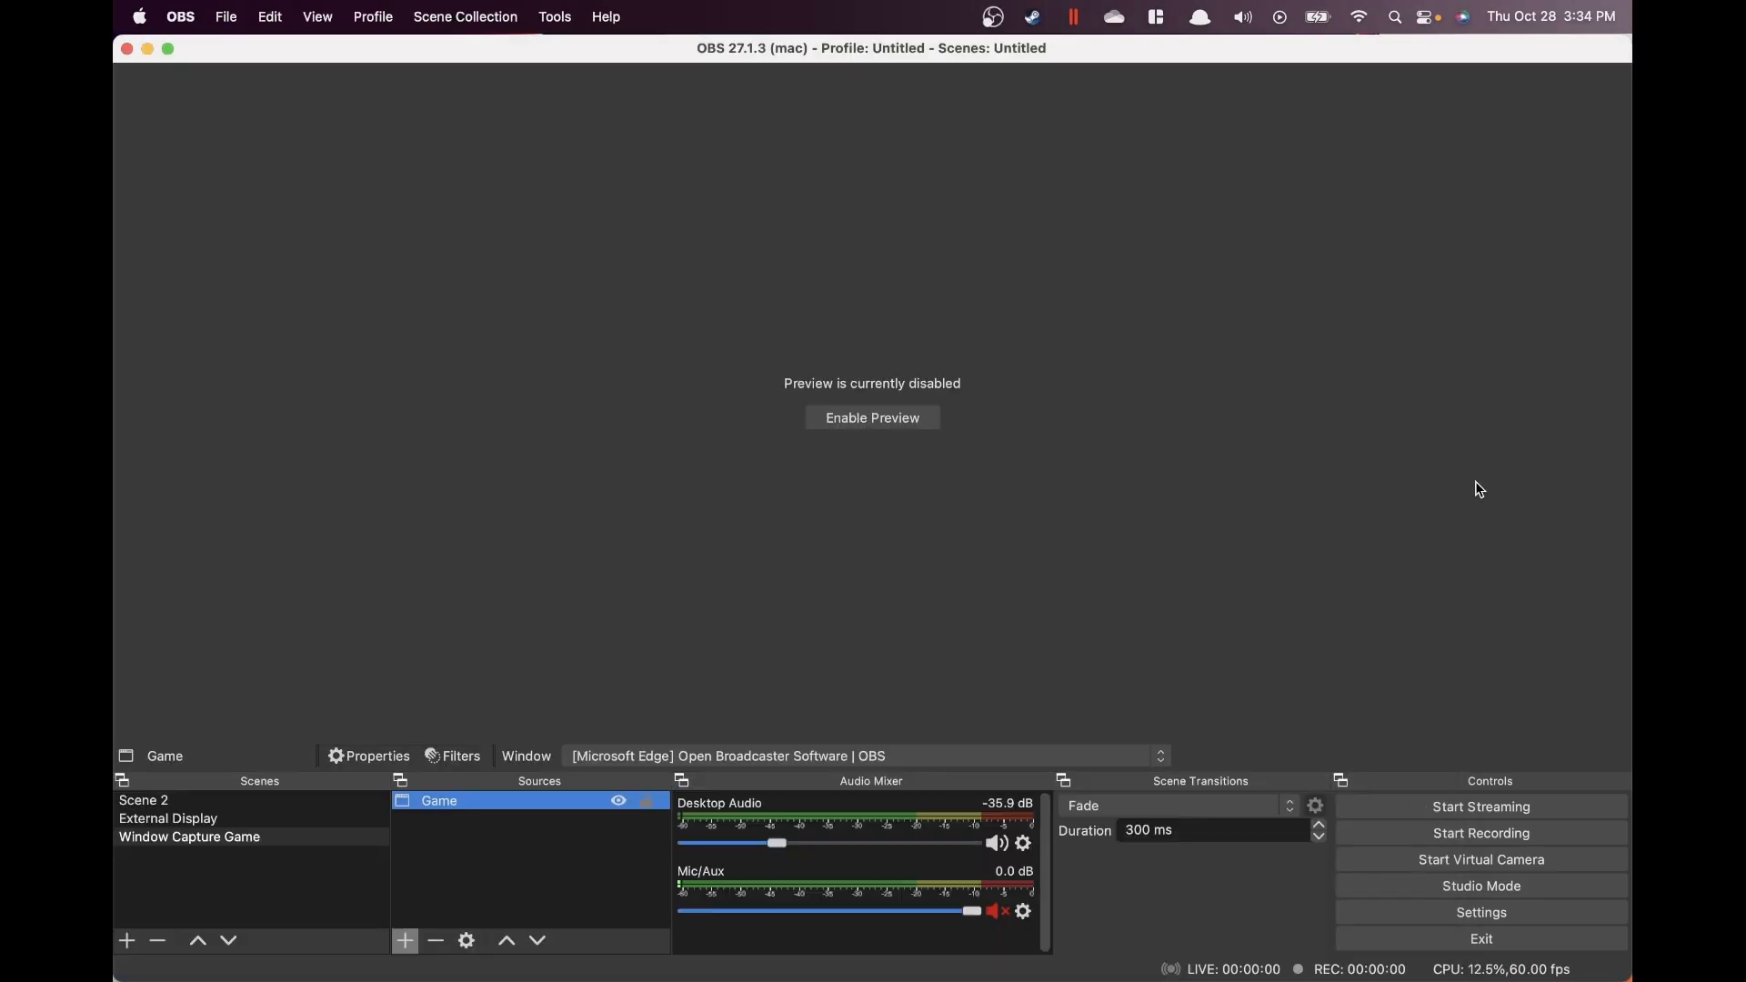
Enable the OBS preview and arrange the browser on the left half of the desktop beside OBS on the right
left_click(898, 420)
key("ctrl+alt+Right")
left_click(364, 400)
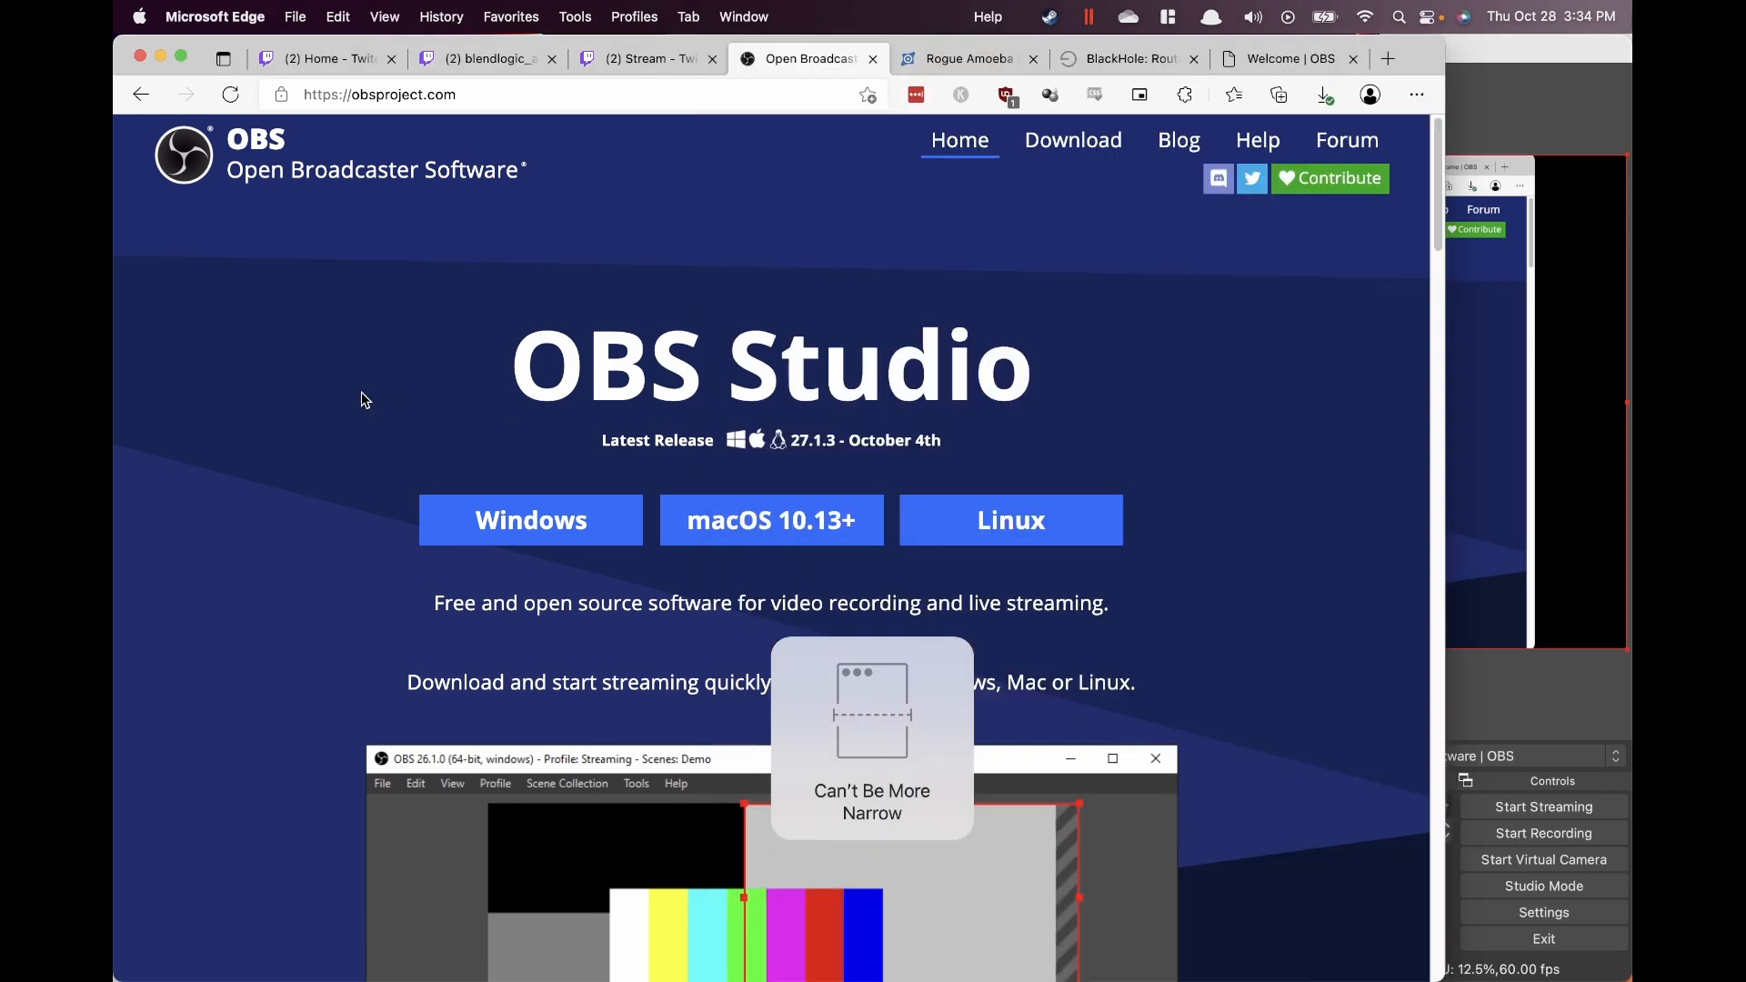
key("ctrl+alt+Left")
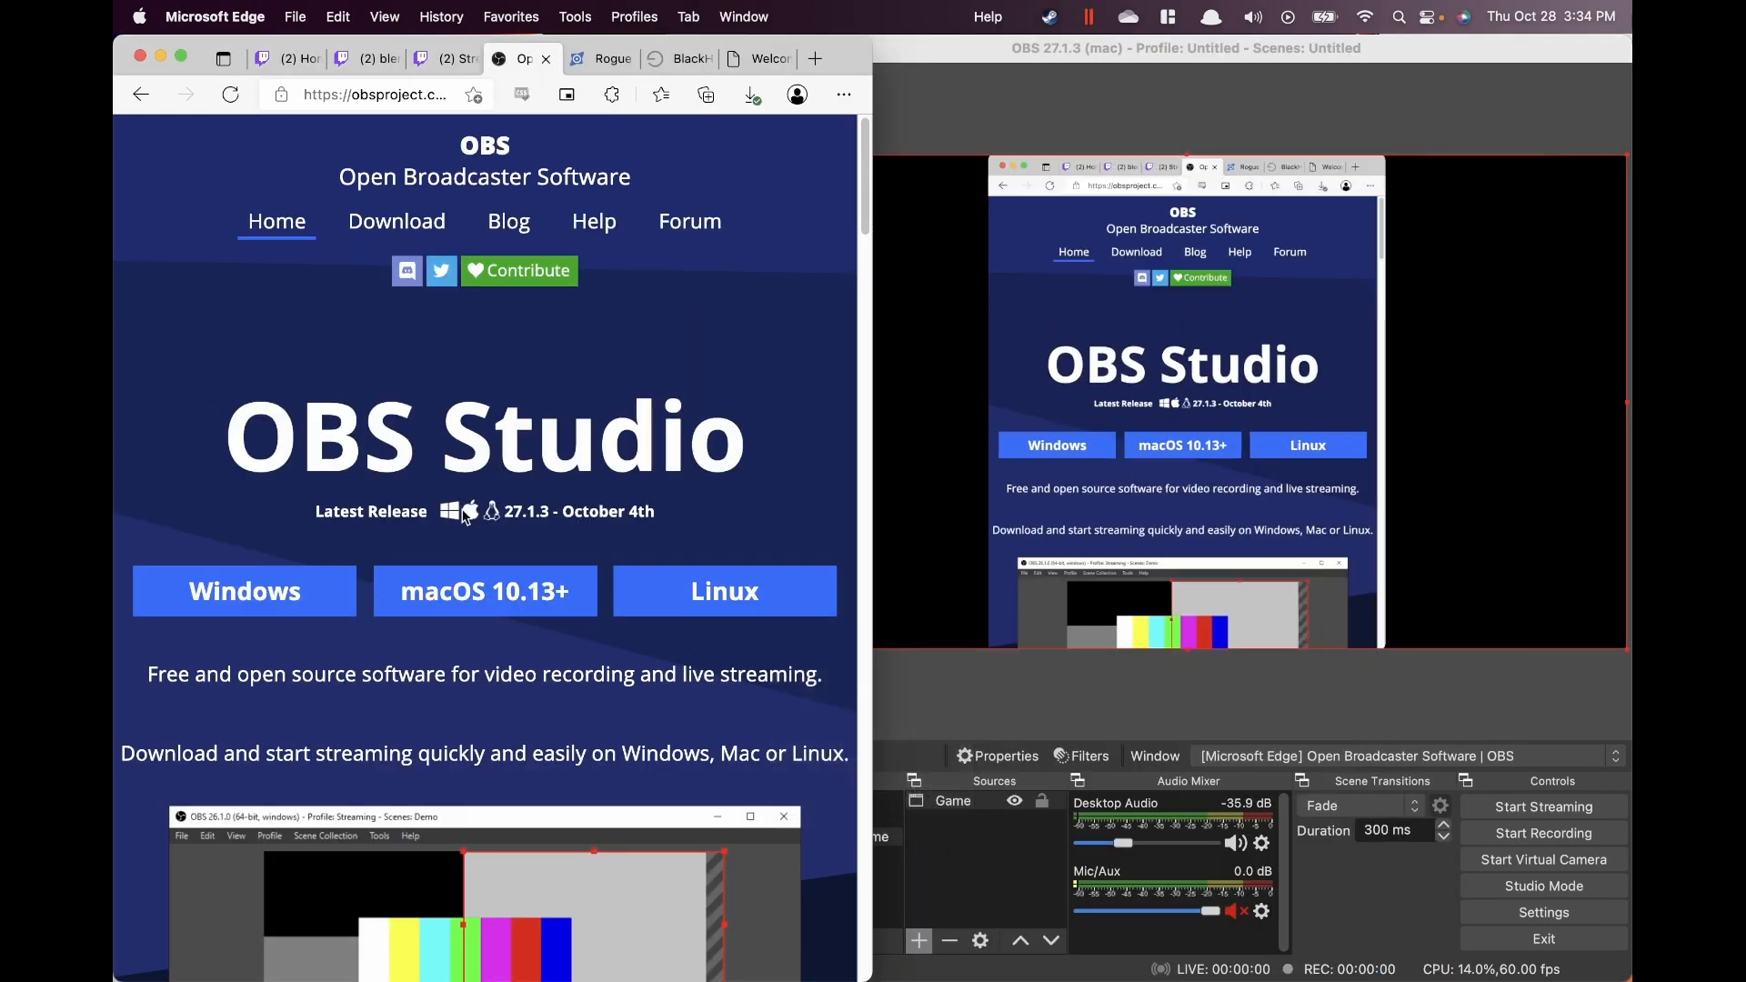
Scroll through the OBS website in the browser to check that the window capture preview follows it
scroll(515, 491, "down", 2)
scroll(516, 492, "down", 10)
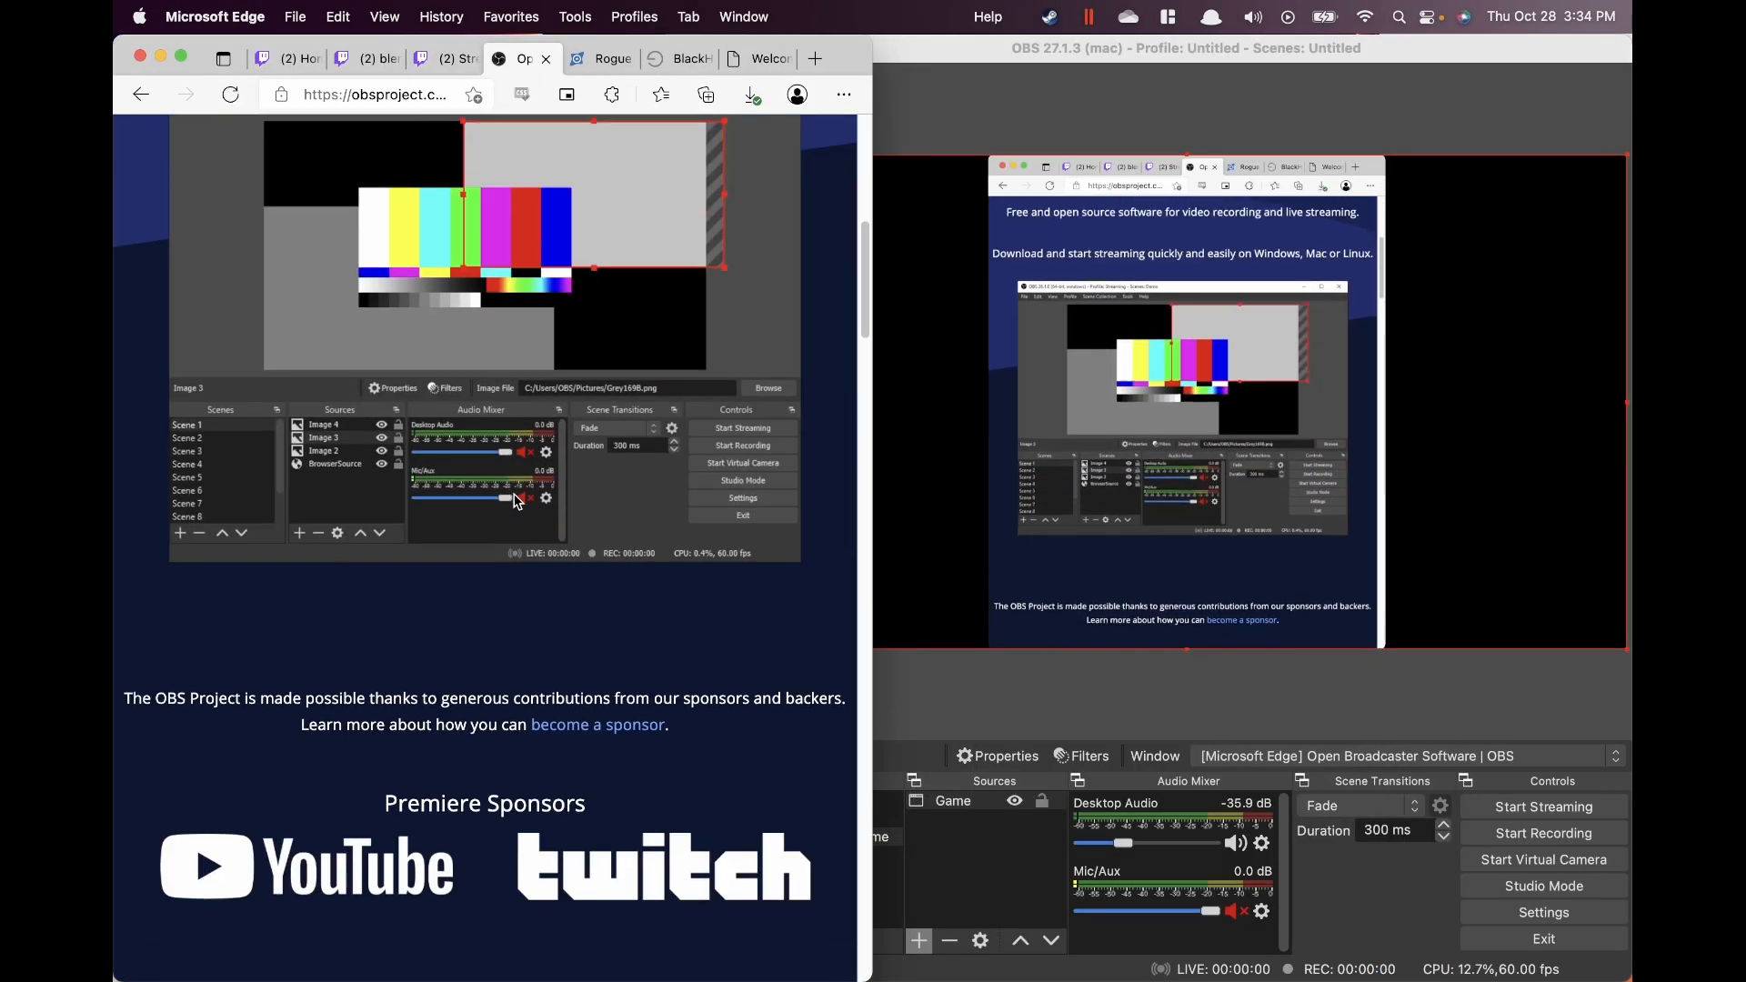
scroll(516, 501, "down", 15)
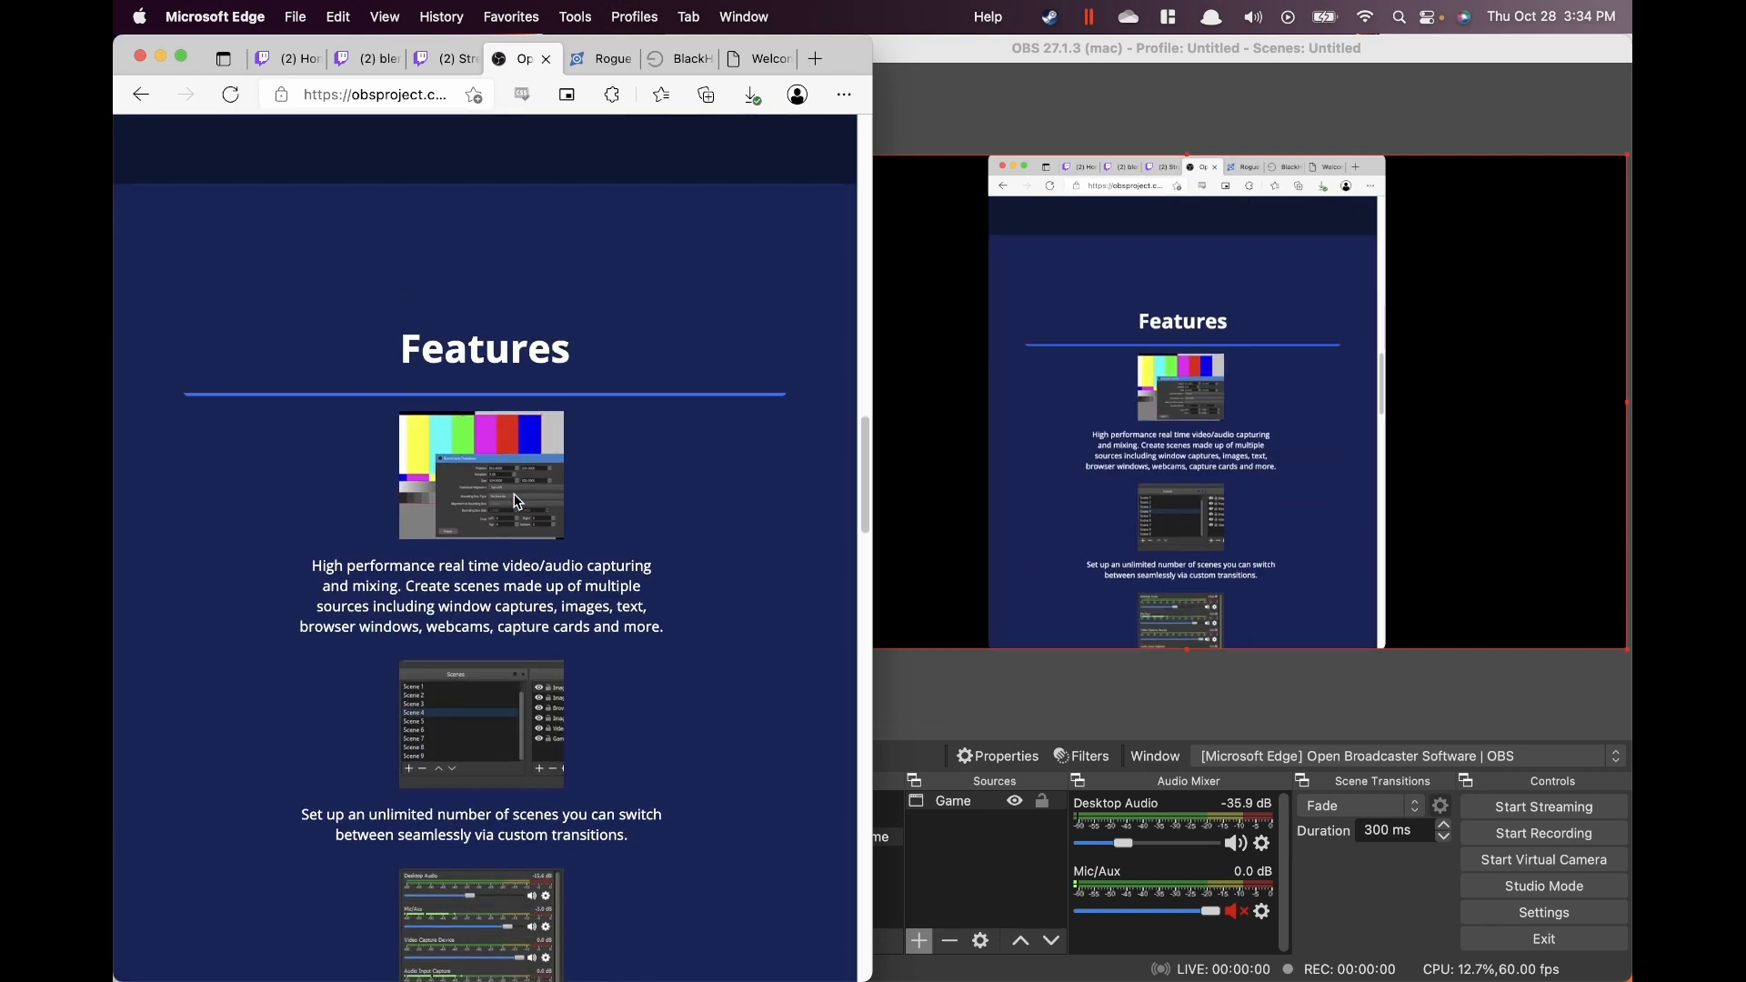
scroll(515, 501, "up", 20)
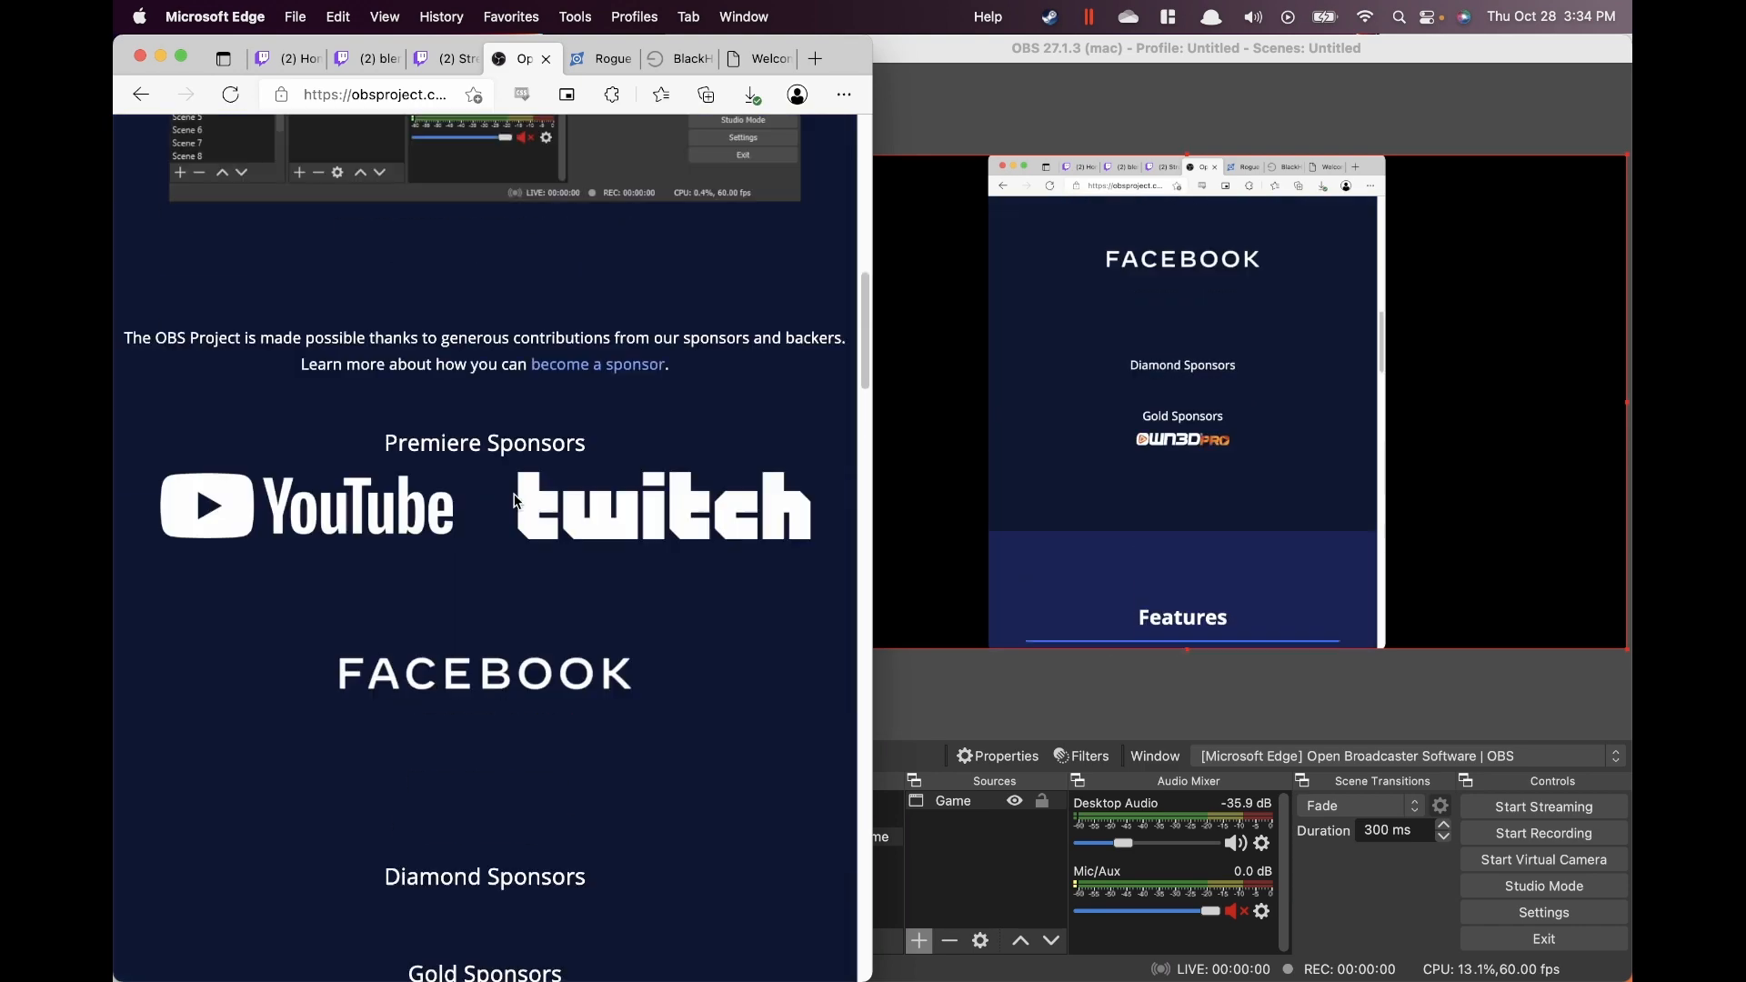
scroll(516, 501, "down", 20)
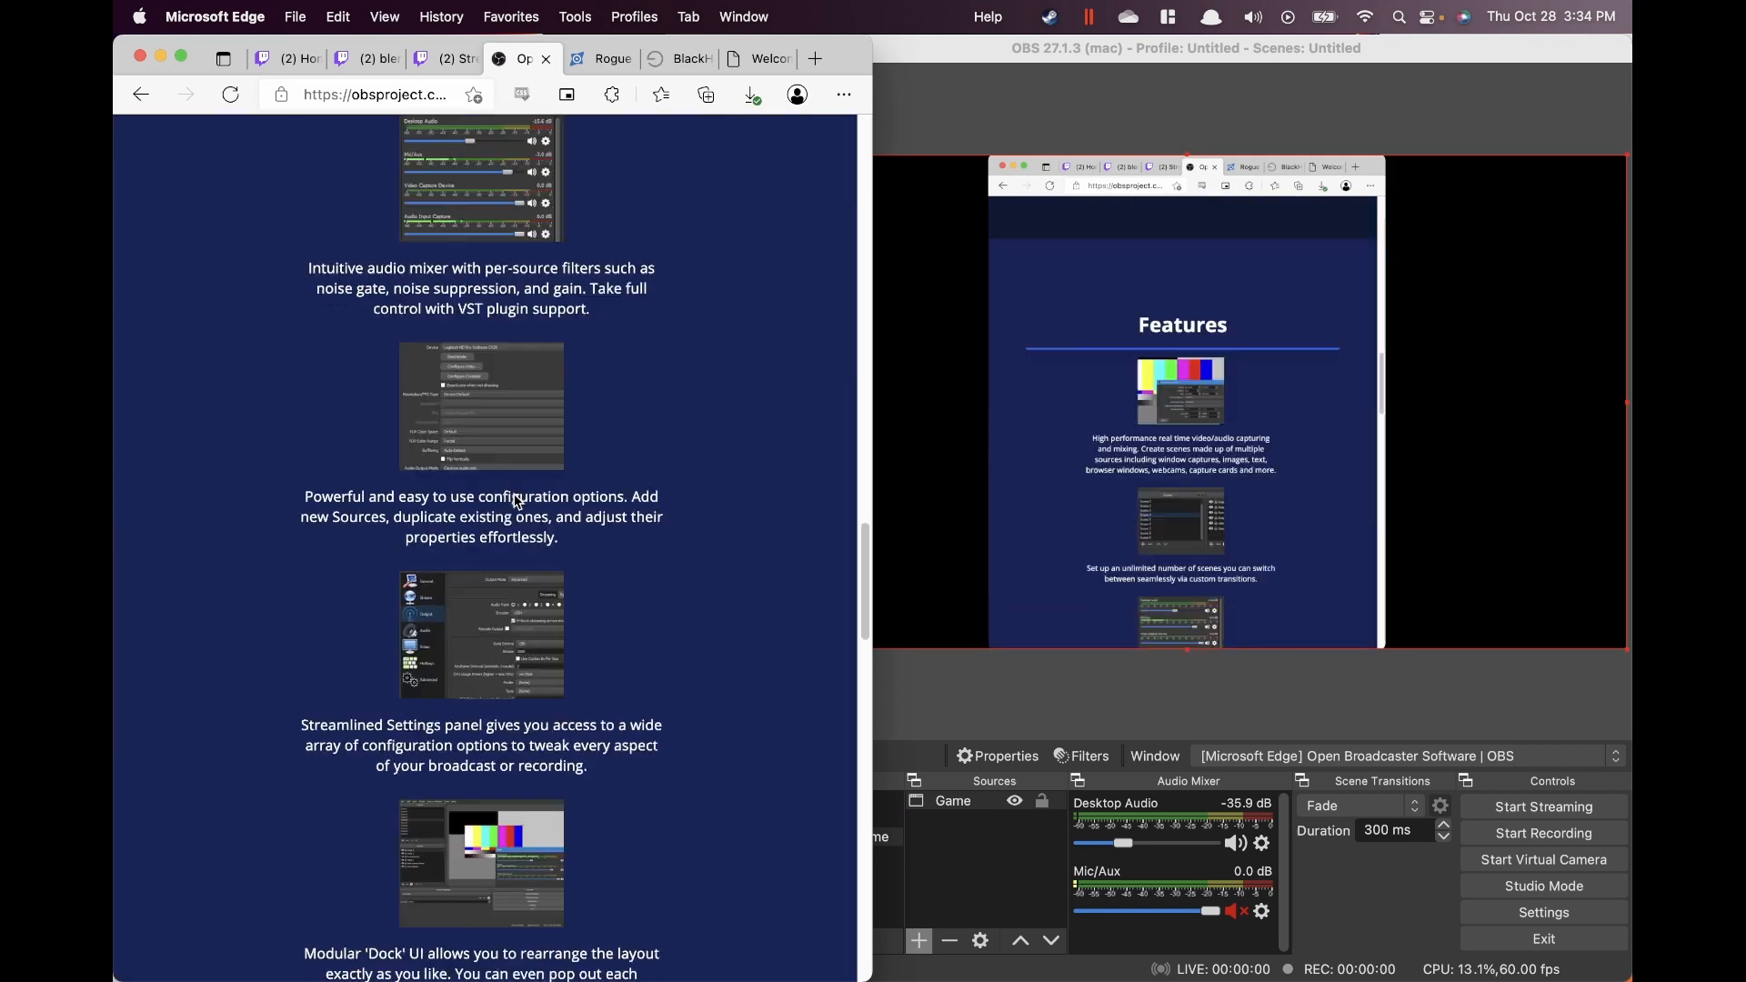
scroll(514, 501, "up", 20)
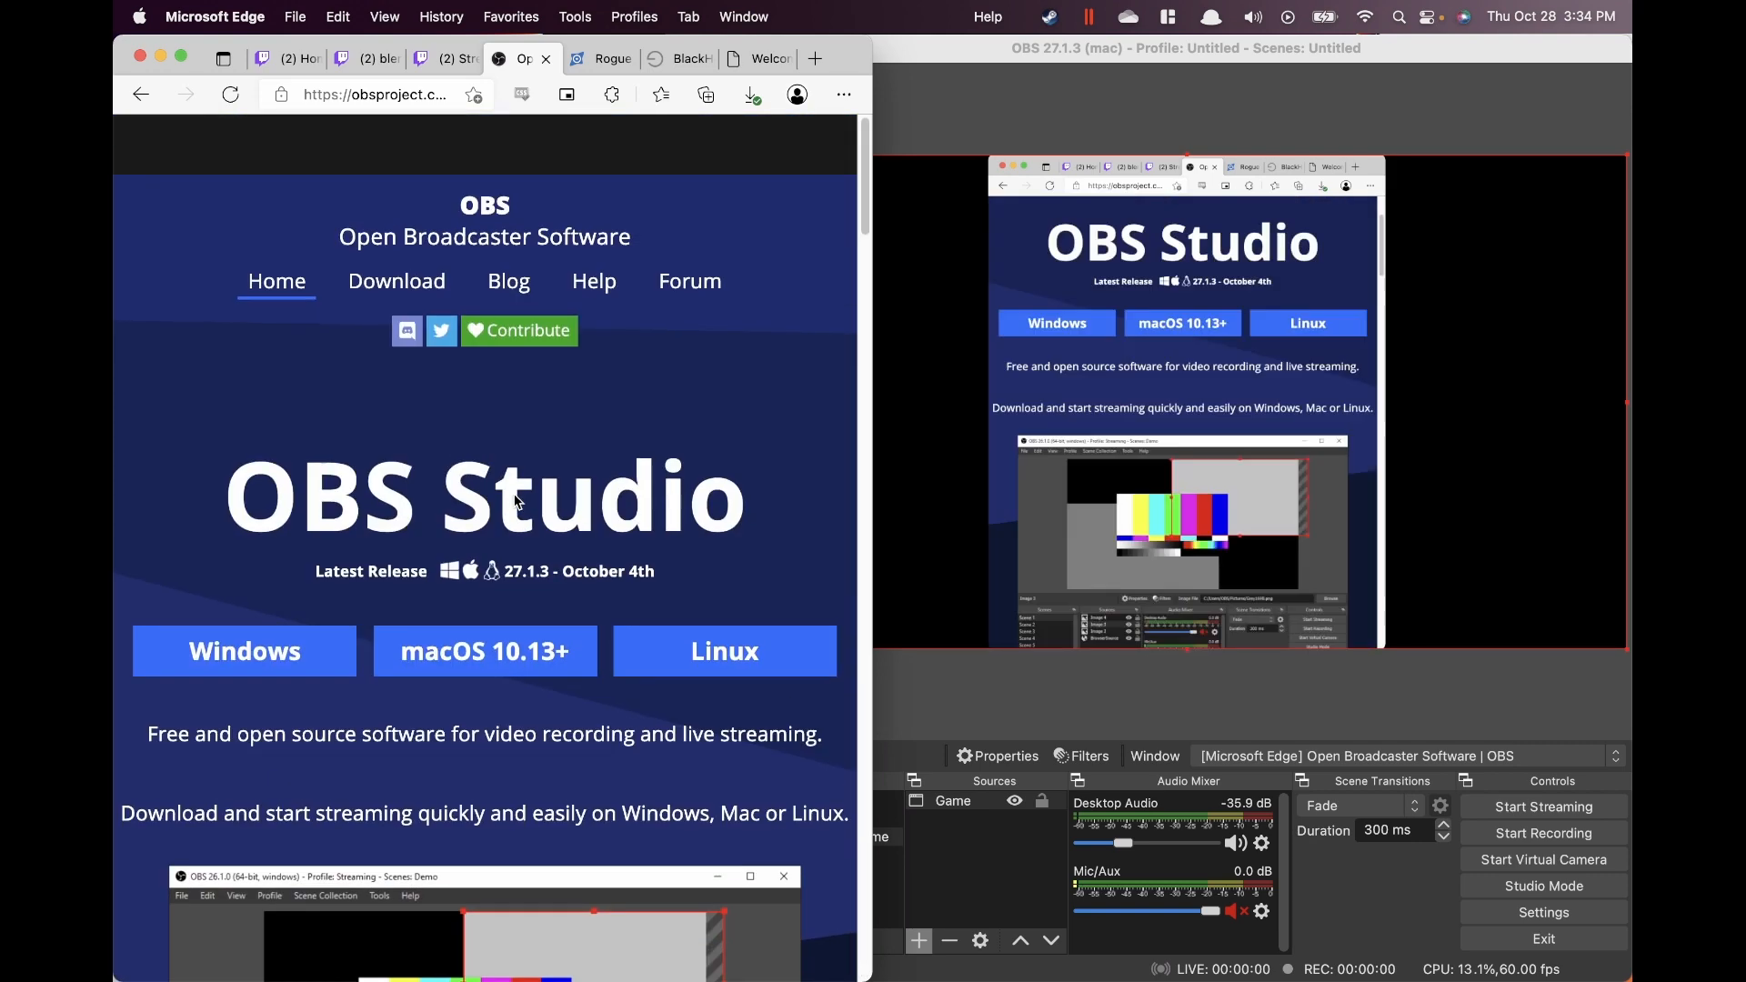
scroll(515, 495, "down", 1)
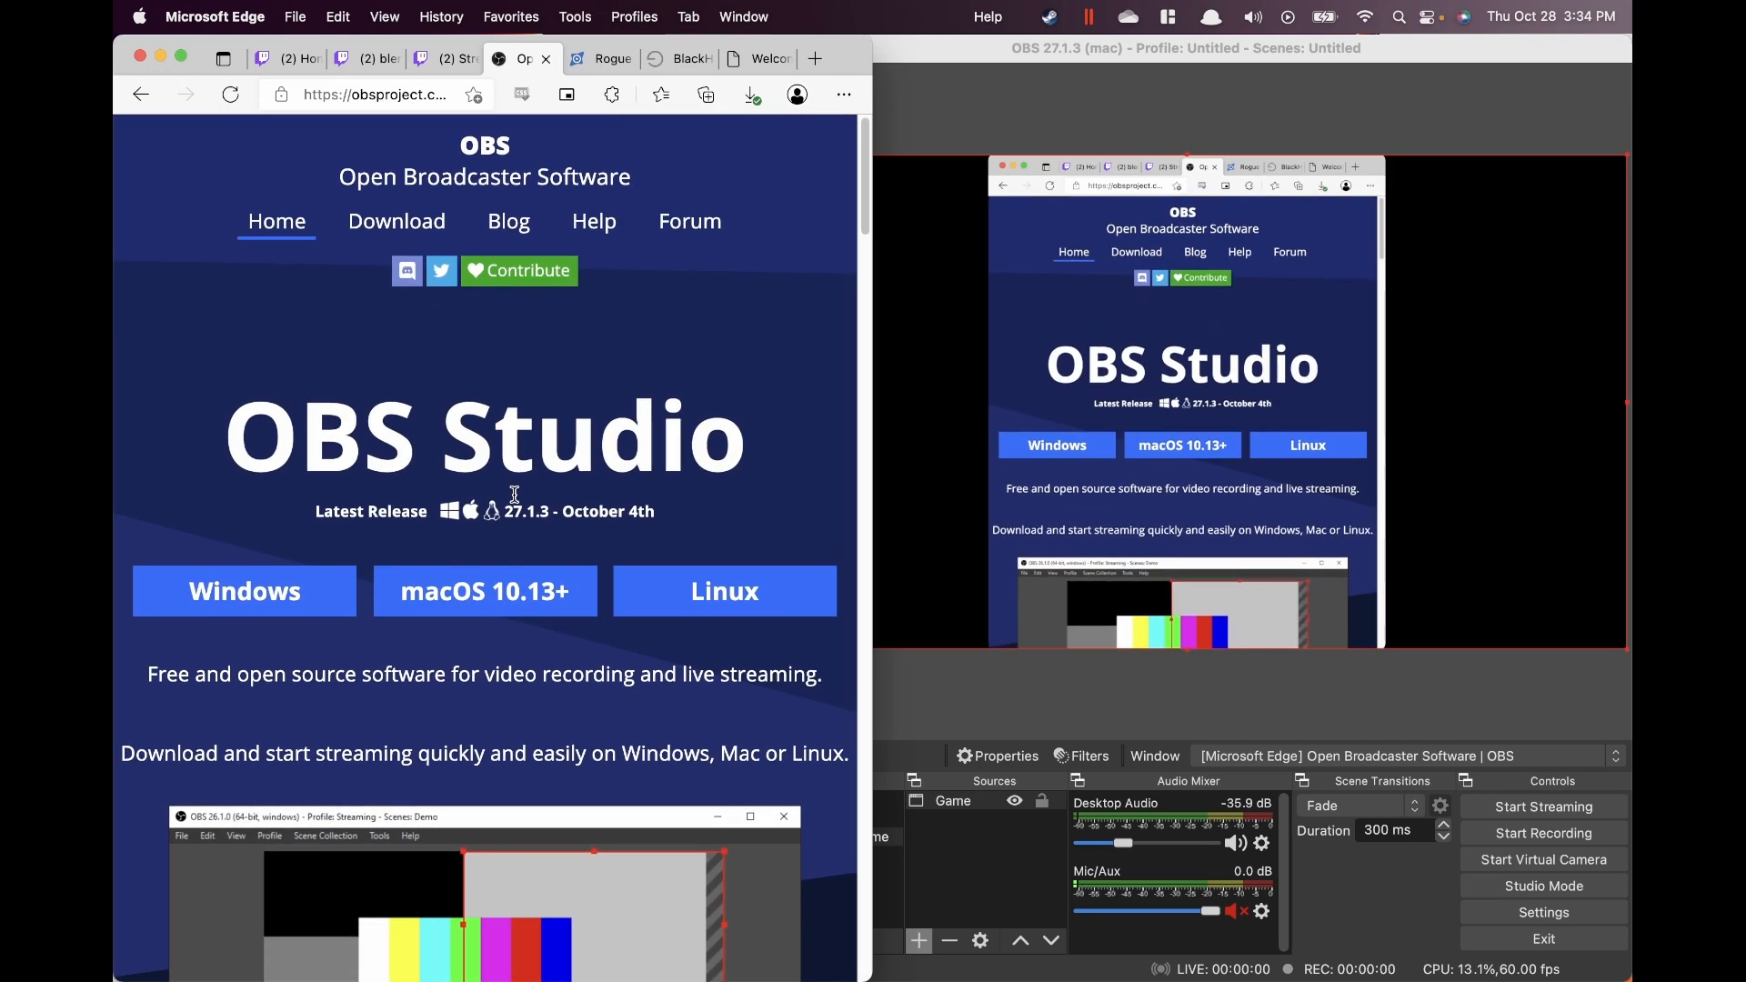
Switch back to OBS and view the previews of the External Display scene and Scene 2
left_click(1073, 699)
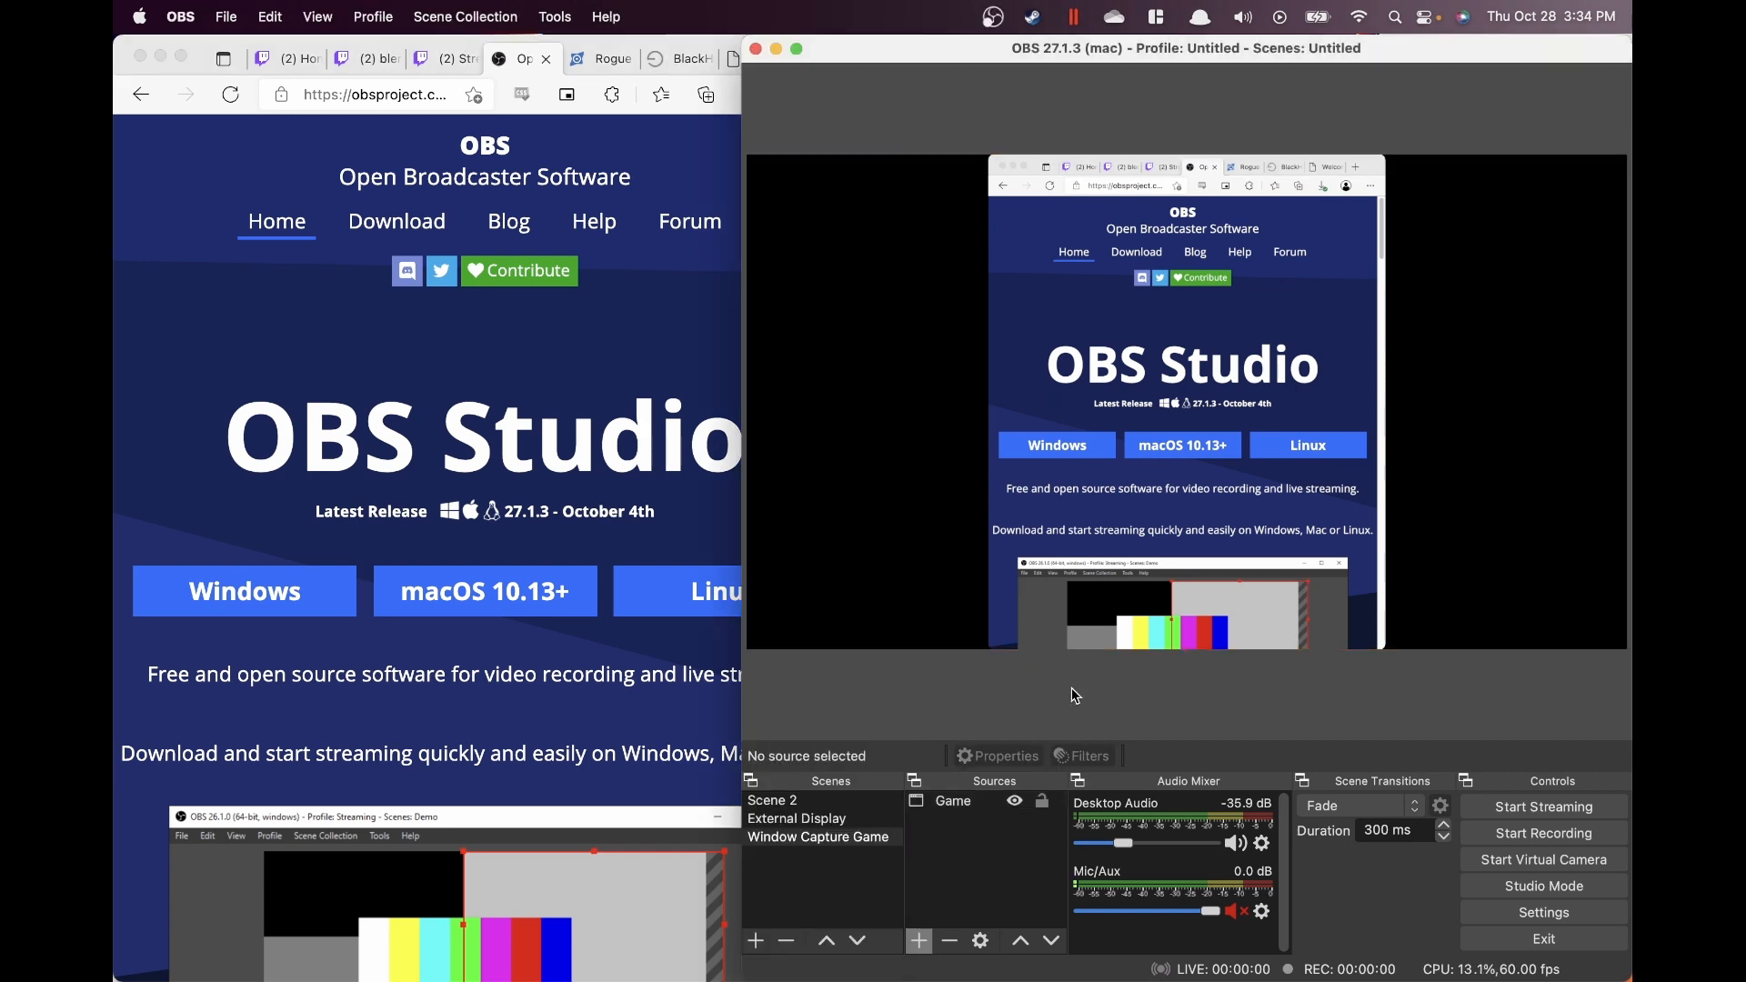
left_click(838, 816)
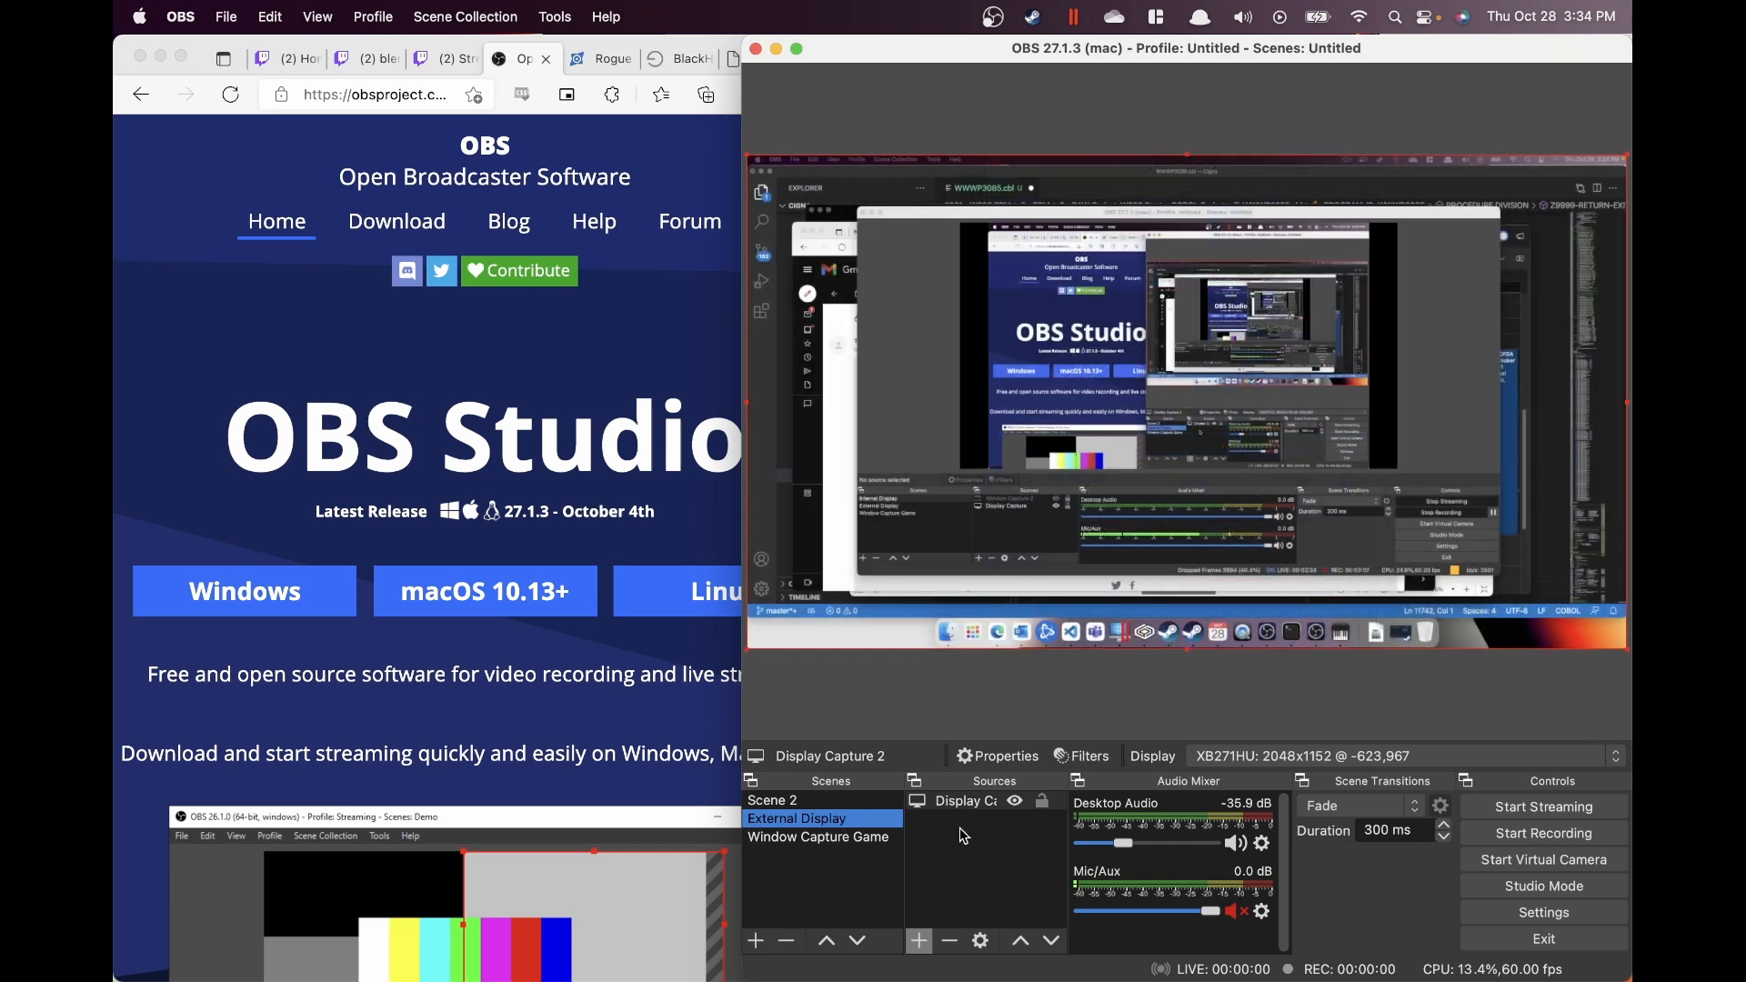
left_click(837, 800)
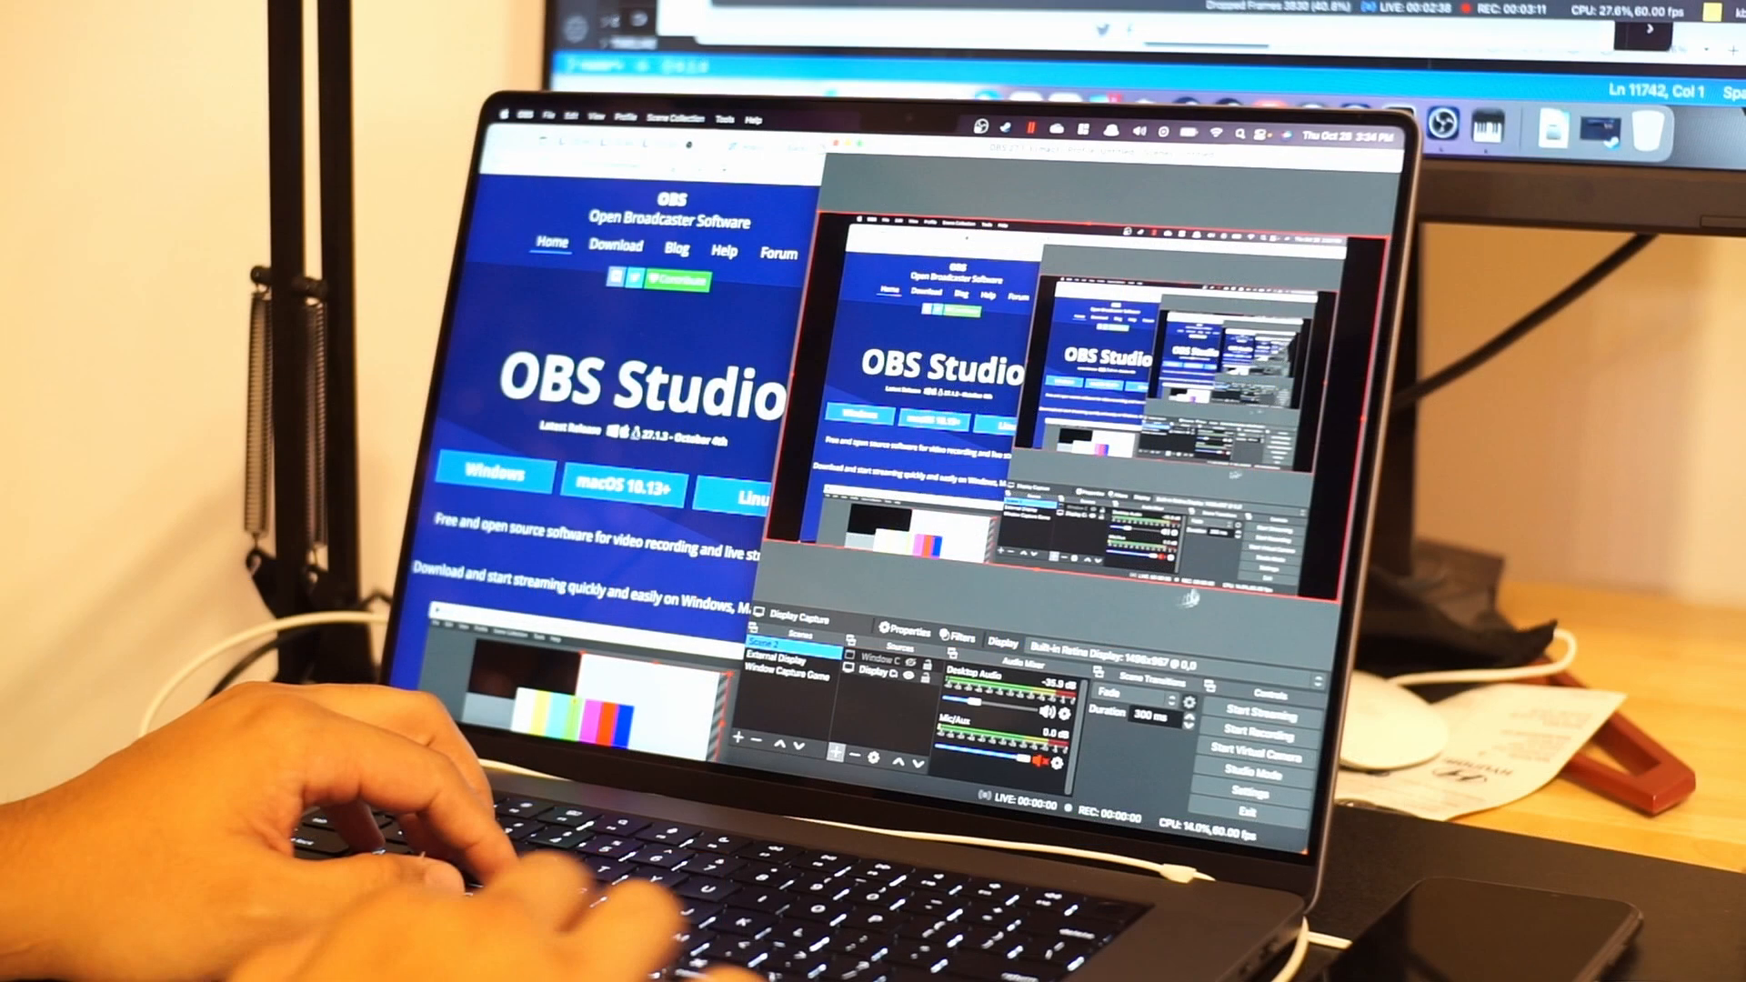
Add a Video Capture Device source to Scene 2 using the FaceTime HD Camera, allow camera access and recheck the selected device
left_click(834, 751)
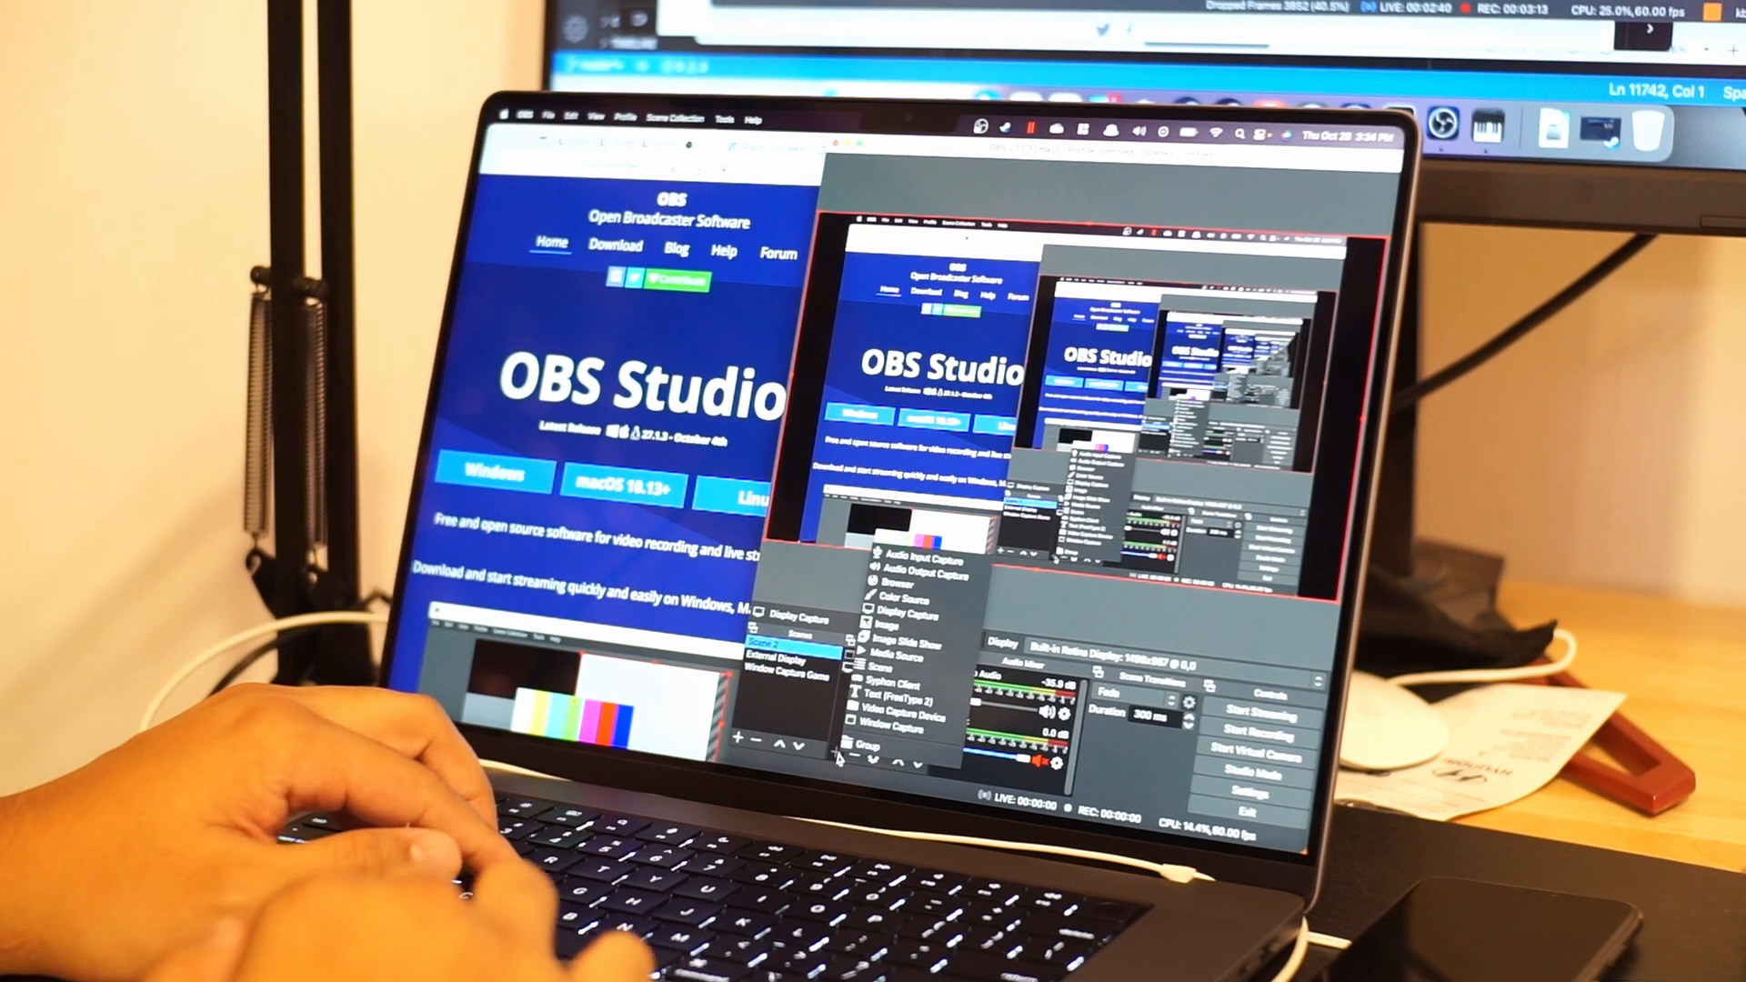
left_click(900, 716)
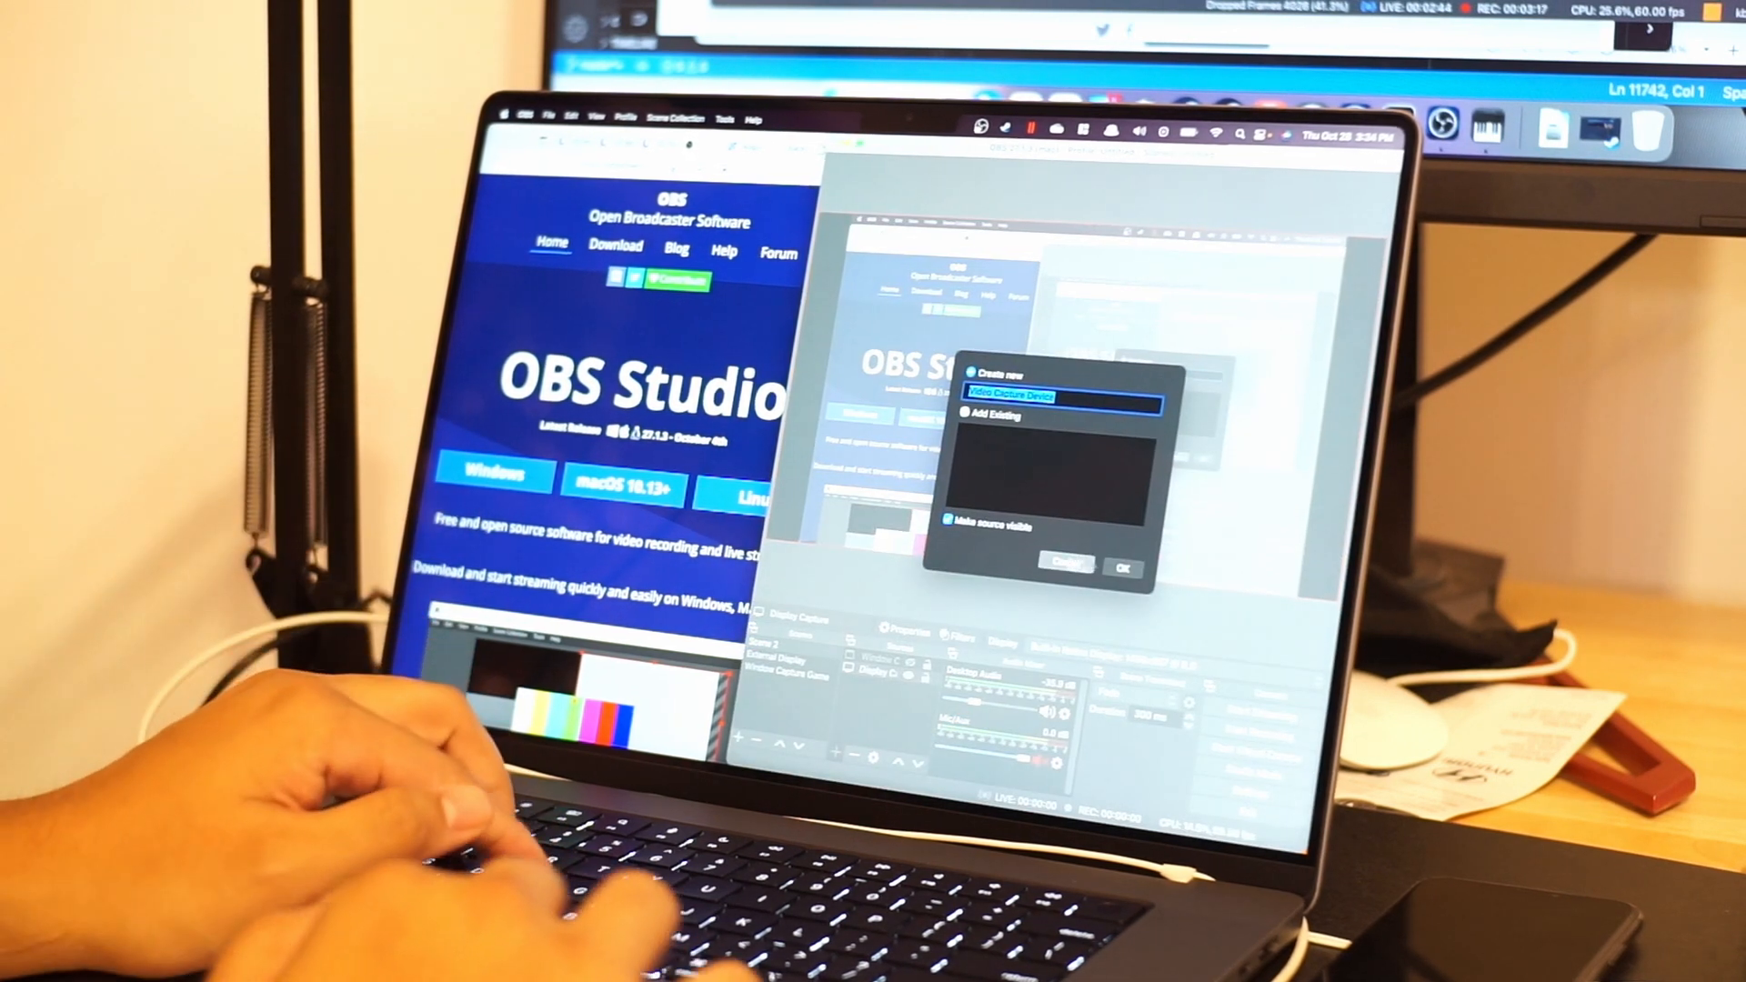
key("Return")
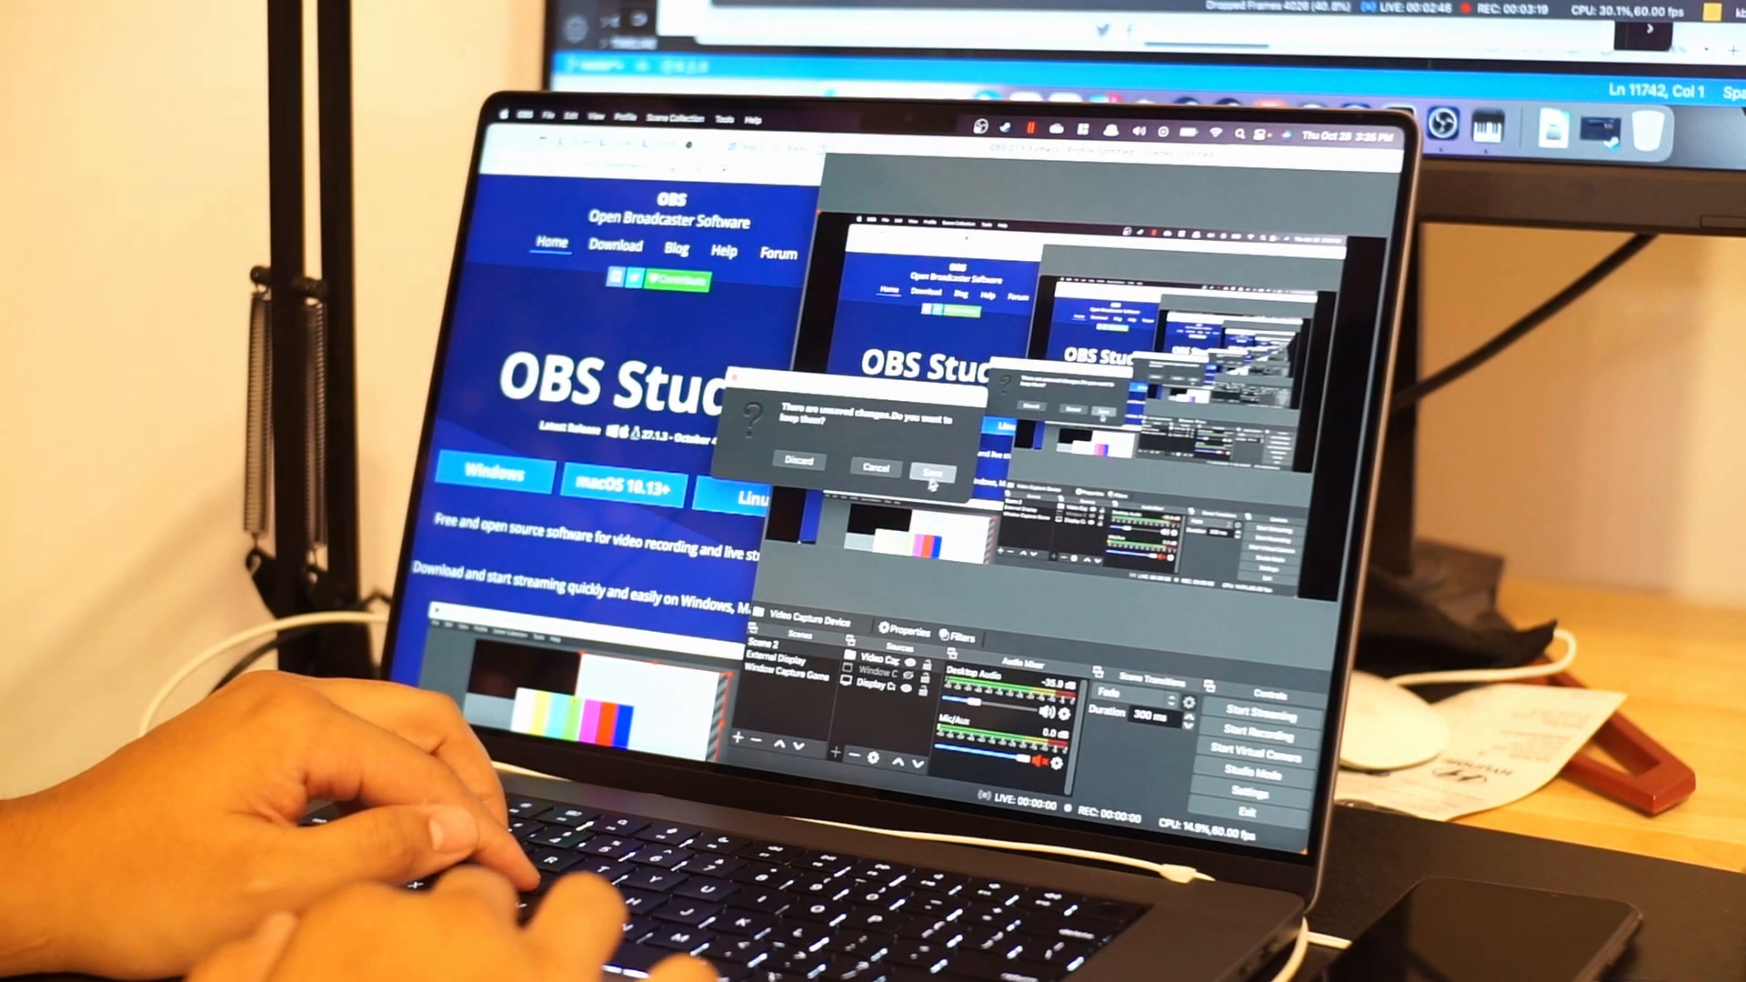
left_click(937, 479)
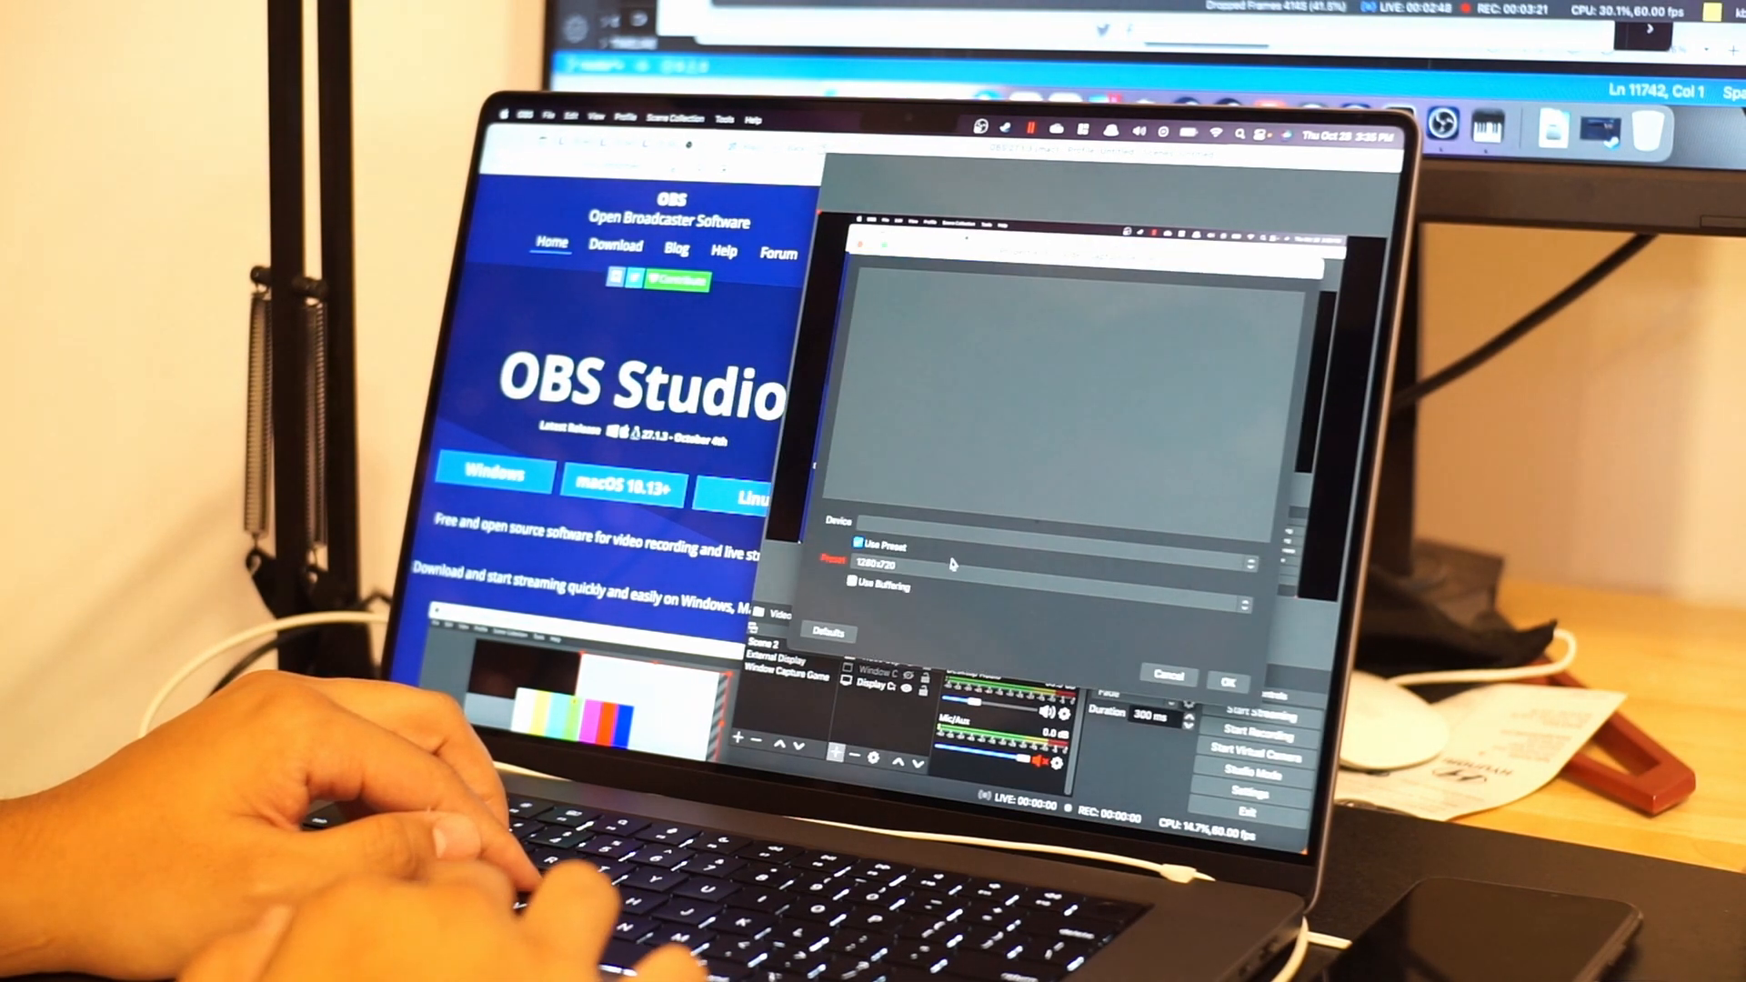
left_click(962, 538)
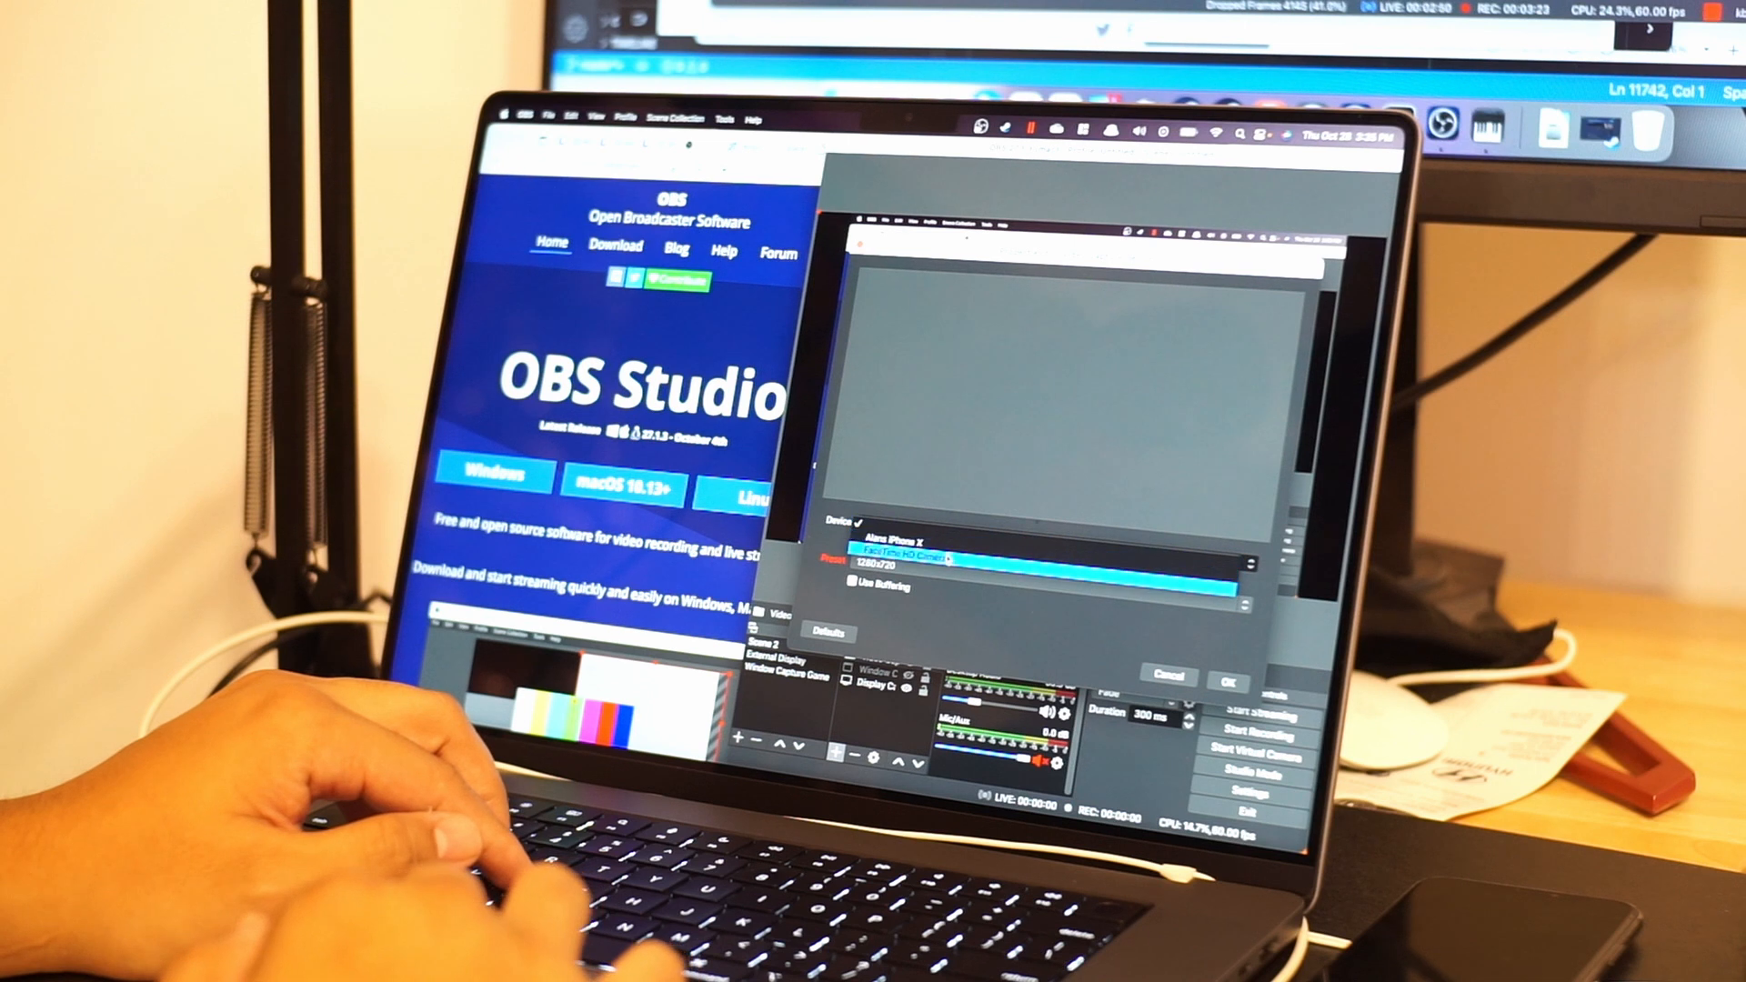
left_click(947, 561)
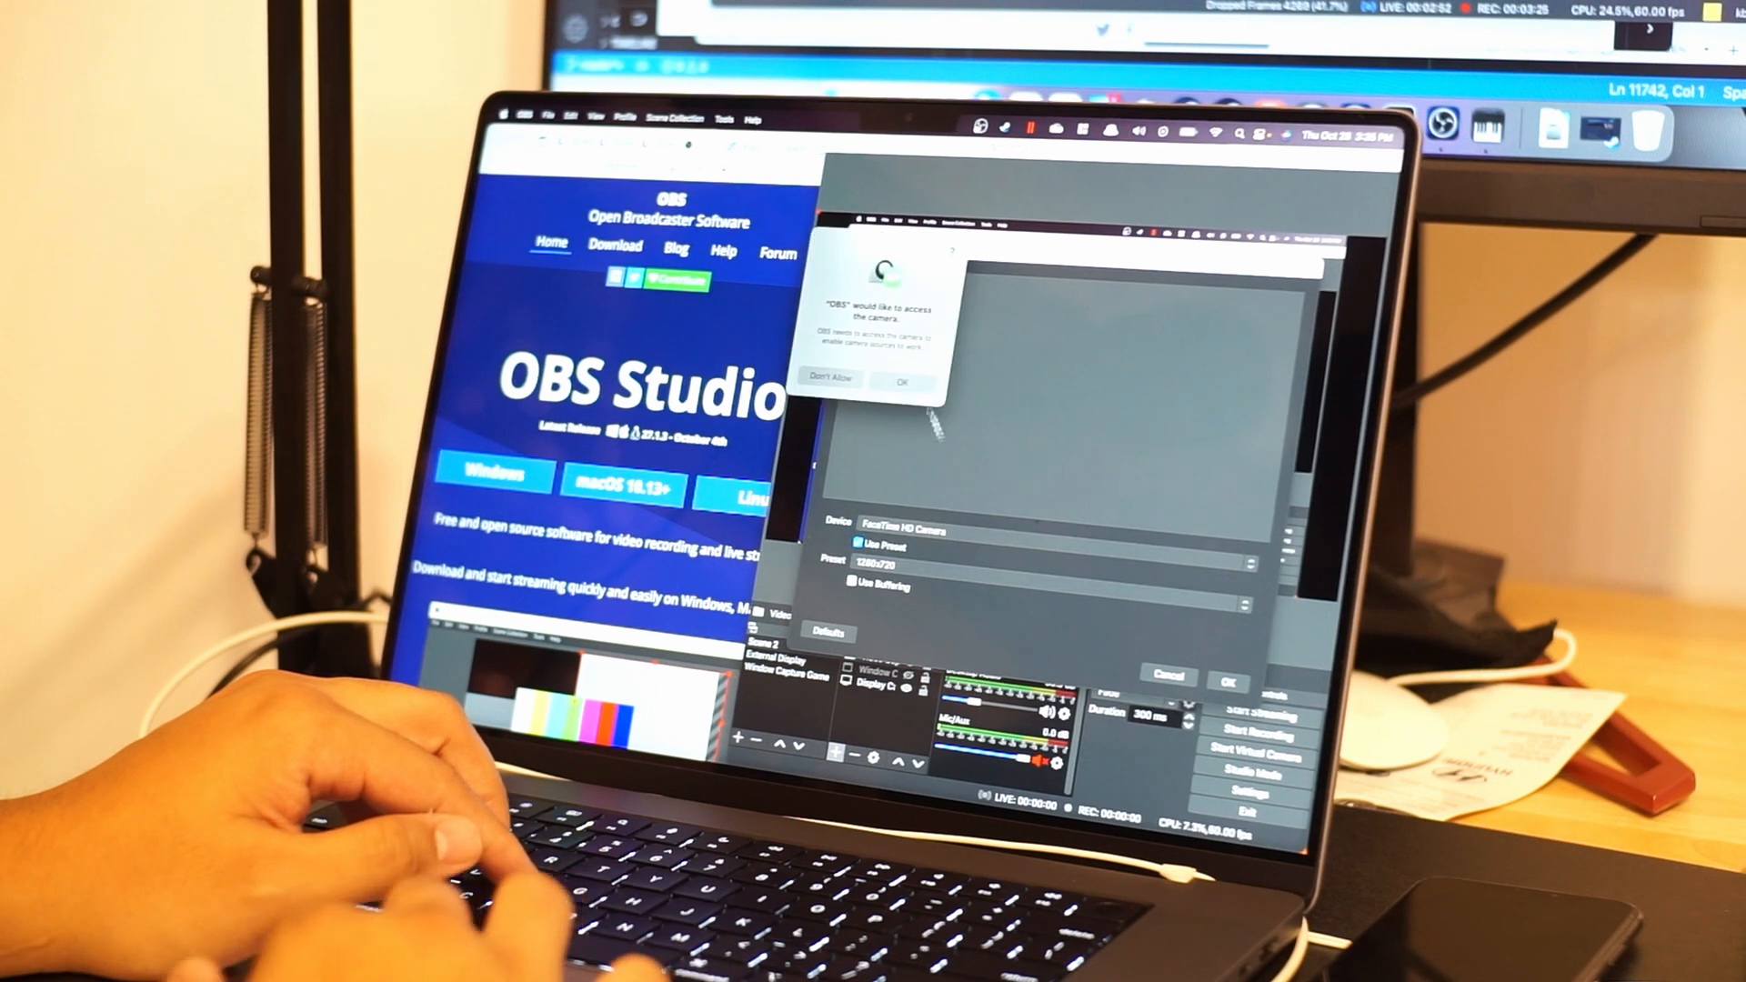
left_click(910, 382)
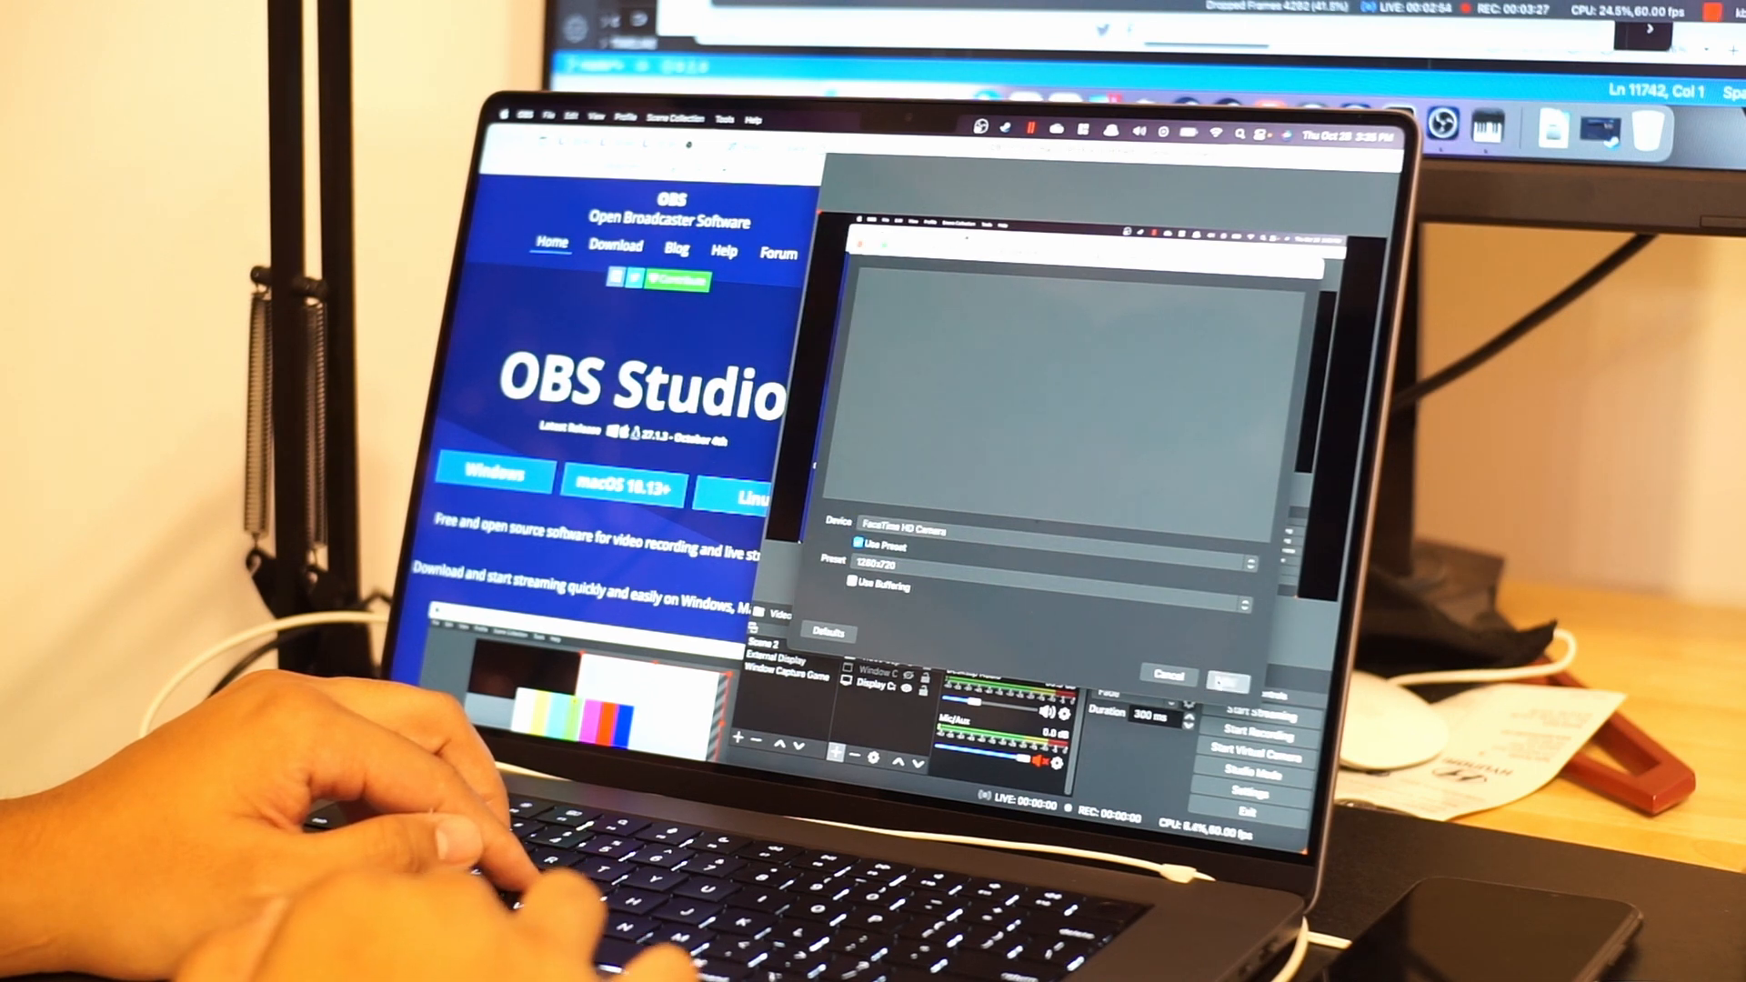
left_click(1228, 682)
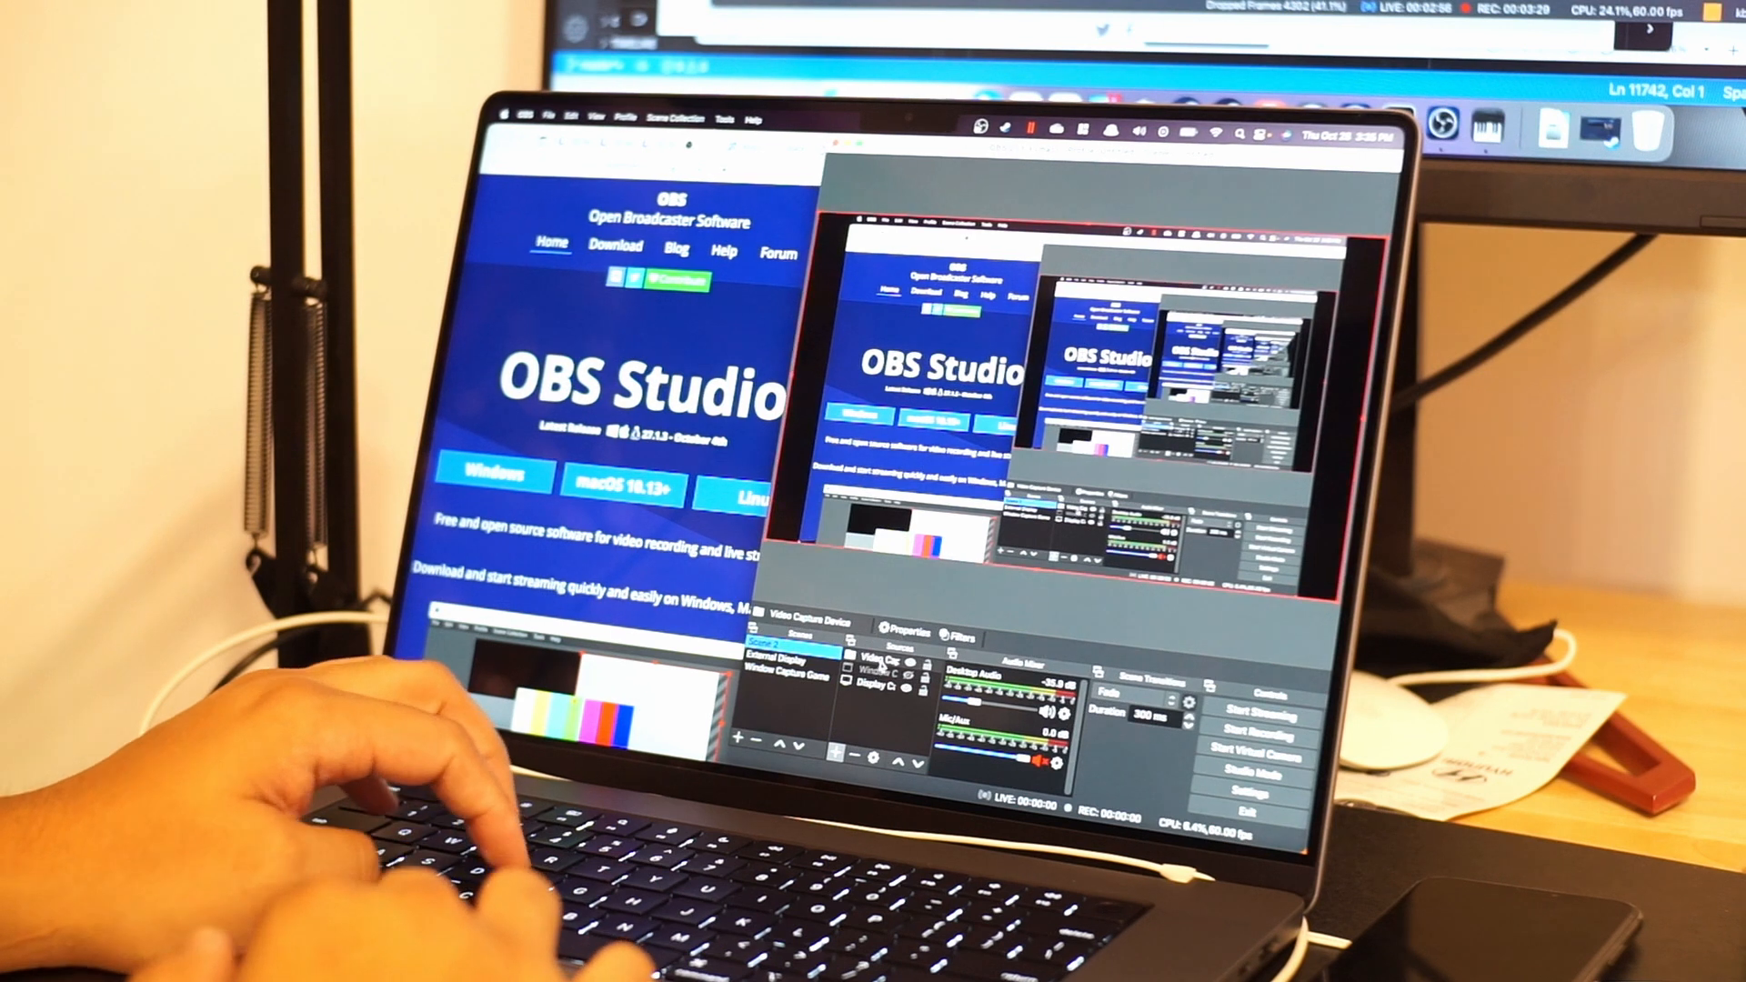
double_click(881, 659)
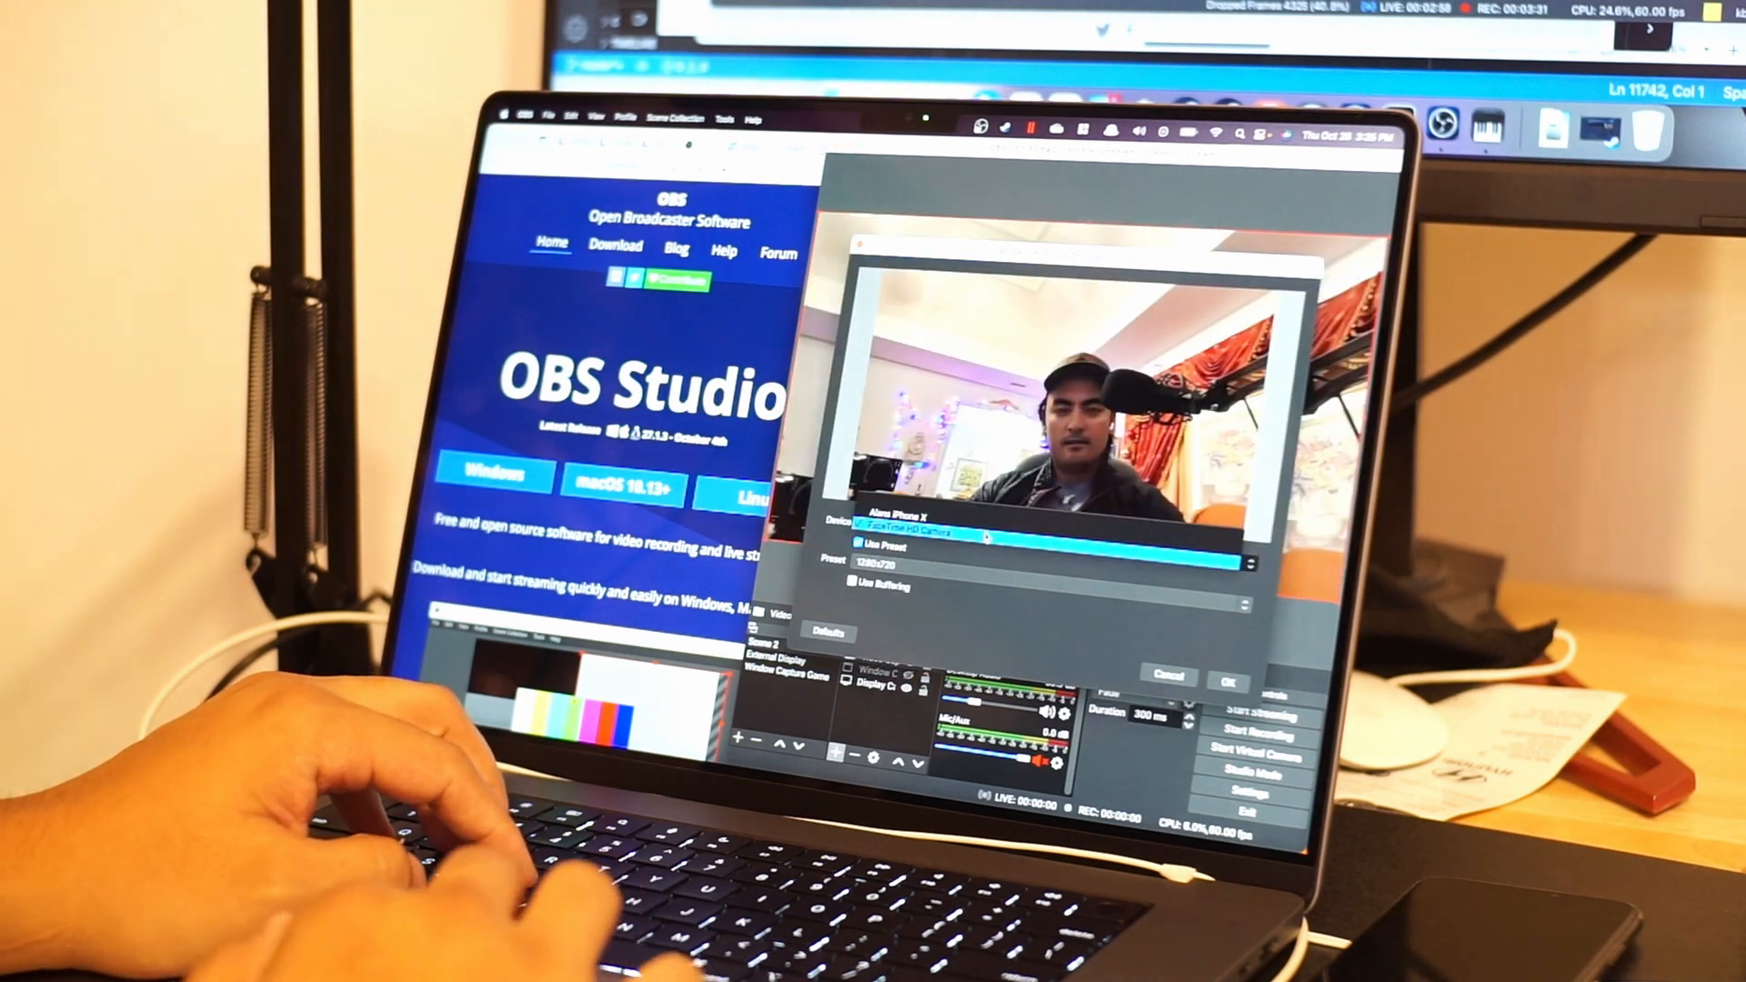
left_click(1218, 682)
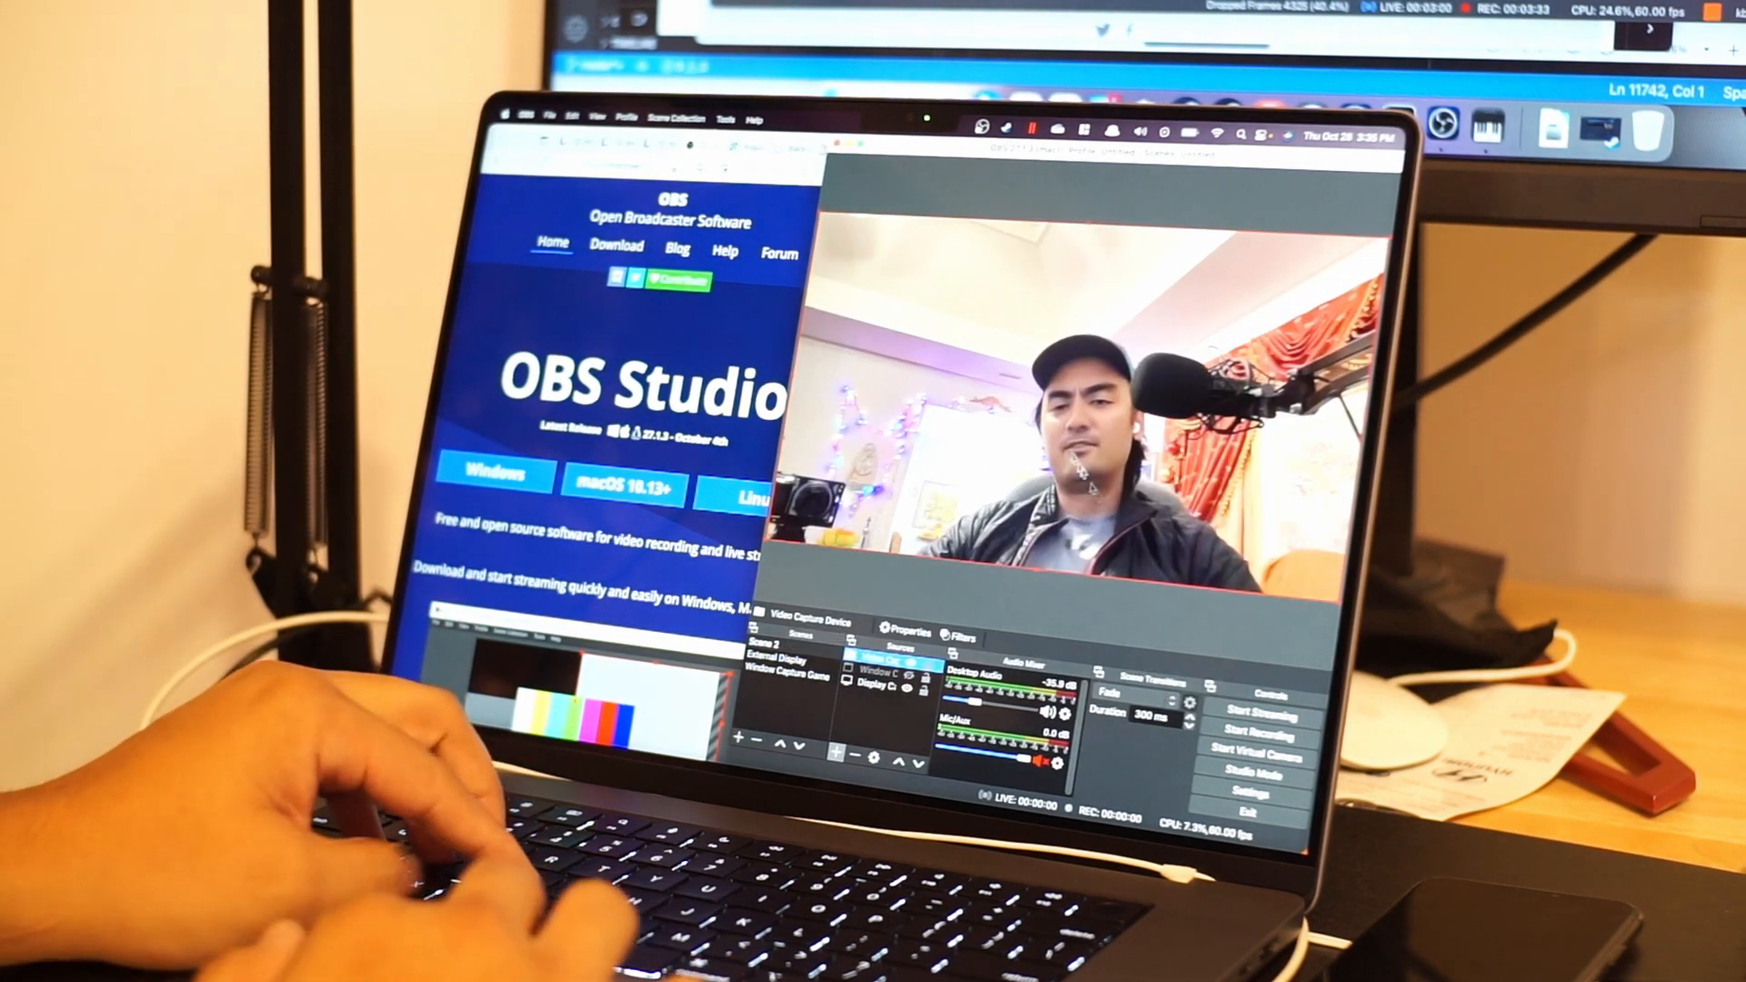
Shrink the camera image into the lower-left corner of the canvas and hide the Video Capture Device source
left_click_drag(1387, 237, 916, 452)
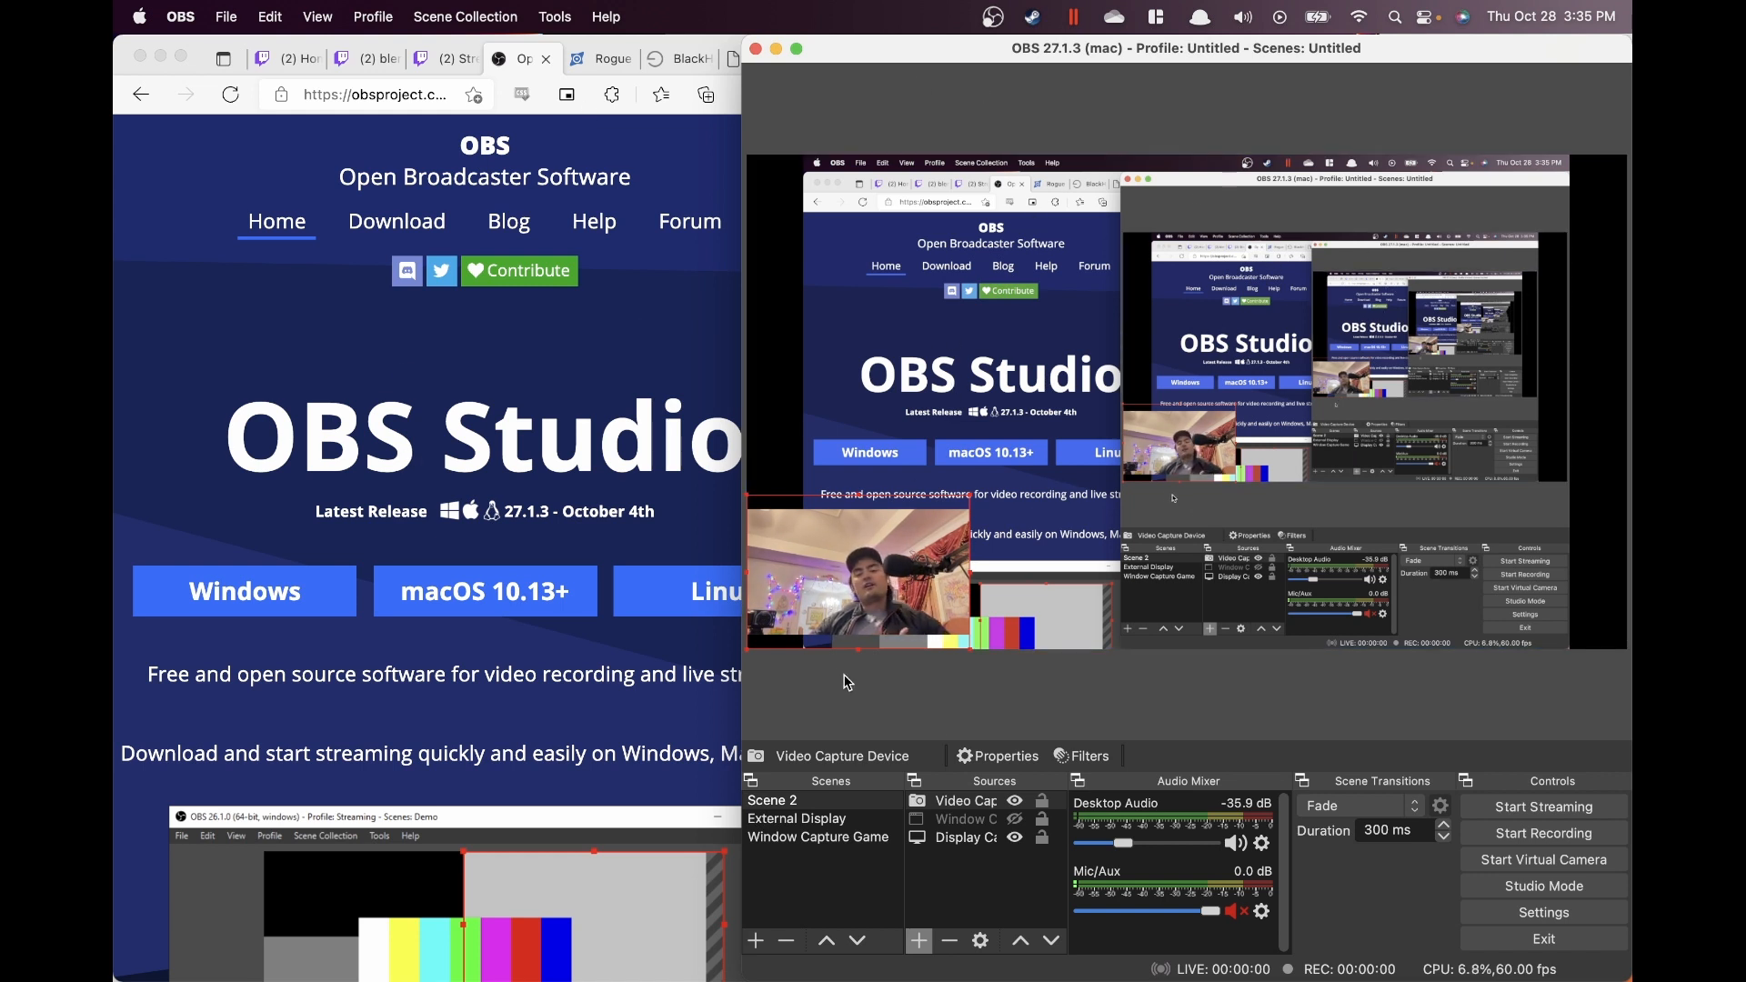
left_click(1015, 804)
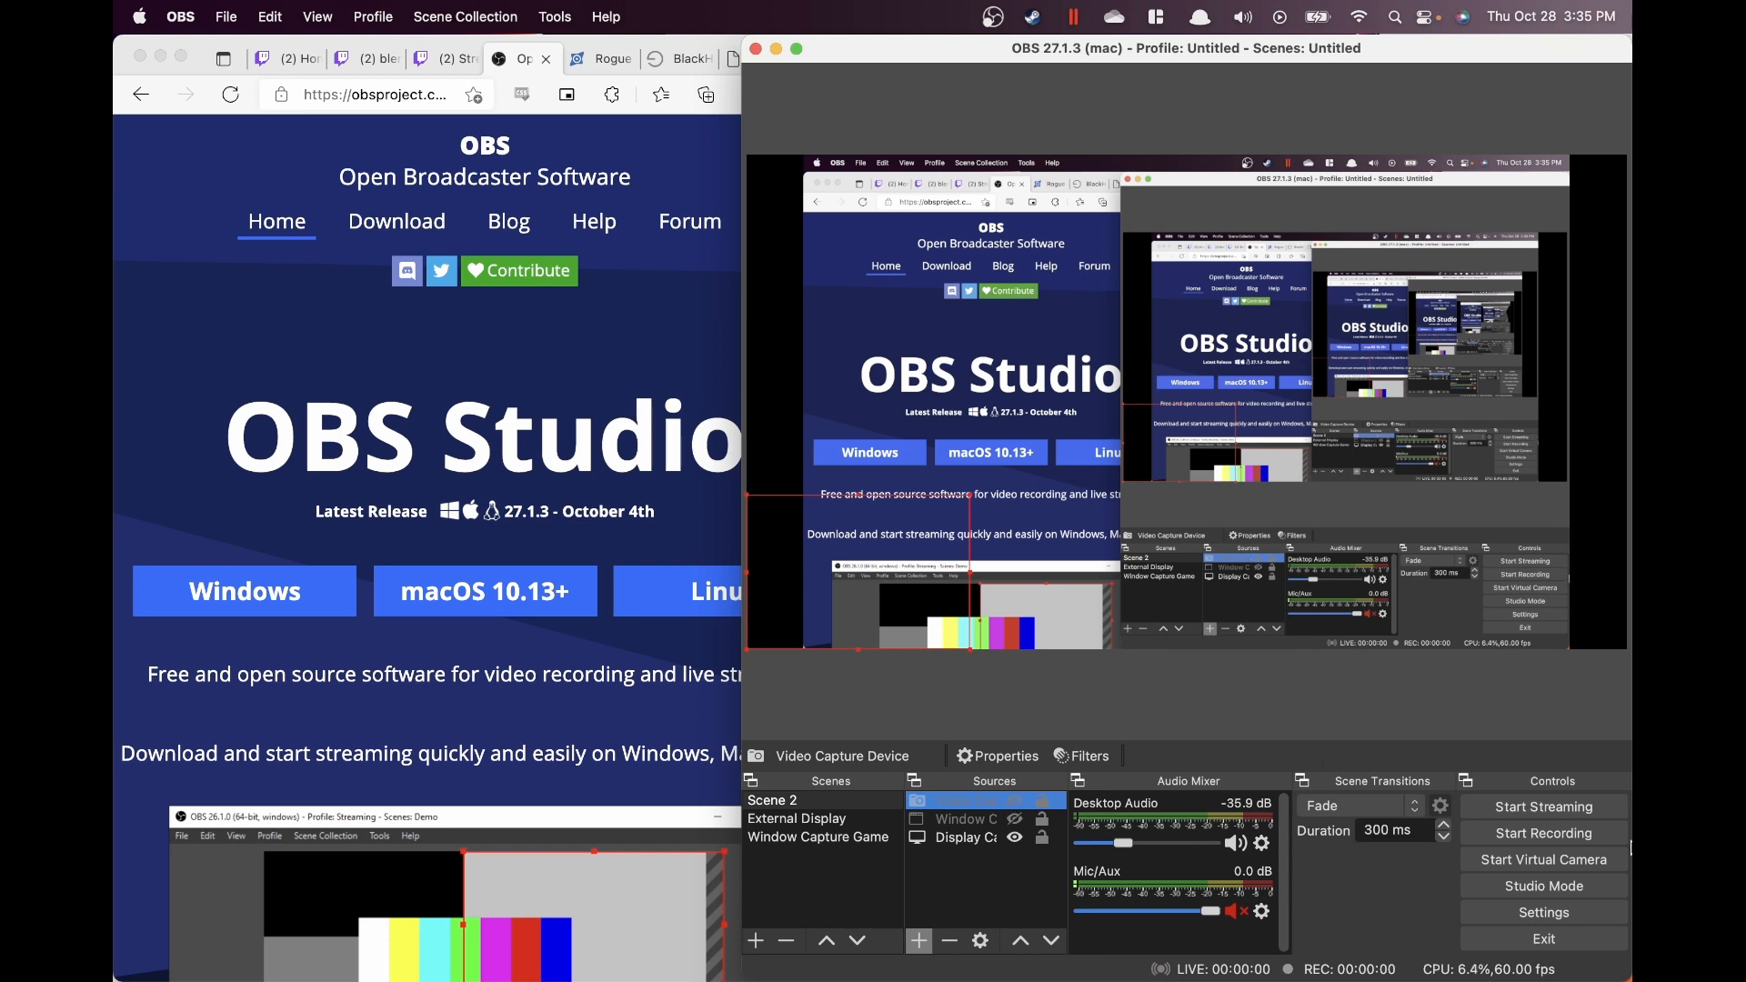
Review the Twitch stream settings in OBS and locate the primary stream key in the Twitch dashboard's stream settings in the browser
left_click(1528, 914)
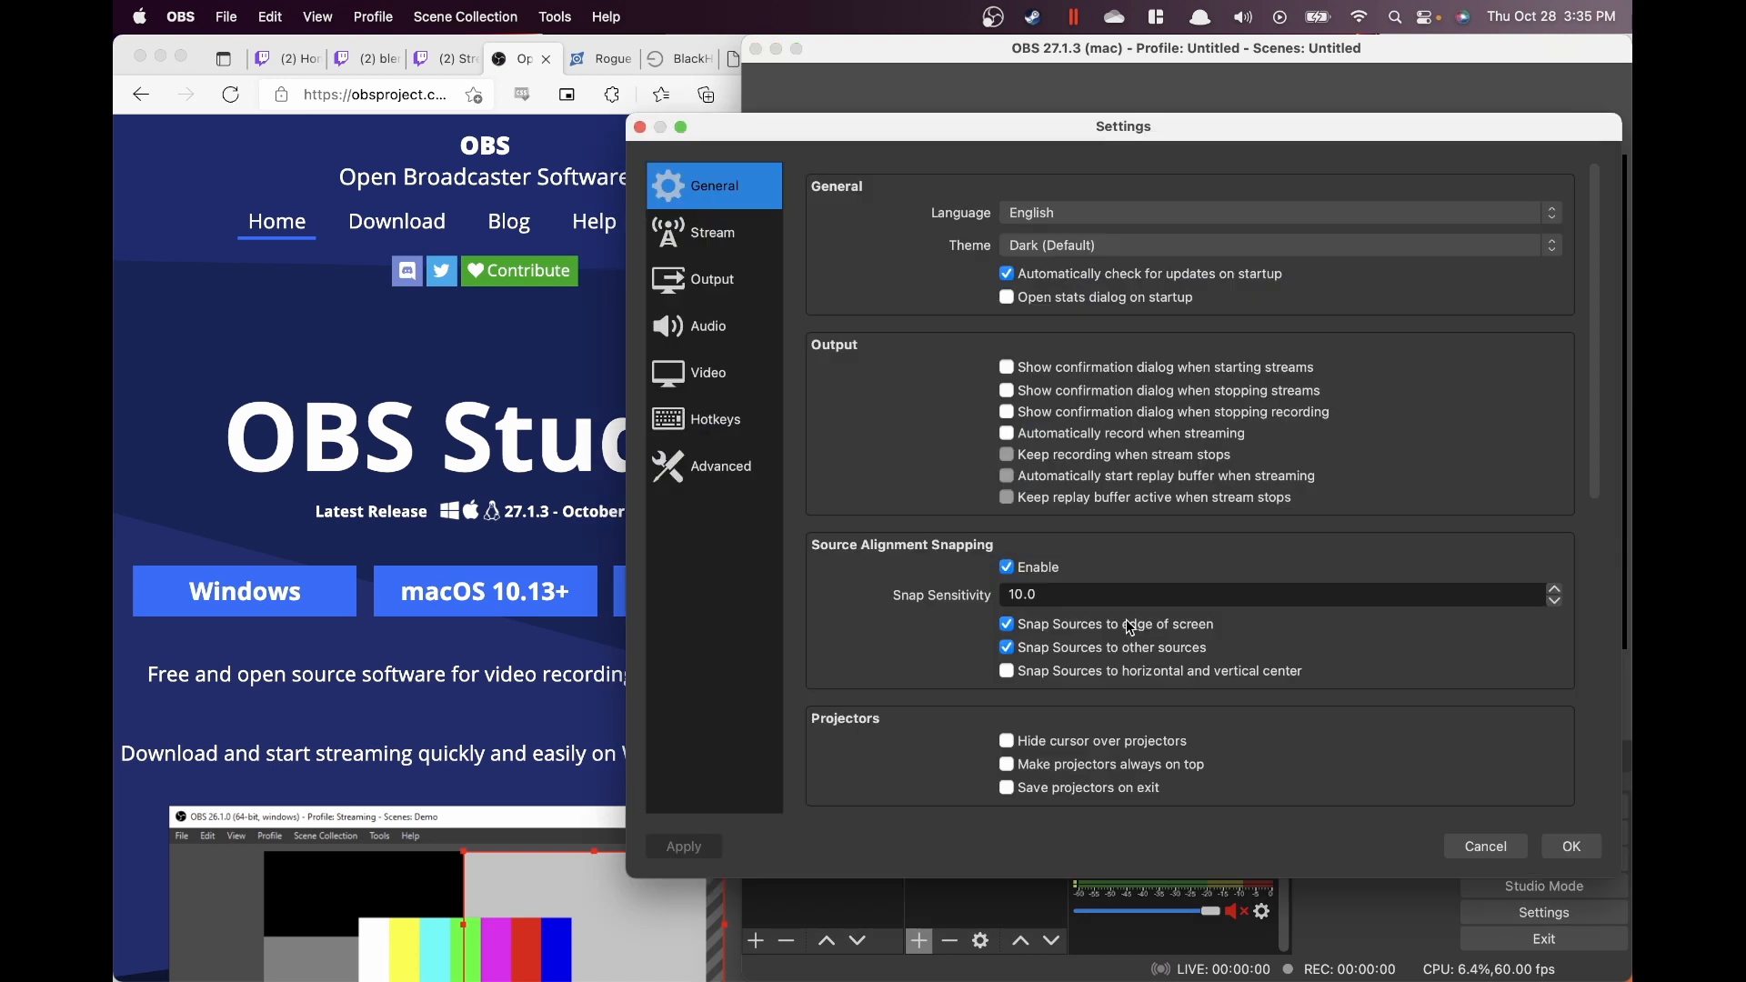
left_click(713, 238)
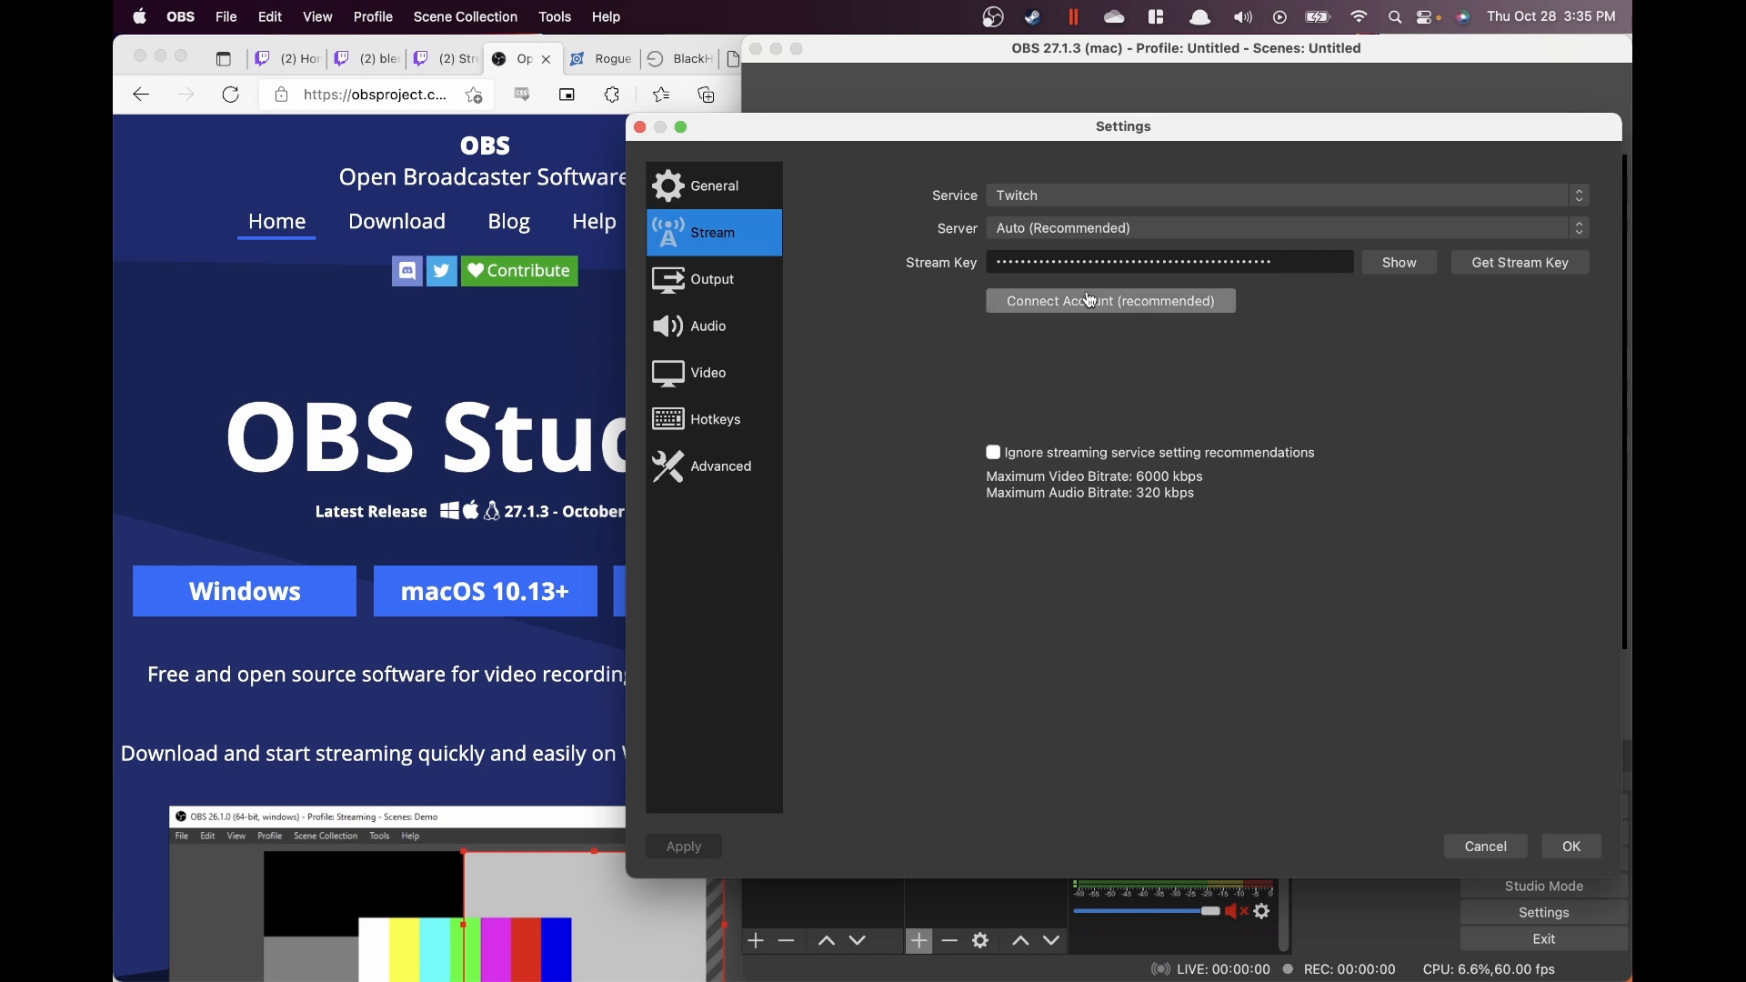
left_click(275, 58)
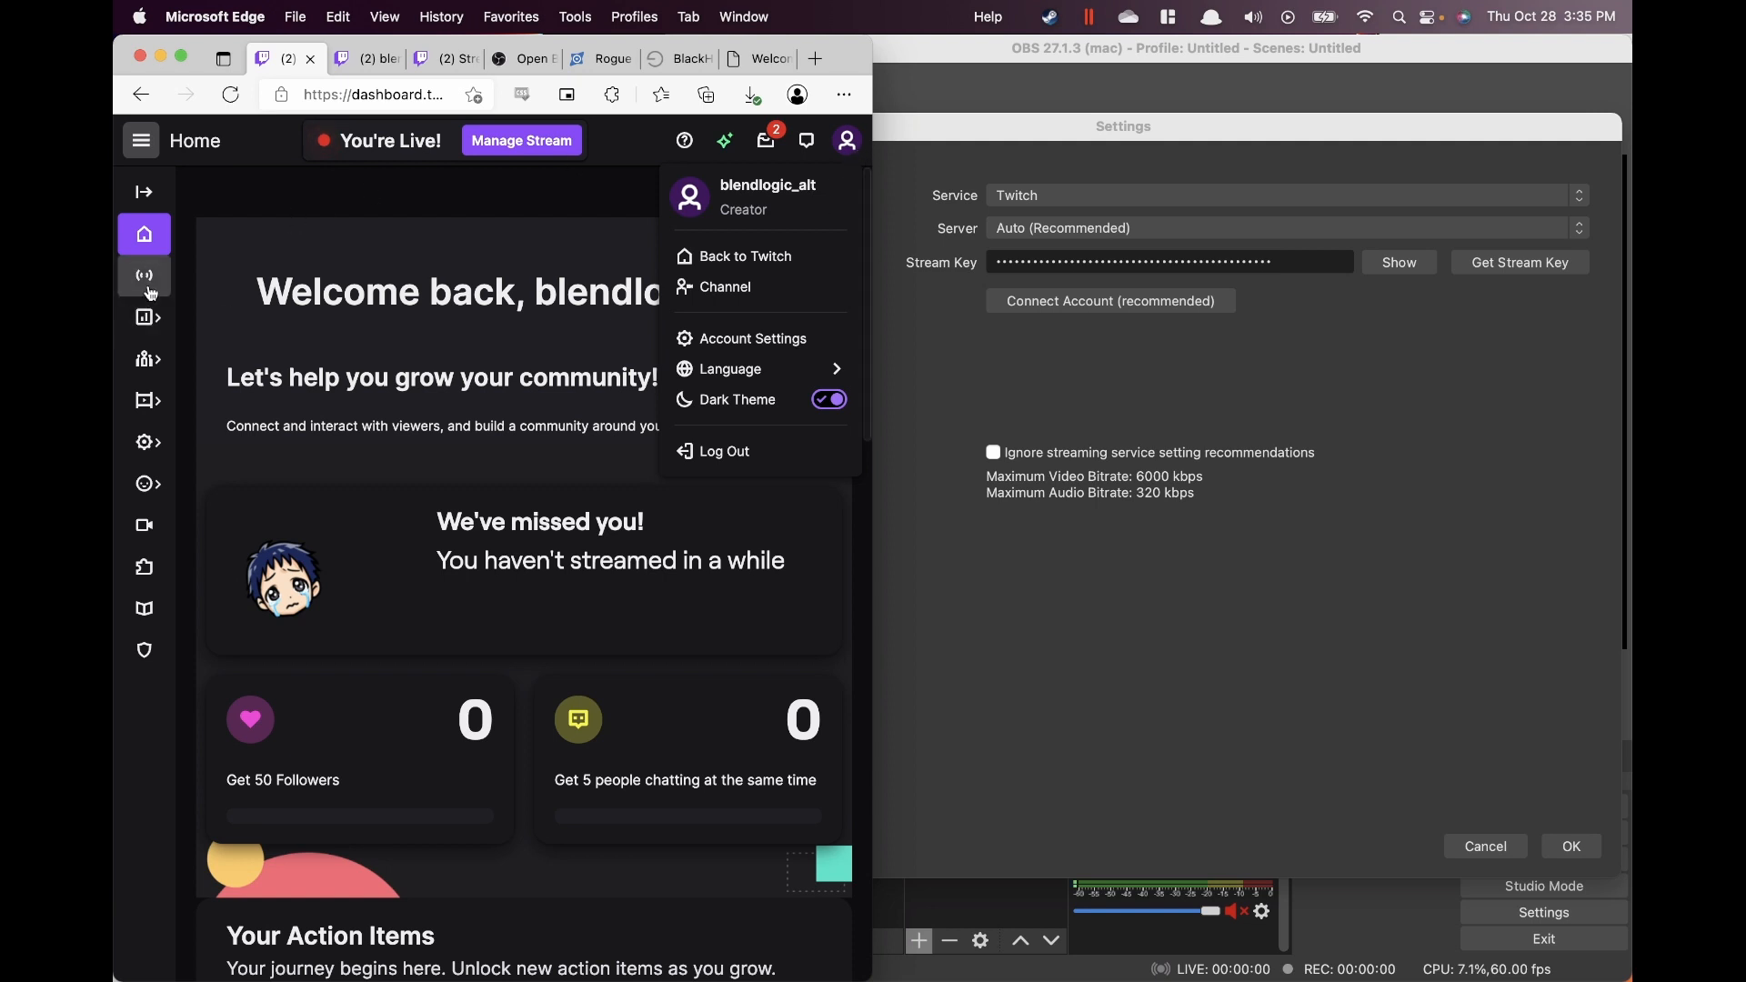
left_click(148, 442)
double_click(841, 64)
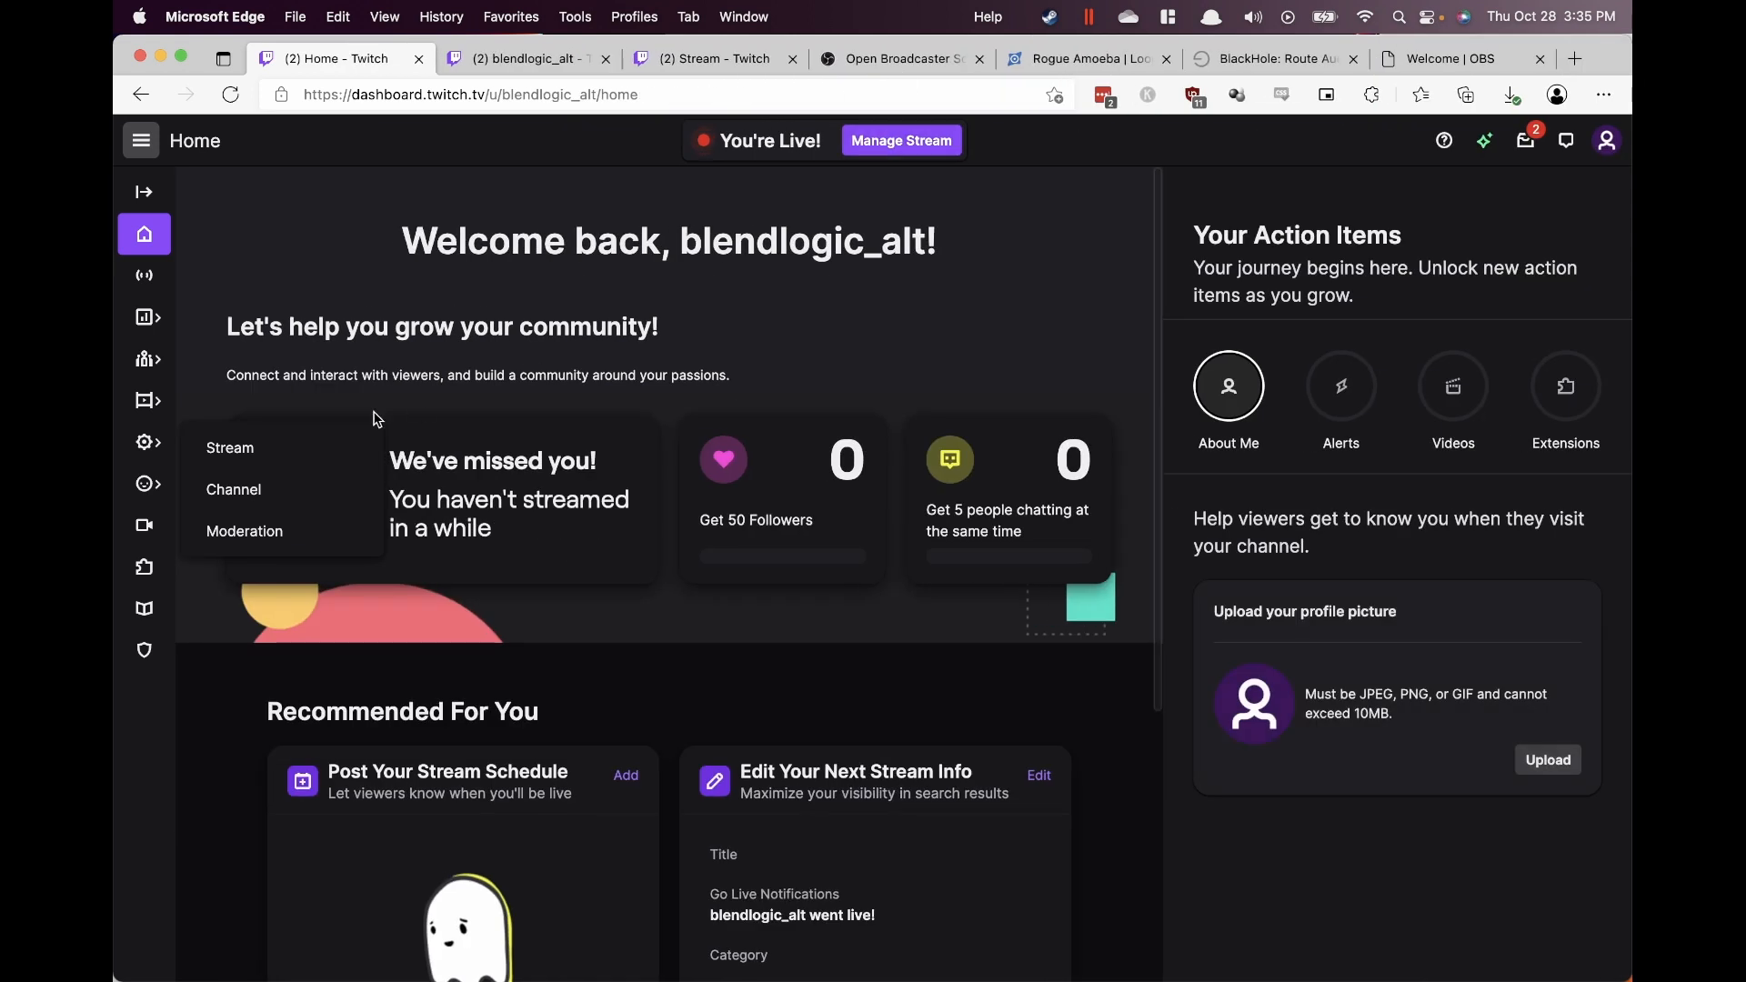
left_click(138, 449)
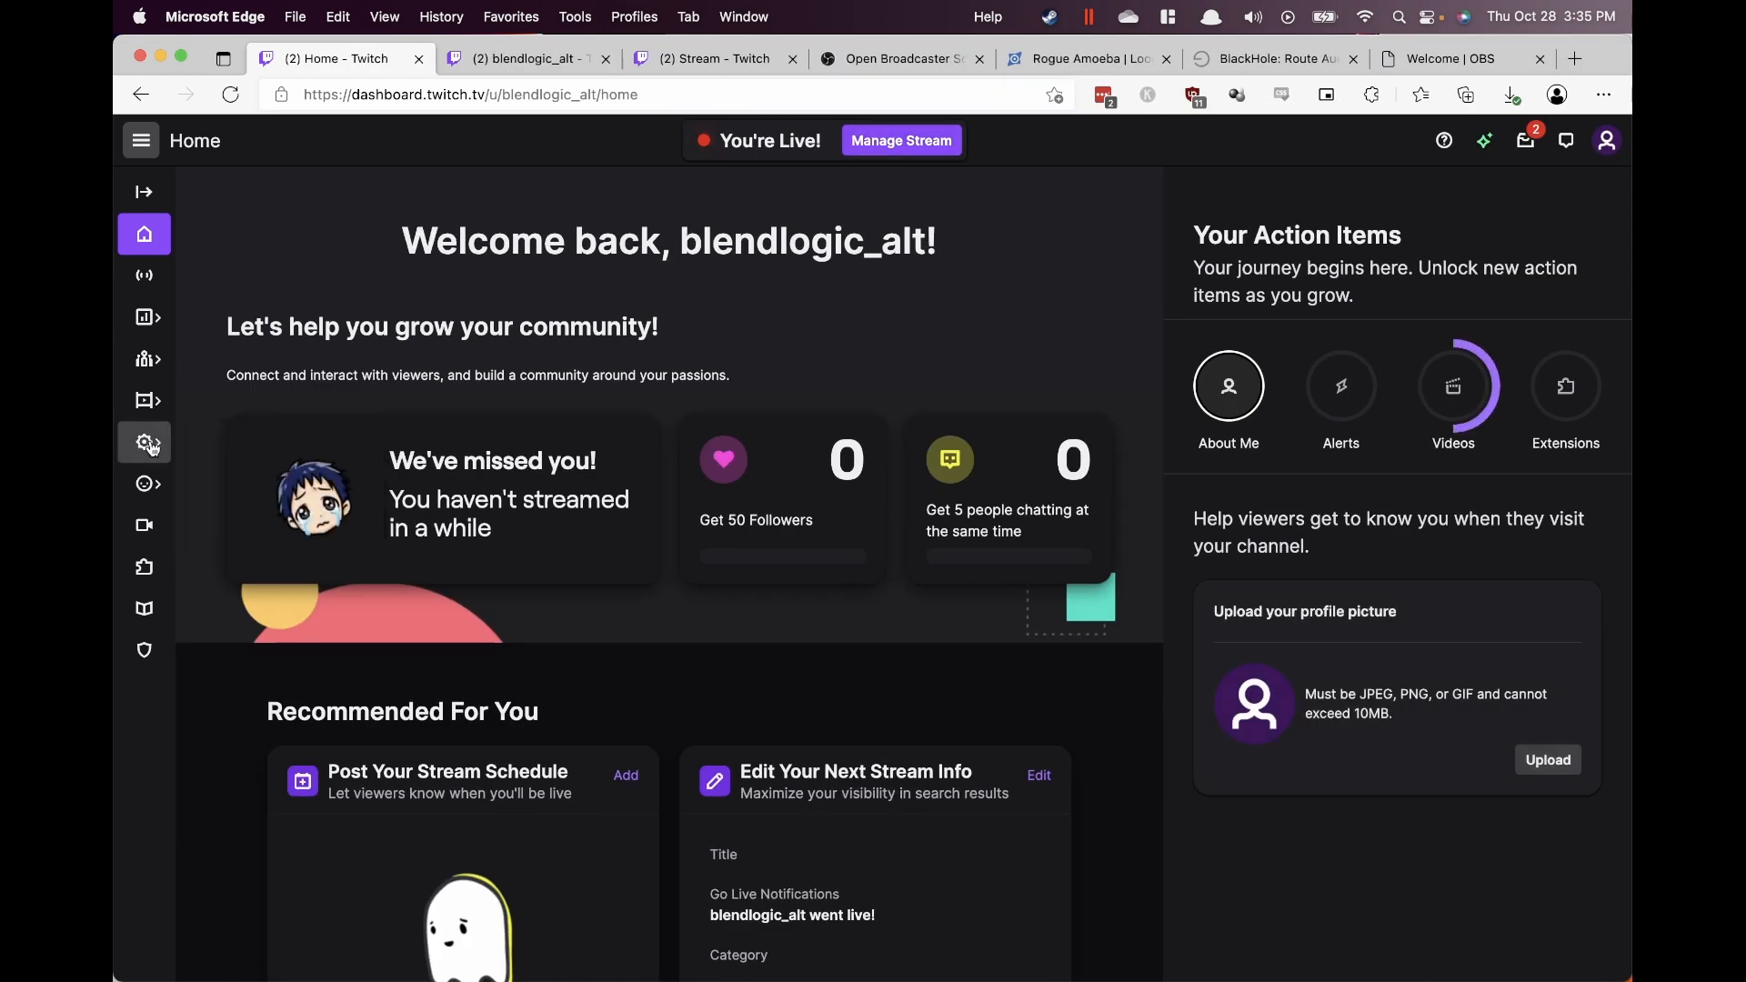
left_click(141, 445)
left_click(220, 453)
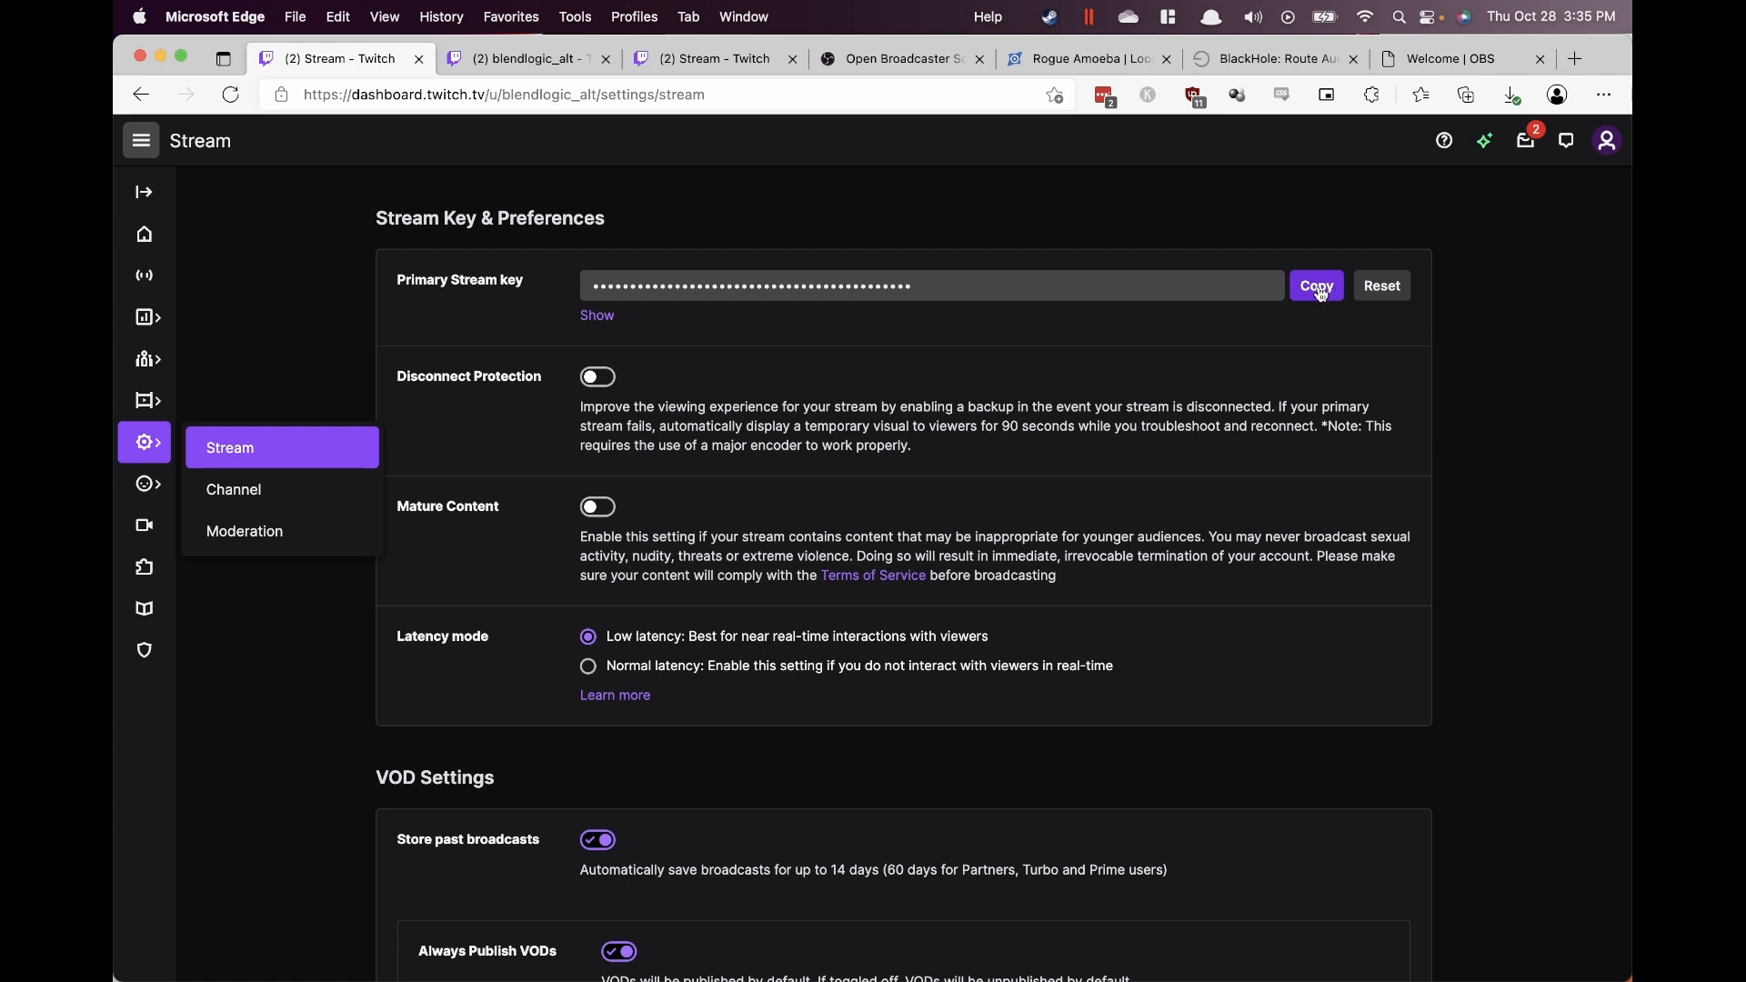
Switch back to OBS and close its stream settings without saving
key("ctrl+Up")
left_click(1304, 535)
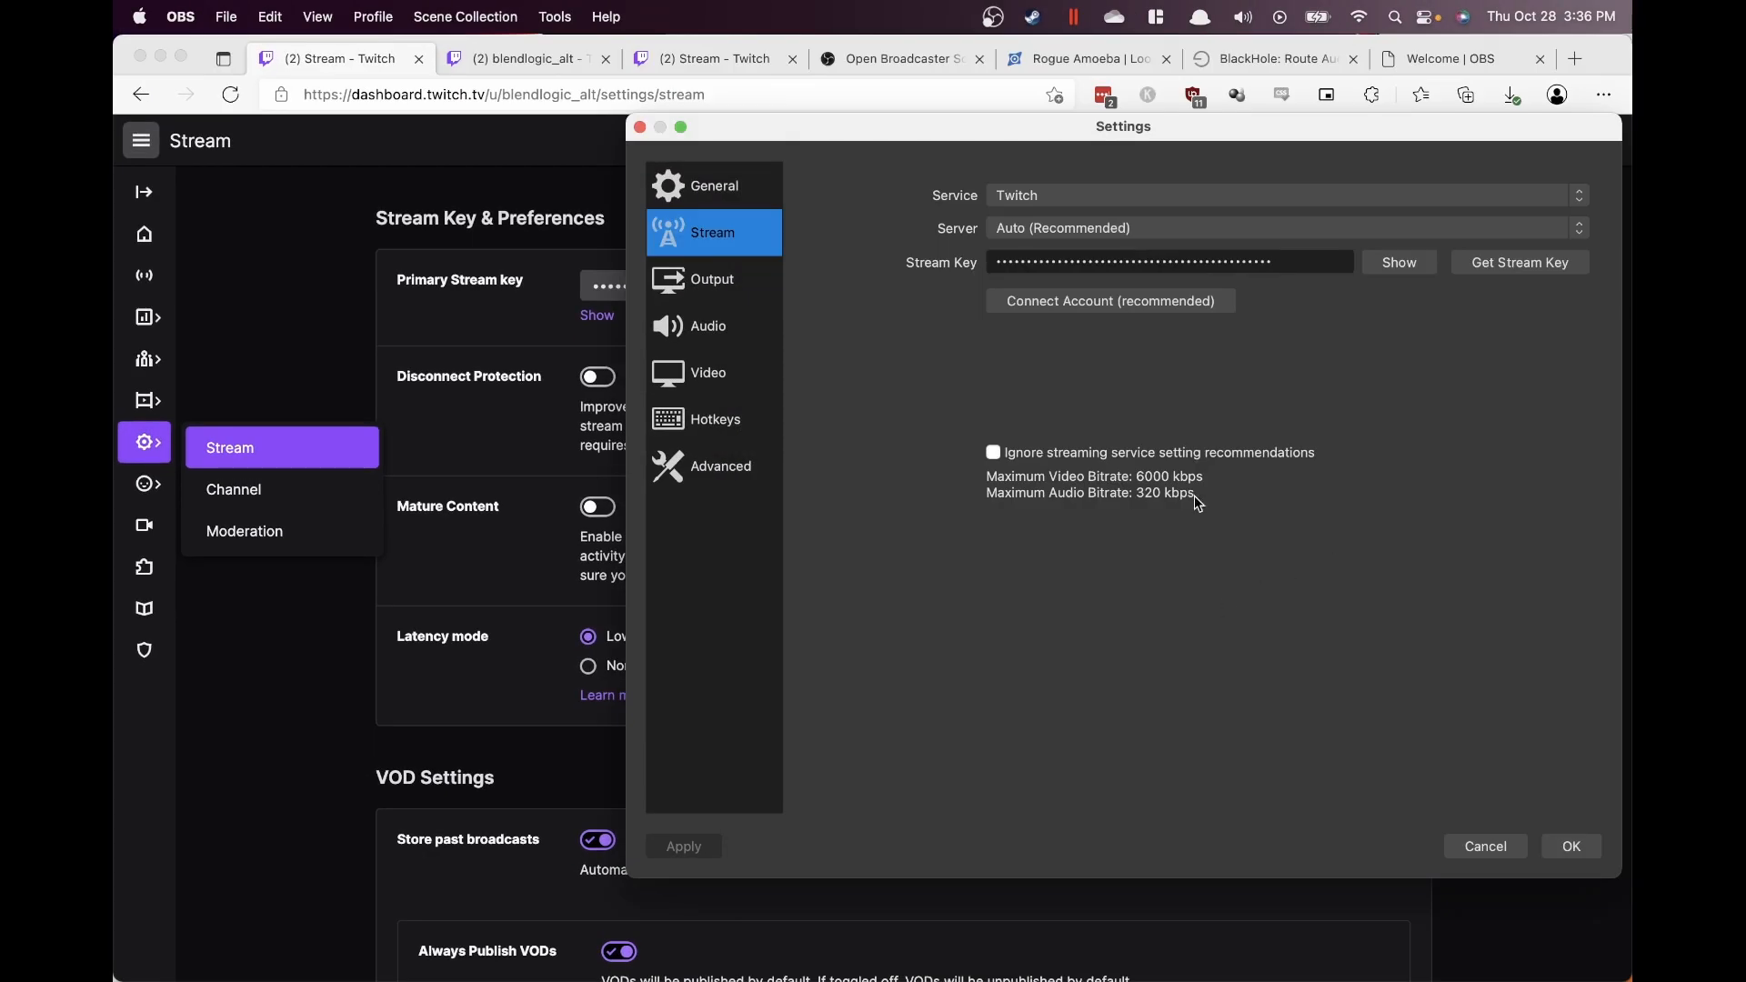
left_click(1475, 852)
Switch to the browser, examine the live preview and bitrate in Twitch's Stream Manager, and return to the dashboard home page
left_click(263, 315)
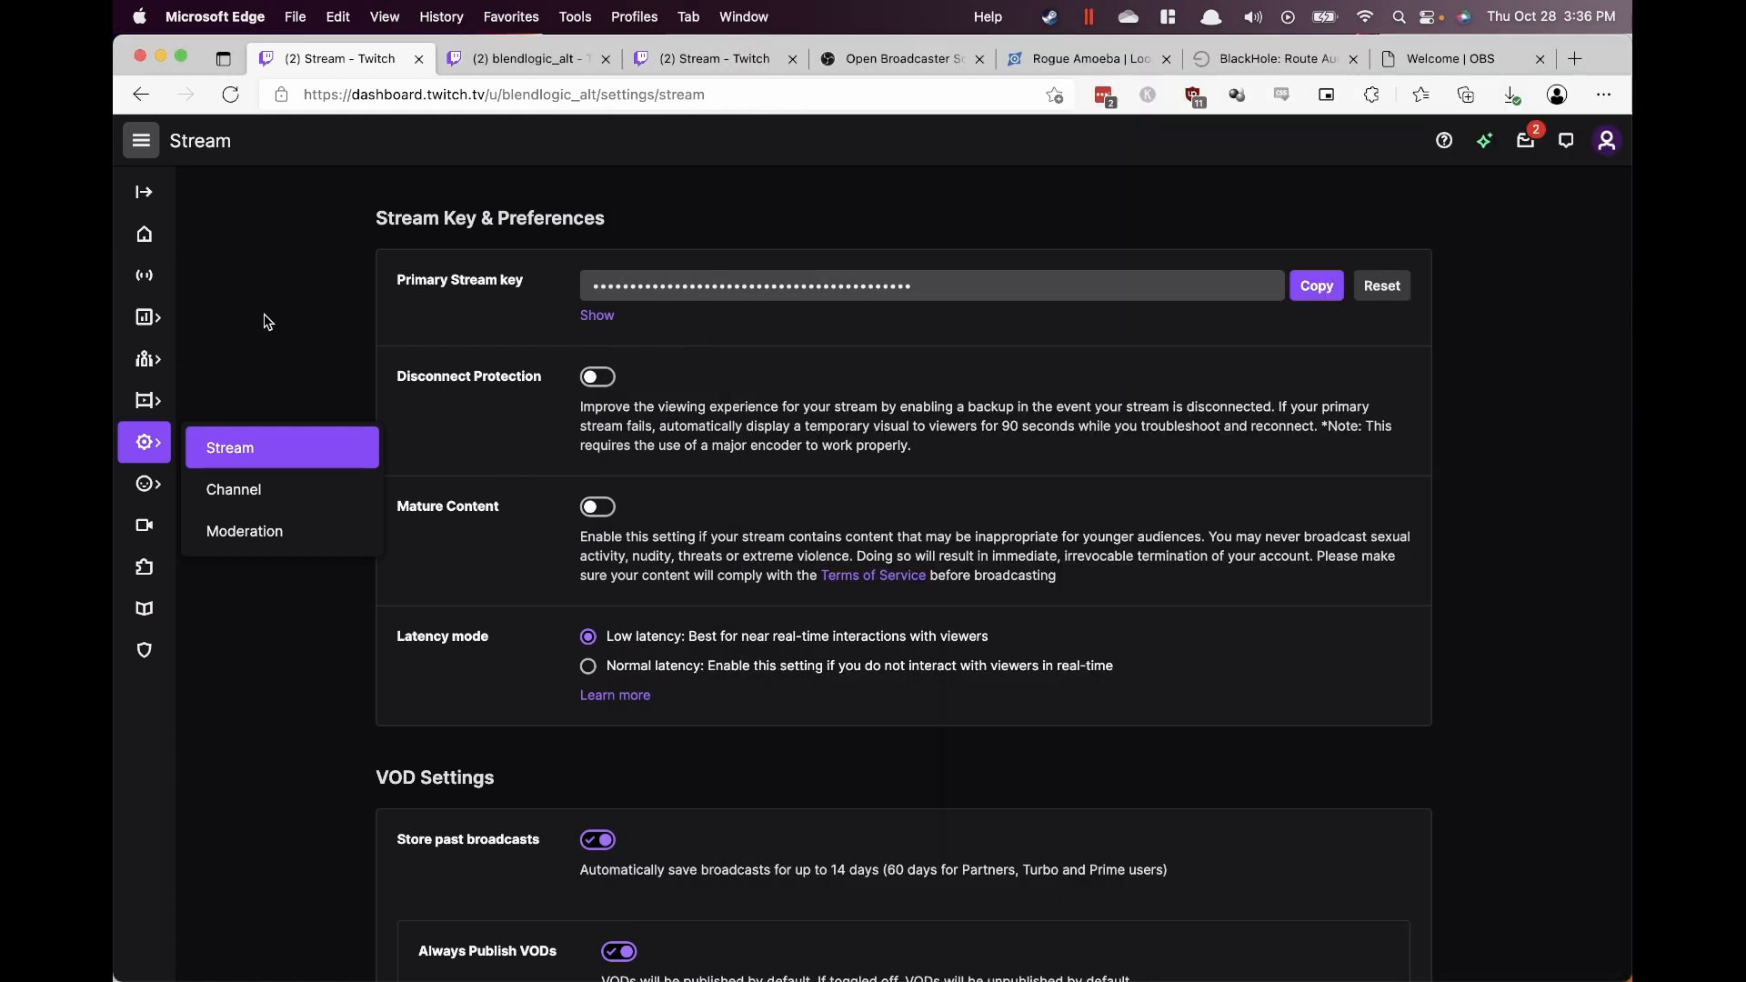
left_click(146, 287)
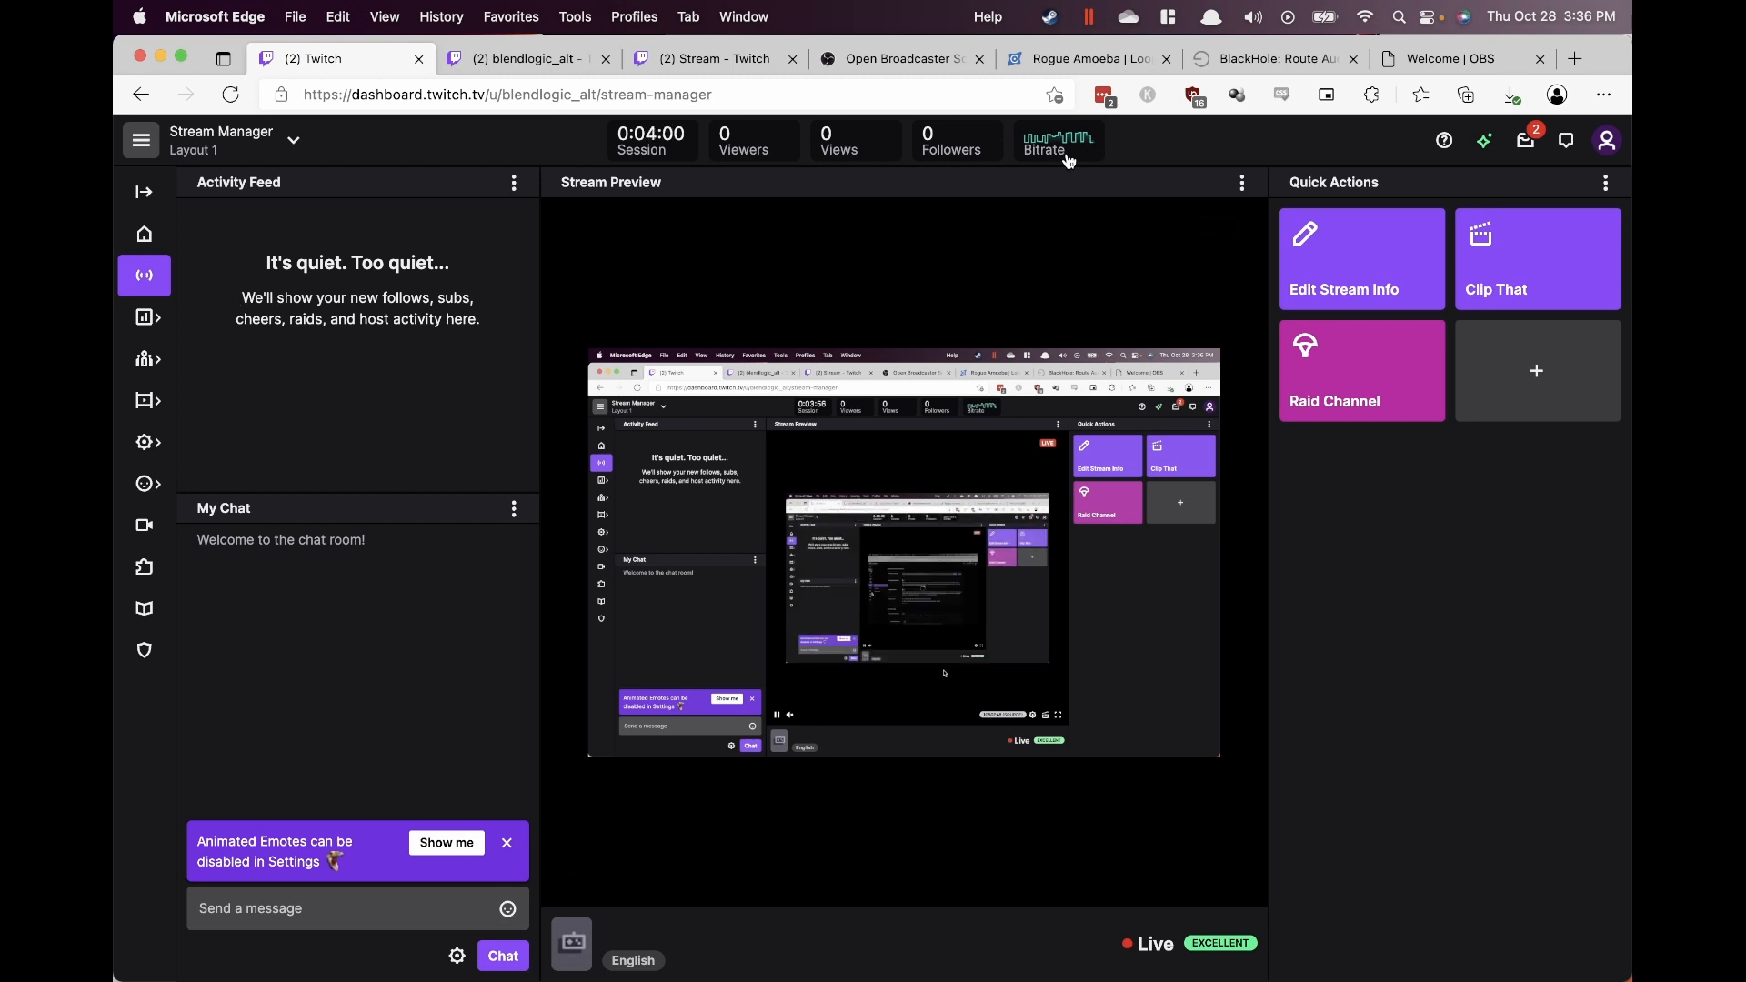
left_click(143, 236)
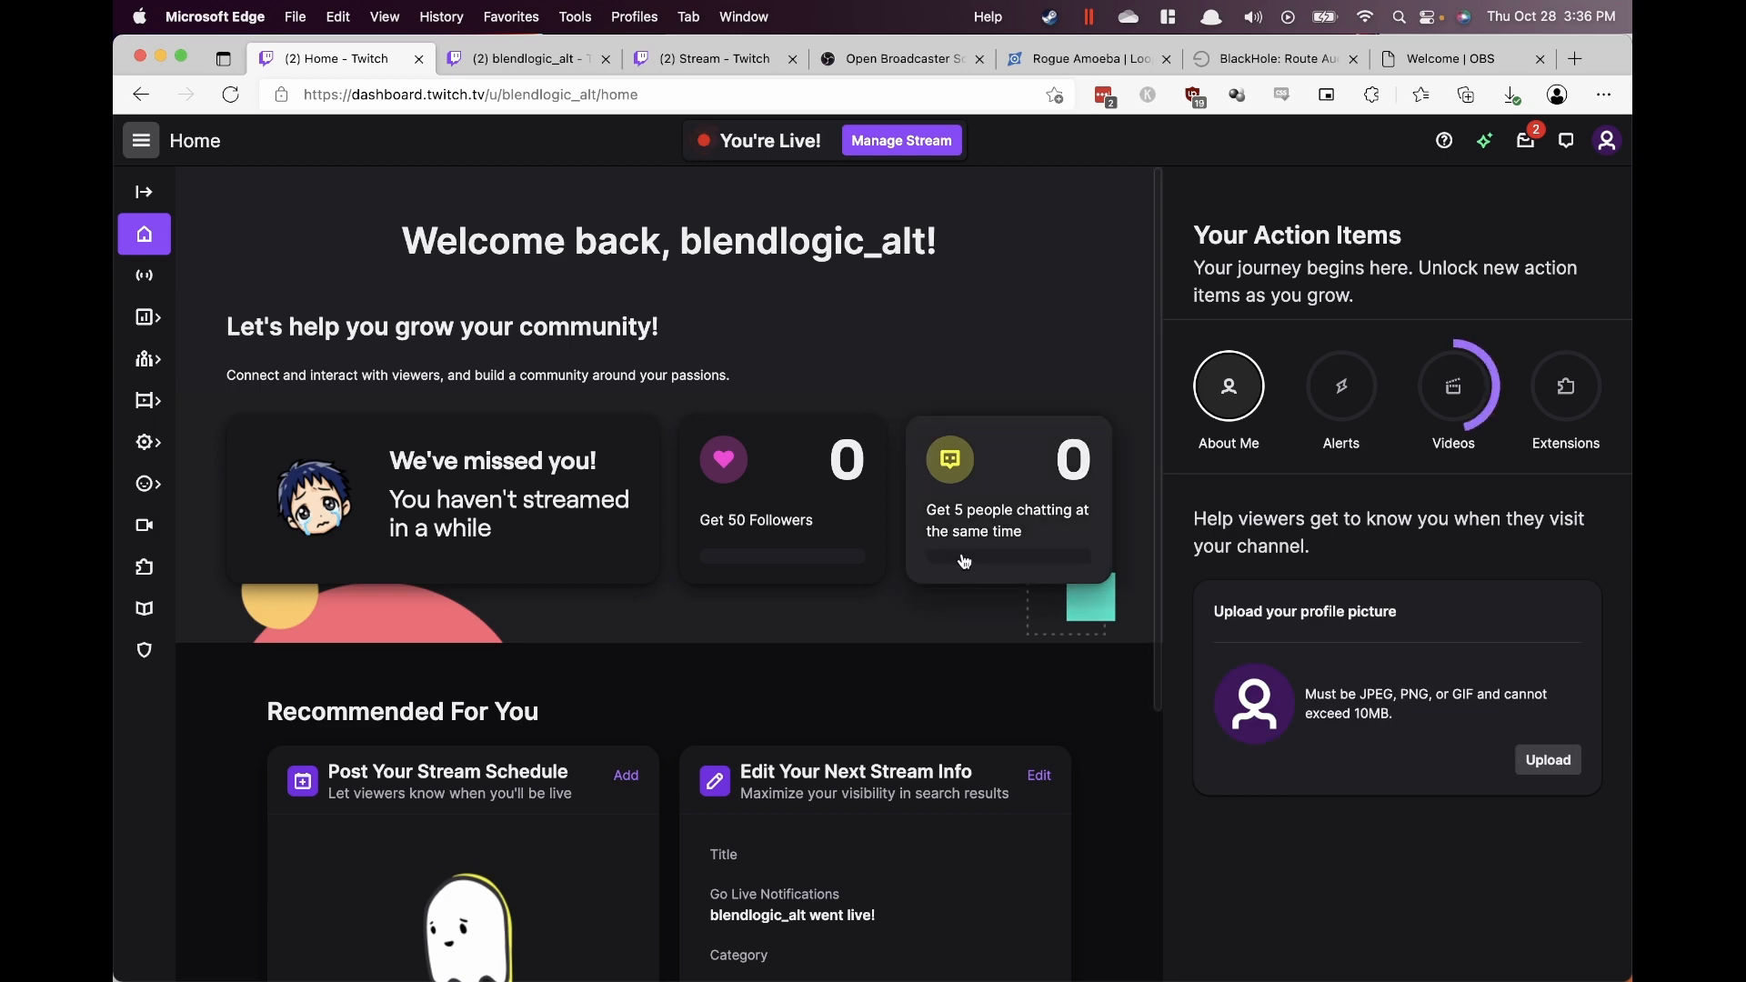
Switch to OBS, enlarge its window to fill the desktop and disable the preview
key("ctrl+Up")
left_click(1304, 562)
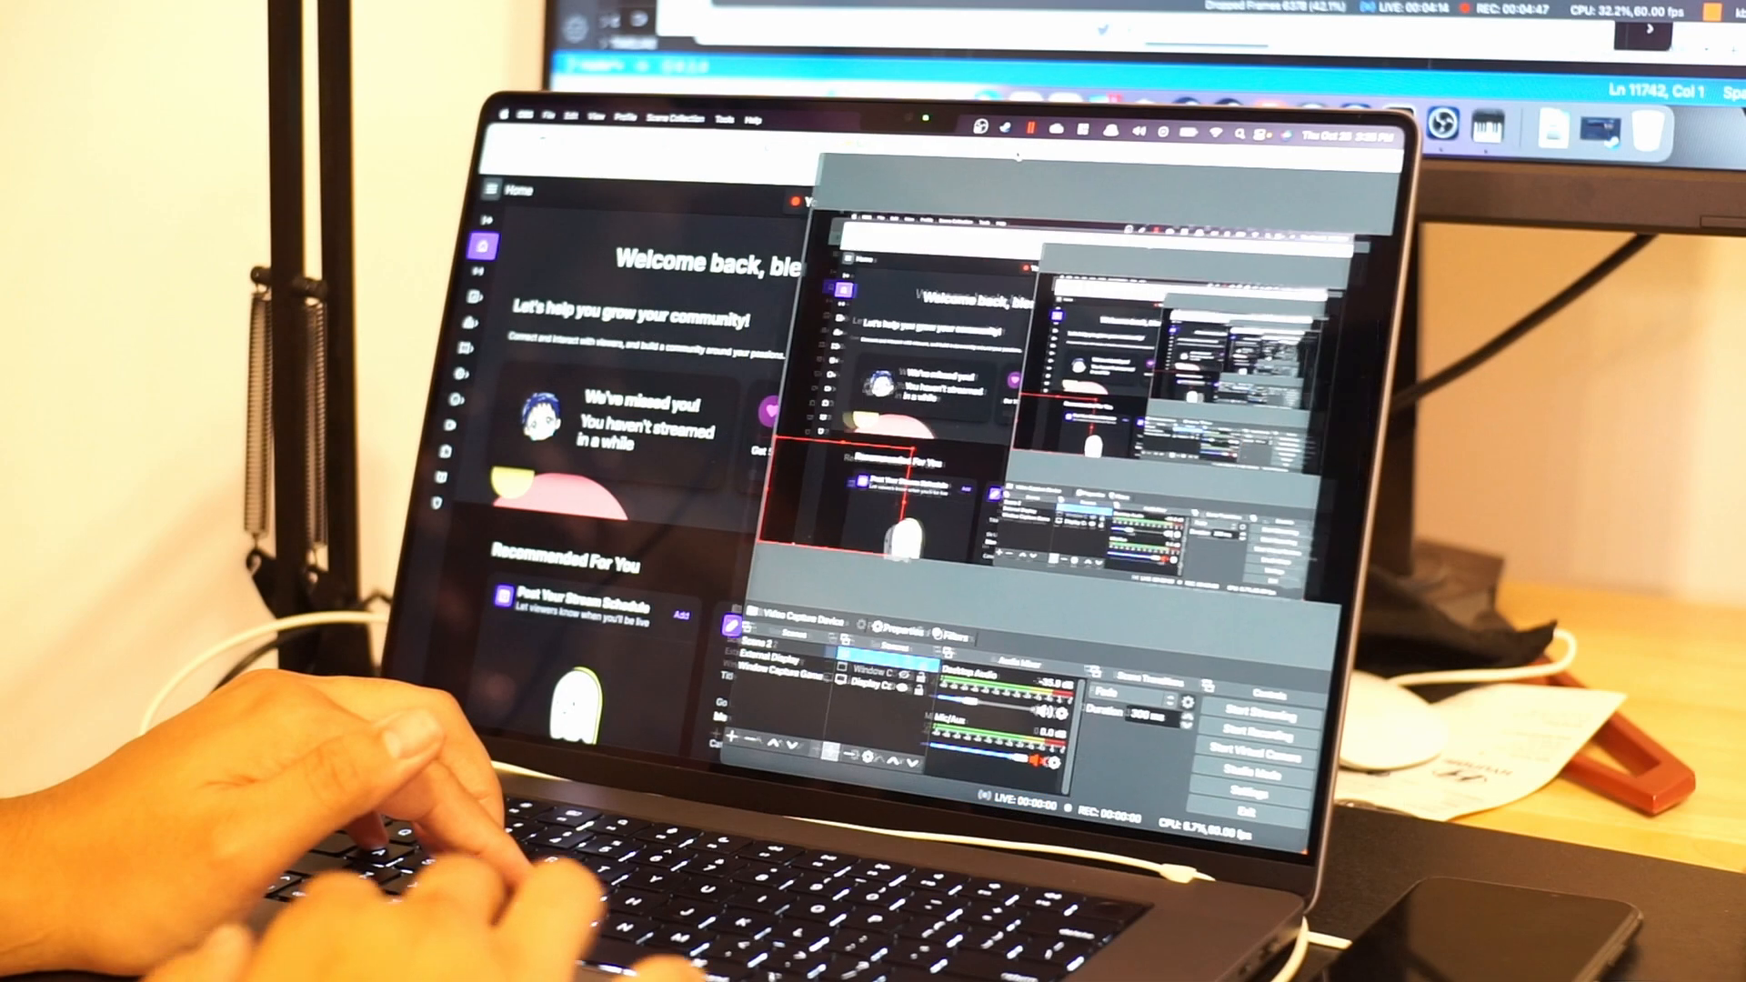
double_click(1019, 156)
left_click(938, 302)
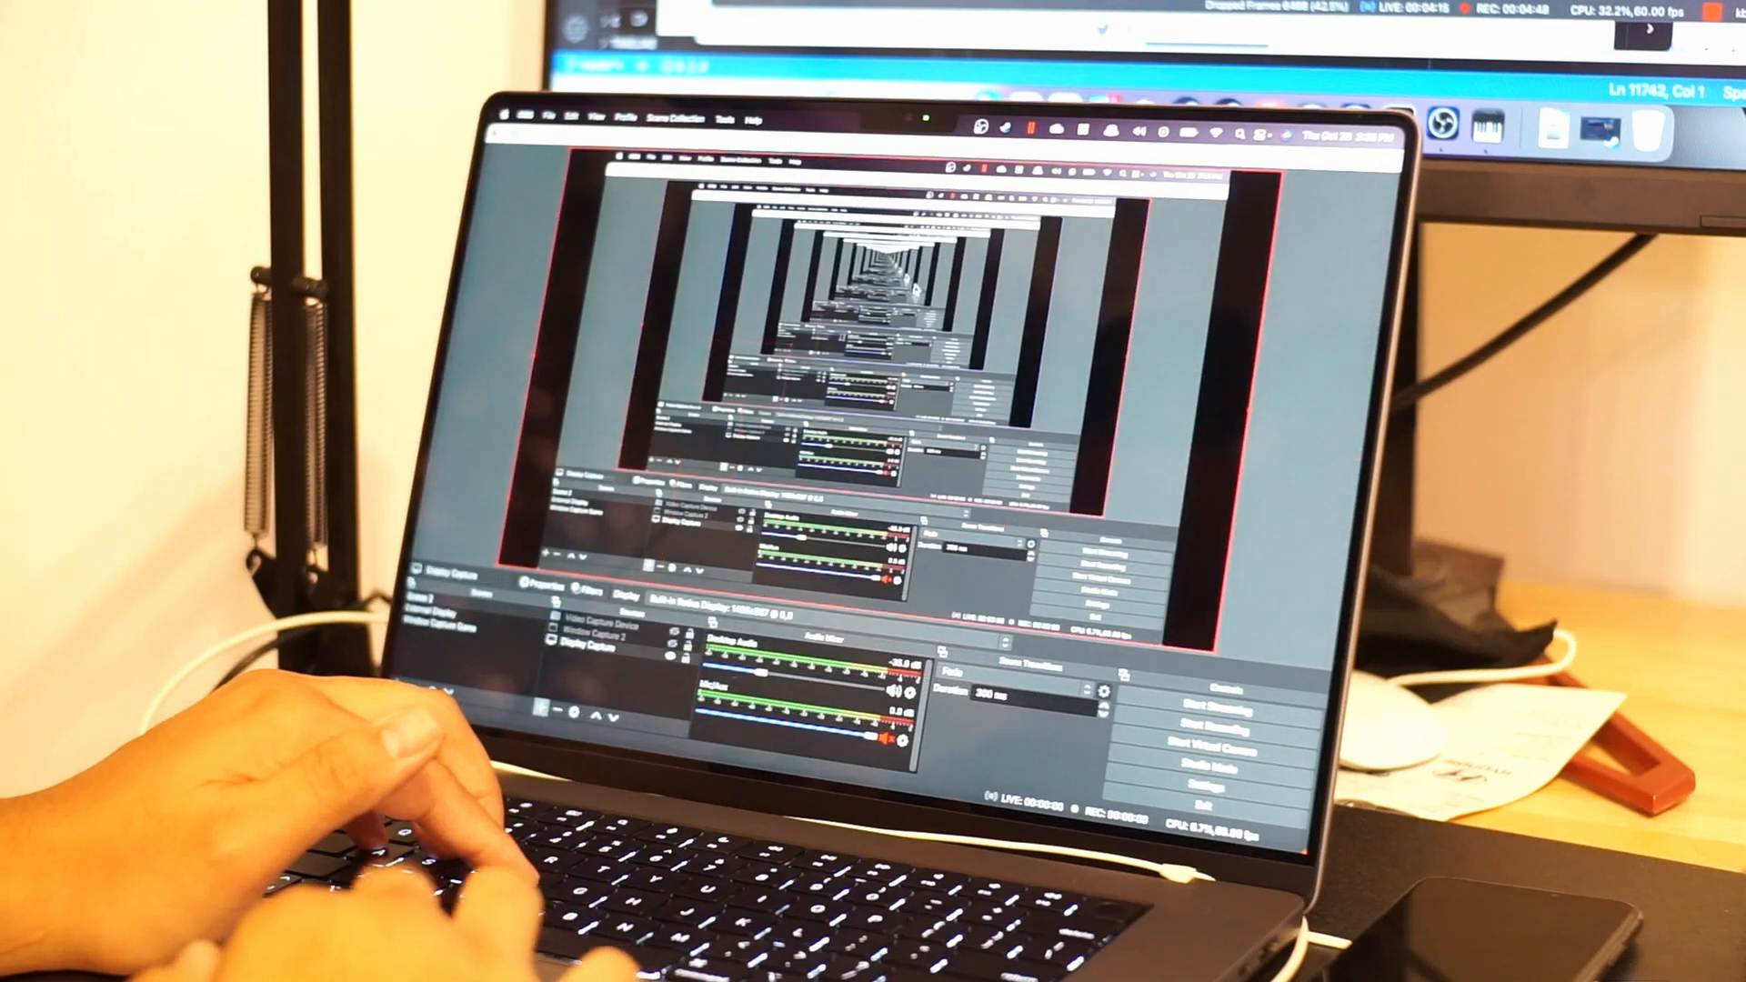
right_click(938, 302)
left_click(954, 308)
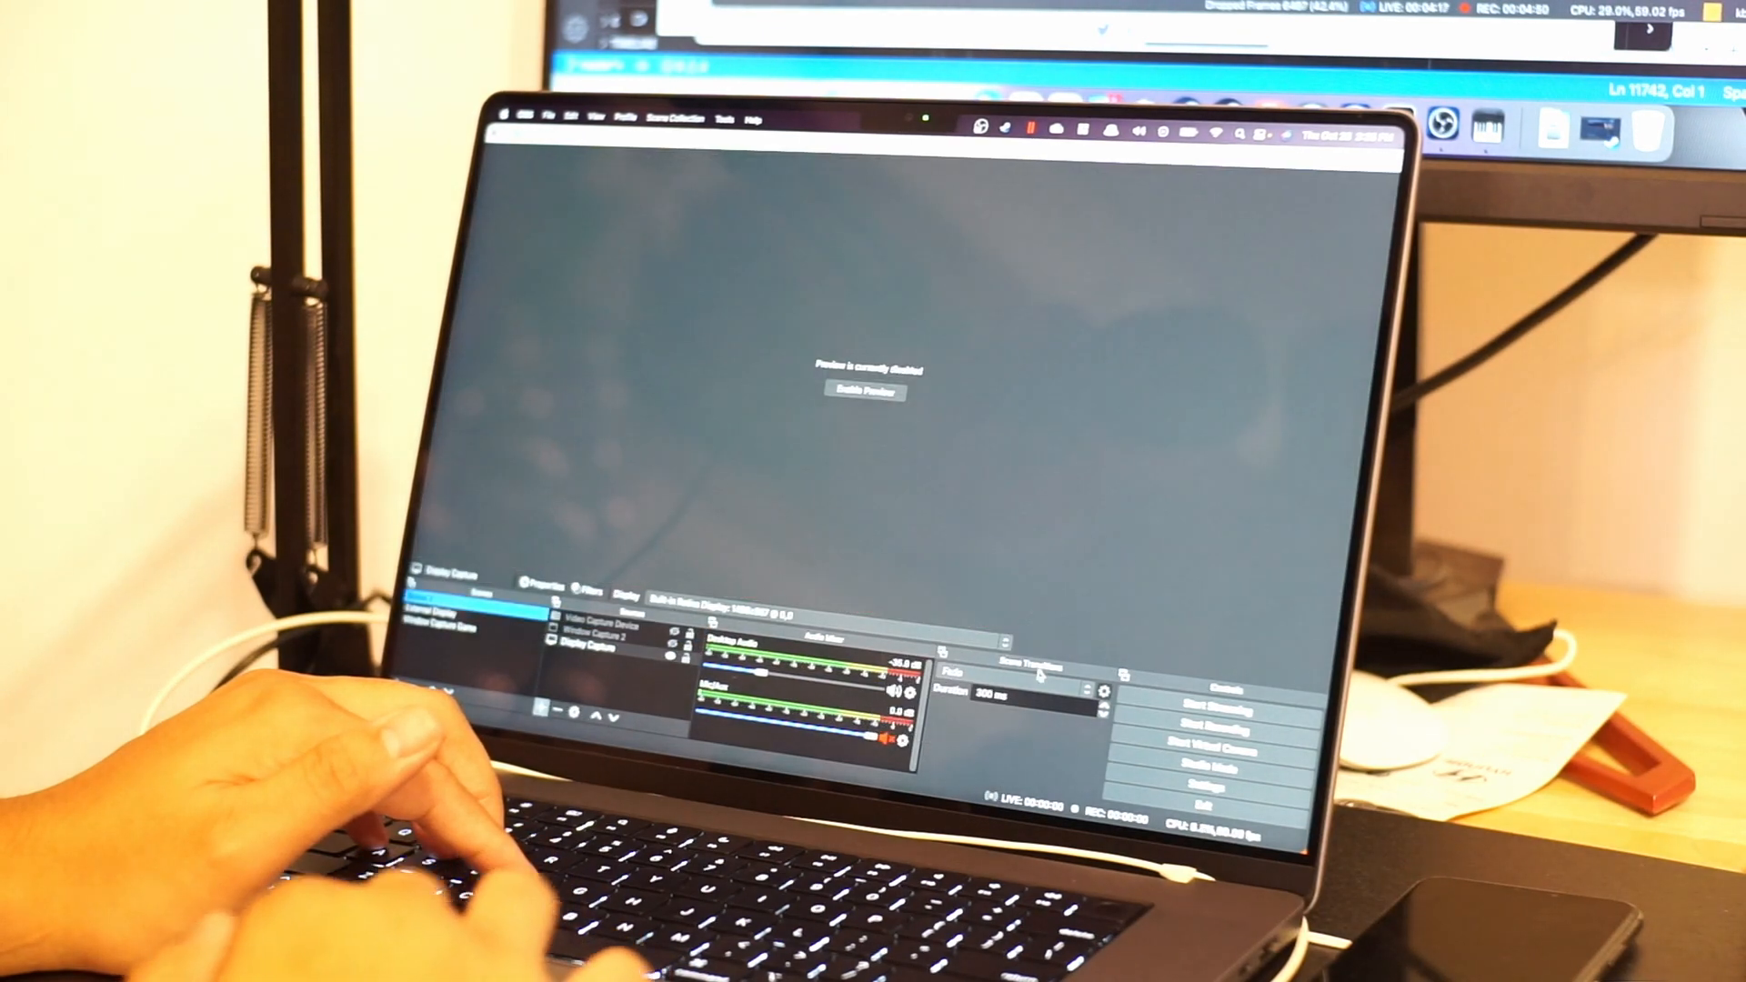
Review the streaming and recording output settings in OBS, including encoder, rate control and bitrate
left_click(1147, 787)
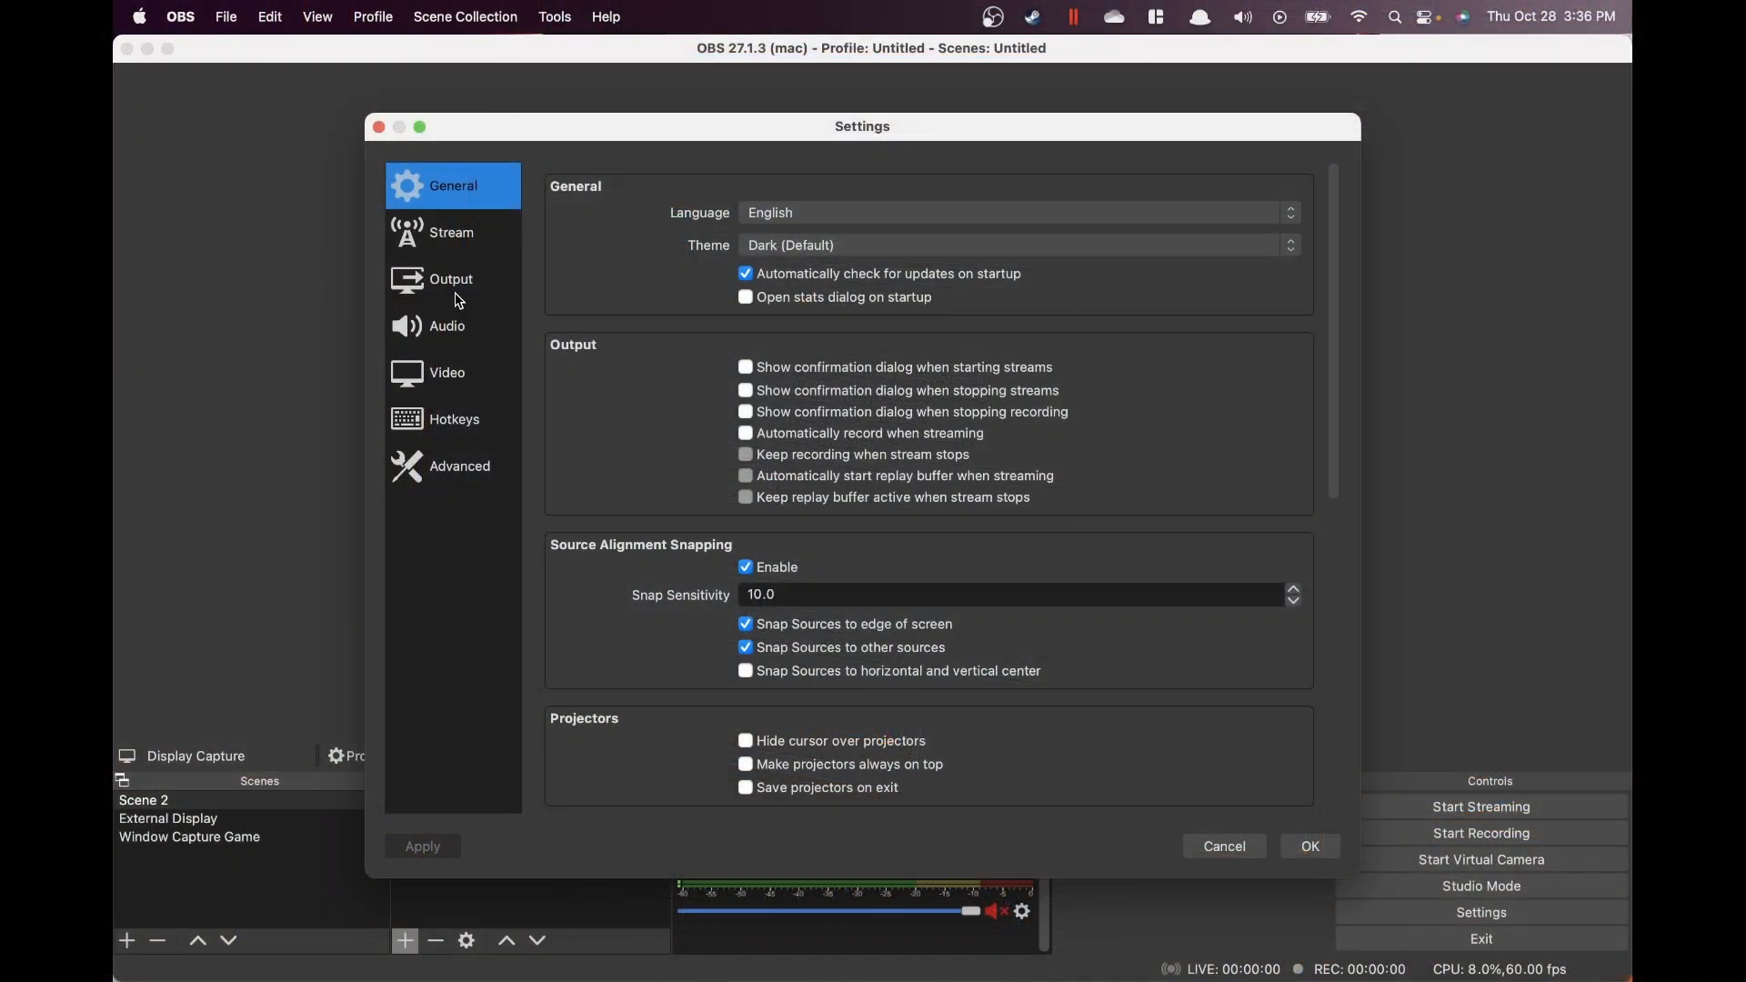
left_click(457, 287)
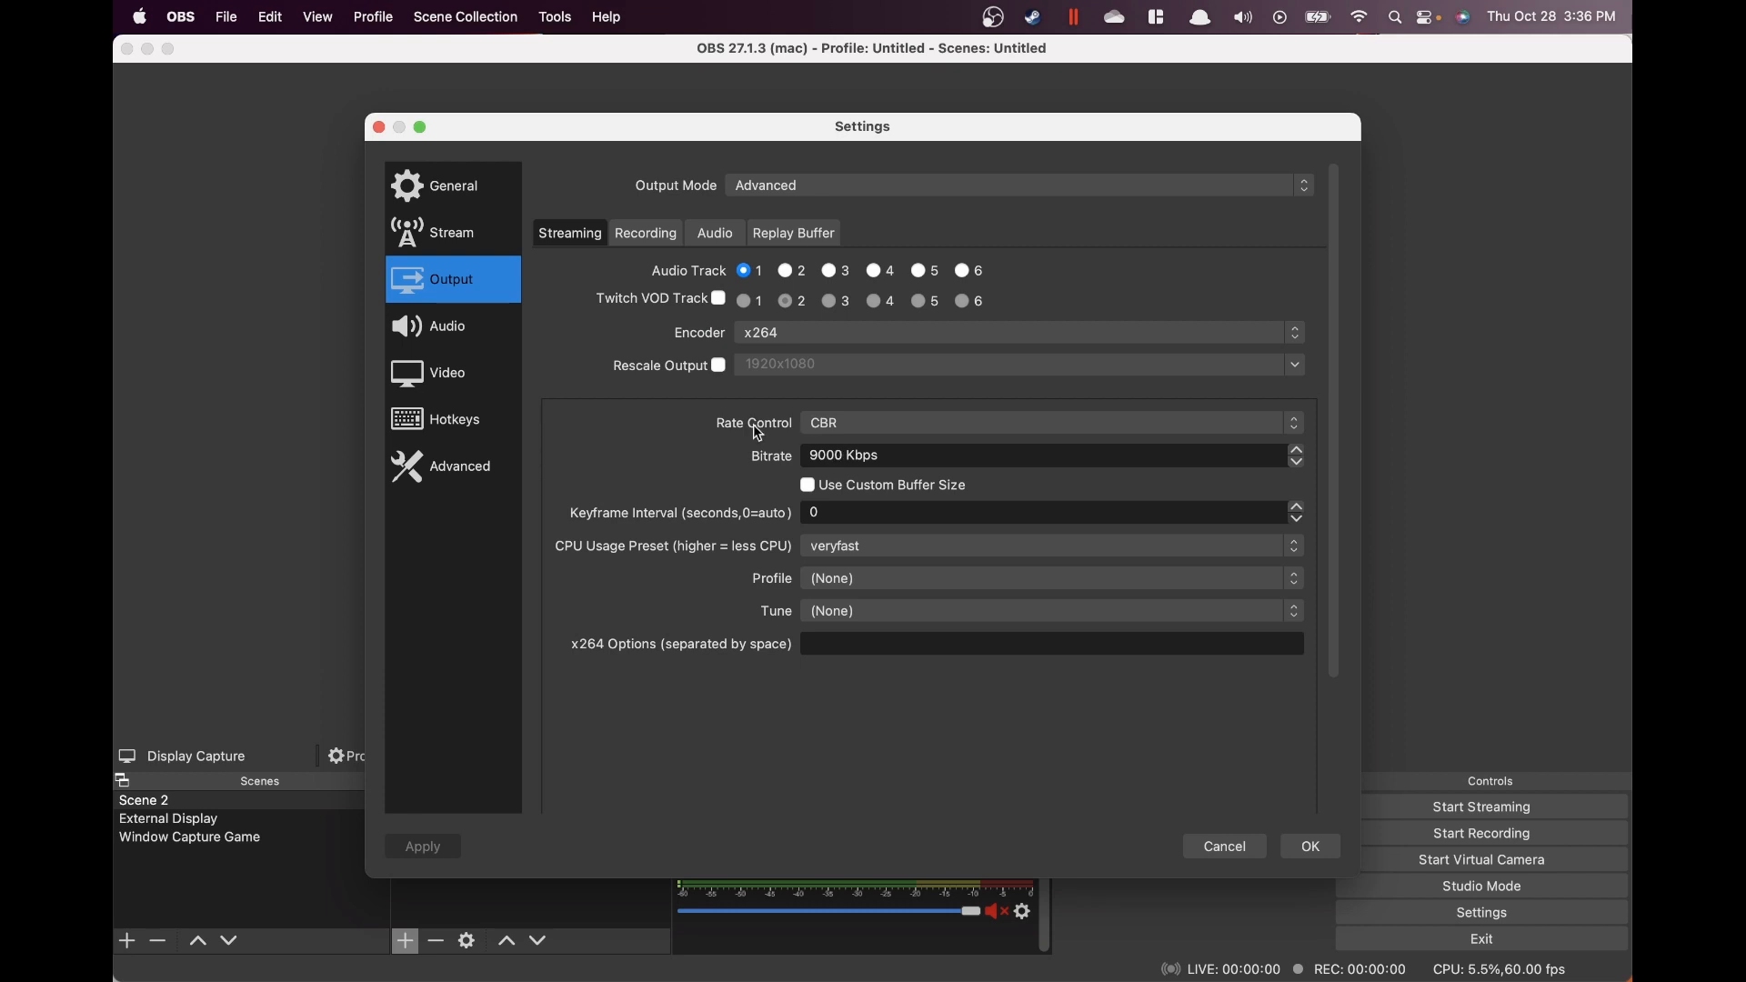
left_click(670, 237)
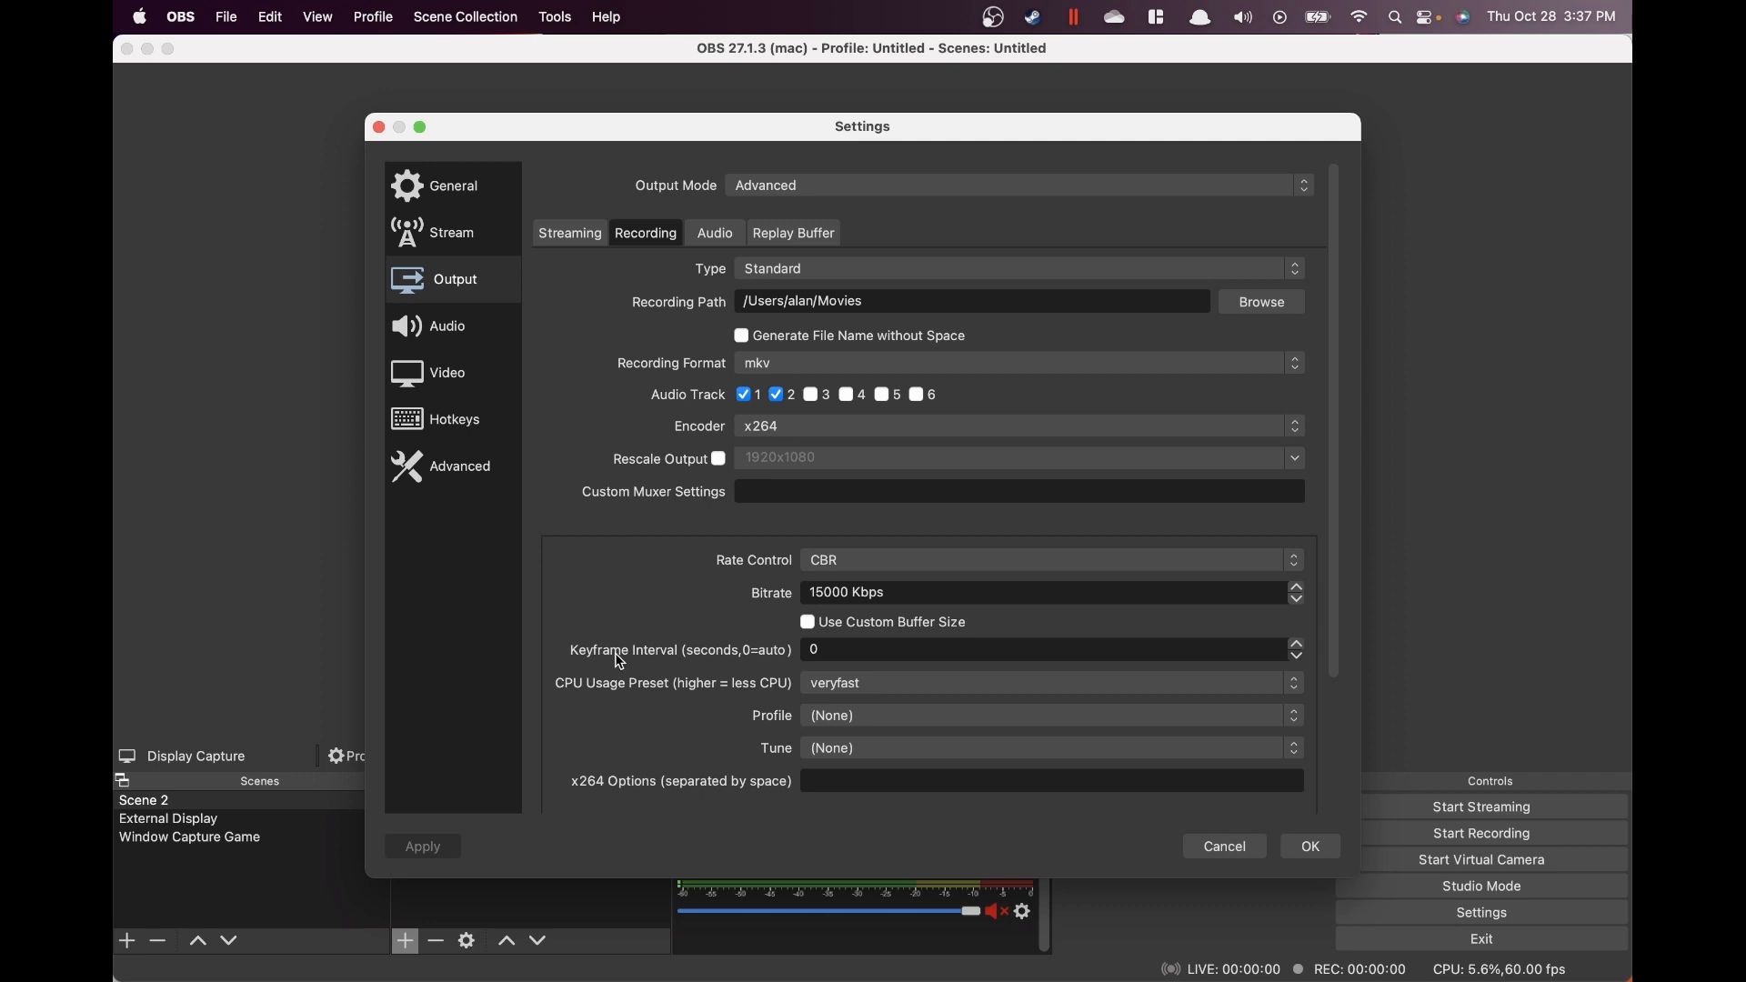
Review the video settings and the available output (scaled) resolutions, and close the settings without saving
left_click(458, 377)
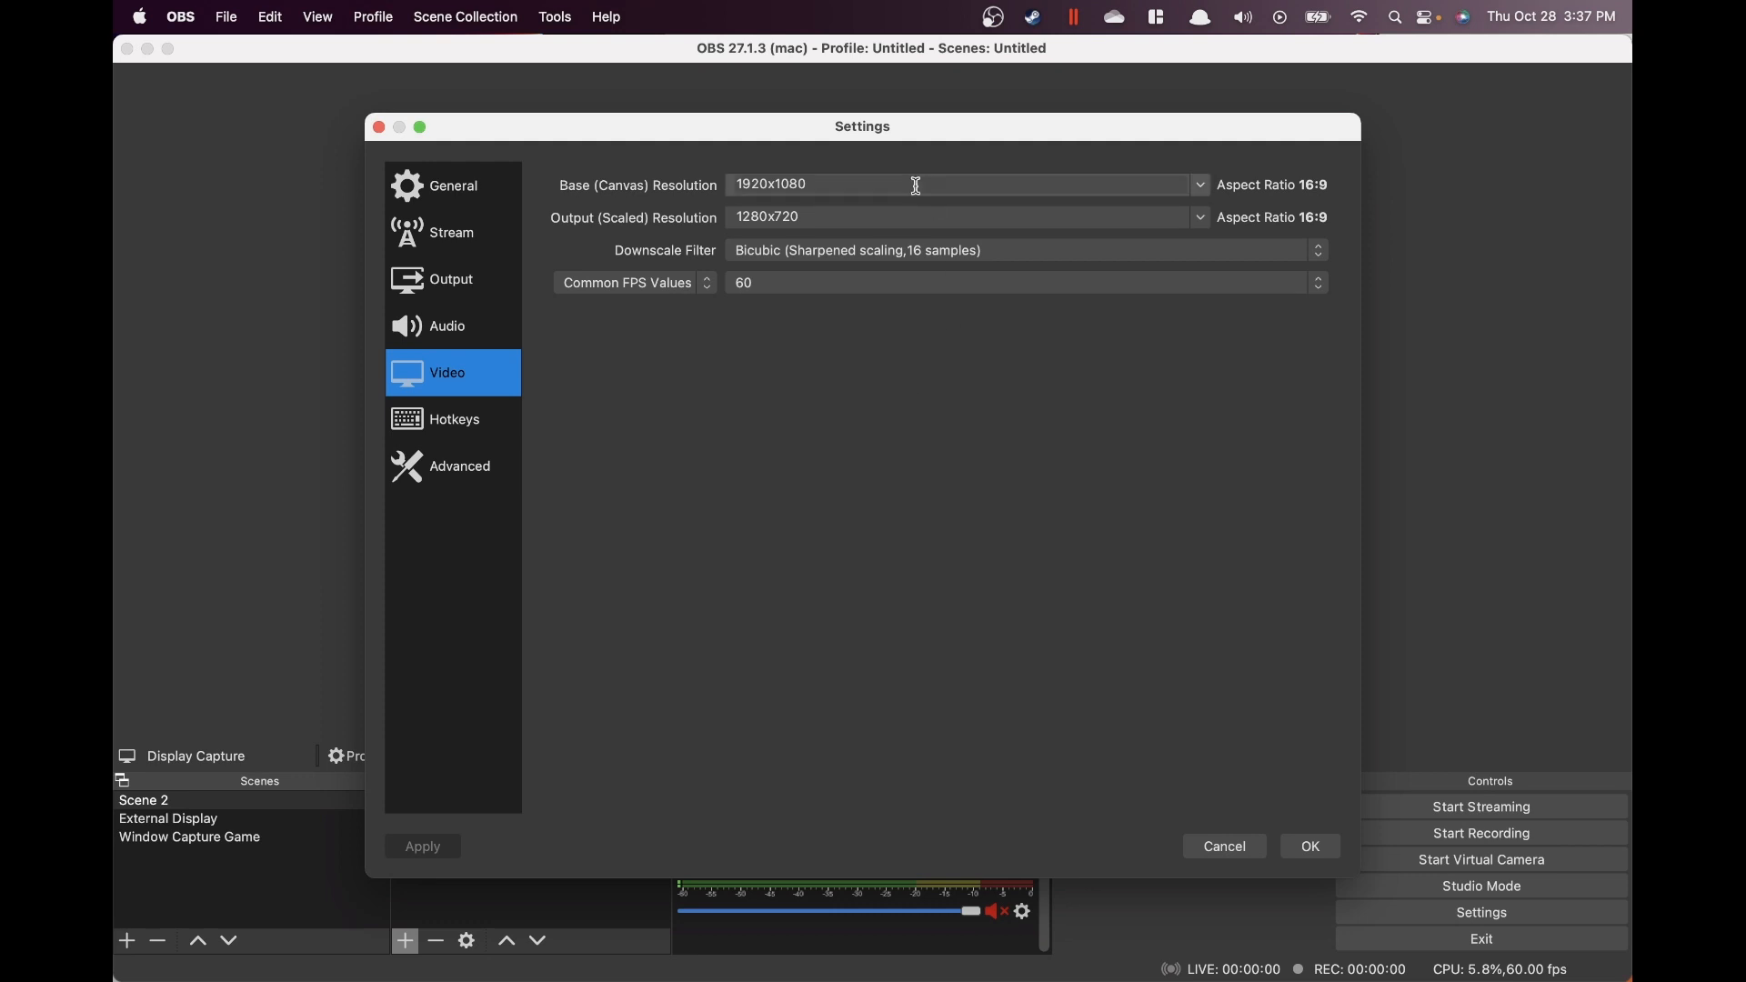
left_click(1197, 216)
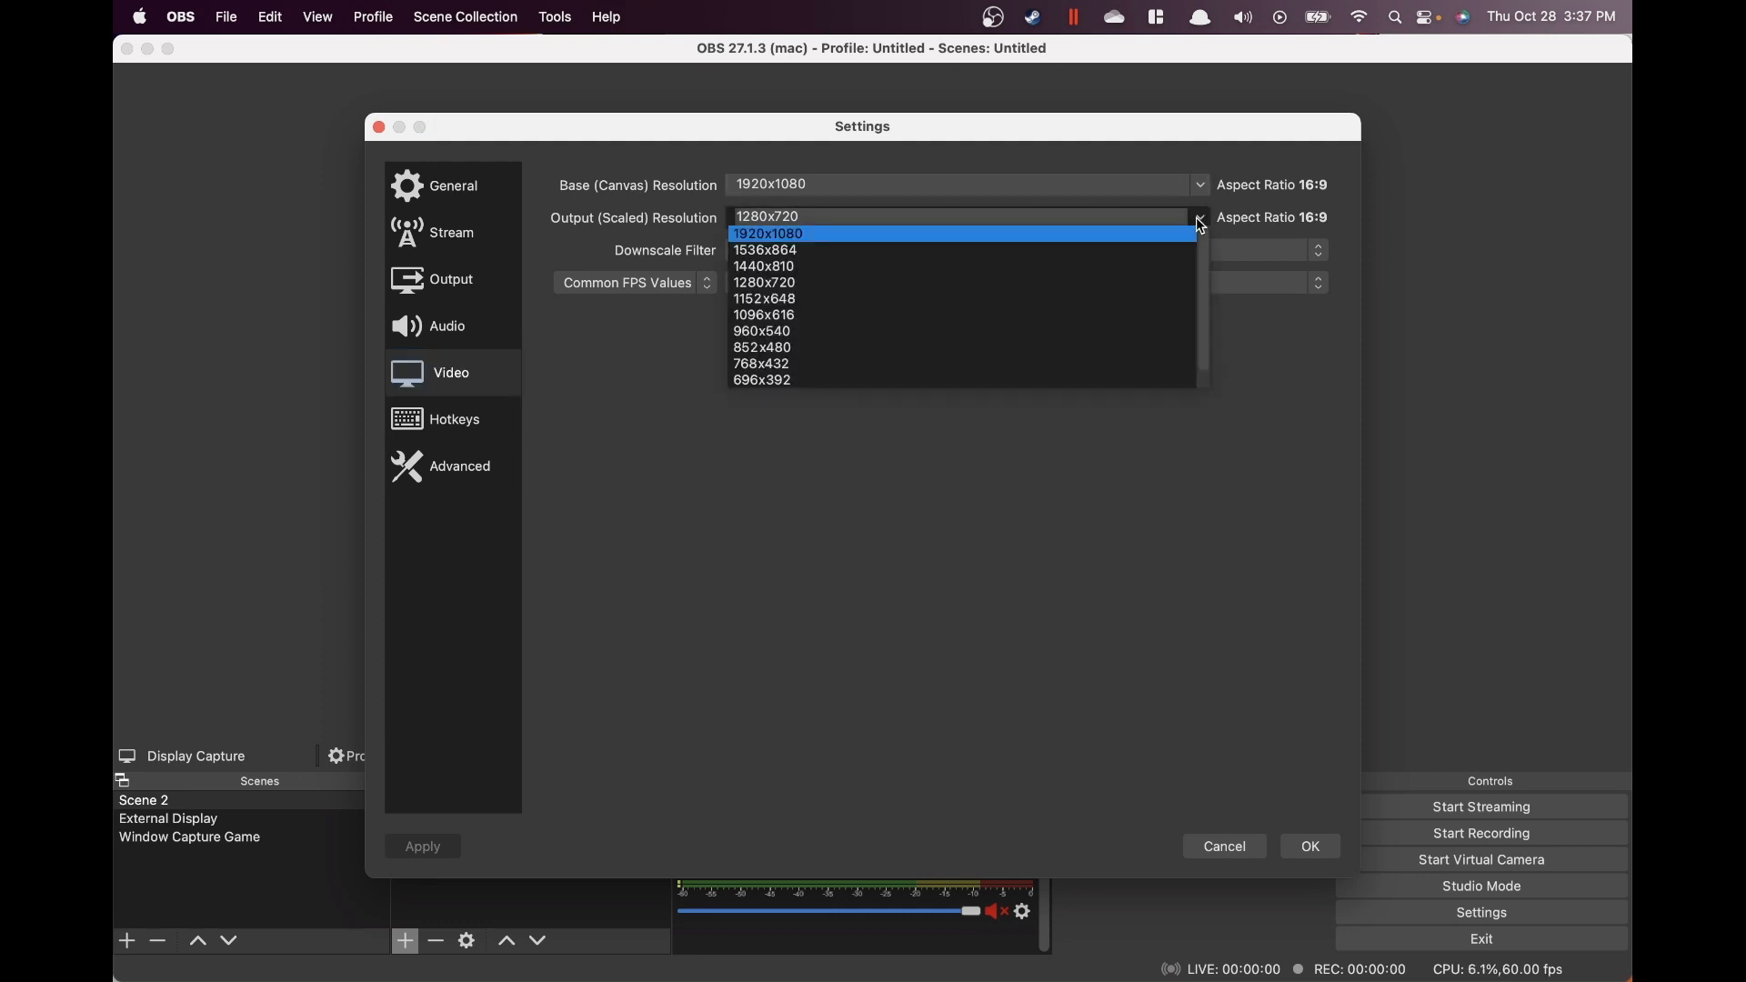
left_click(1106, 235)
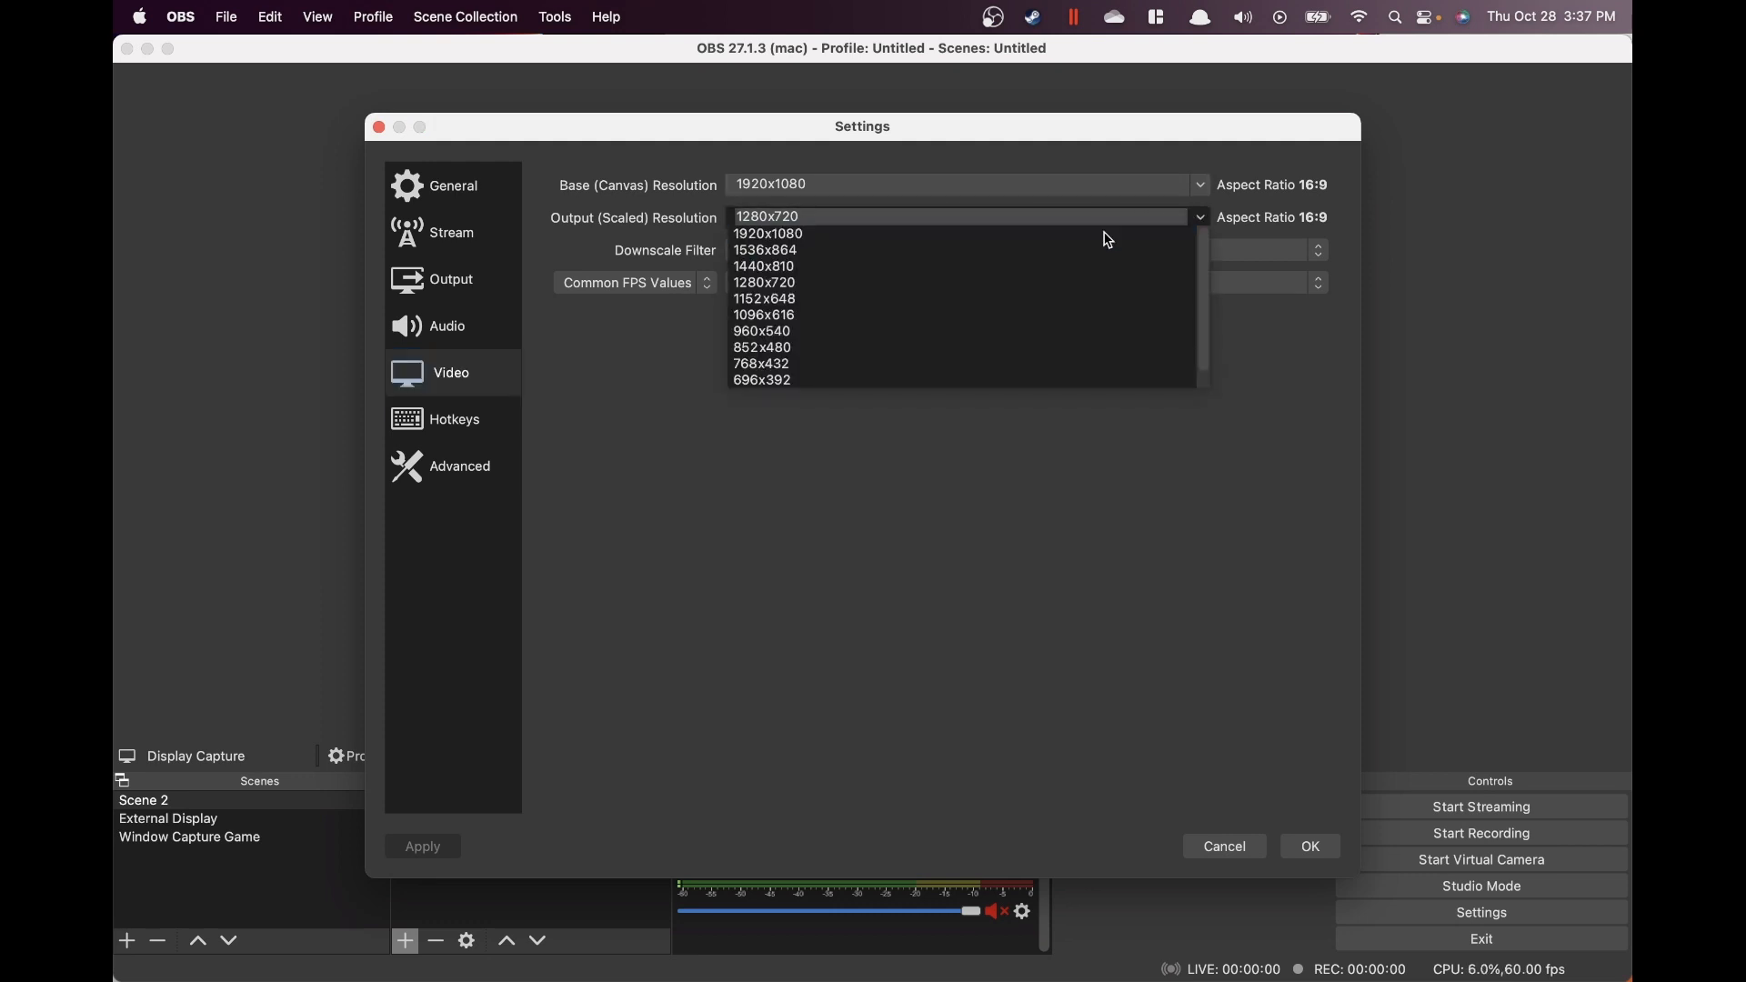
left_click(1222, 848)
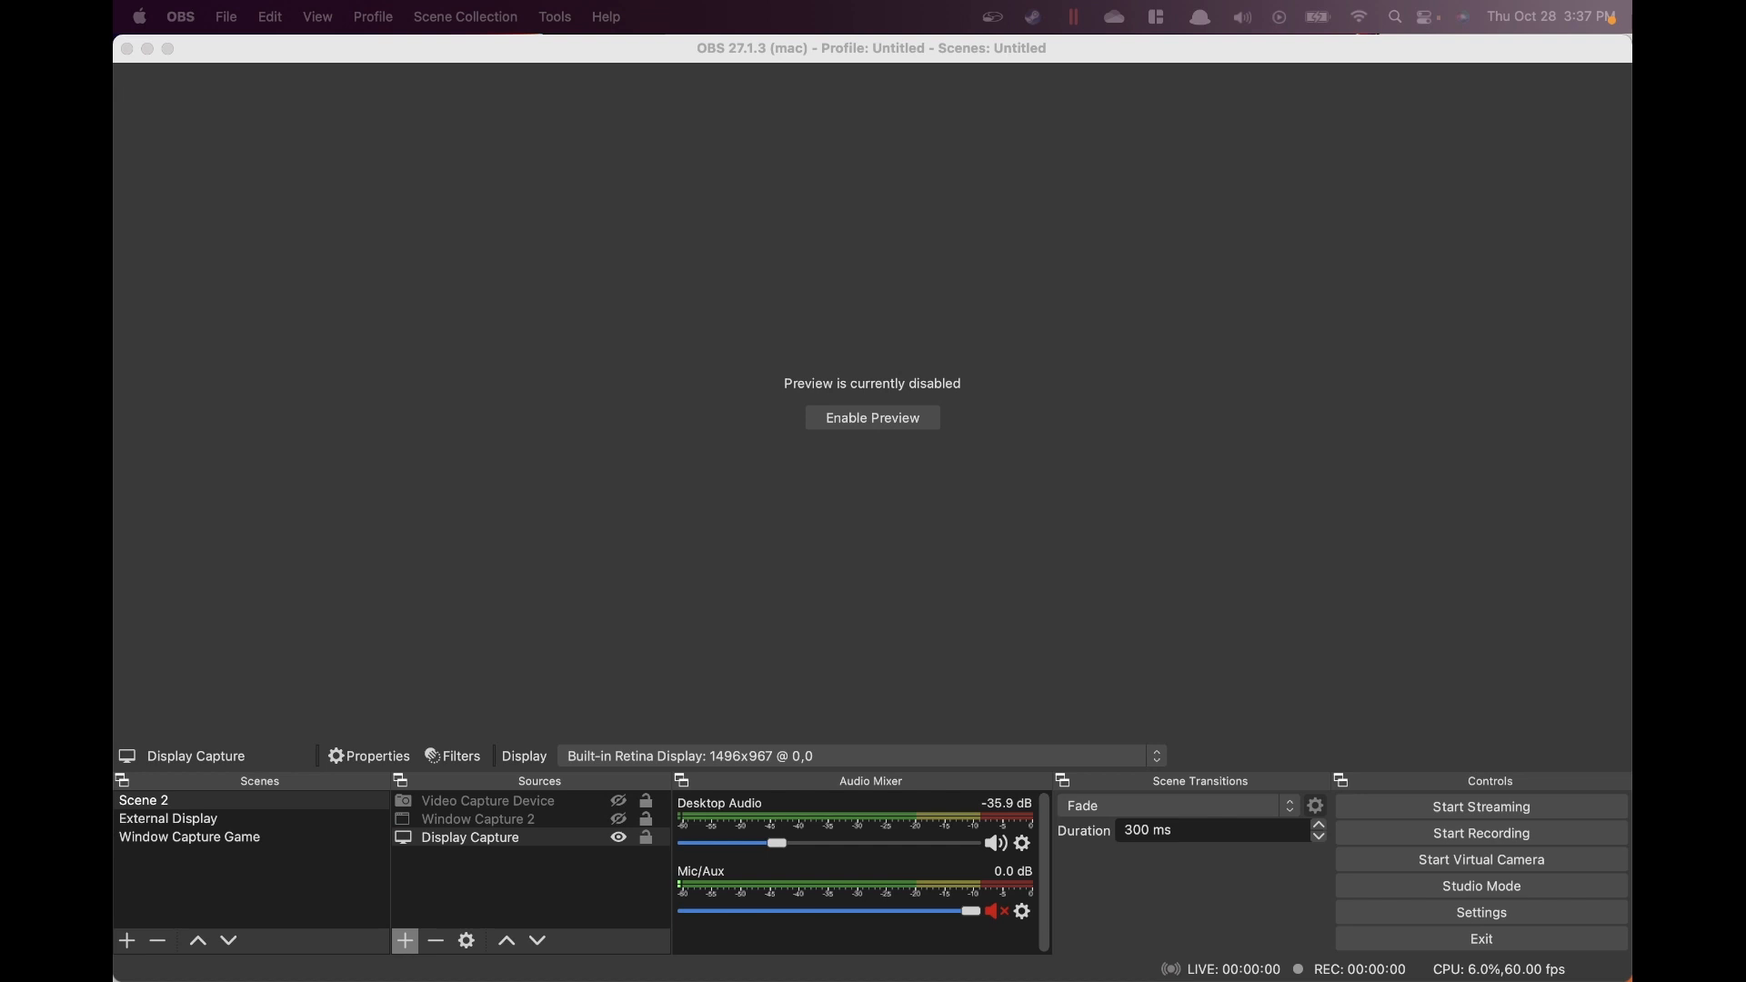
Bring the other OBS instance's Settings window onto this display to examine its video settings, and move it back off
left_click_drag(252, 1, 251, 1)
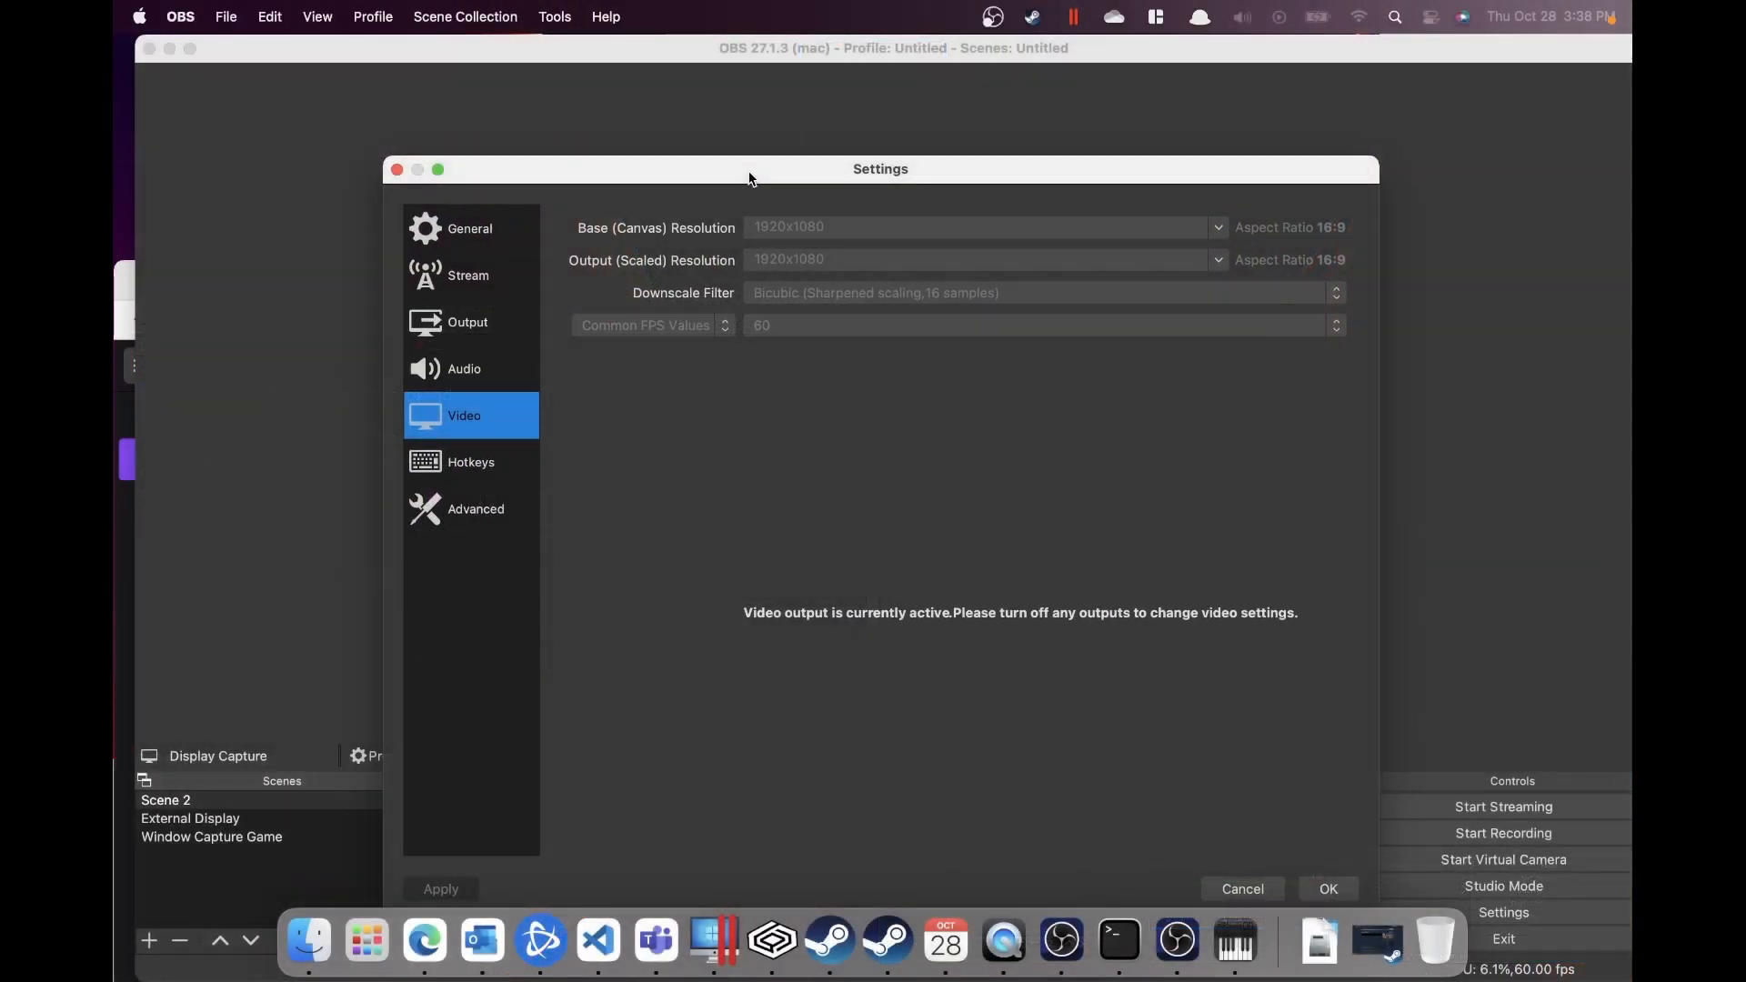
left_click_drag(751, 179, 736, 120)
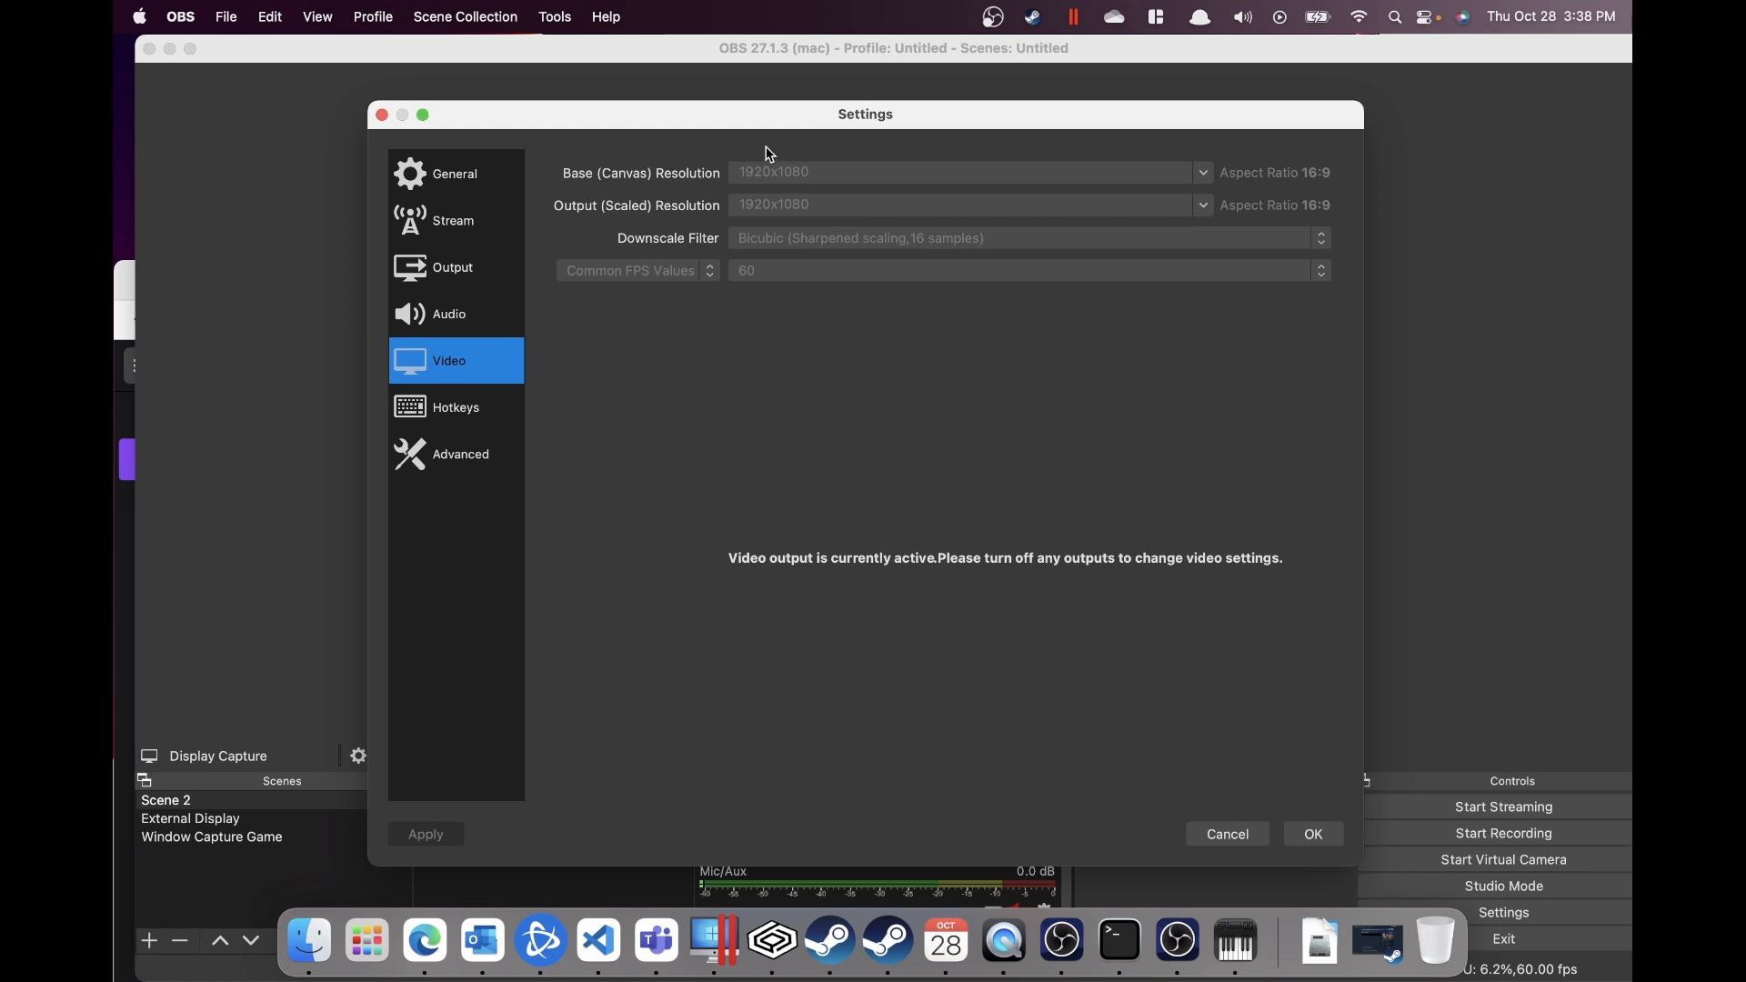
left_click_drag(800, 121, 780, 0)
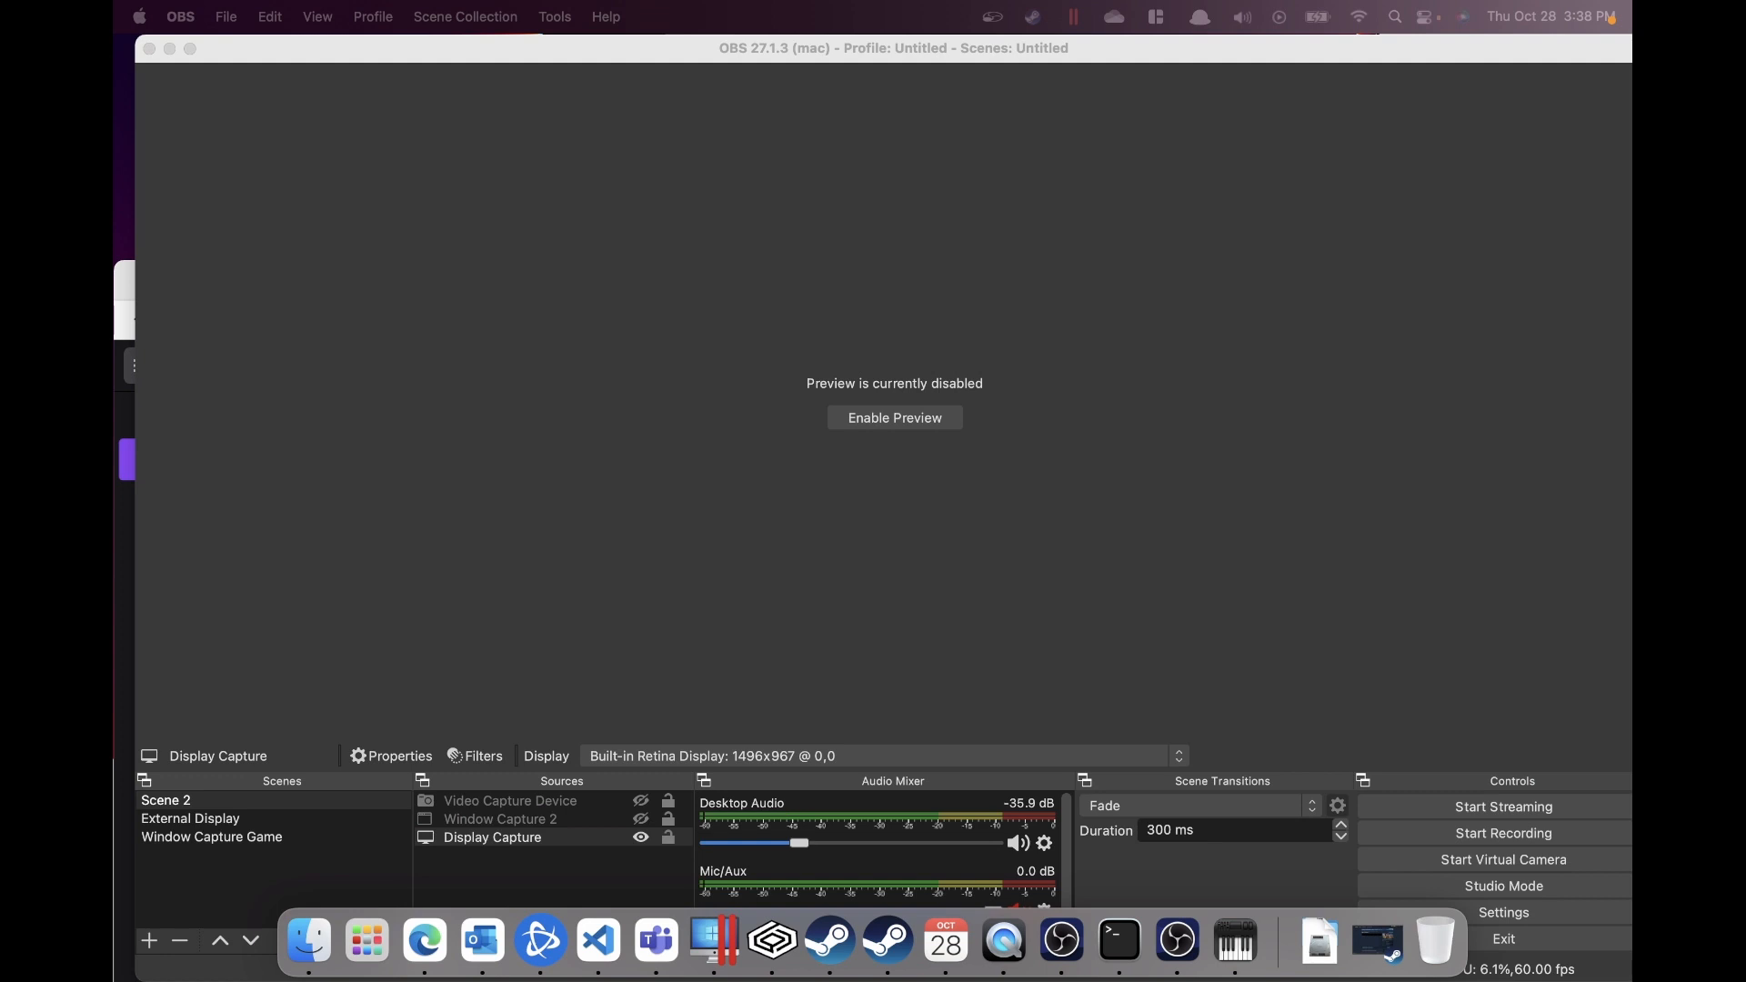
Enlarge the OBS window to fill the desktop, set the output (scaled) resolution to 1920x1080 and save the settings
left_click(649, 526)
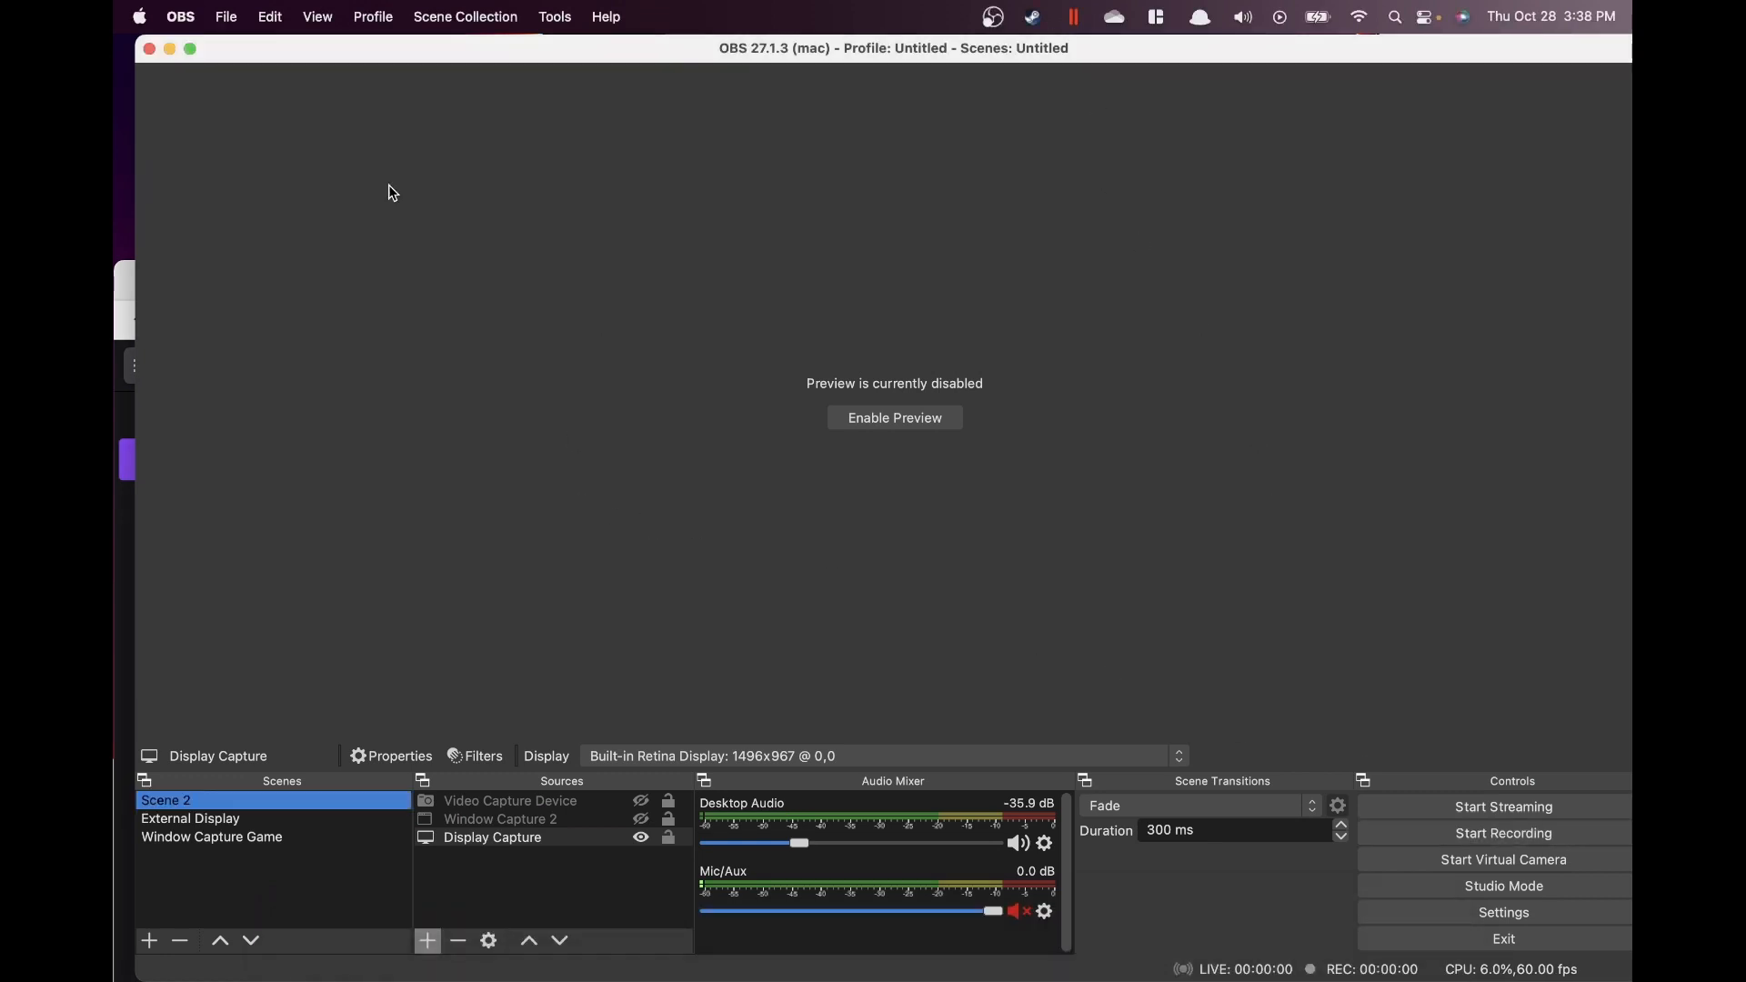
double_click(985, 56)
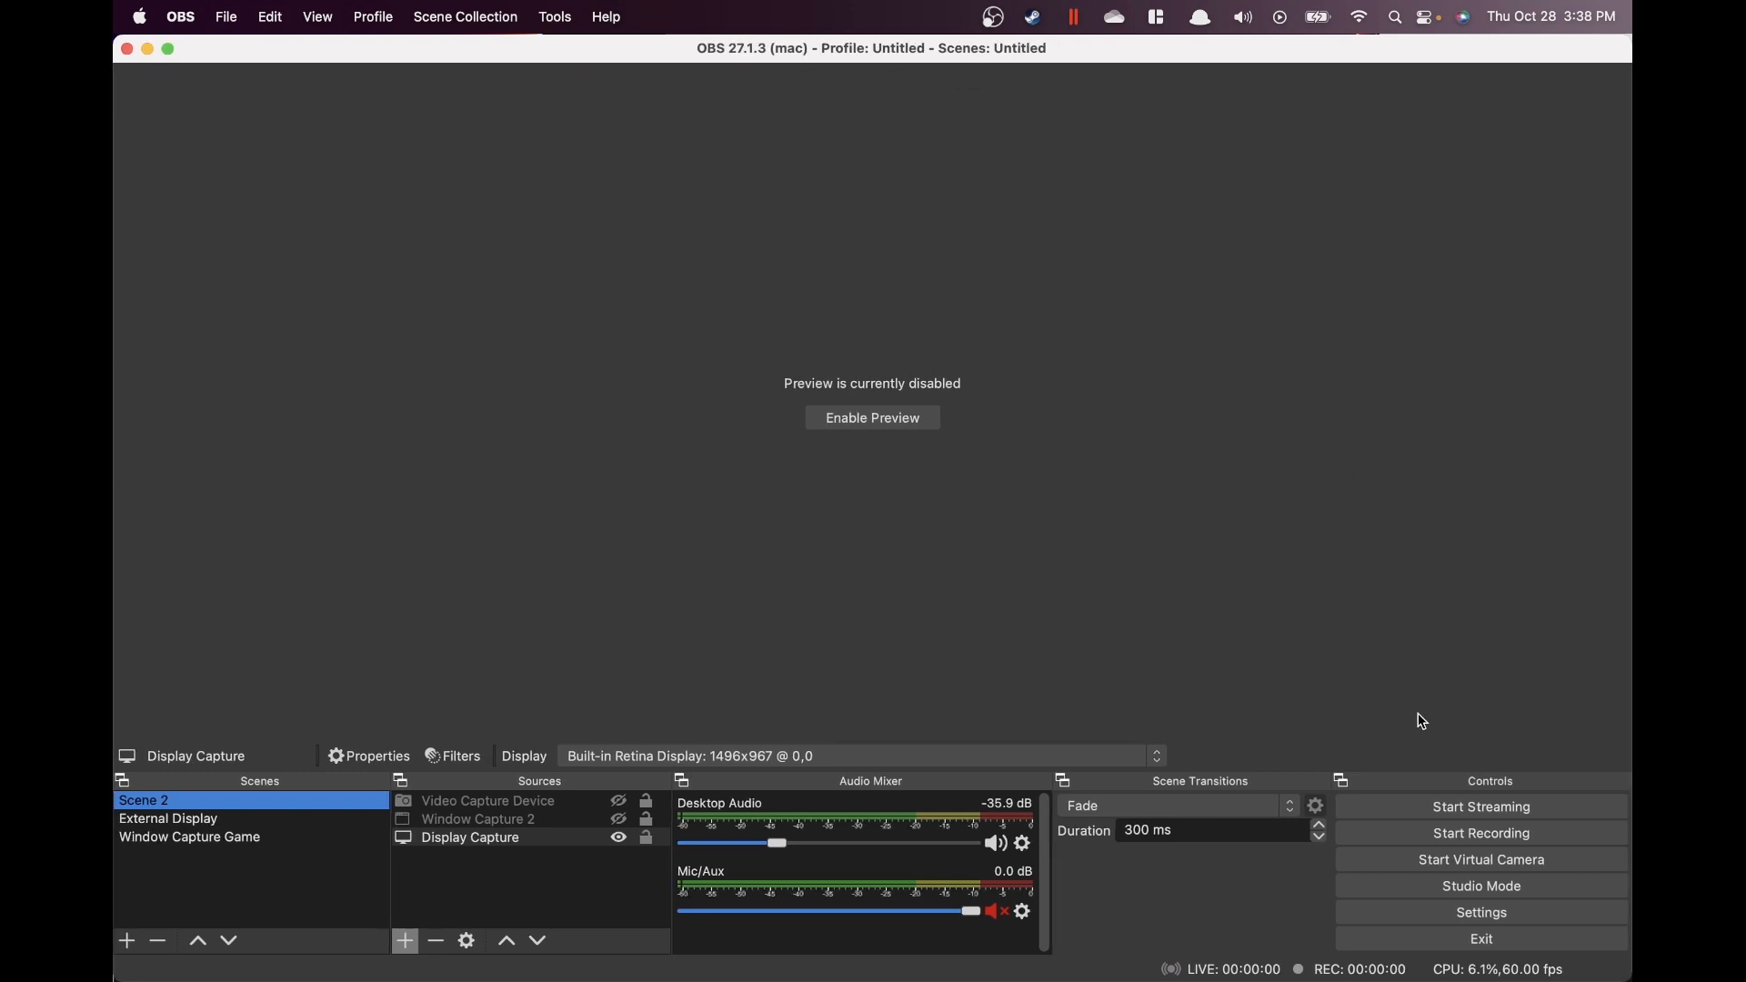
left_click(1401, 919)
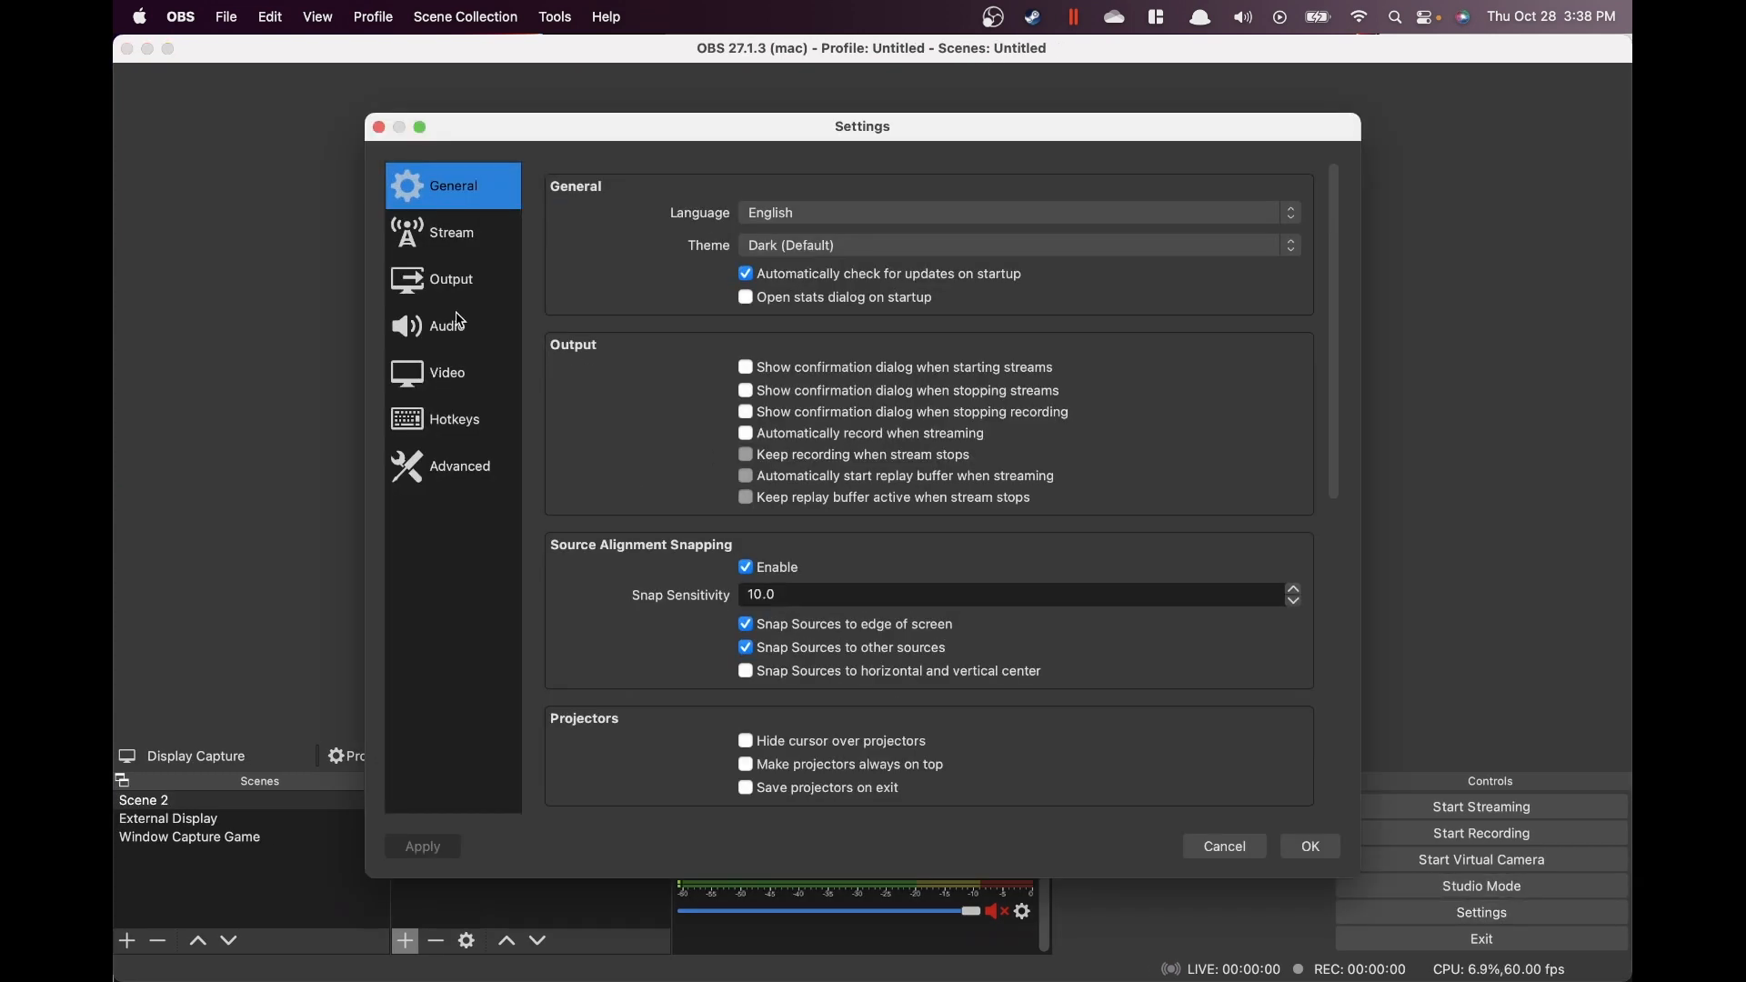
left_click(463, 373)
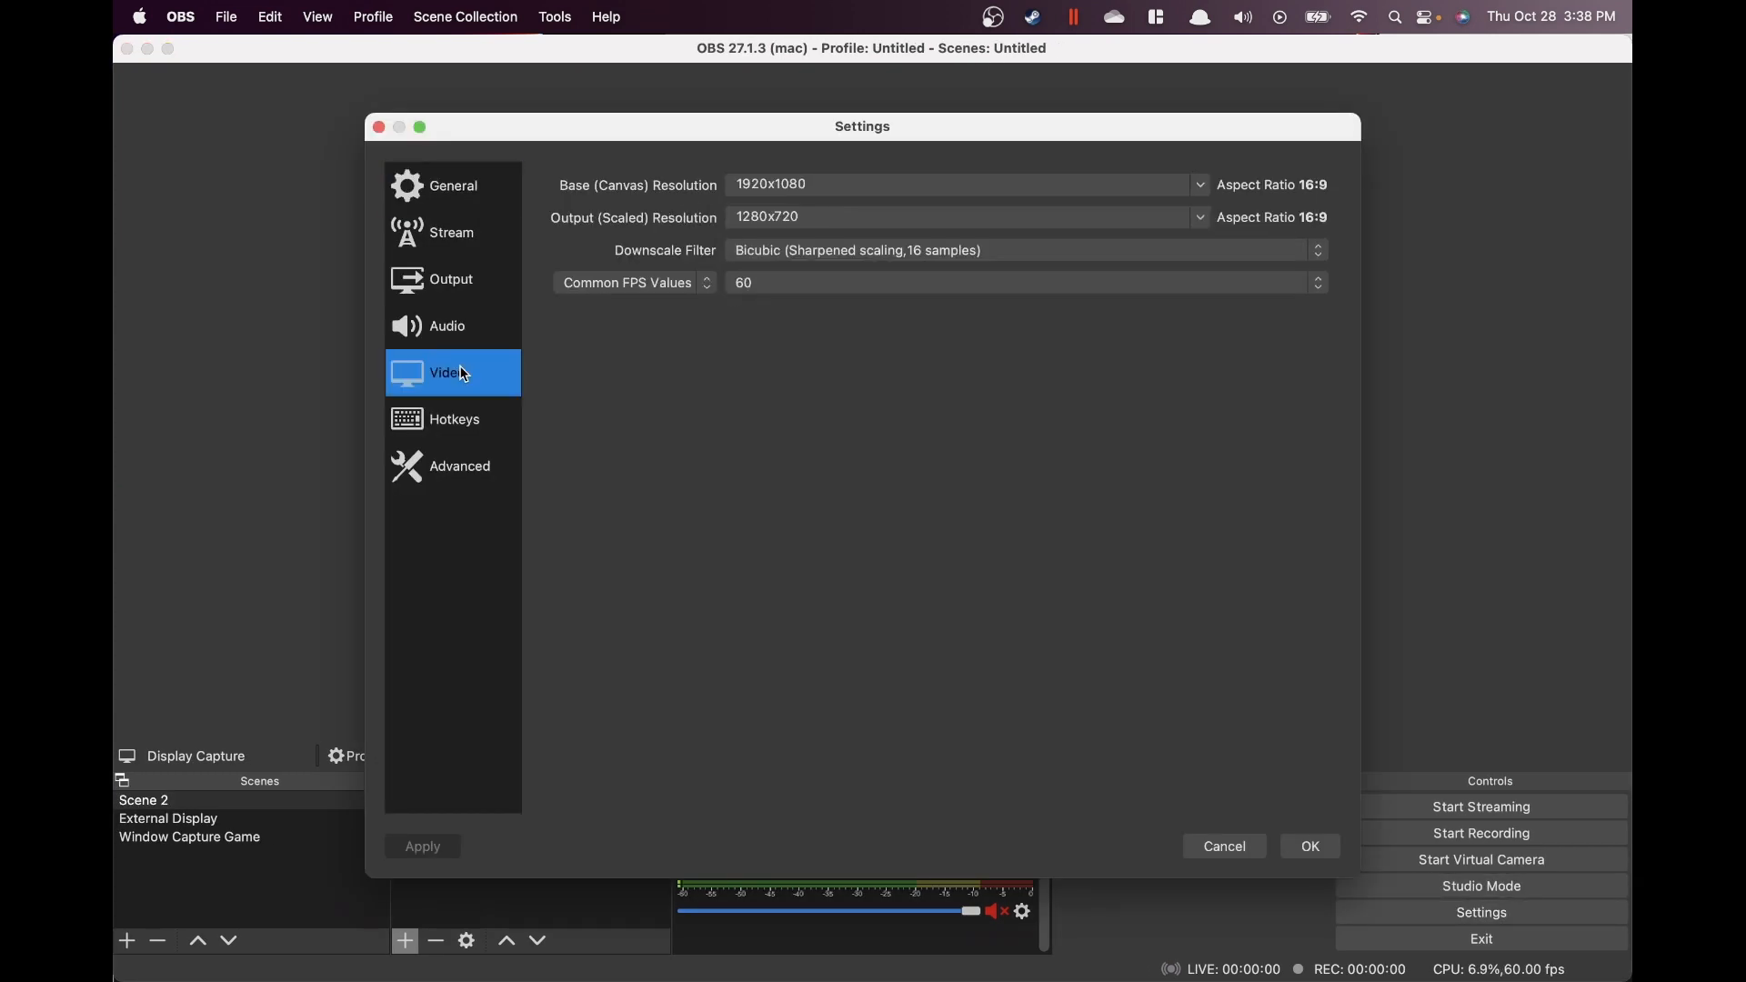
left_click(1184, 216)
left_click(966, 239)
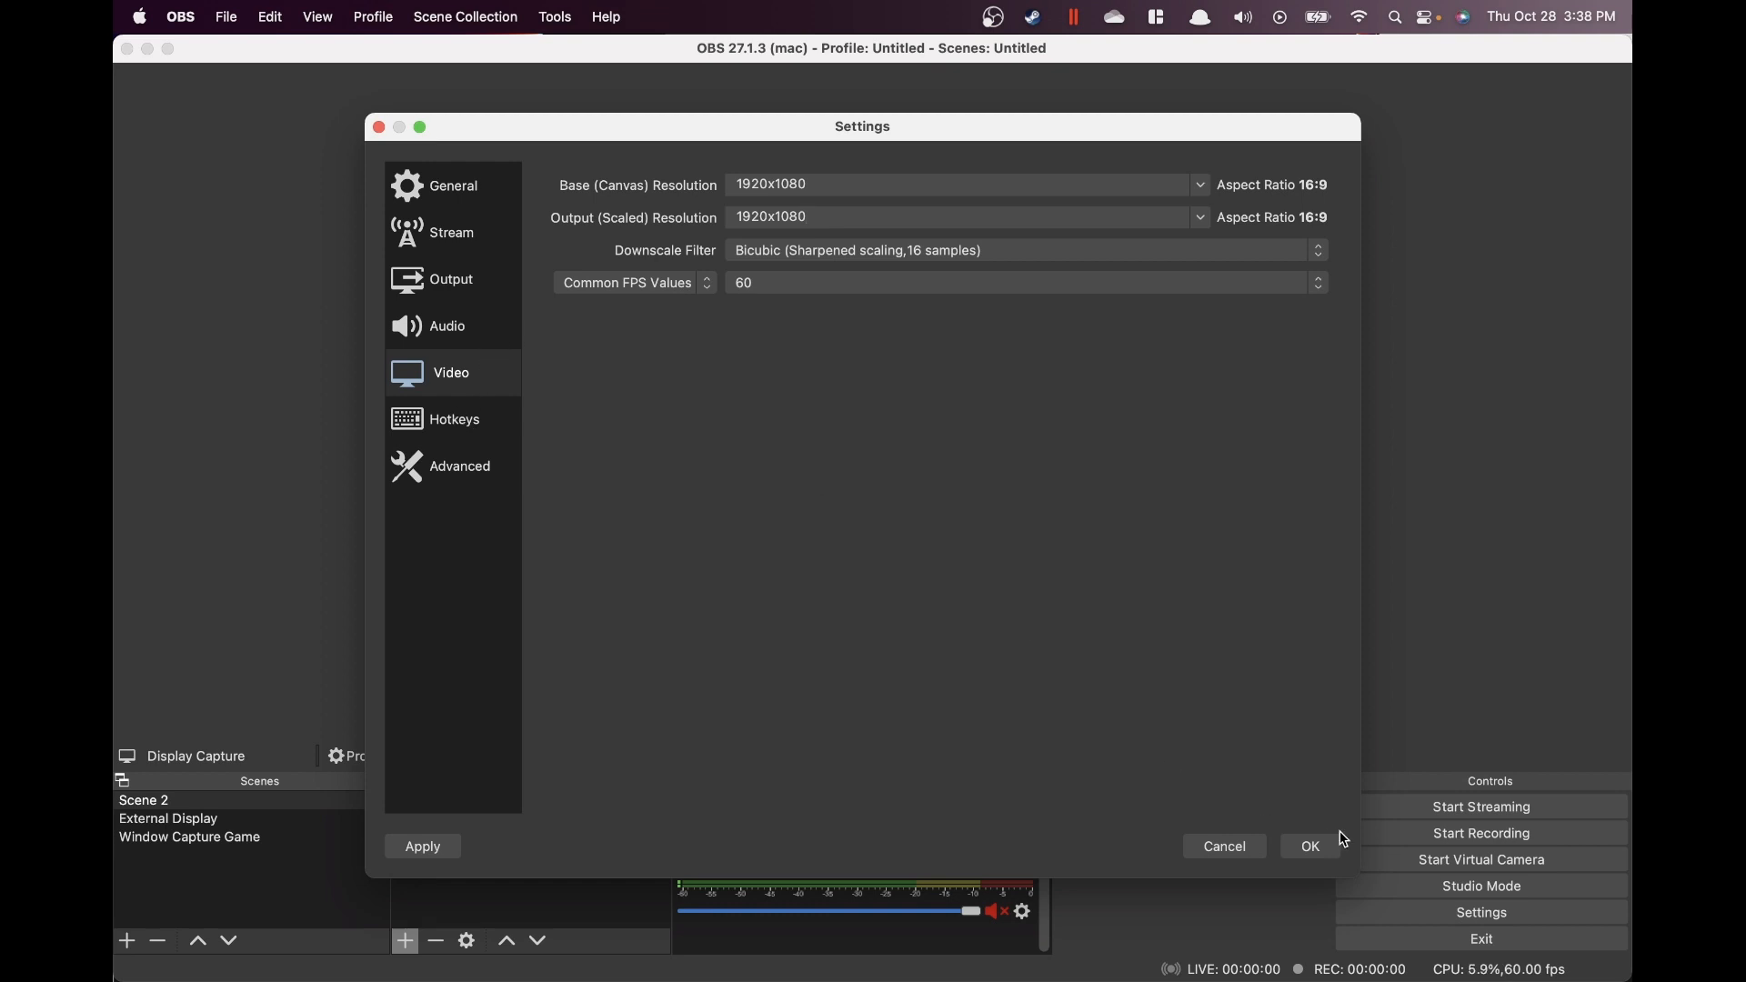
left_click(1313, 847)
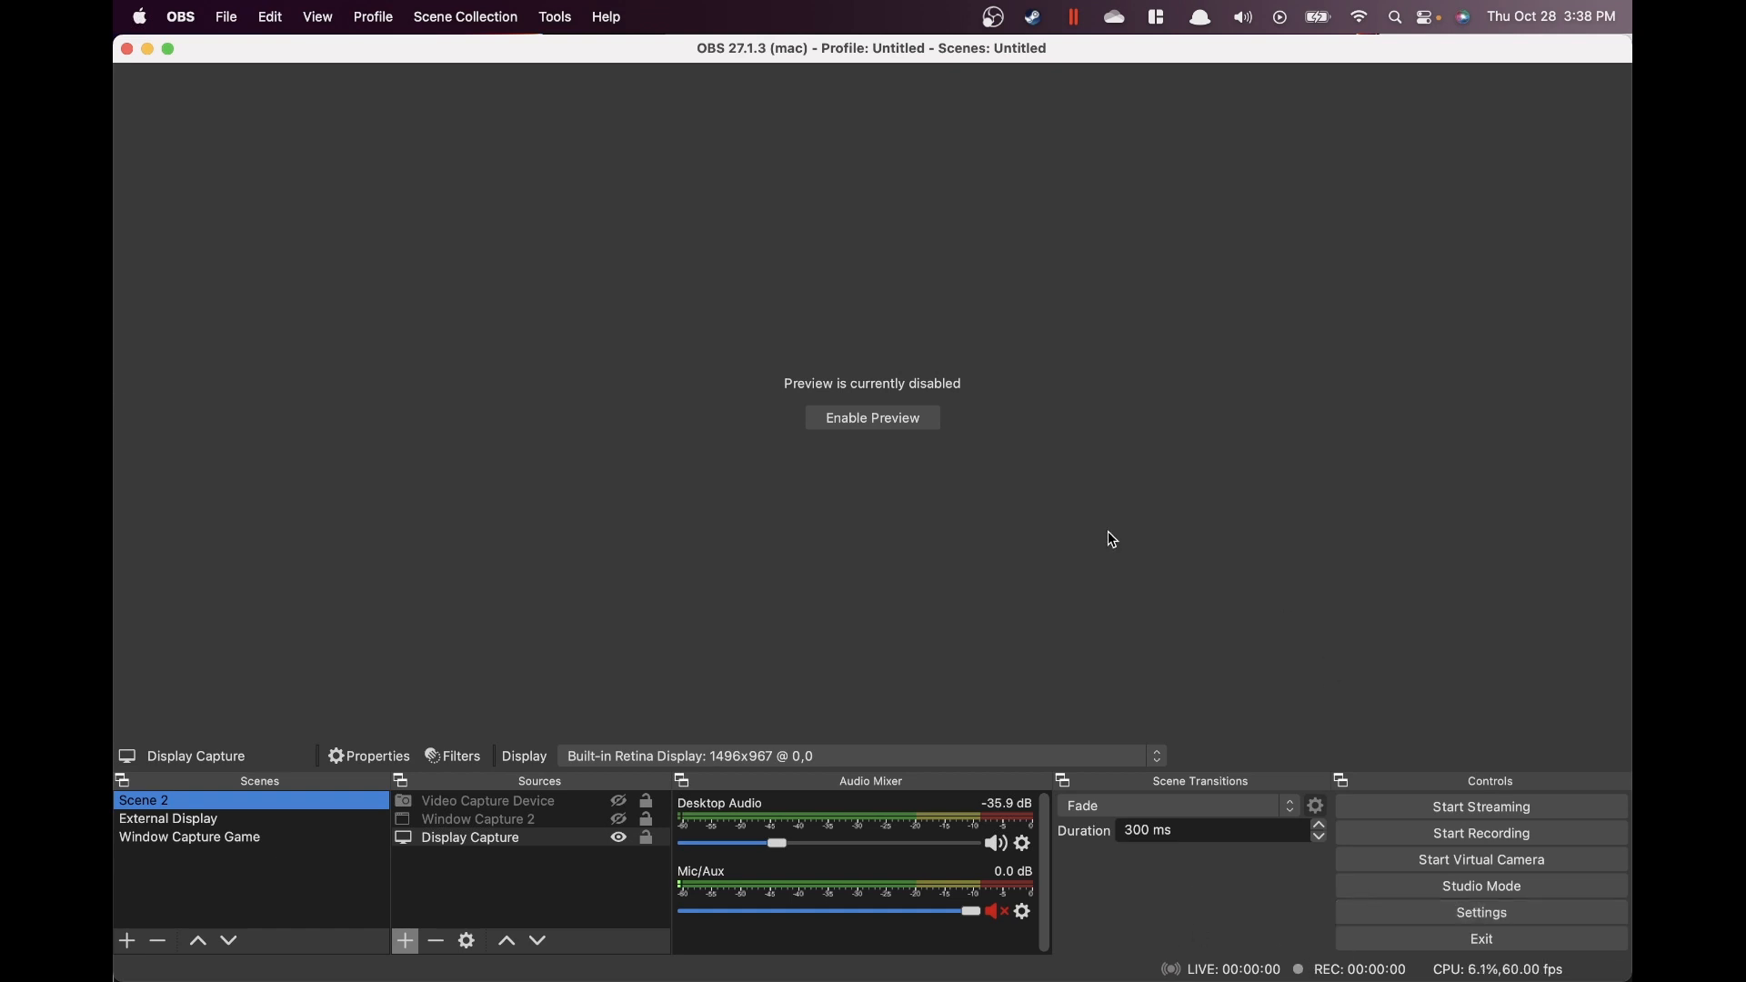
Open Audio MIDI Setup to review the Multi-Output Device and the options for adding a device, and close it
key("alt+space")
type("mi")
key("Return")
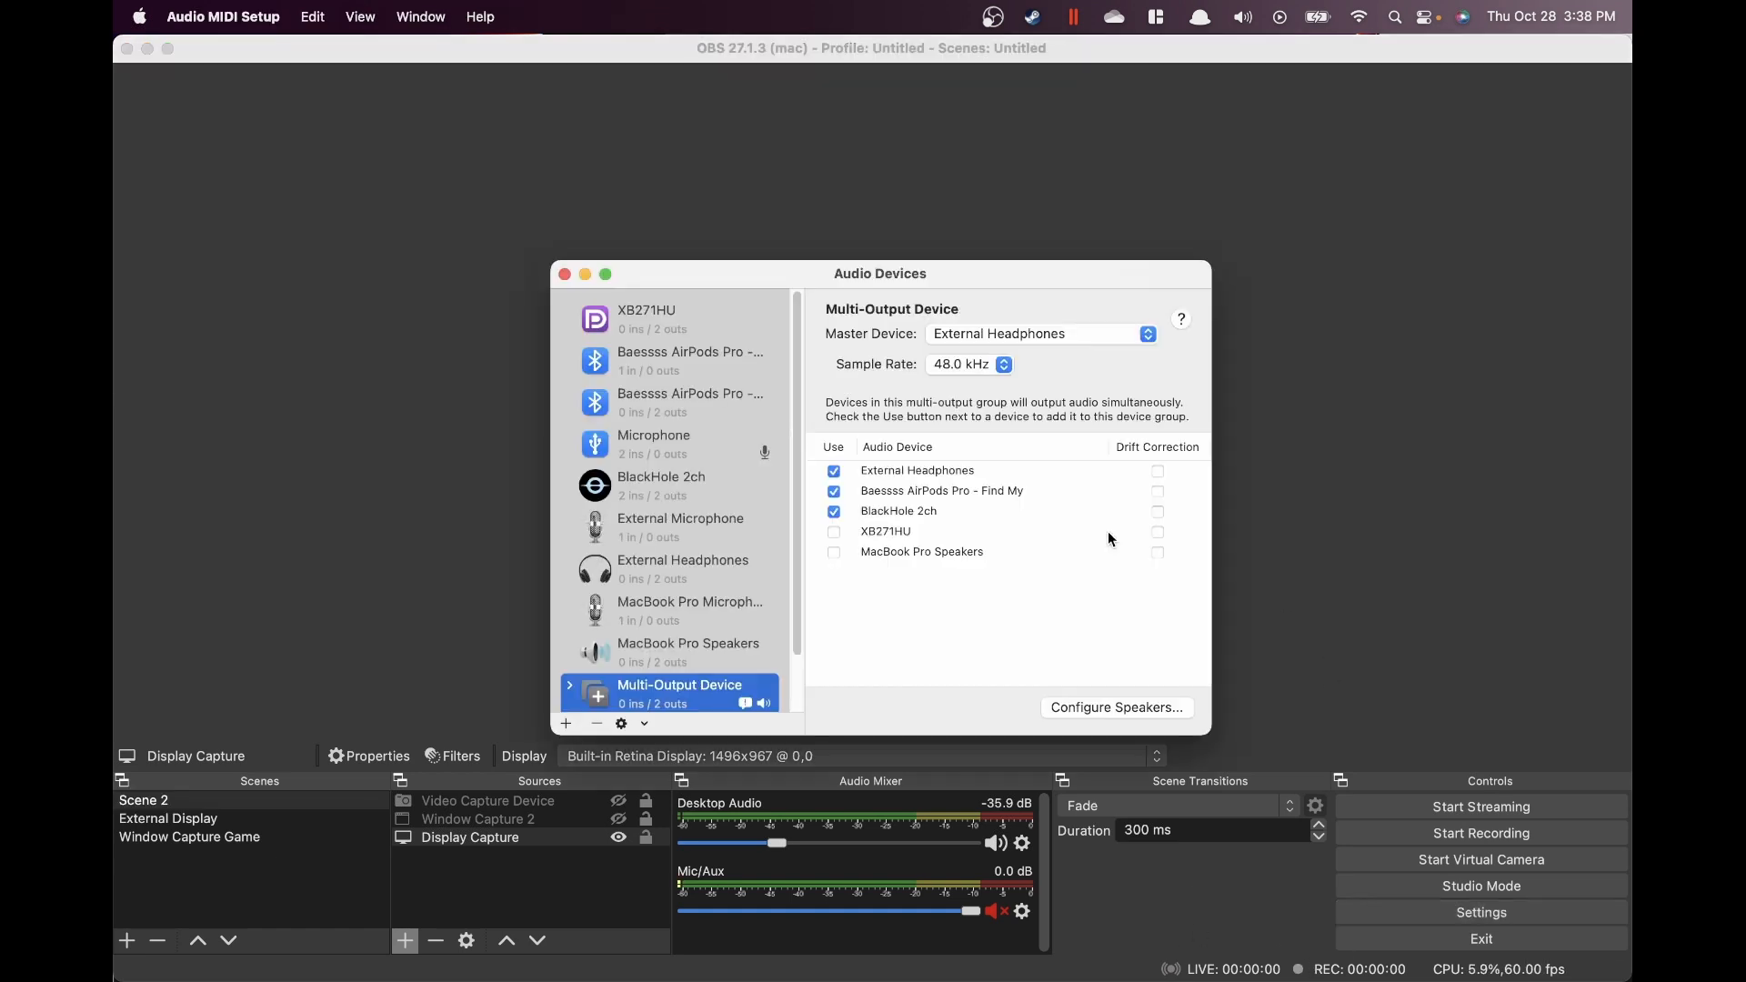
scroll(714, 586, "down", 3)
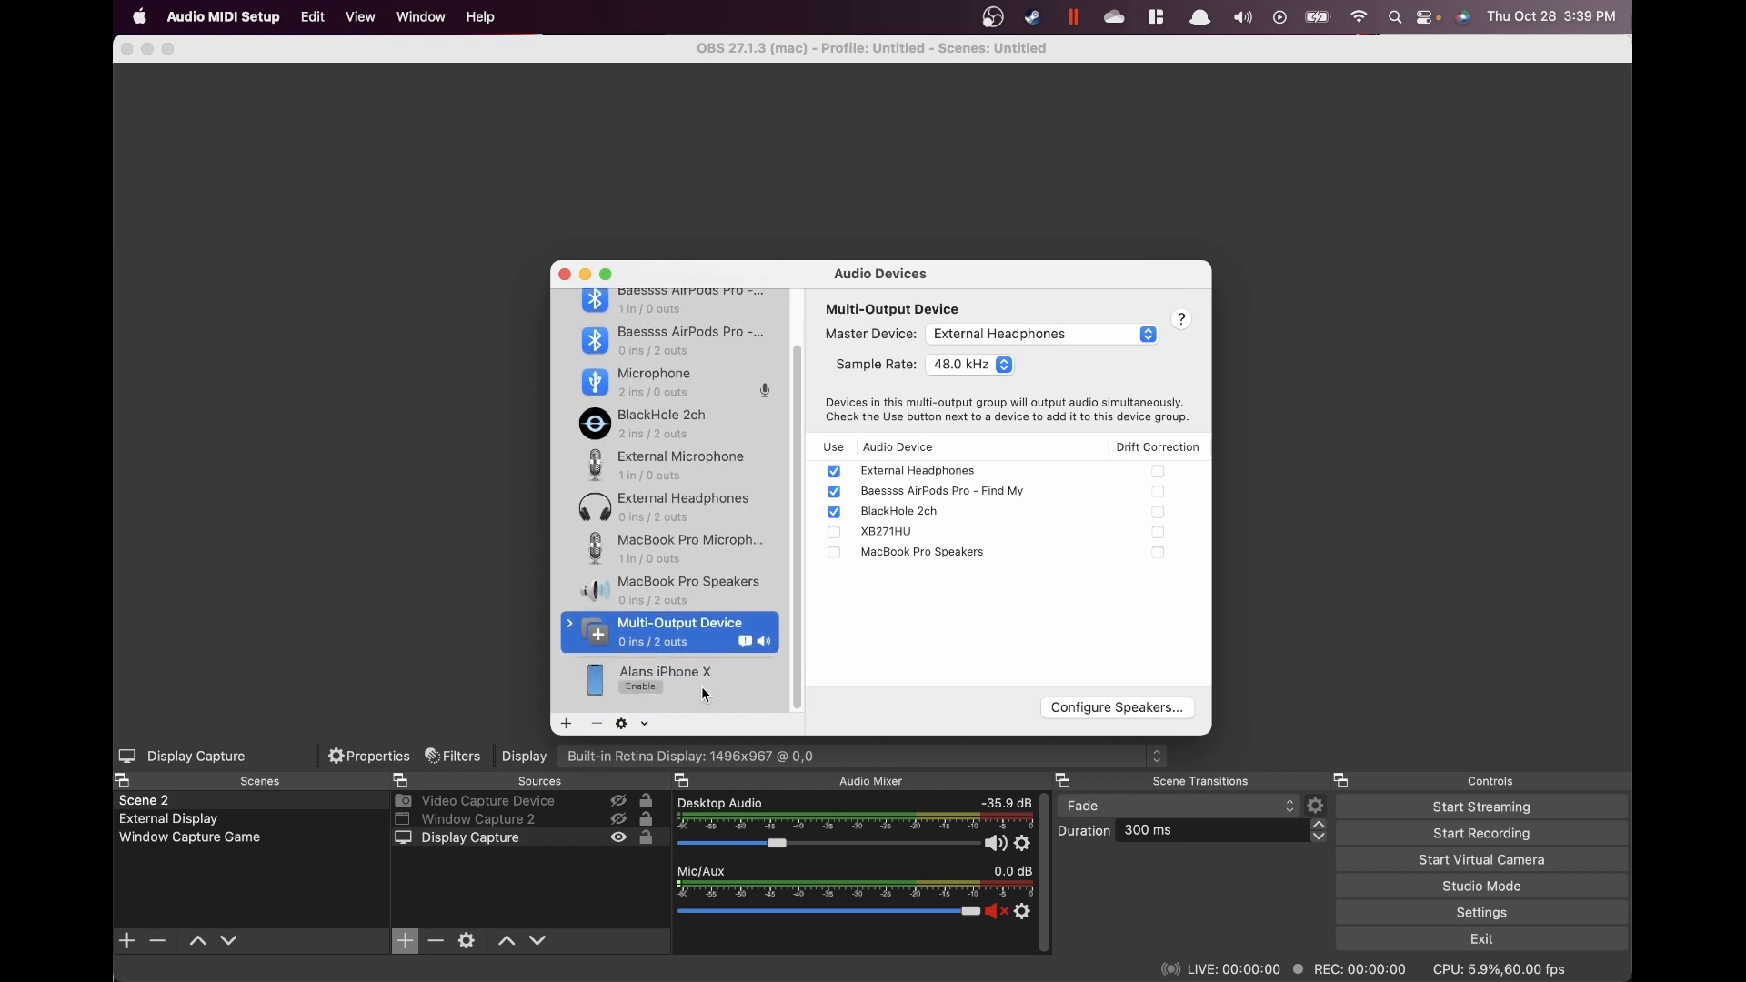
left_click(566, 724)
left_click(870, 633)
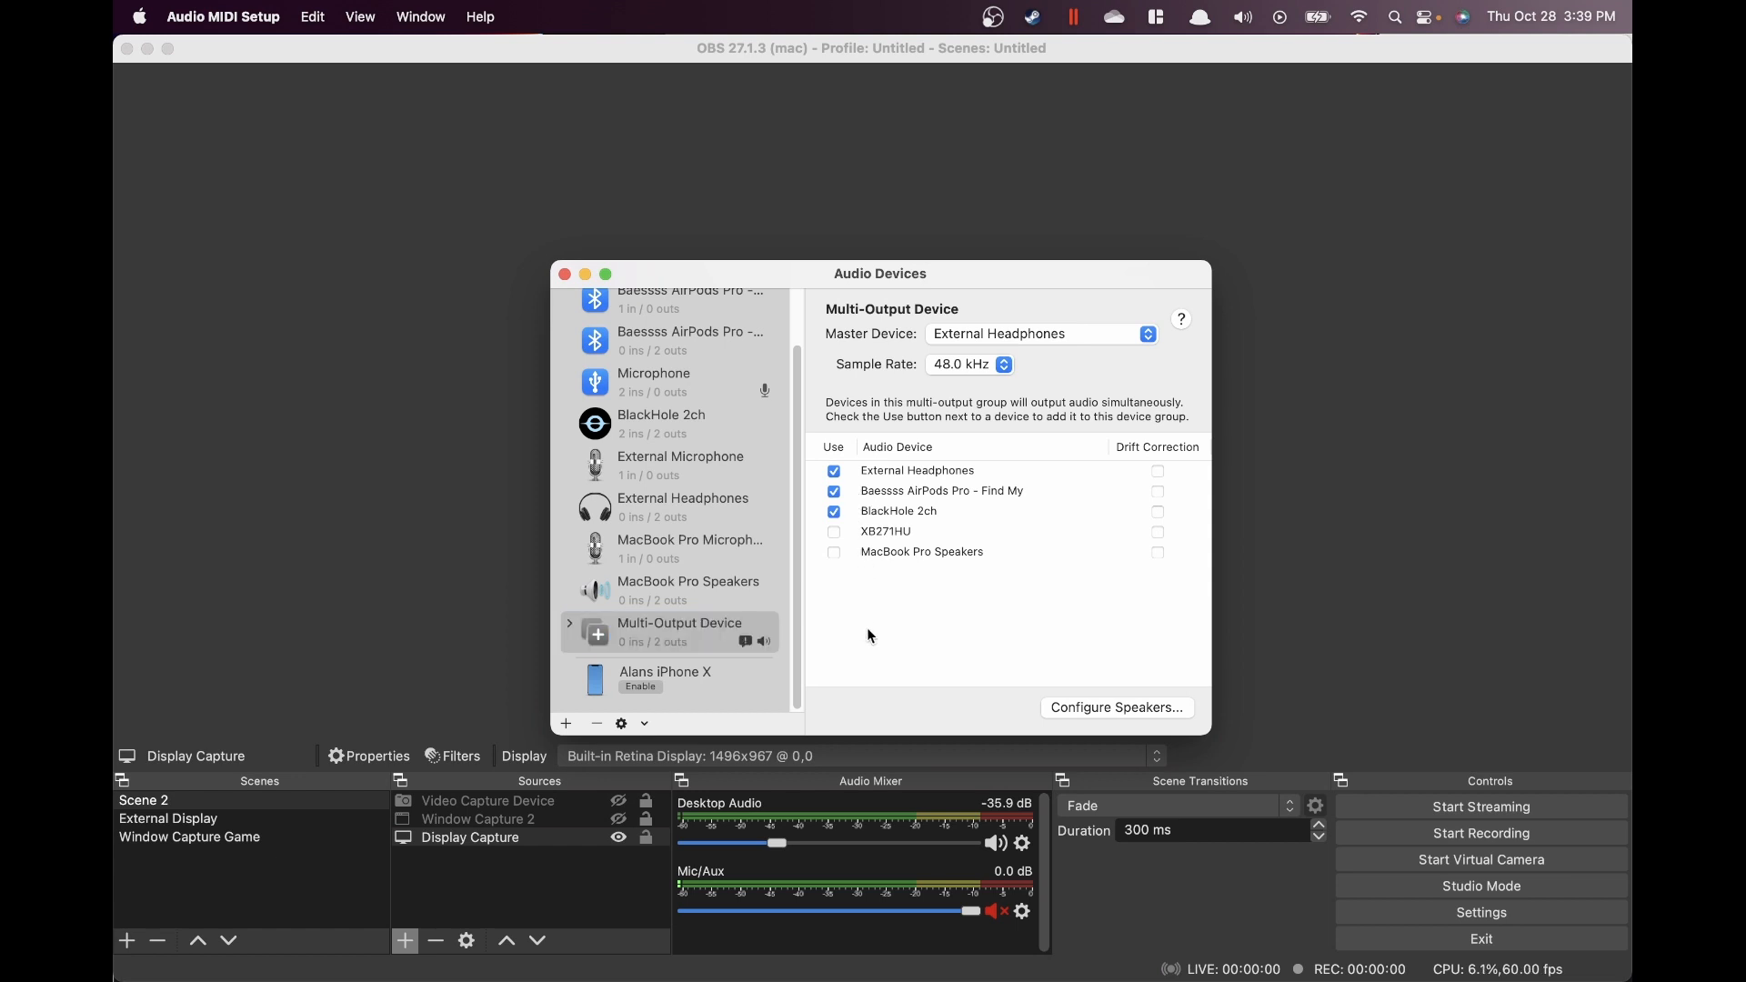
left_click(565, 276)
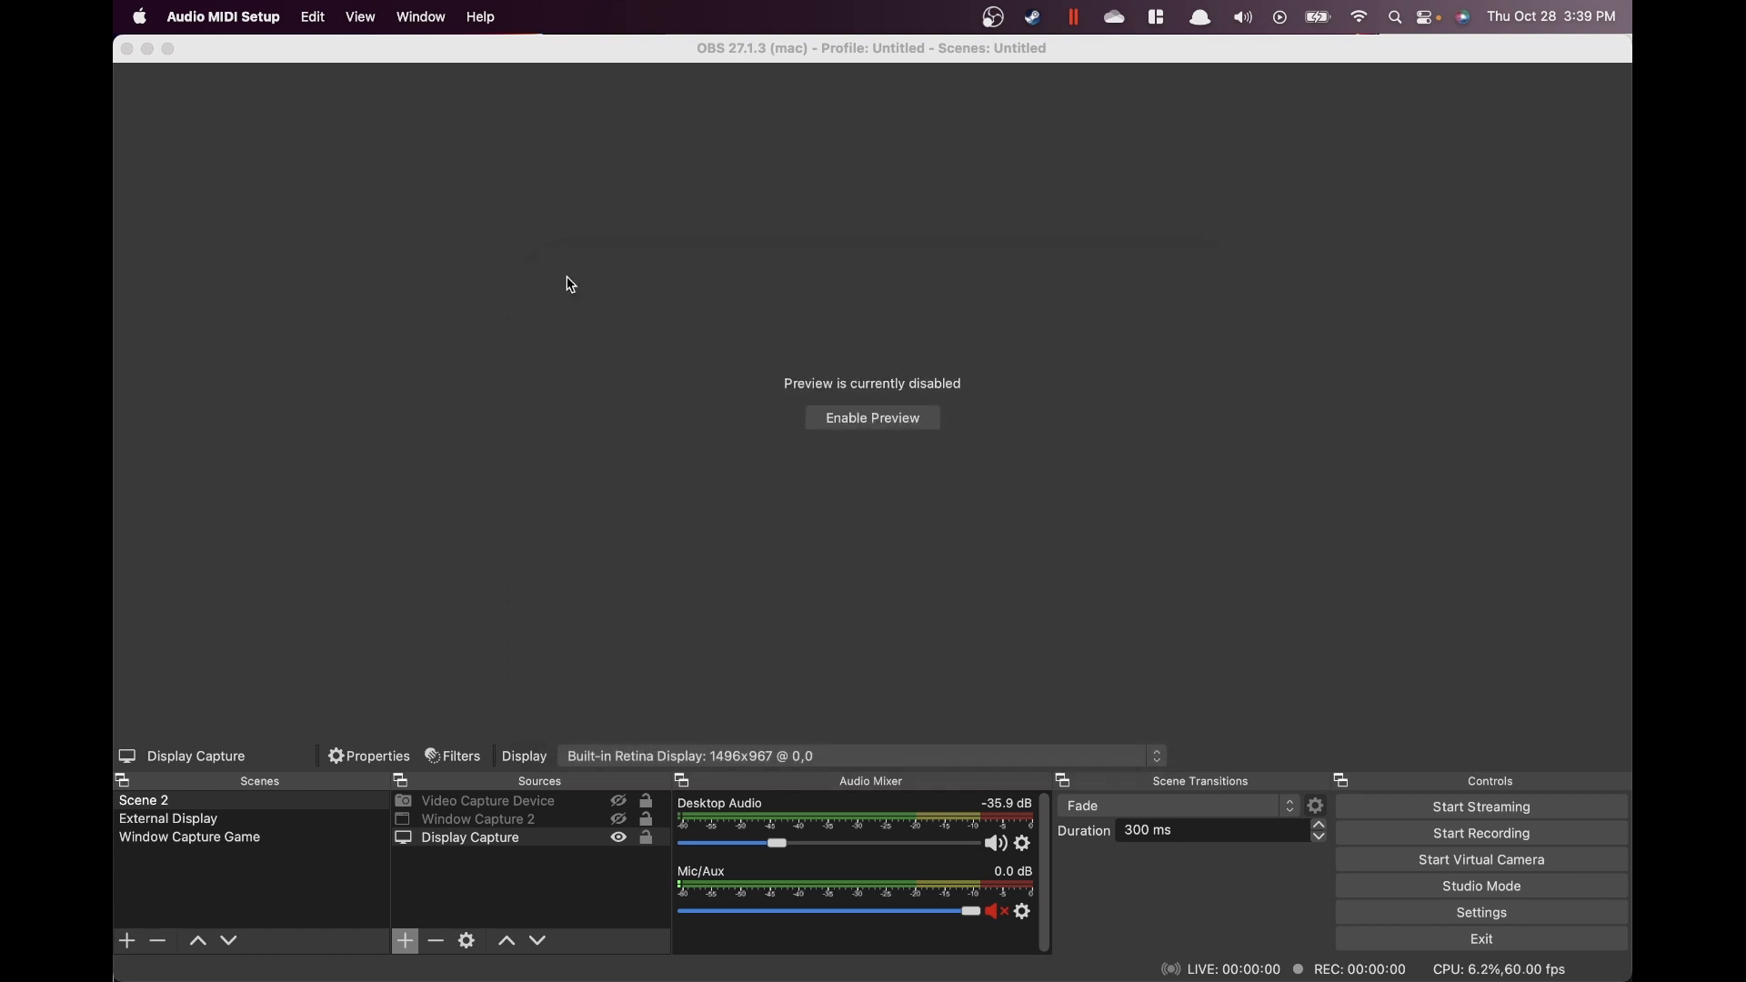
left_click(1000, 848)
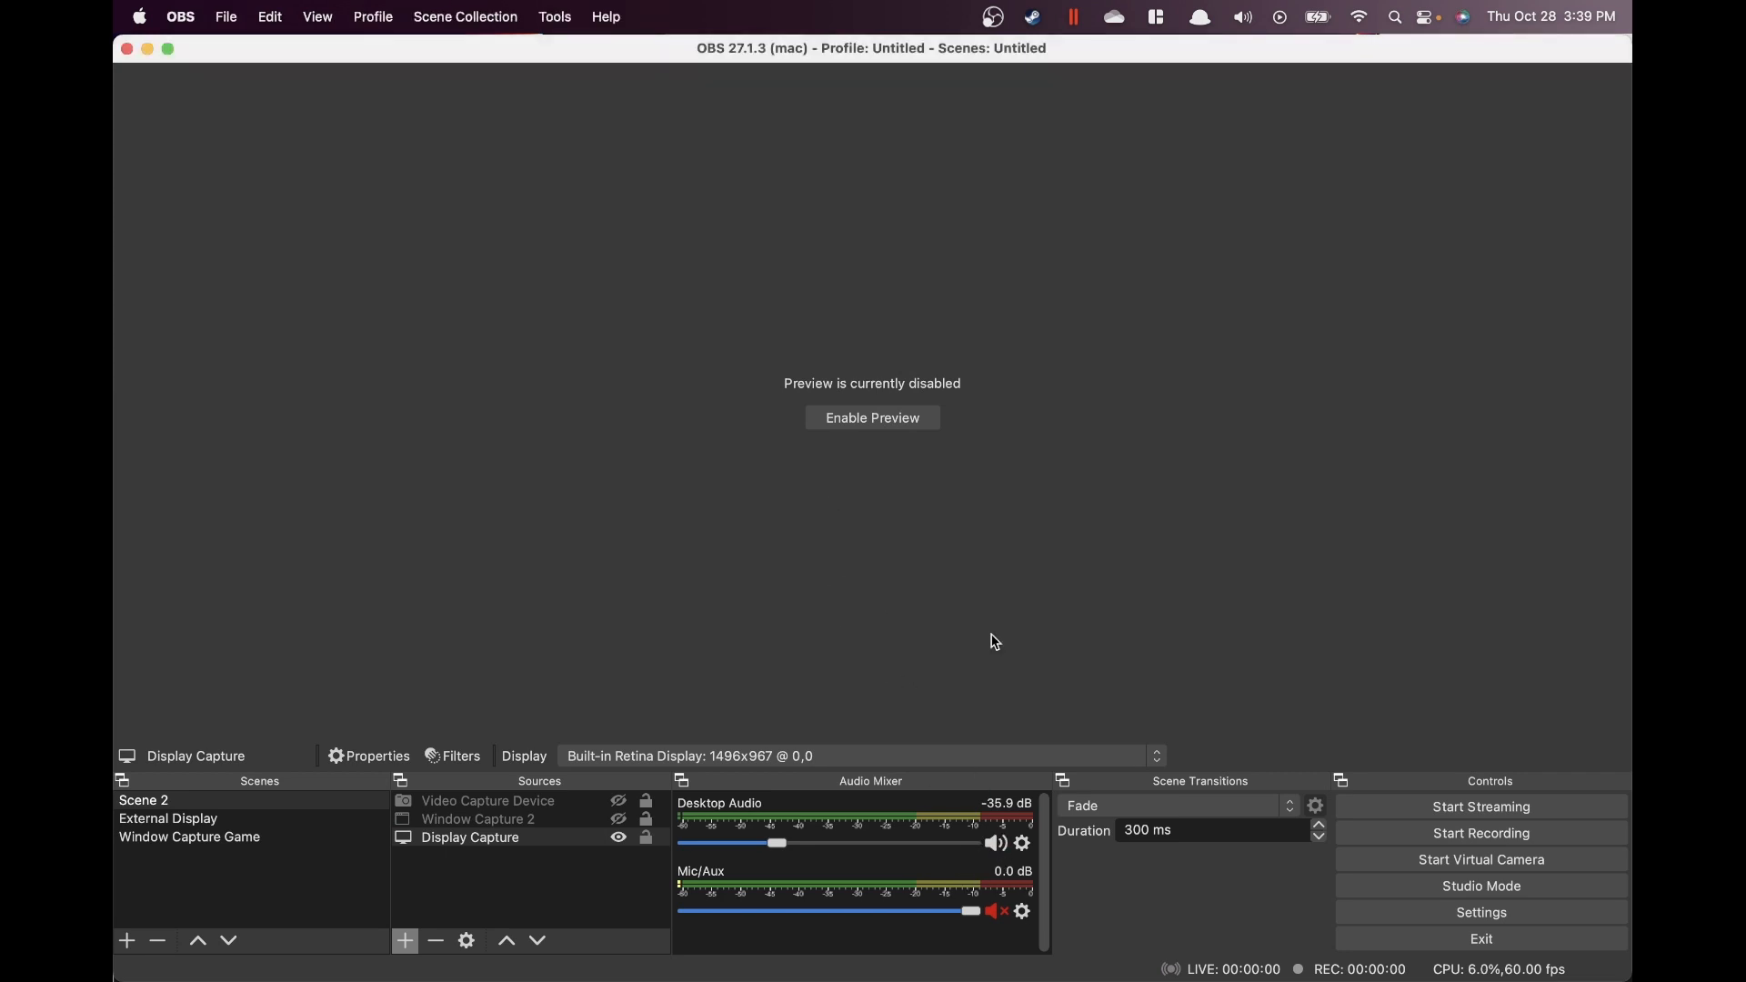
Switch to Microsoft Edge, look through the open Twitch pages and bring up the Twitch dashboard home page
key("ctrl+Up")
left_click(460, 490)
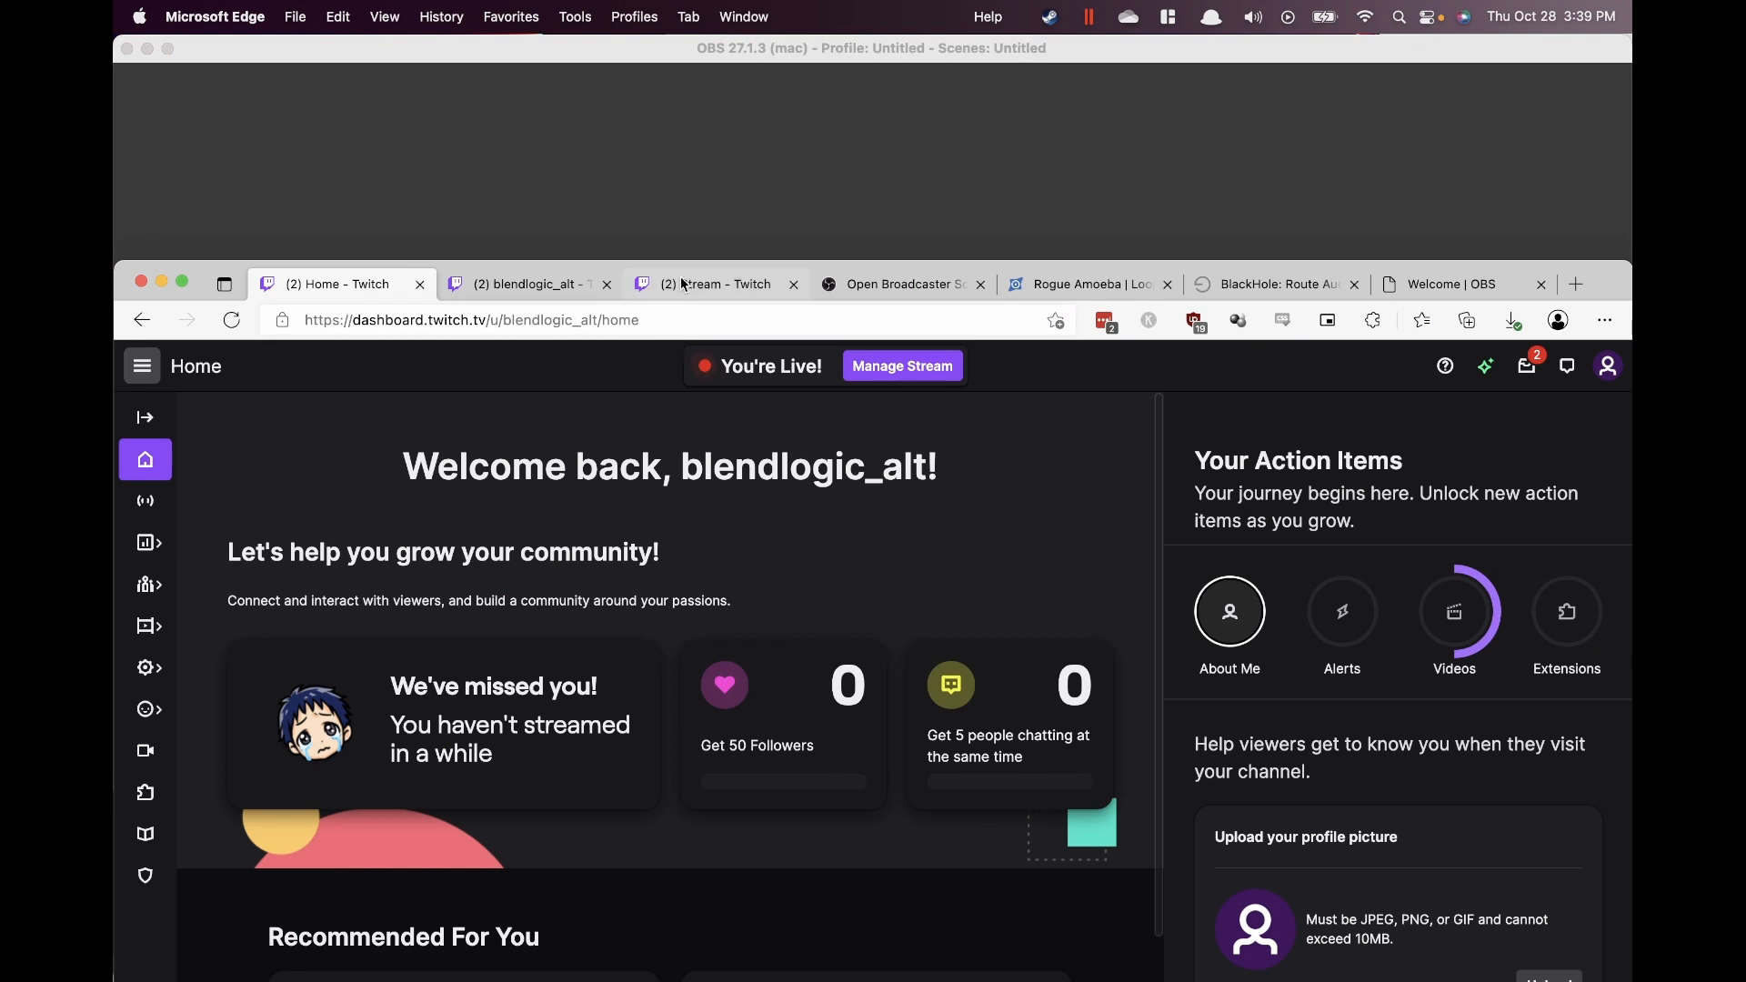
left_click(683, 285)
left_click(527, 284)
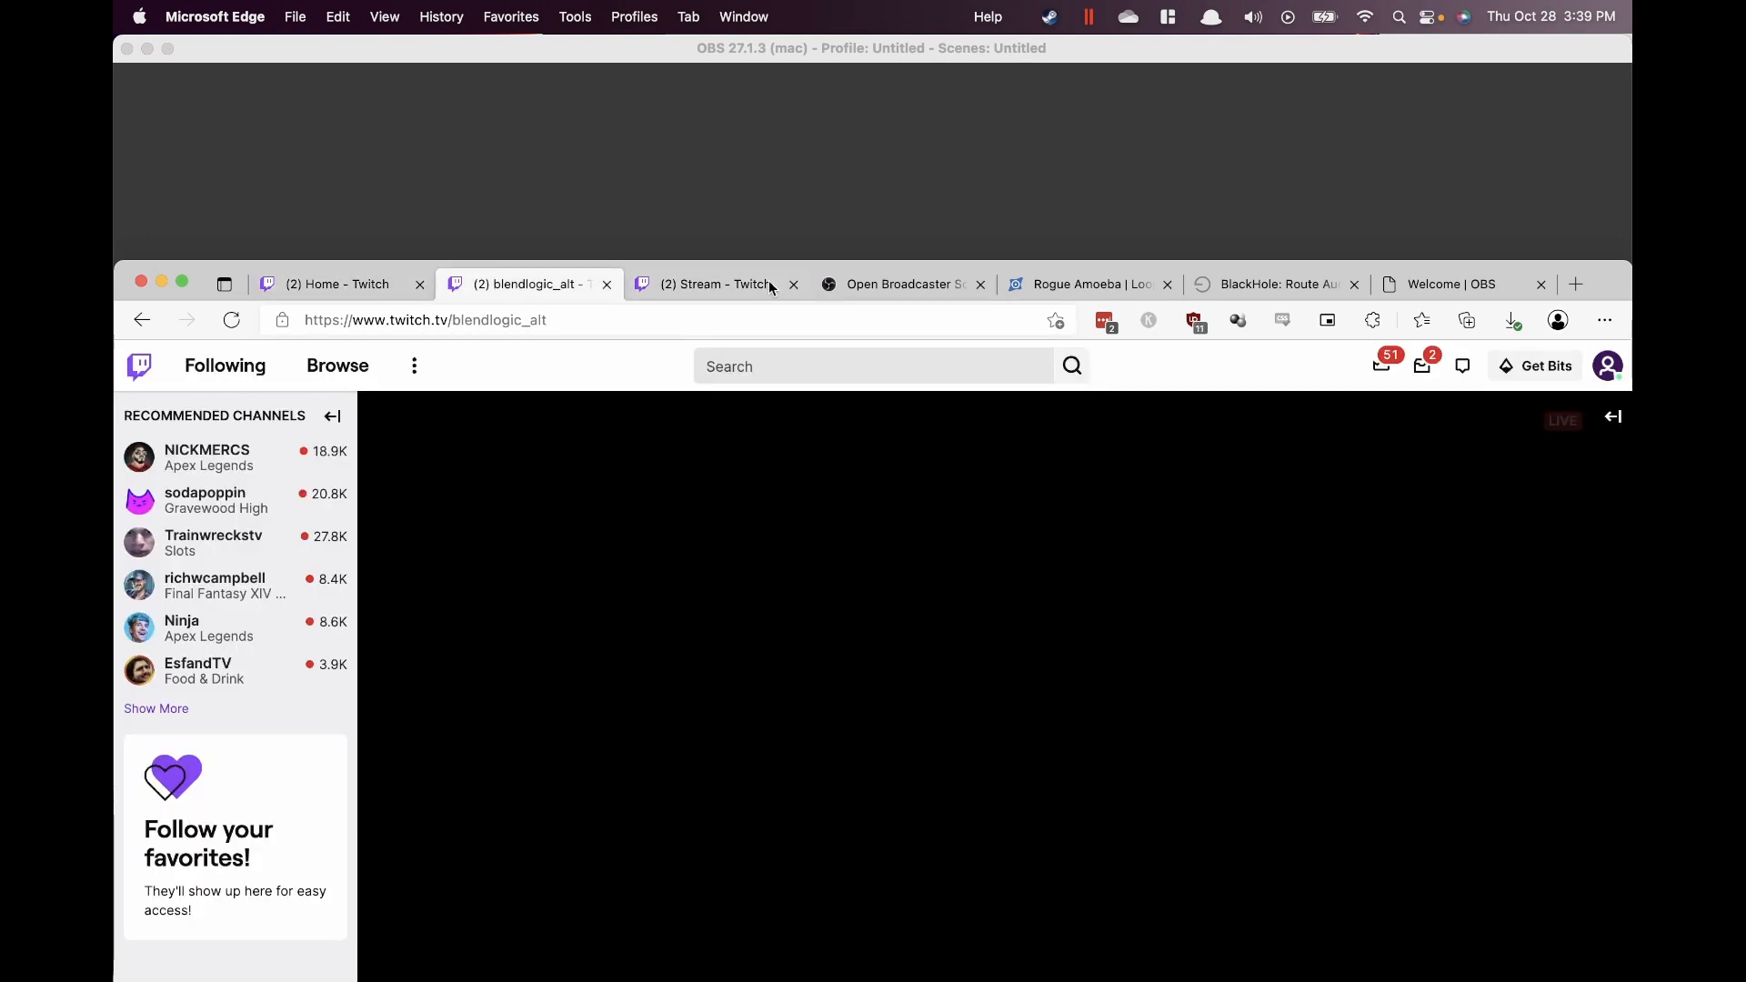
left_click(735, 285)
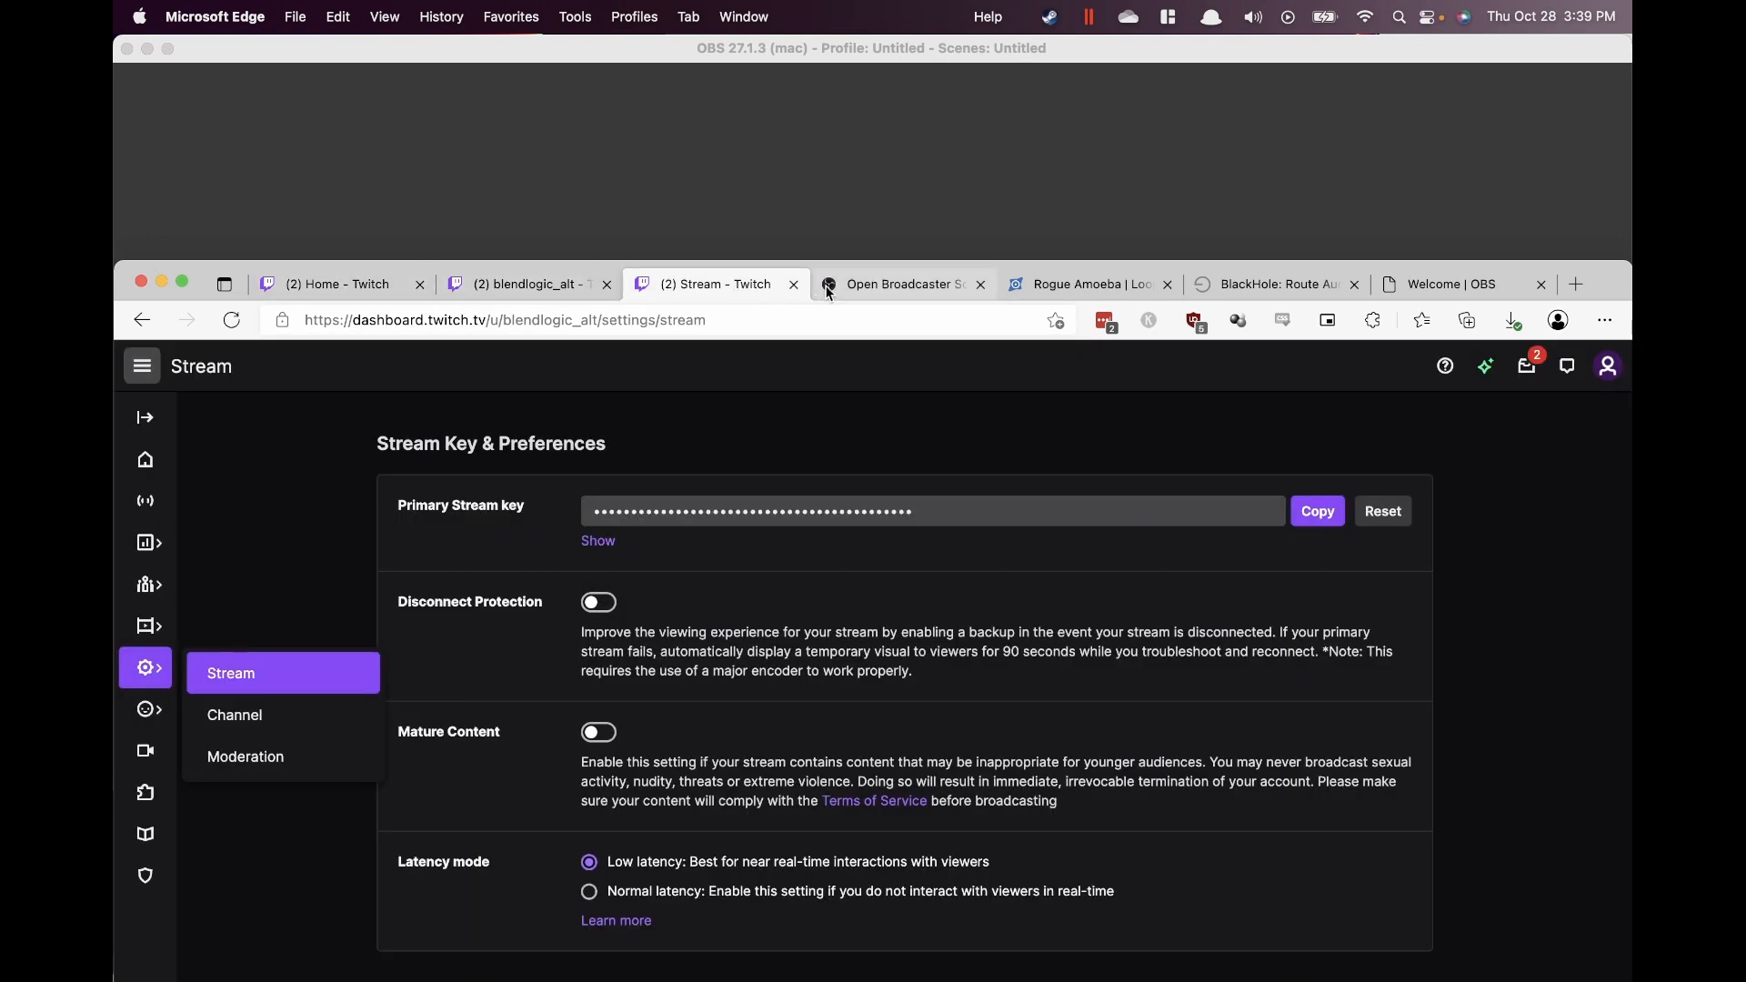
left_click(613, 321)
type("twitch.tv")
key("super+1")
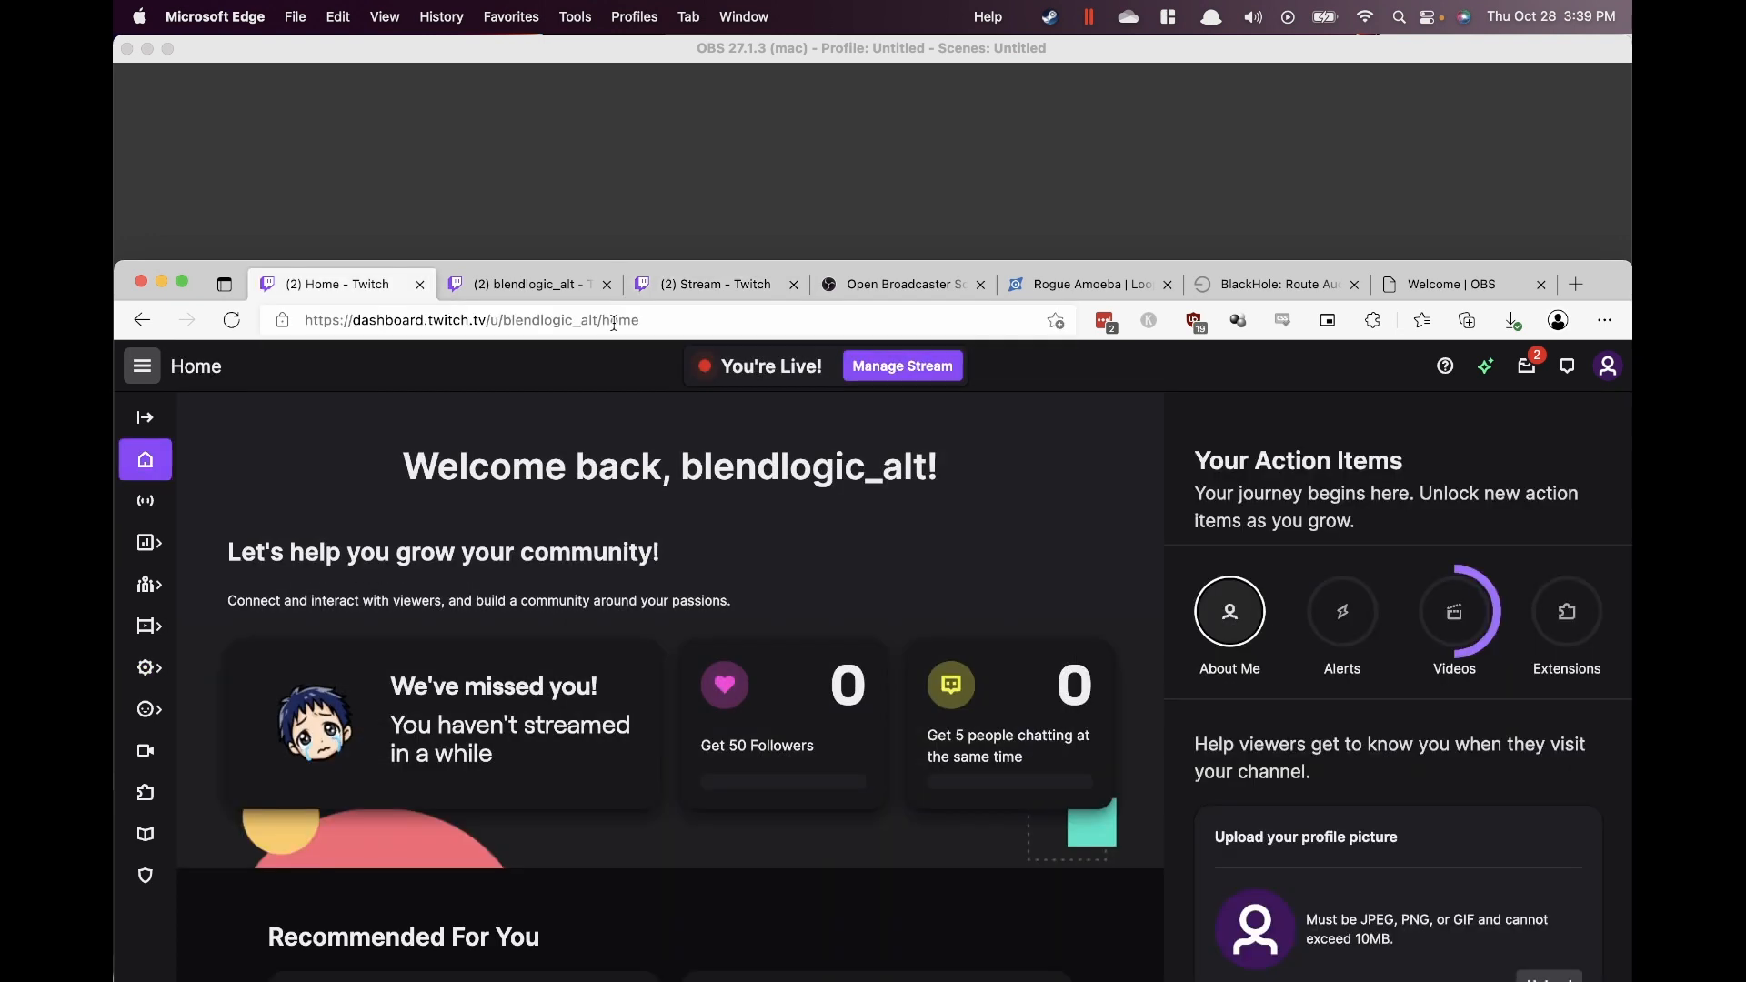
Load twitch.tv in place of the dashboard home page, raise the browser window on the desktop and unmute the featured live stream
left_click(683, 320)
type("twitch.tv")
key("Return")
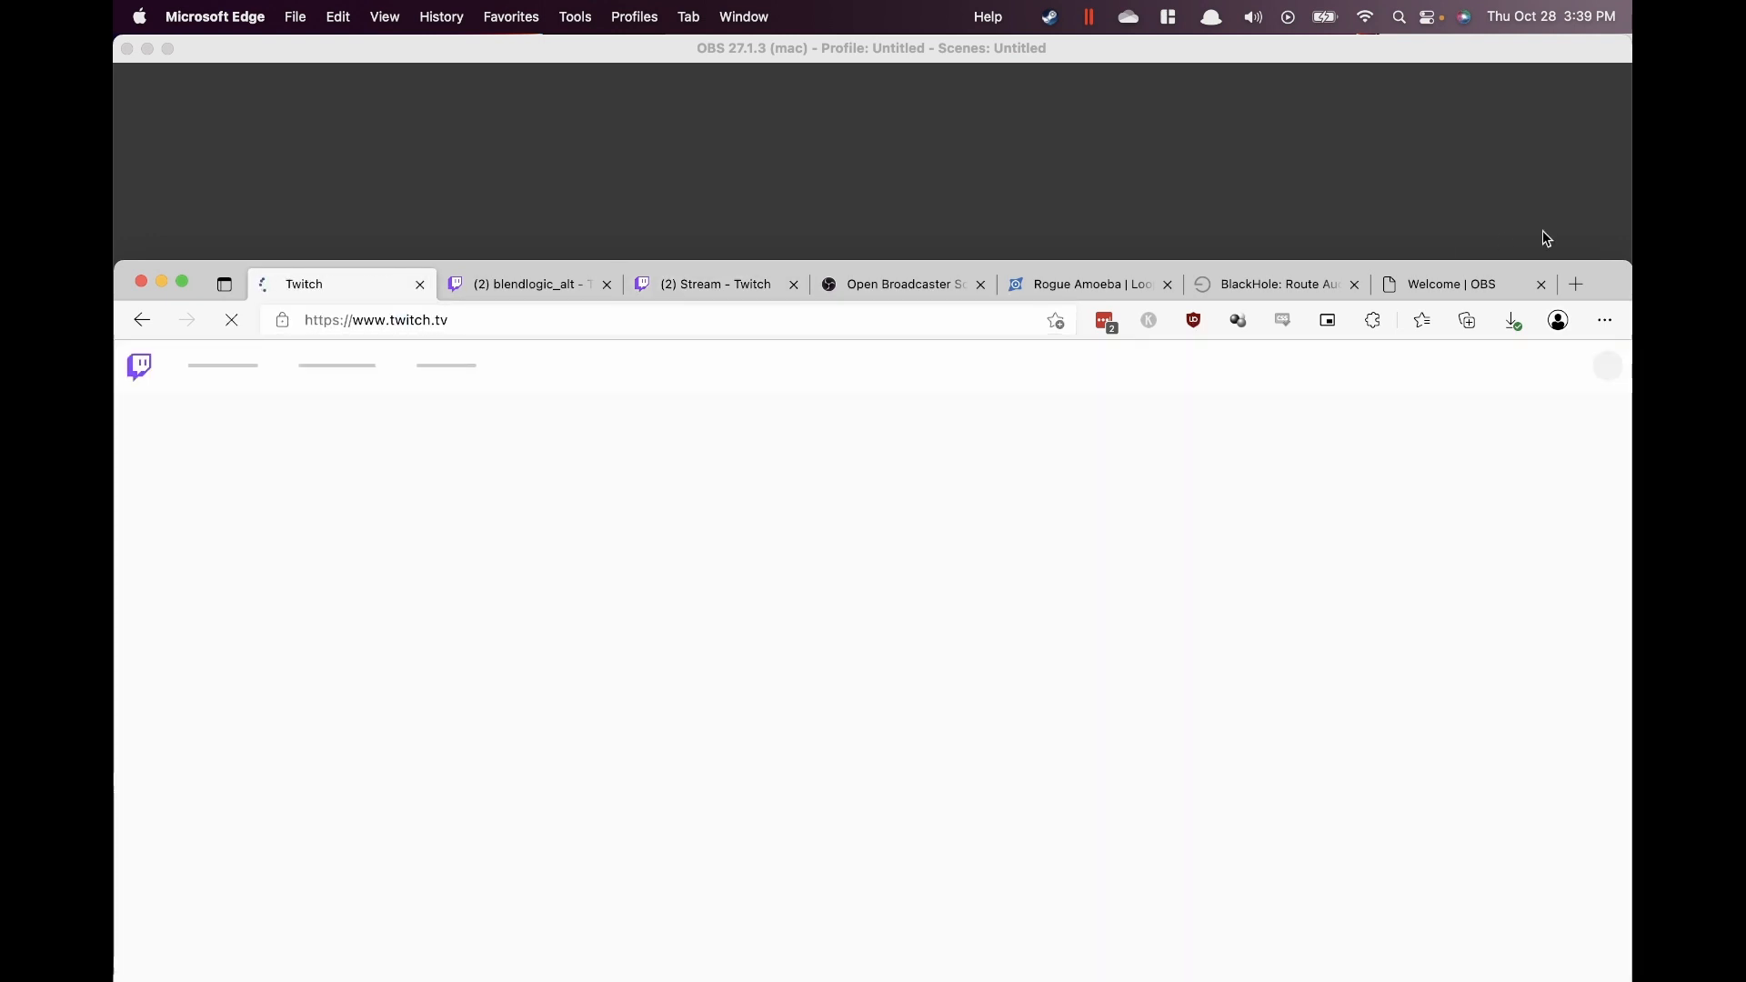
left_click_drag(1597, 279, 1597, 54)
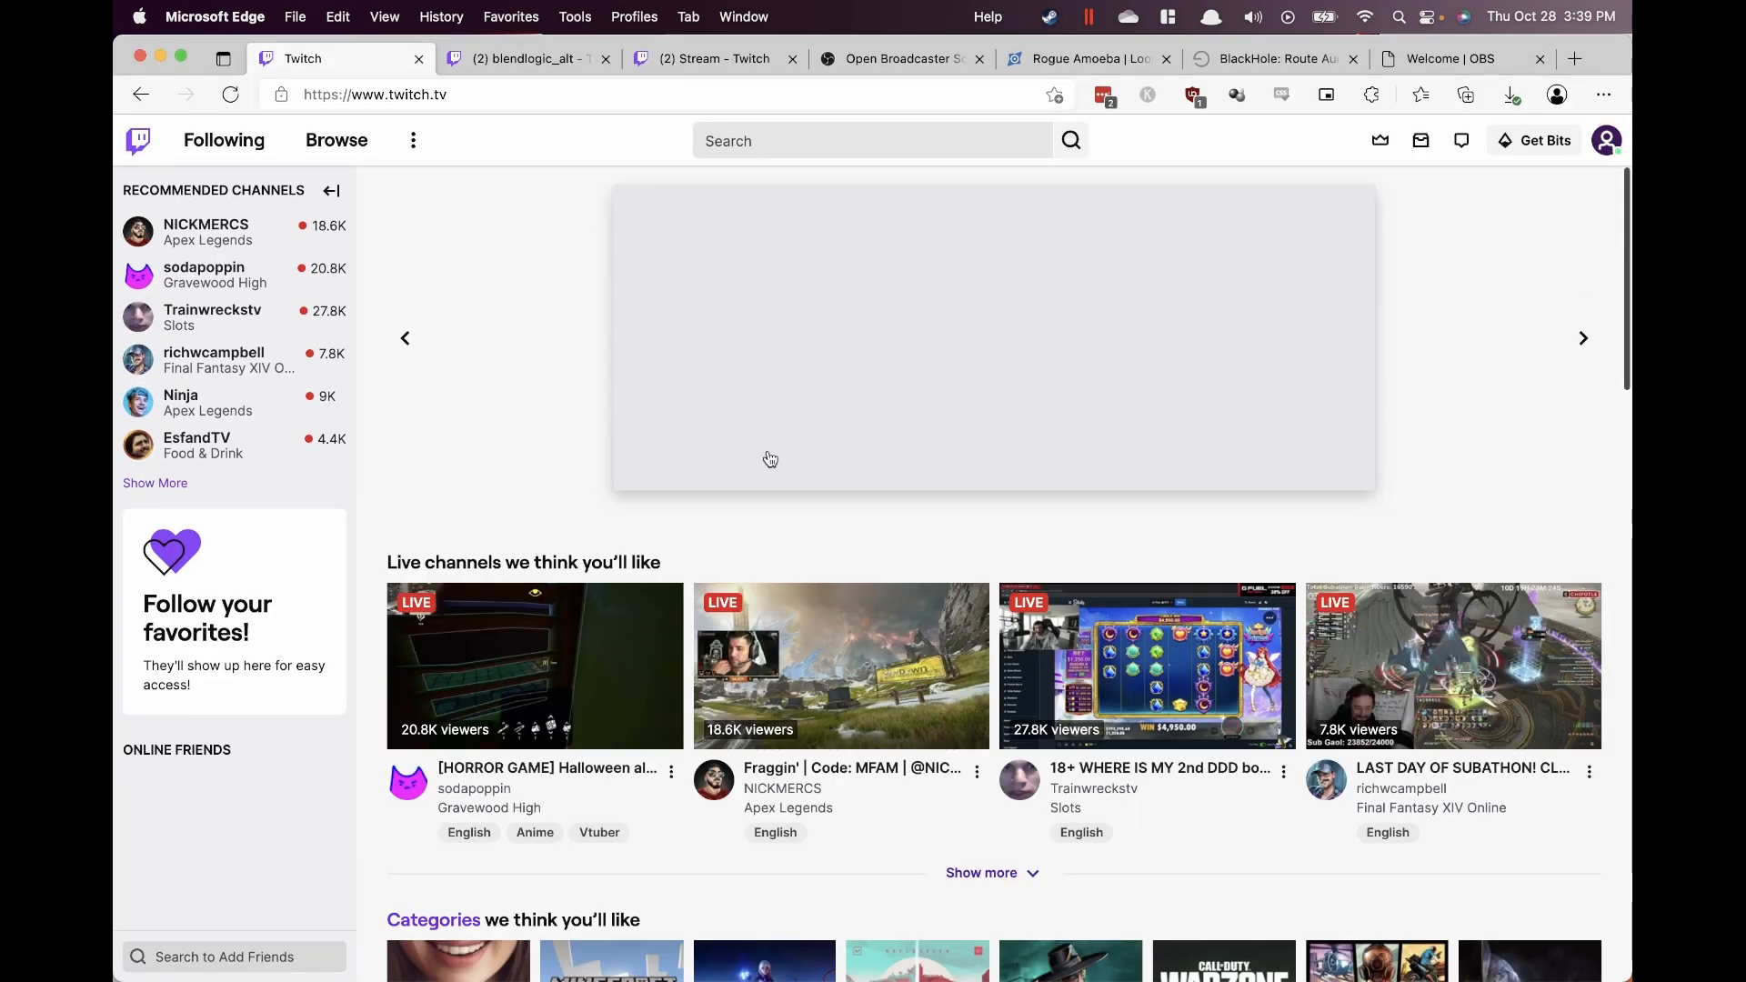
left_click(669, 465)
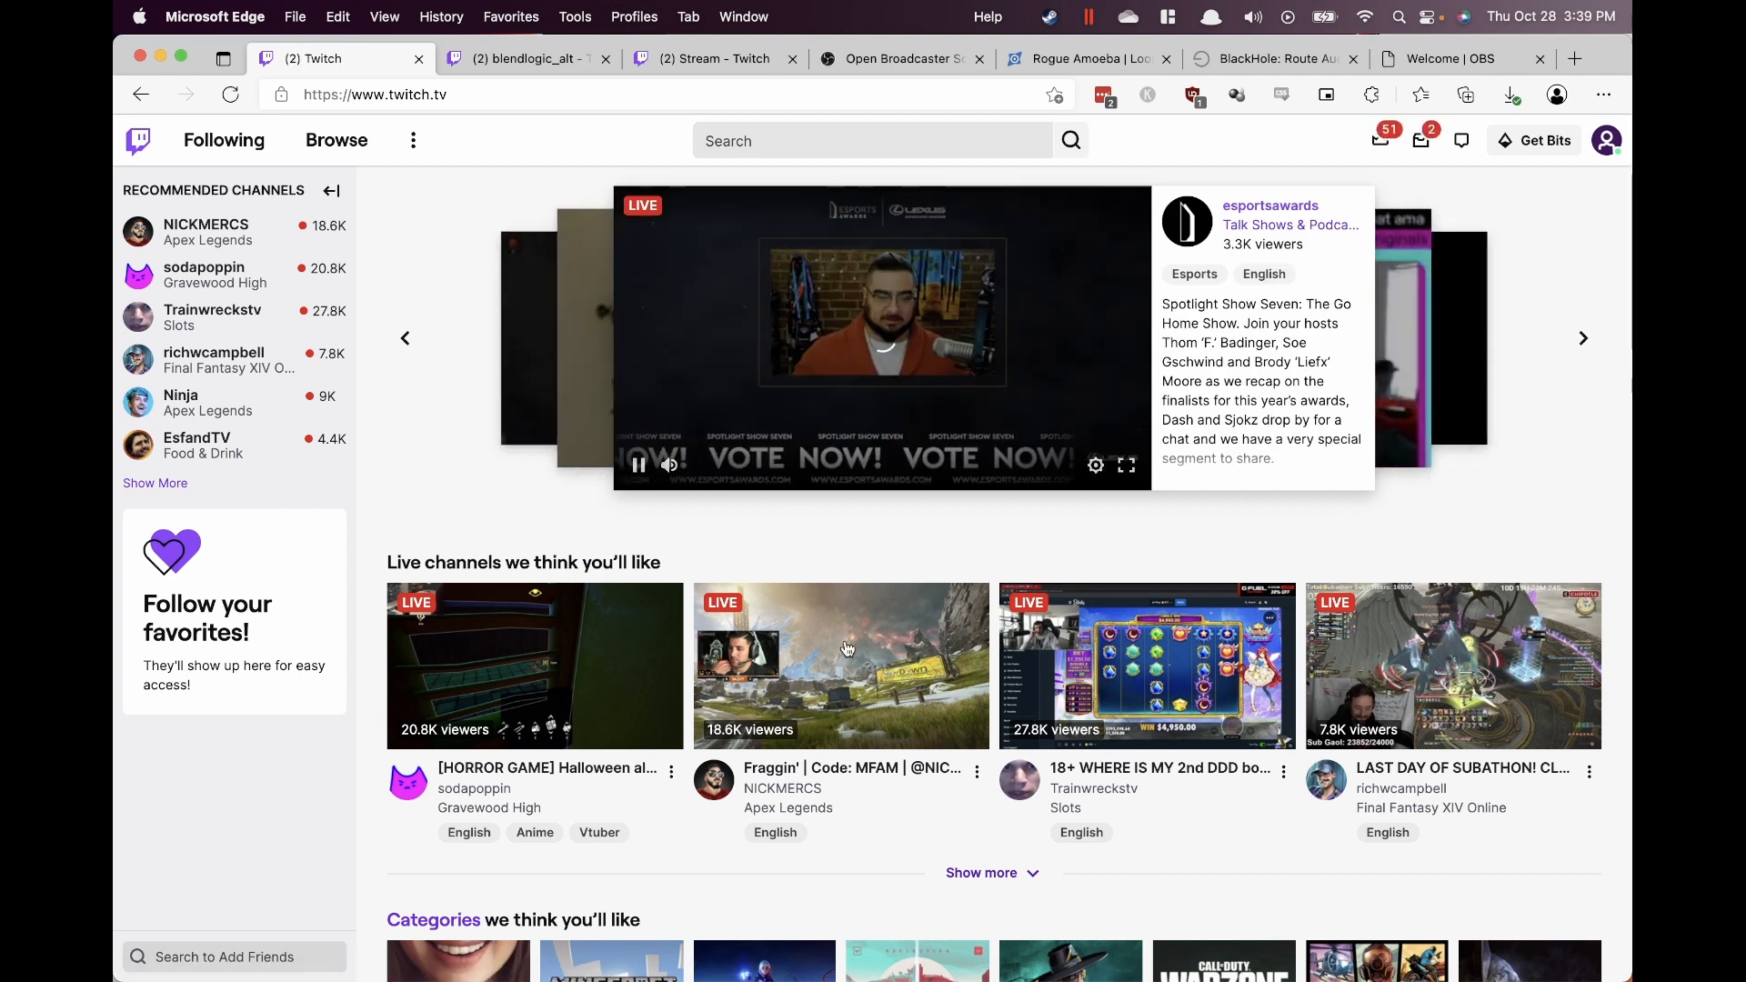
Switch to OBS and shrink its window toward the lower-right corner of the desktop so the Twitch page shows beside it
key("ctrl+Up")
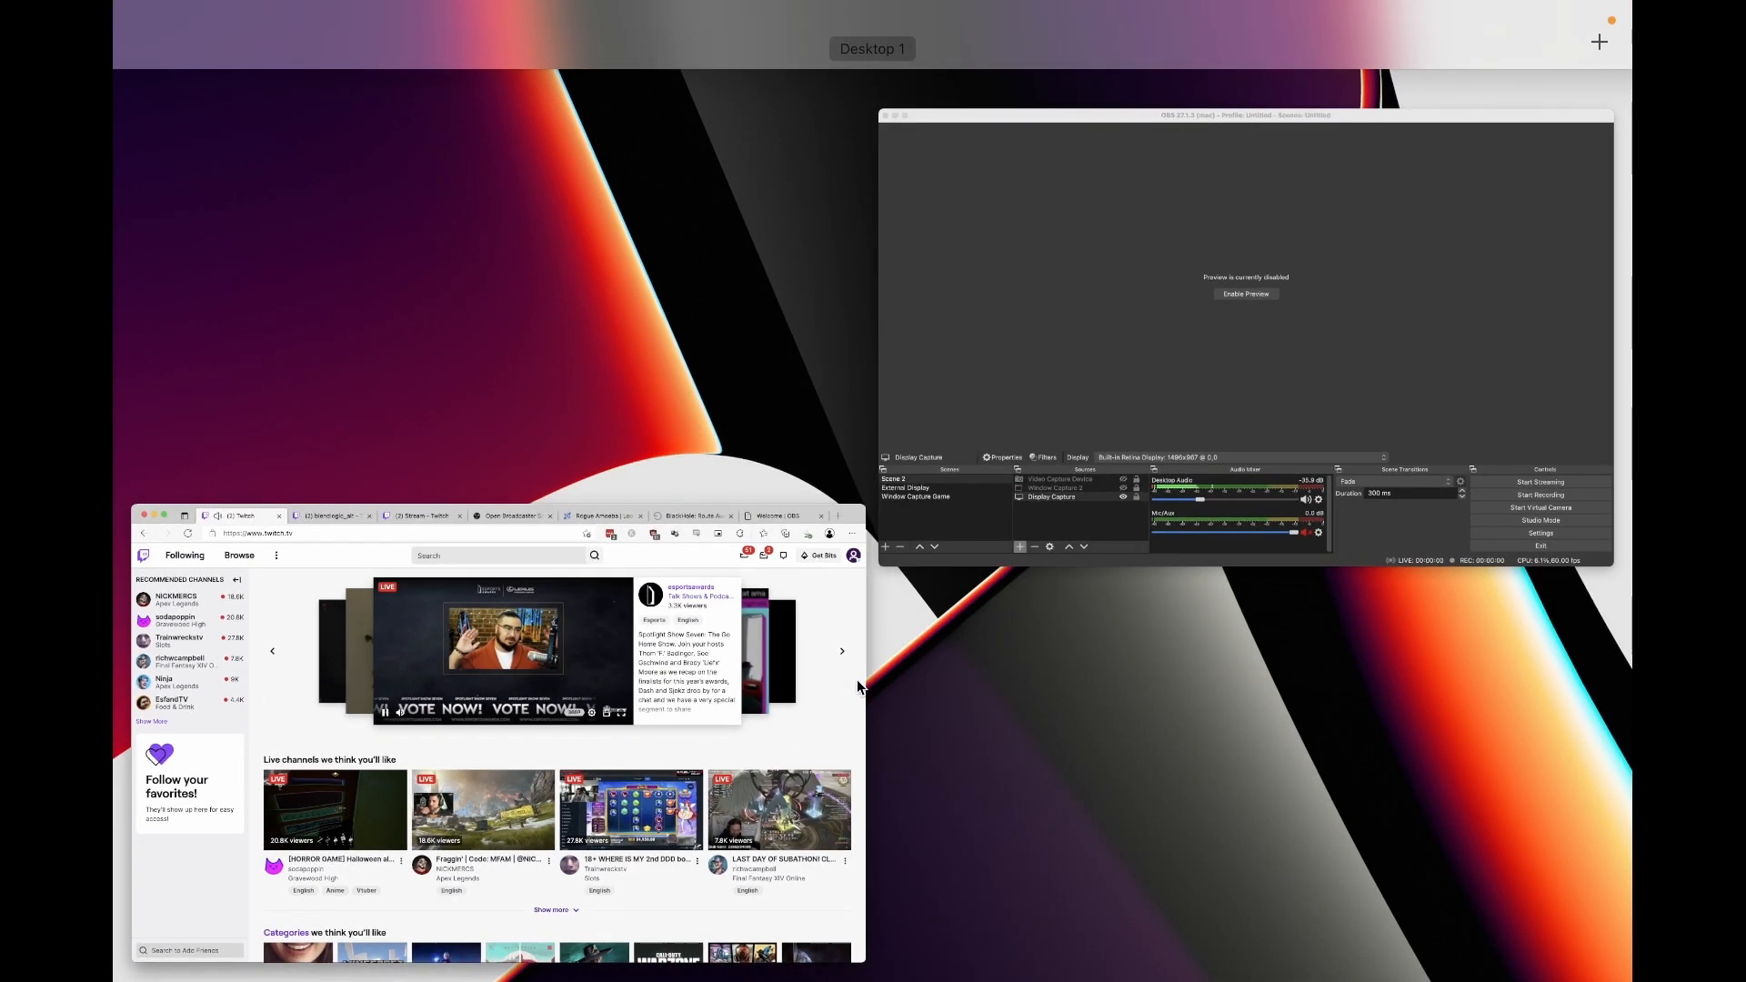
left_click(1260, 512)
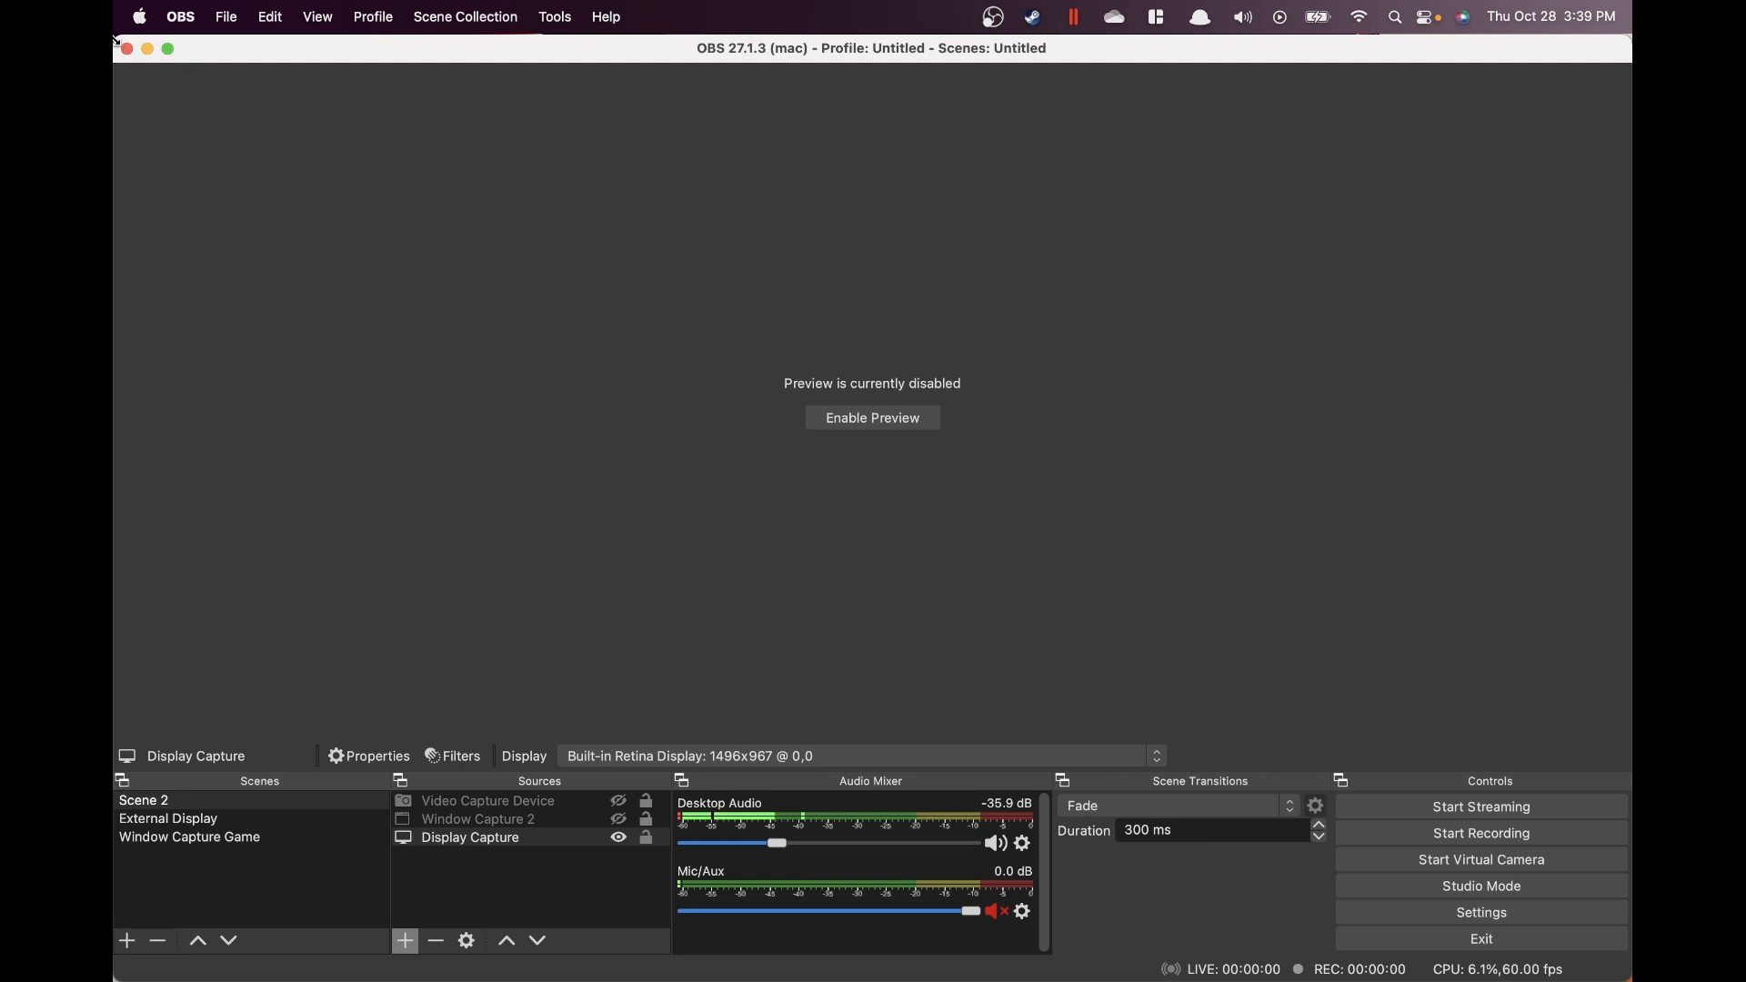
left_click_drag(116, 40, 742, 376)
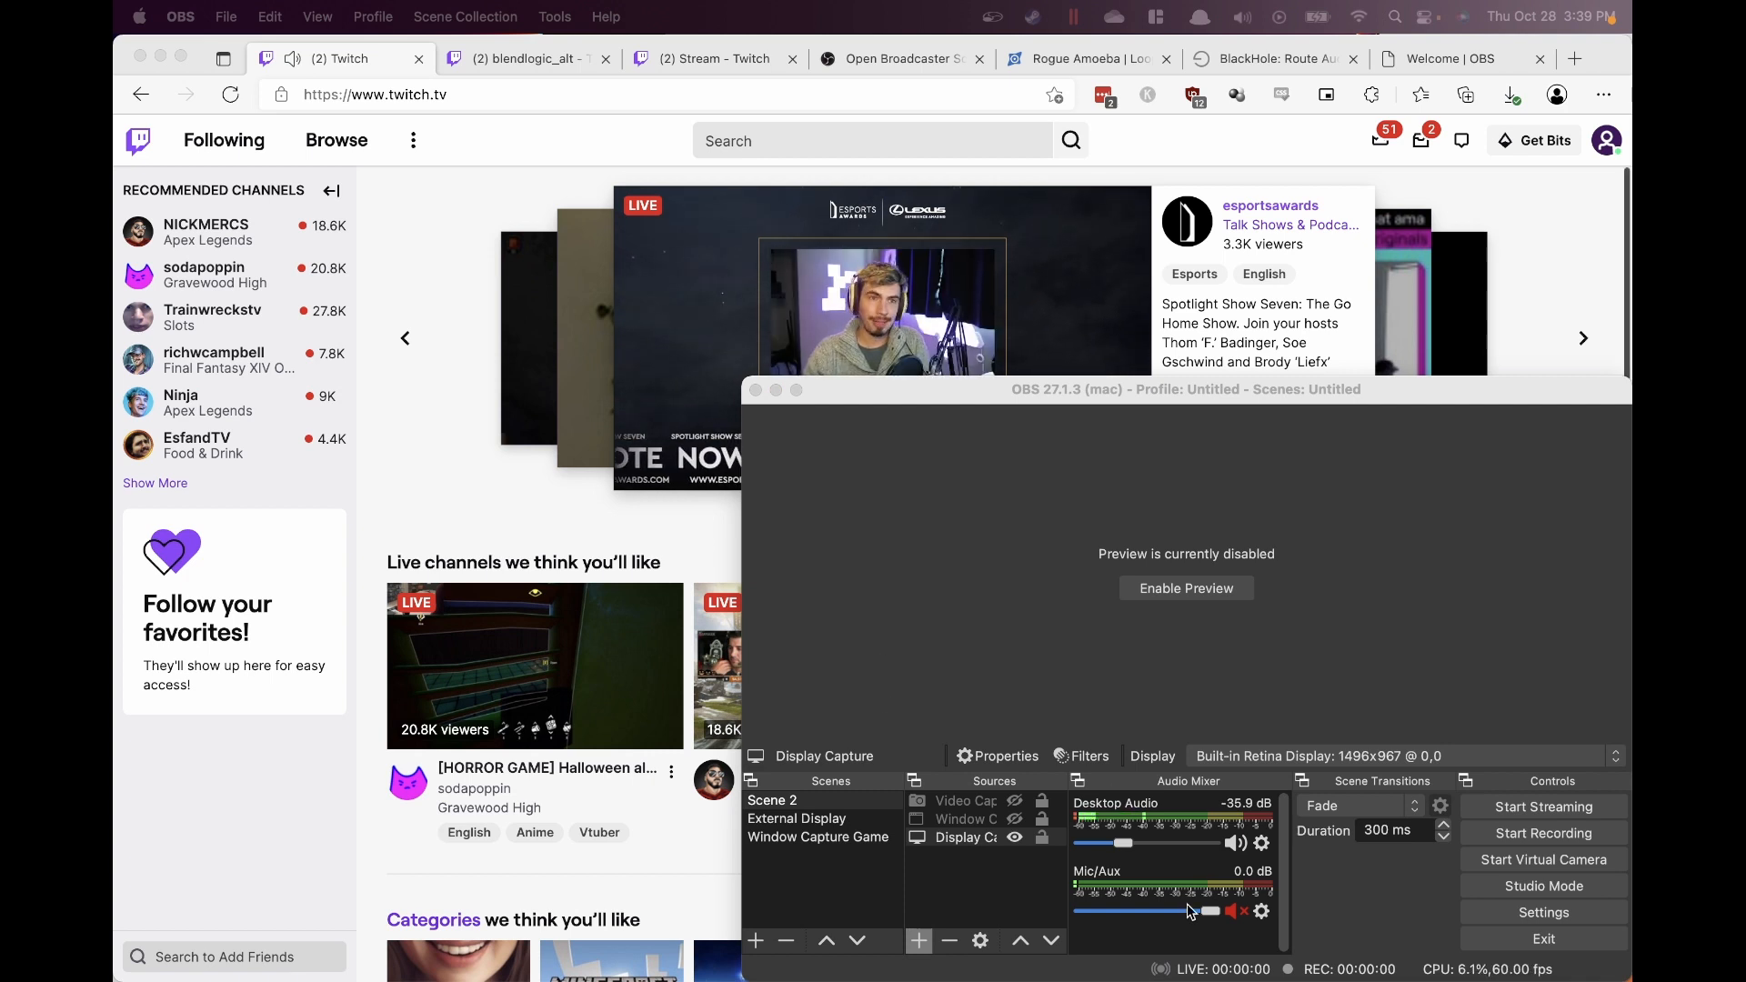
Unmute Mic/Aux in the audio mixer, try Desktop Audio at 0.0 dB and lower it to -27.6 dB
left_click(1235, 912)
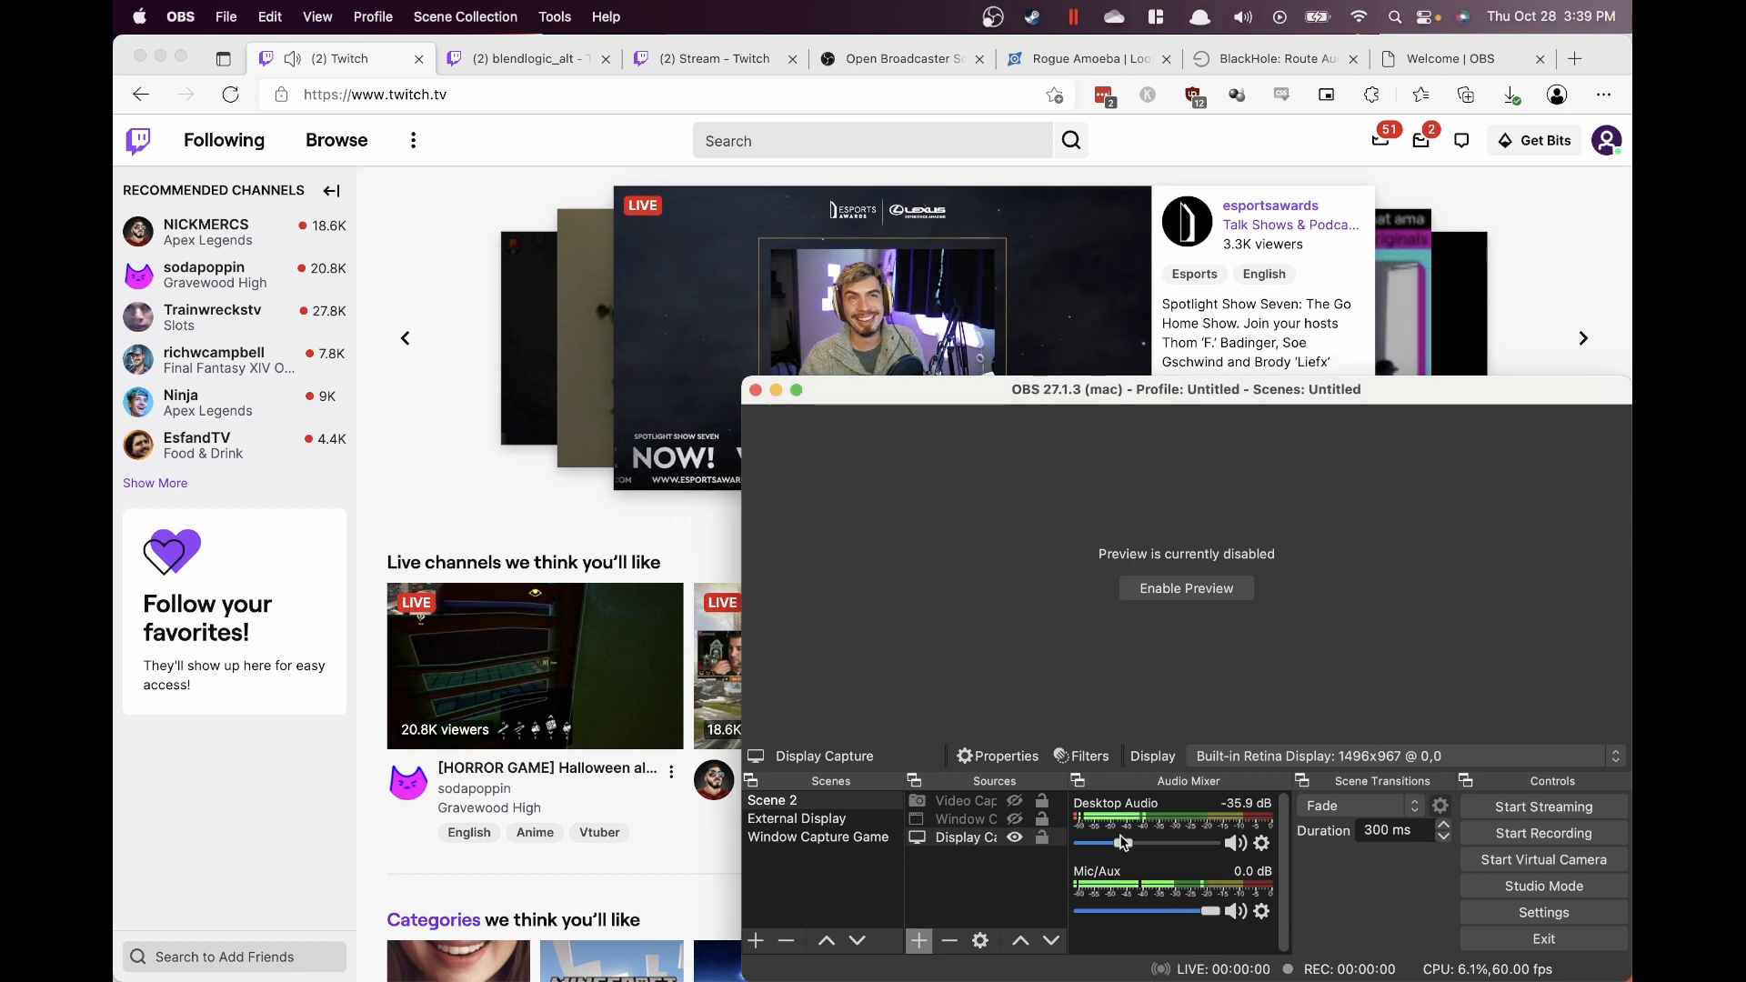
left_click_drag(1124, 843, 1210, 843)
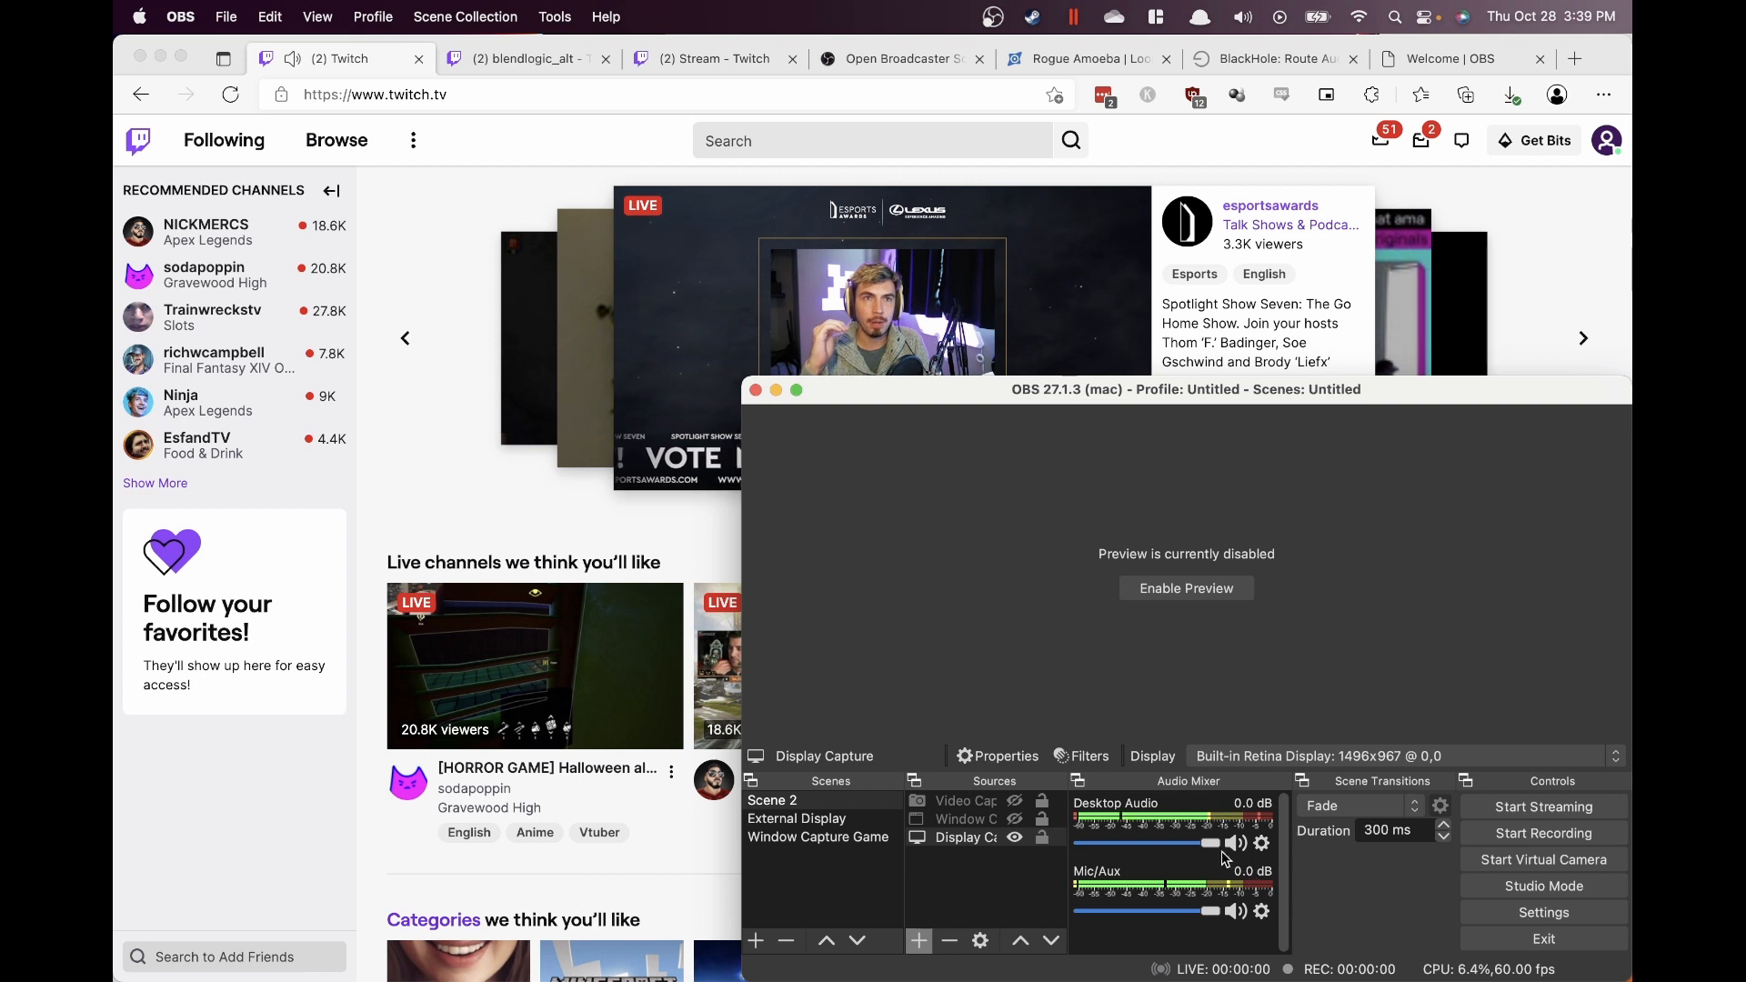
left_click_drag(1210, 843, 1135, 854)
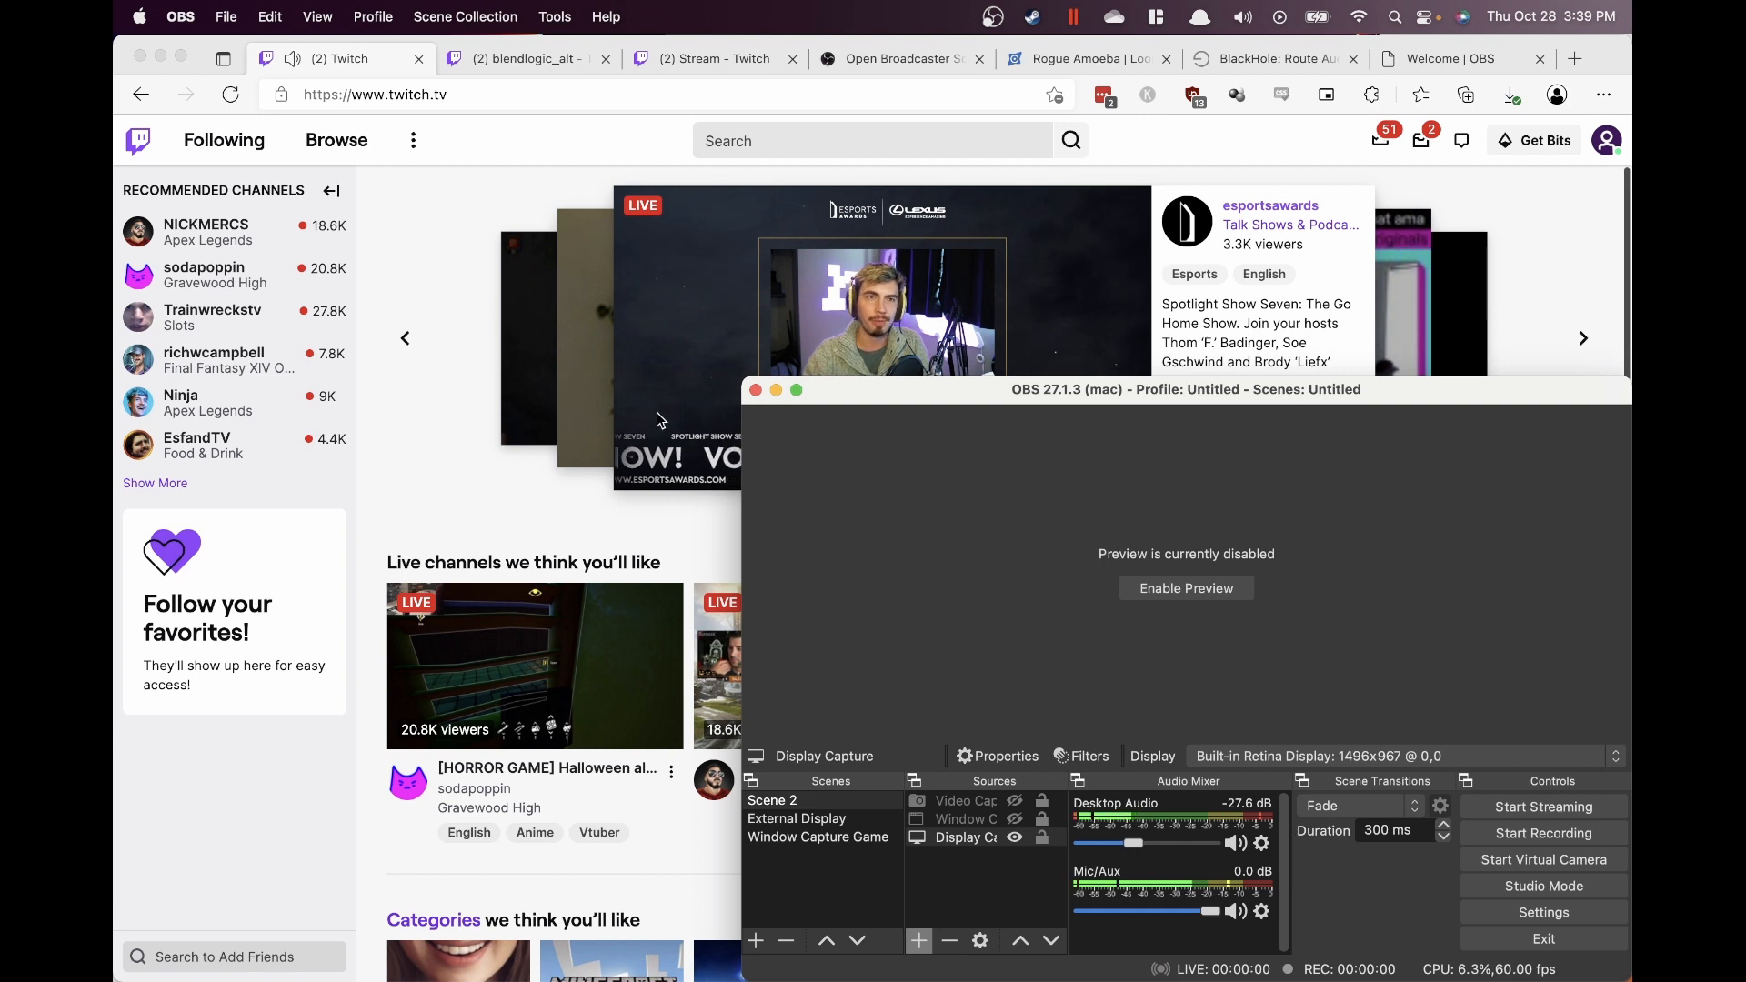
Mute the featured Twitch stream, and switch to OBS with its window enlarged to fill the desktop
left_click(673, 521)
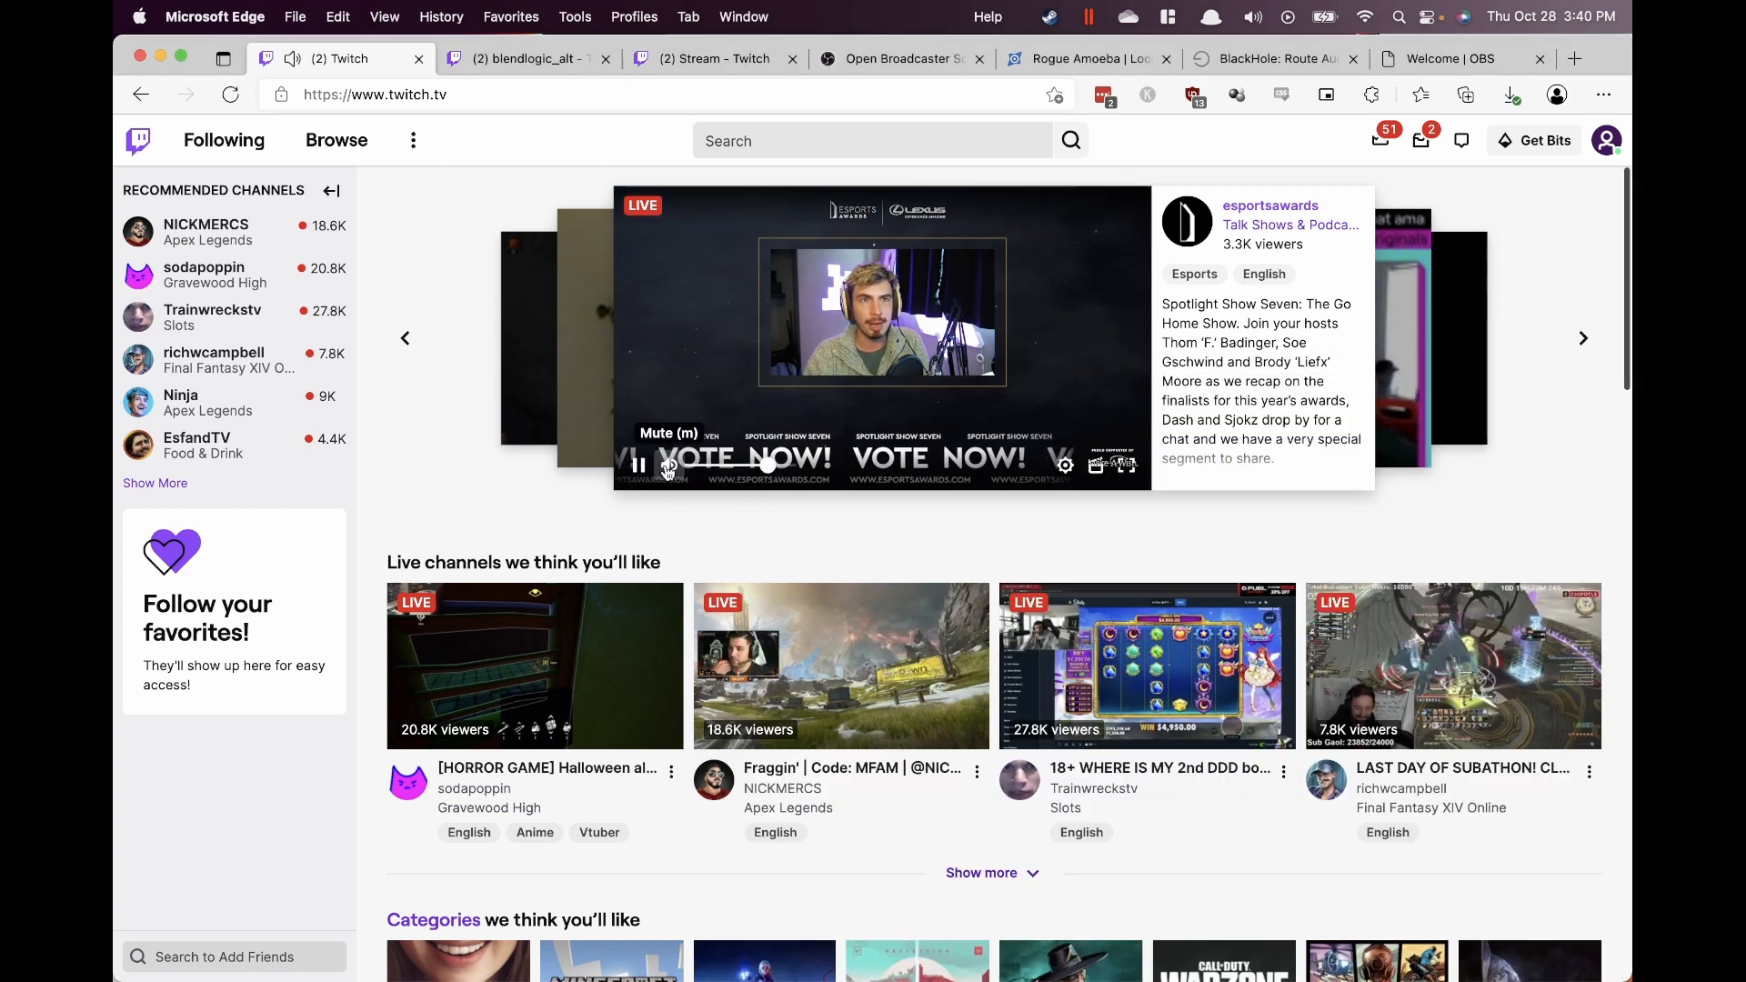
key("ctrl+Up")
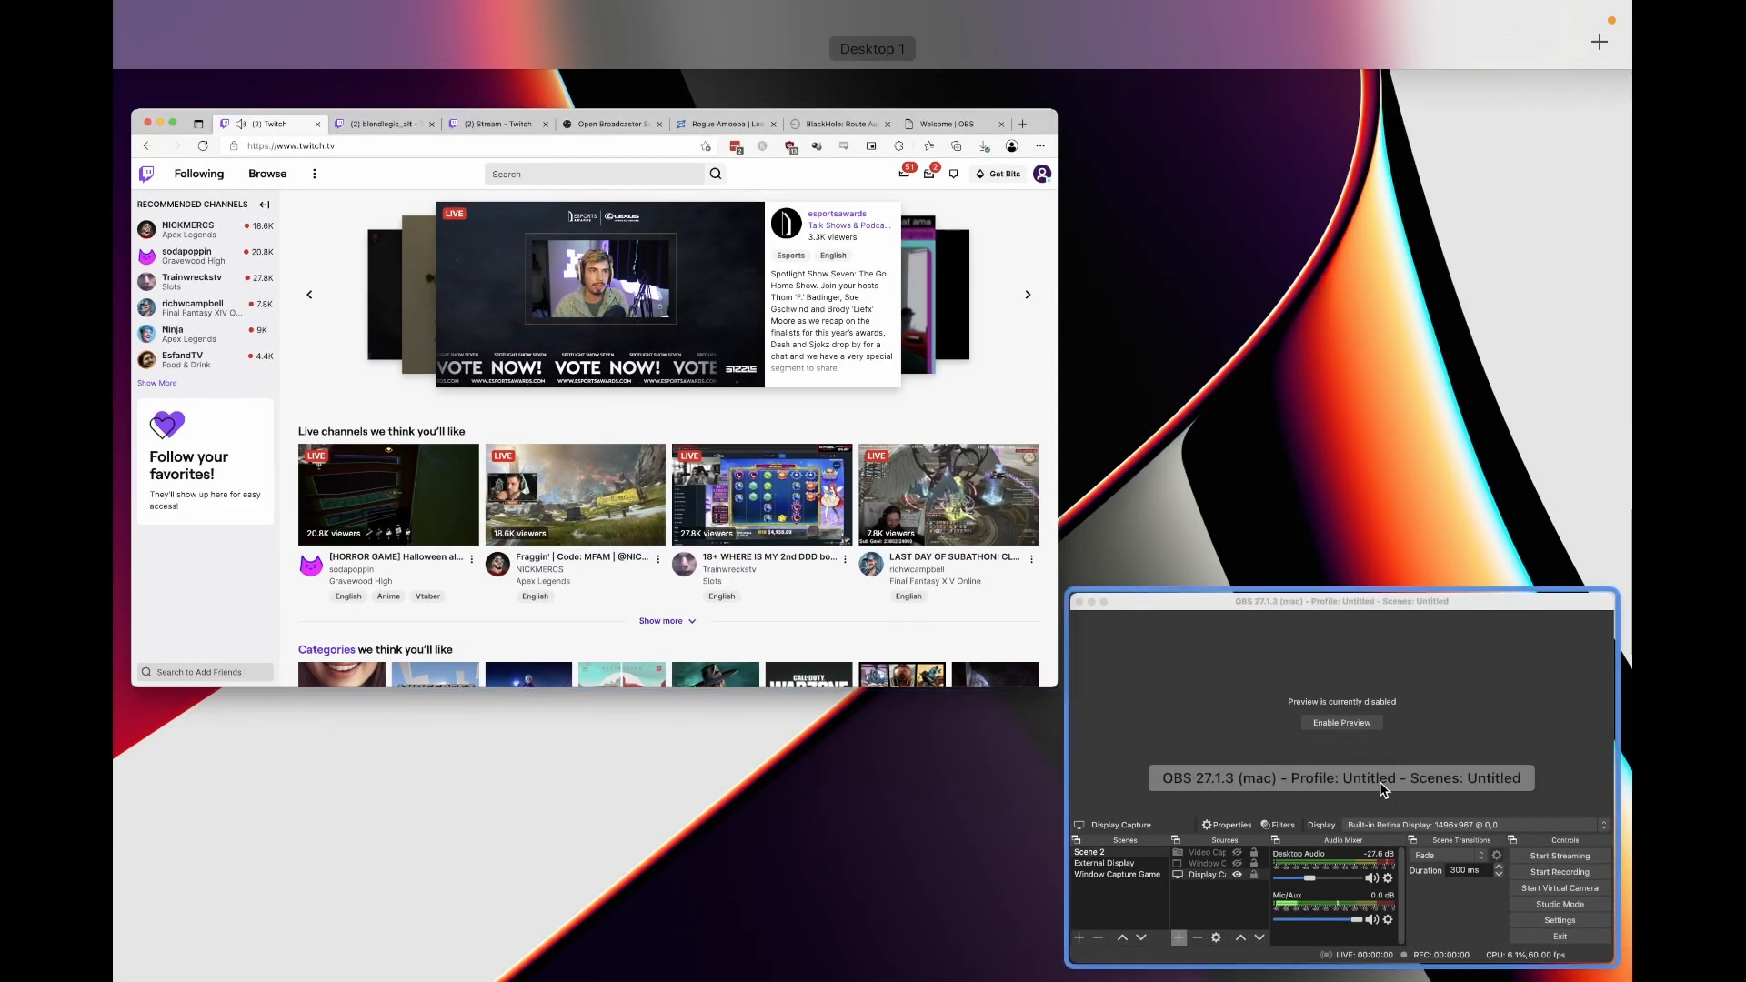
left_click(1381, 787)
double_click(935, 394)
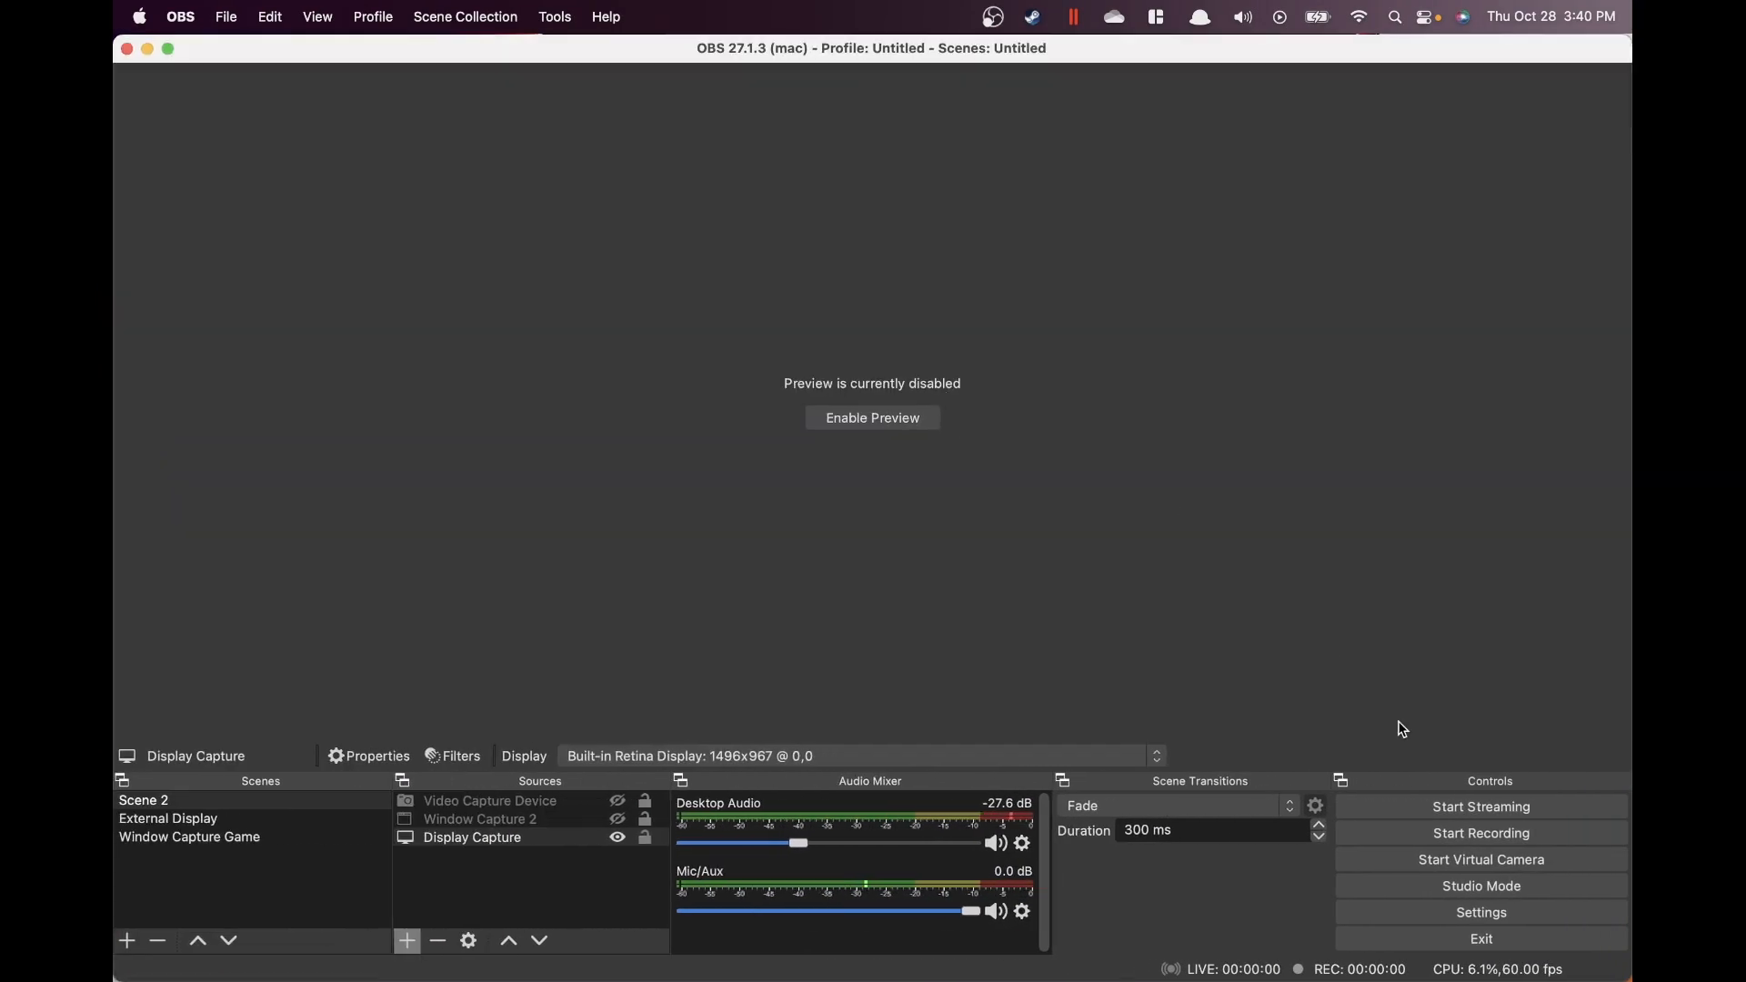
Review the Desktop Audio device options in the audio settings, cancel, and check the Mac's sound output device list
left_click(1424, 910)
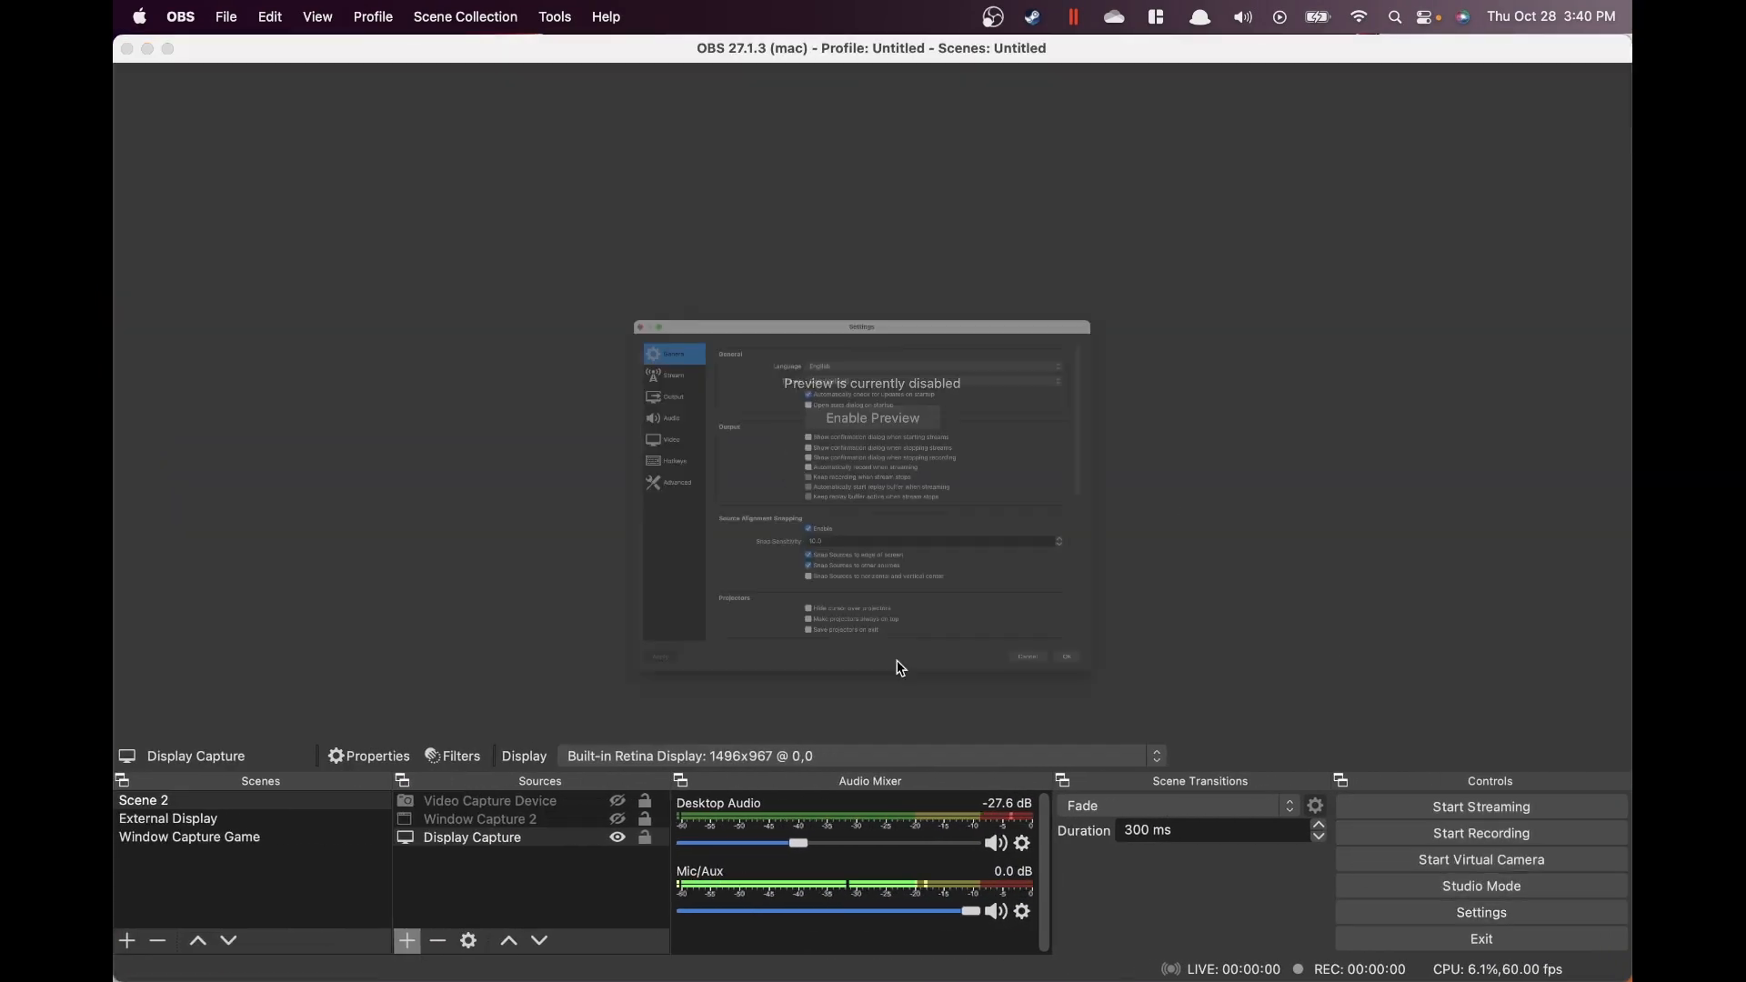
left_click(454, 326)
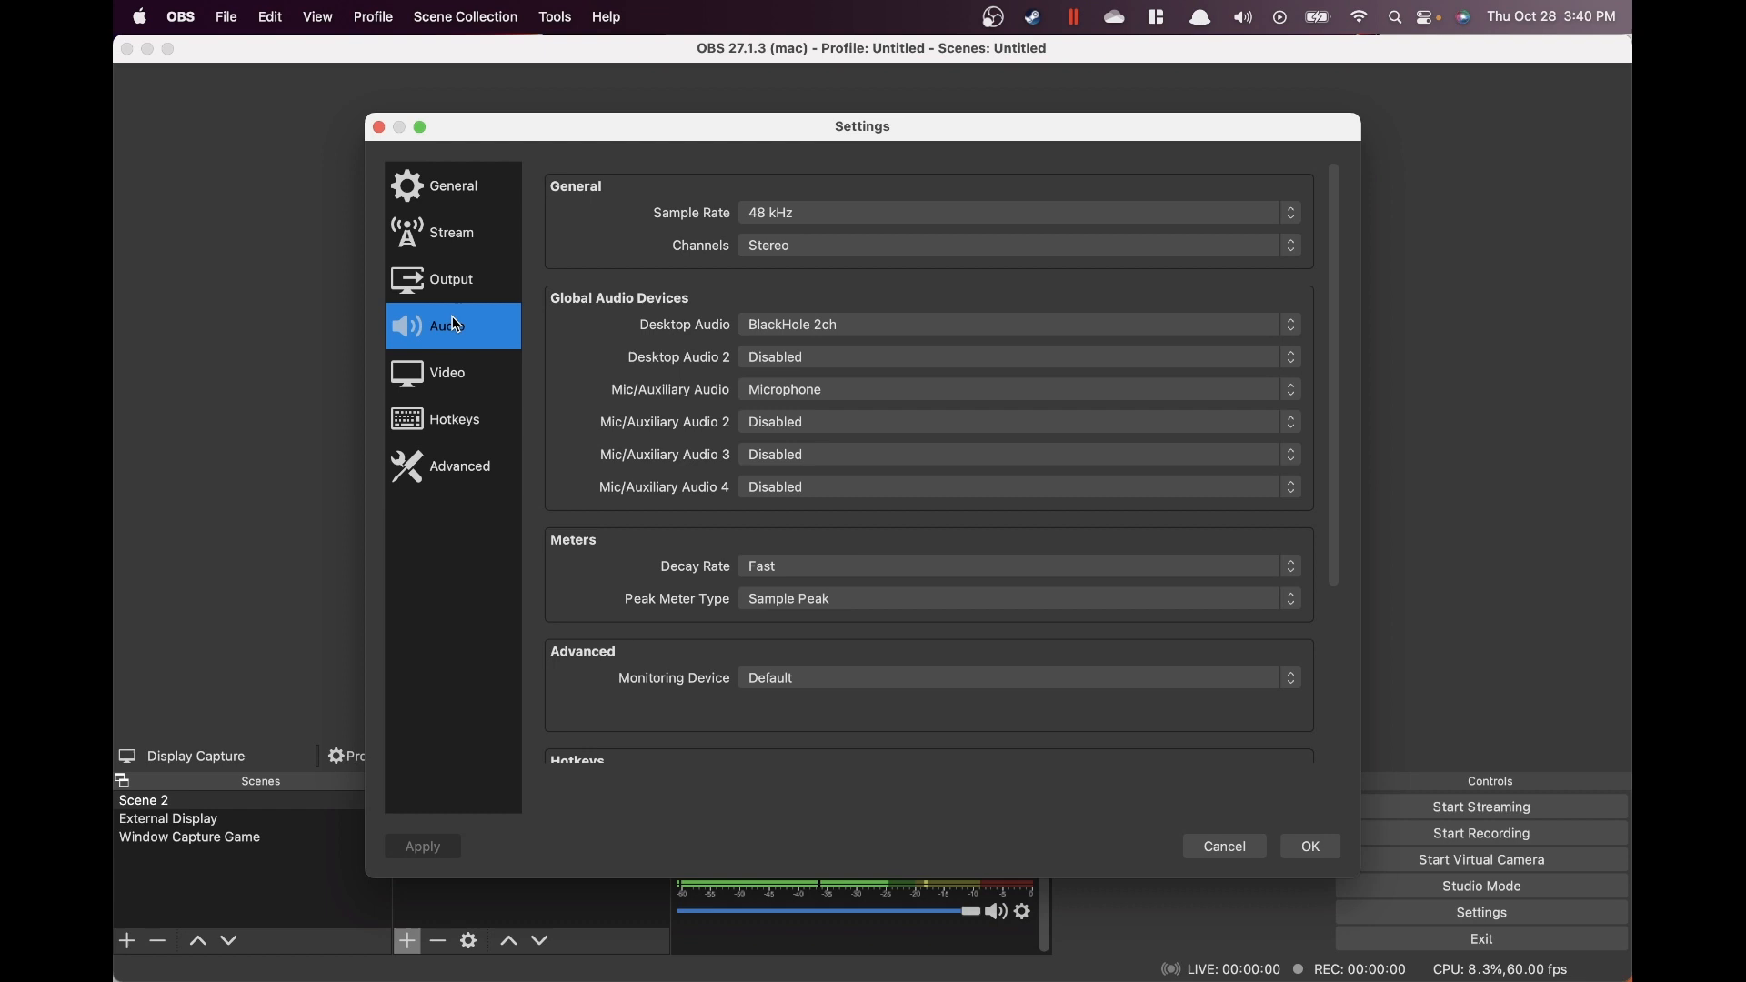
left_click(853, 324)
left_click(648, 314)
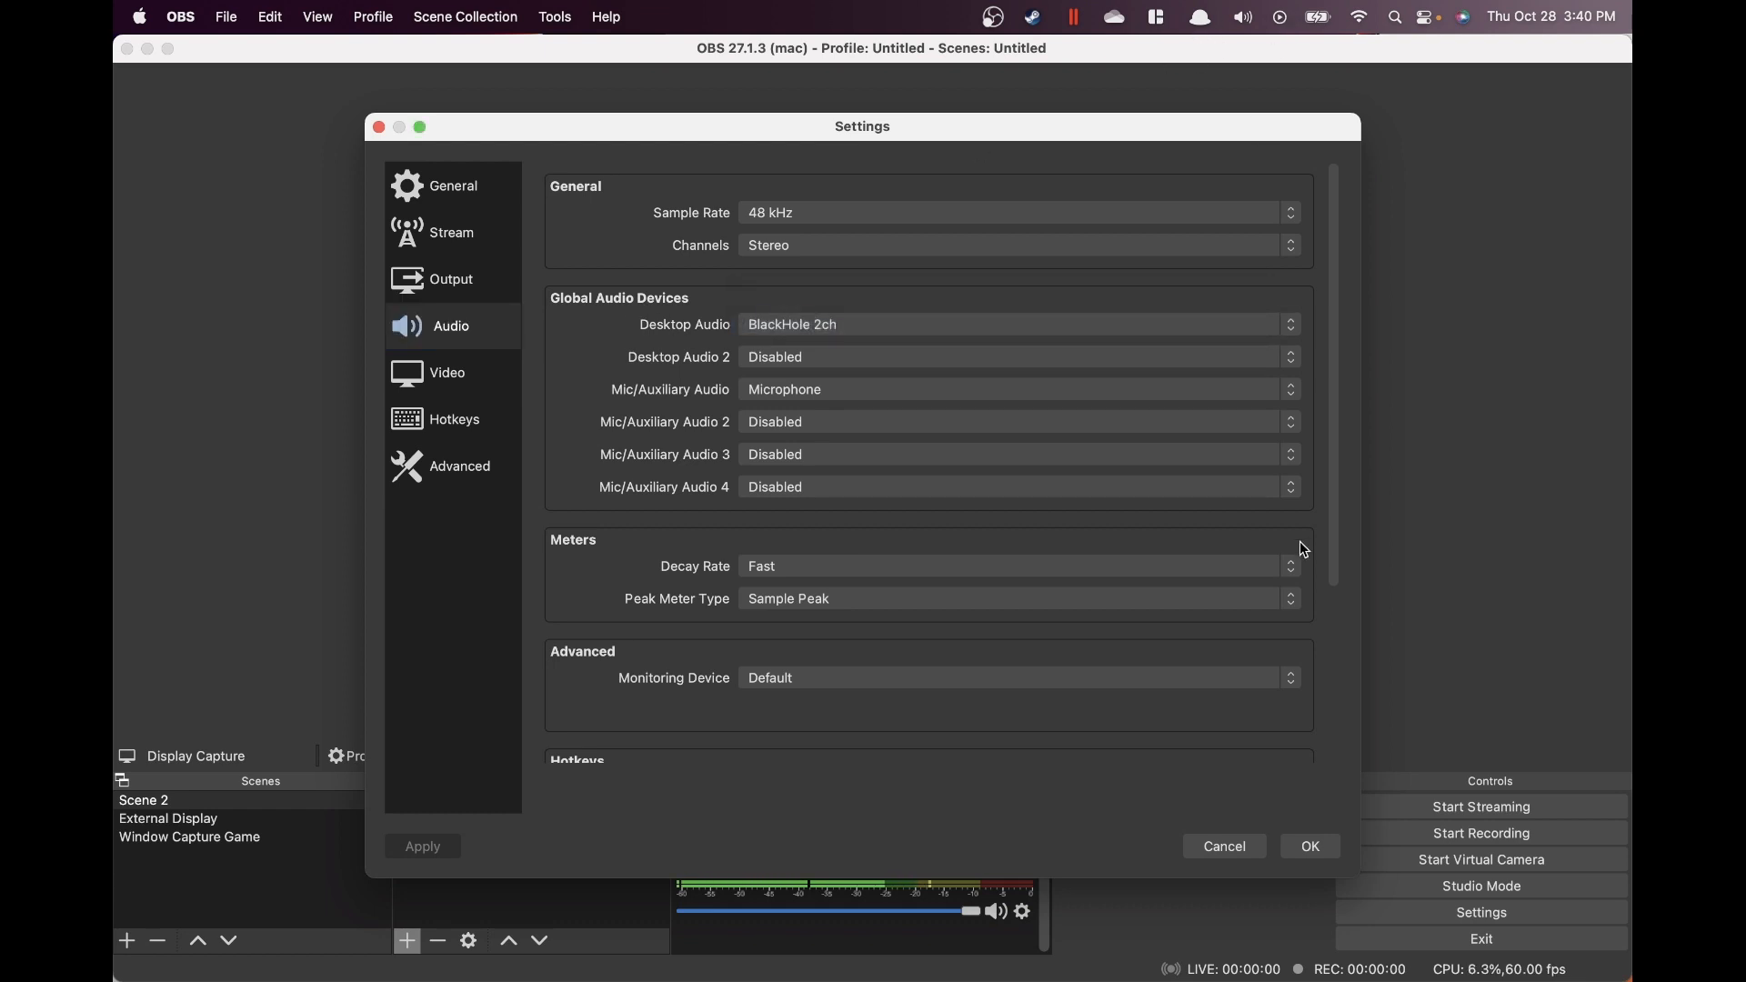
left_click(1225, 845)
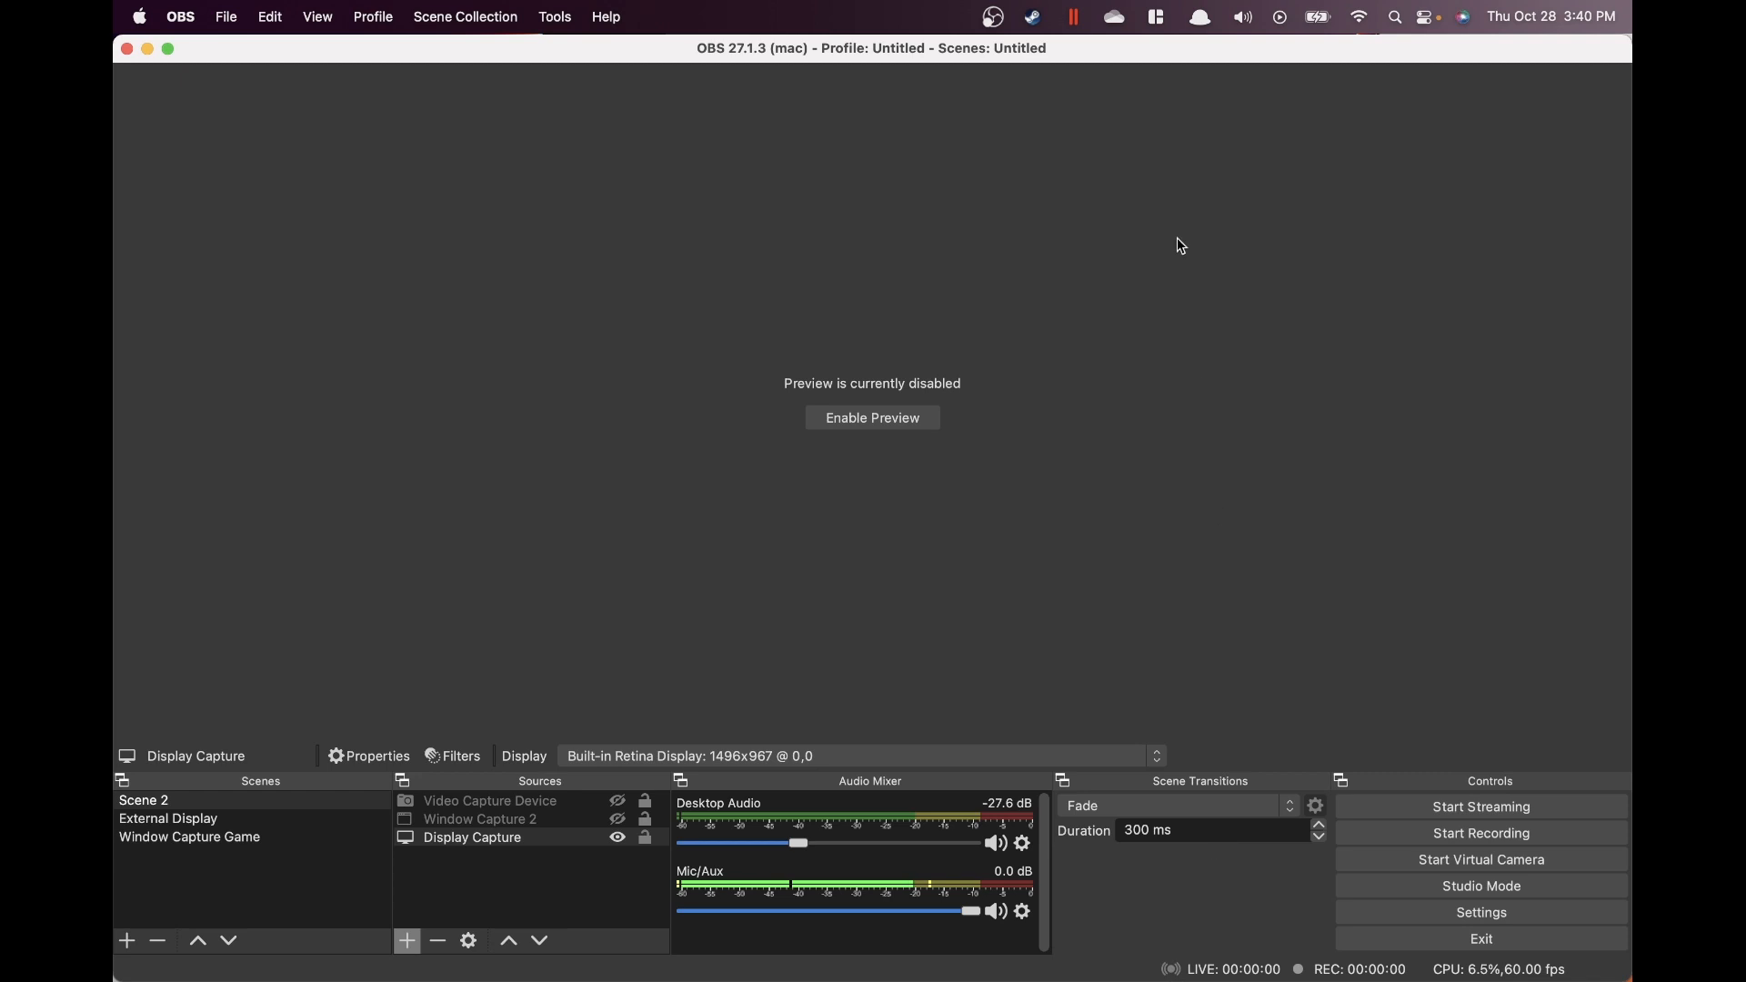
left_click(1248, 16)
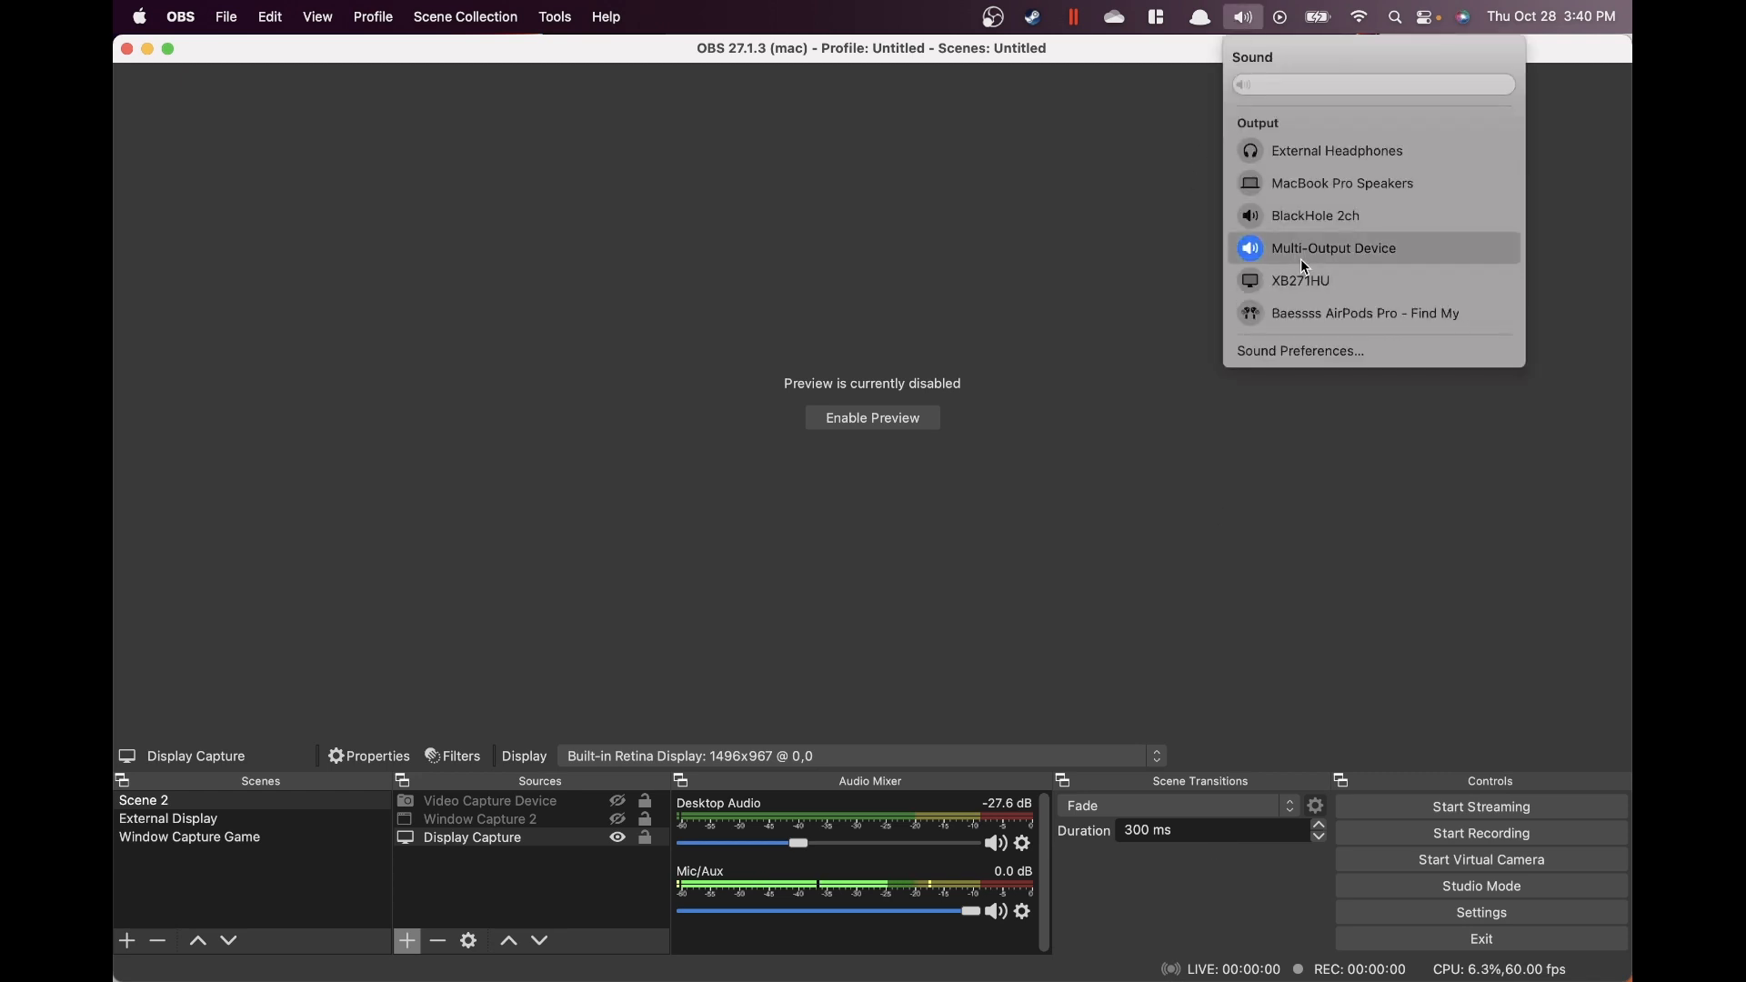
left_click(1169, 594)
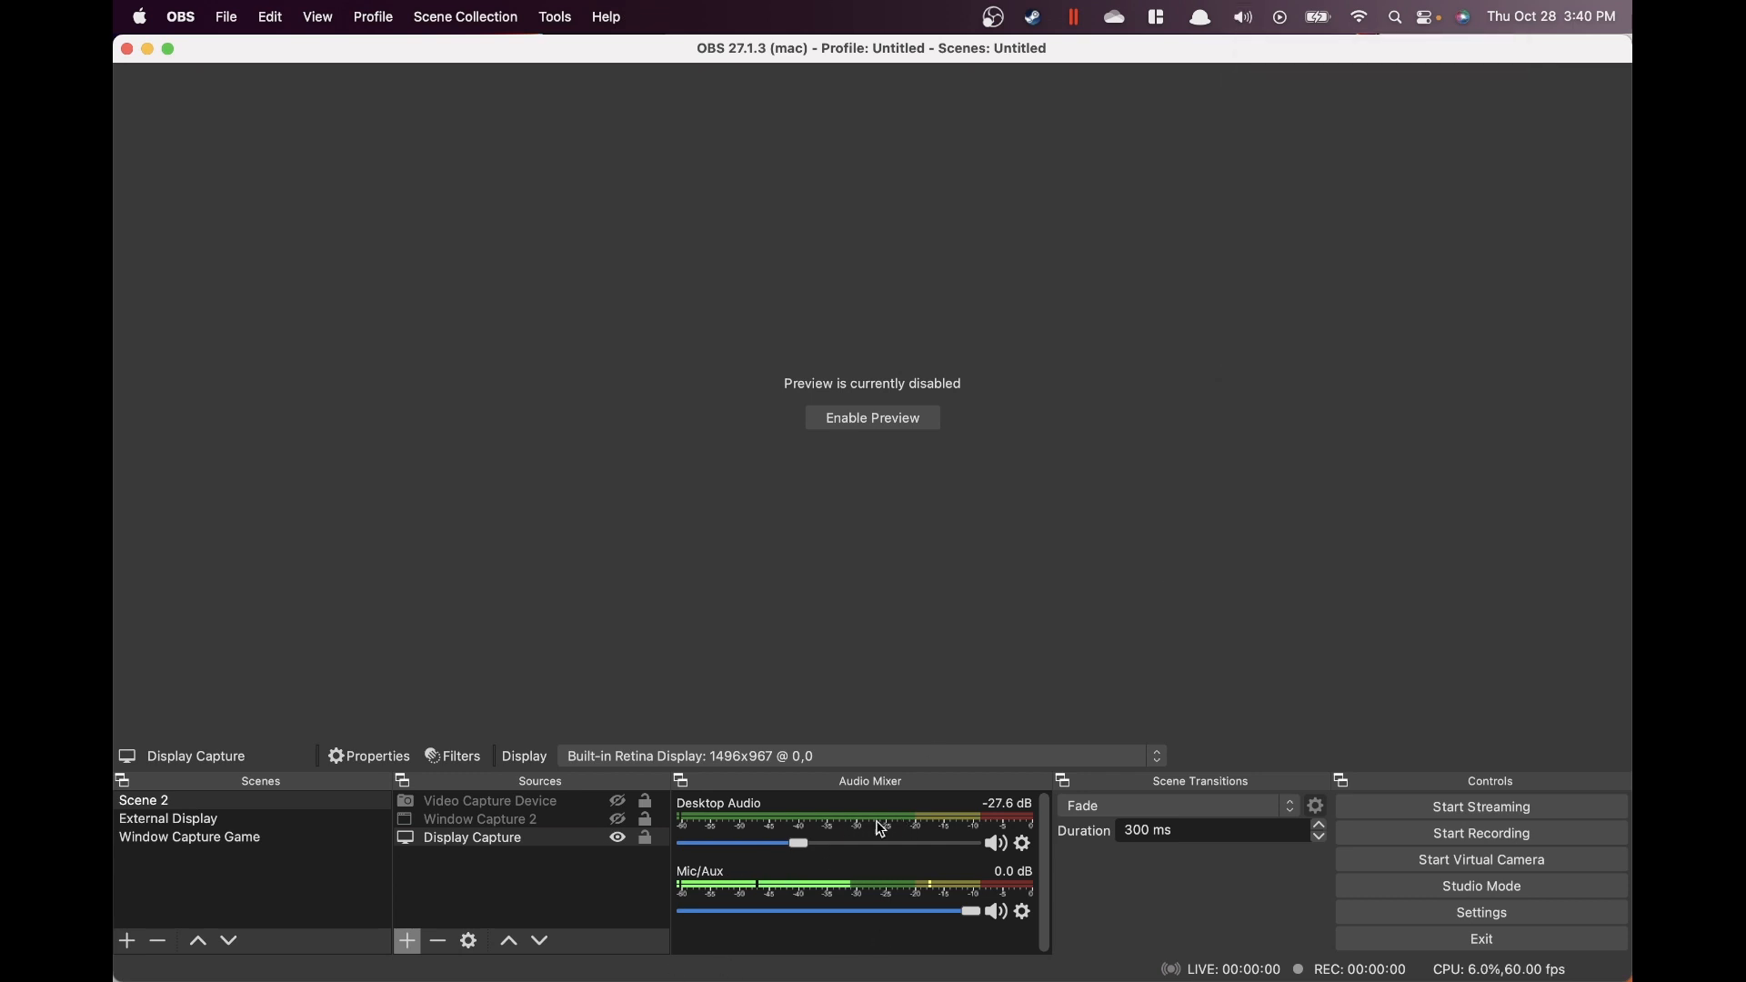
Review the Desktop Audio and Mic/Auxiliary Audio device assignments in the audio settings, and cancel without changes
left_click(1369, 909)
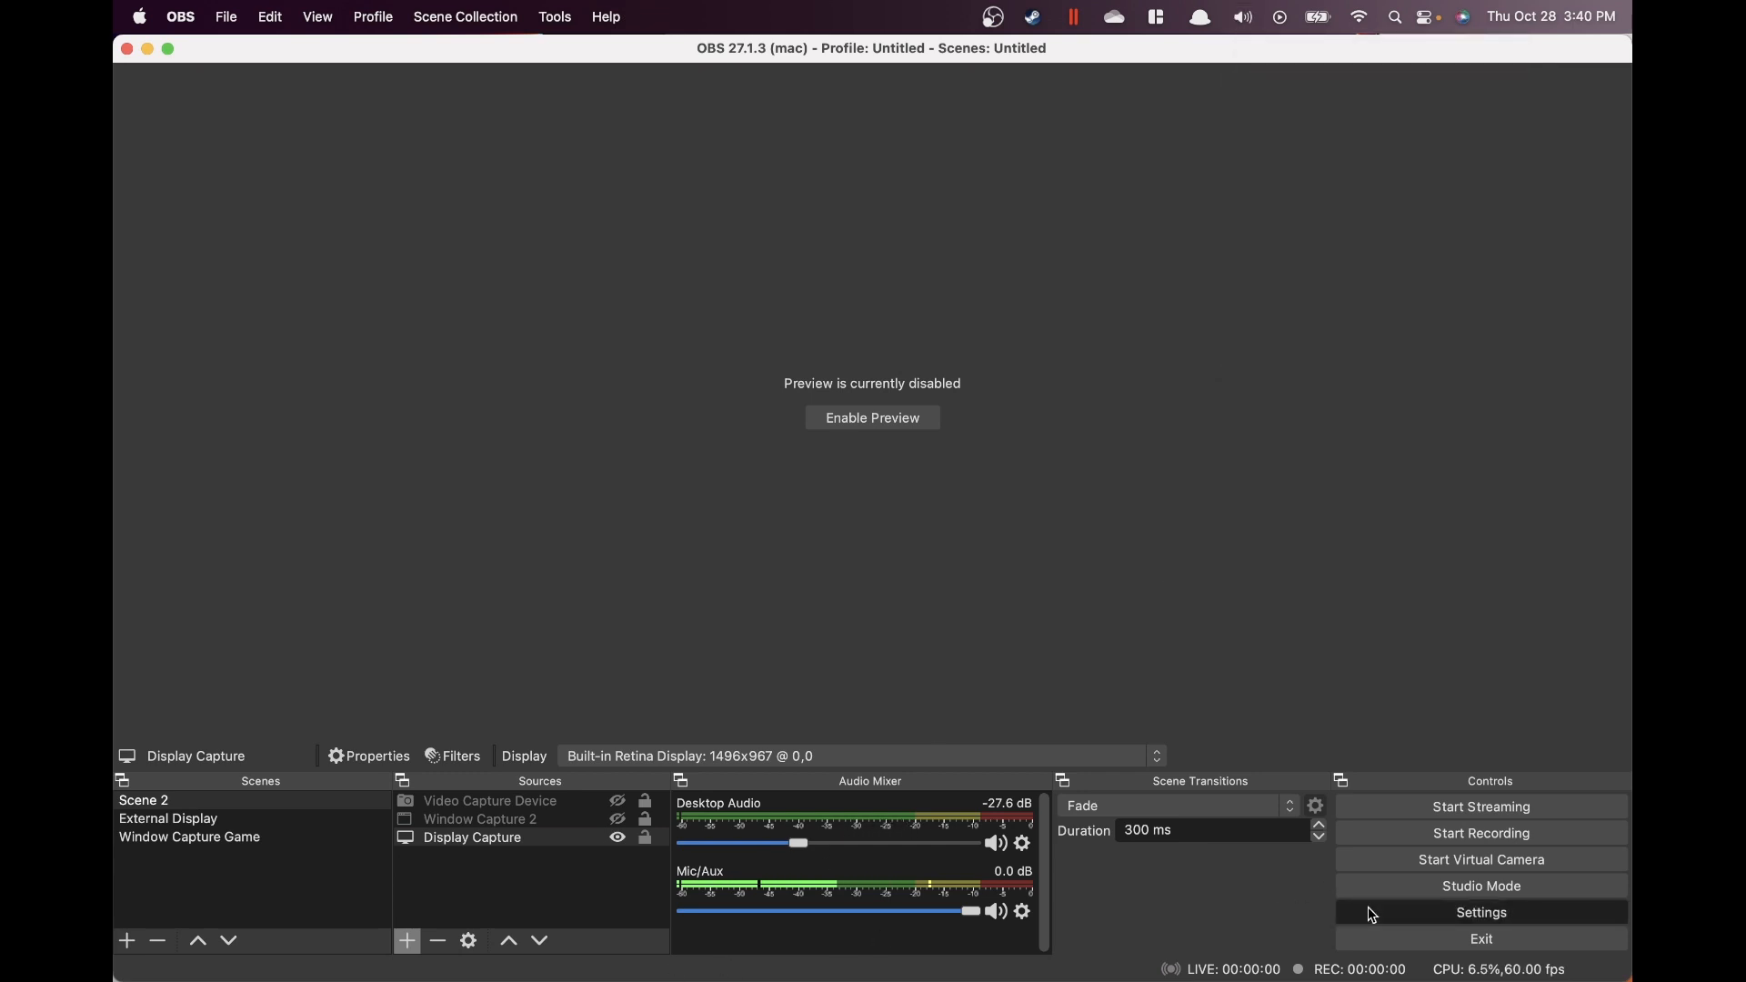
left_click(464, 349)
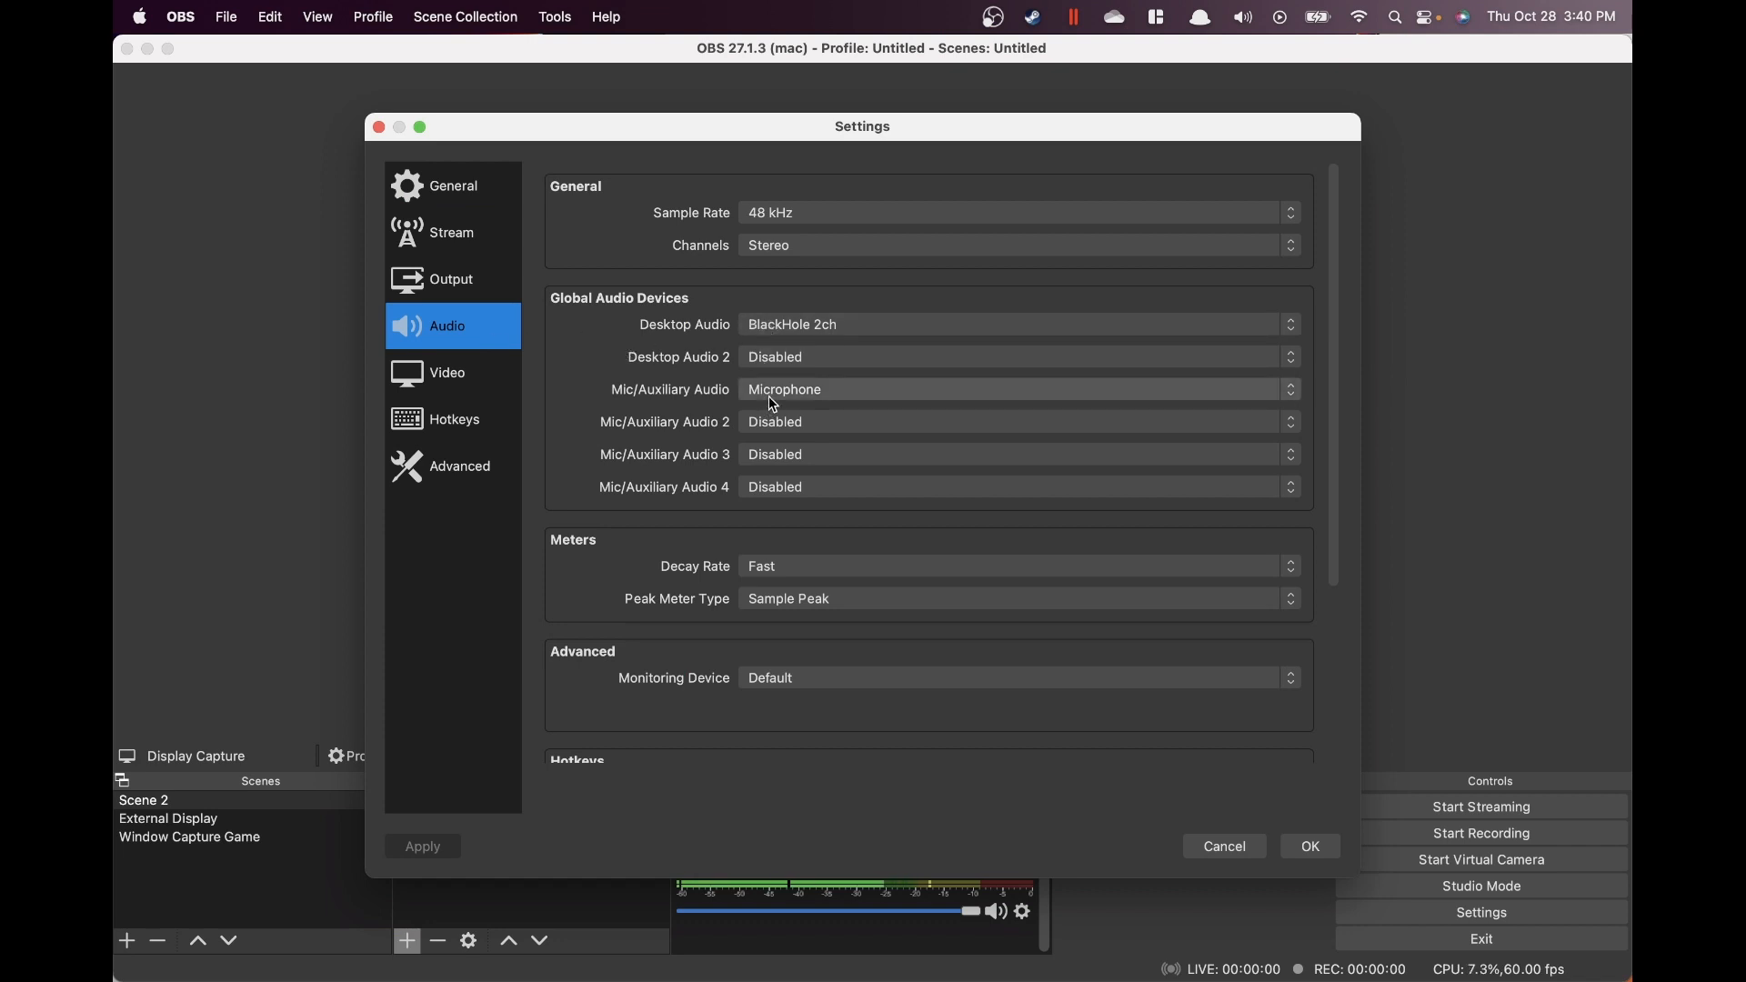
left_click(1219, 846)
Enable track 1 for Mic/Aux in the advanced audio properties, and close the dialog
right_click(855, 868)
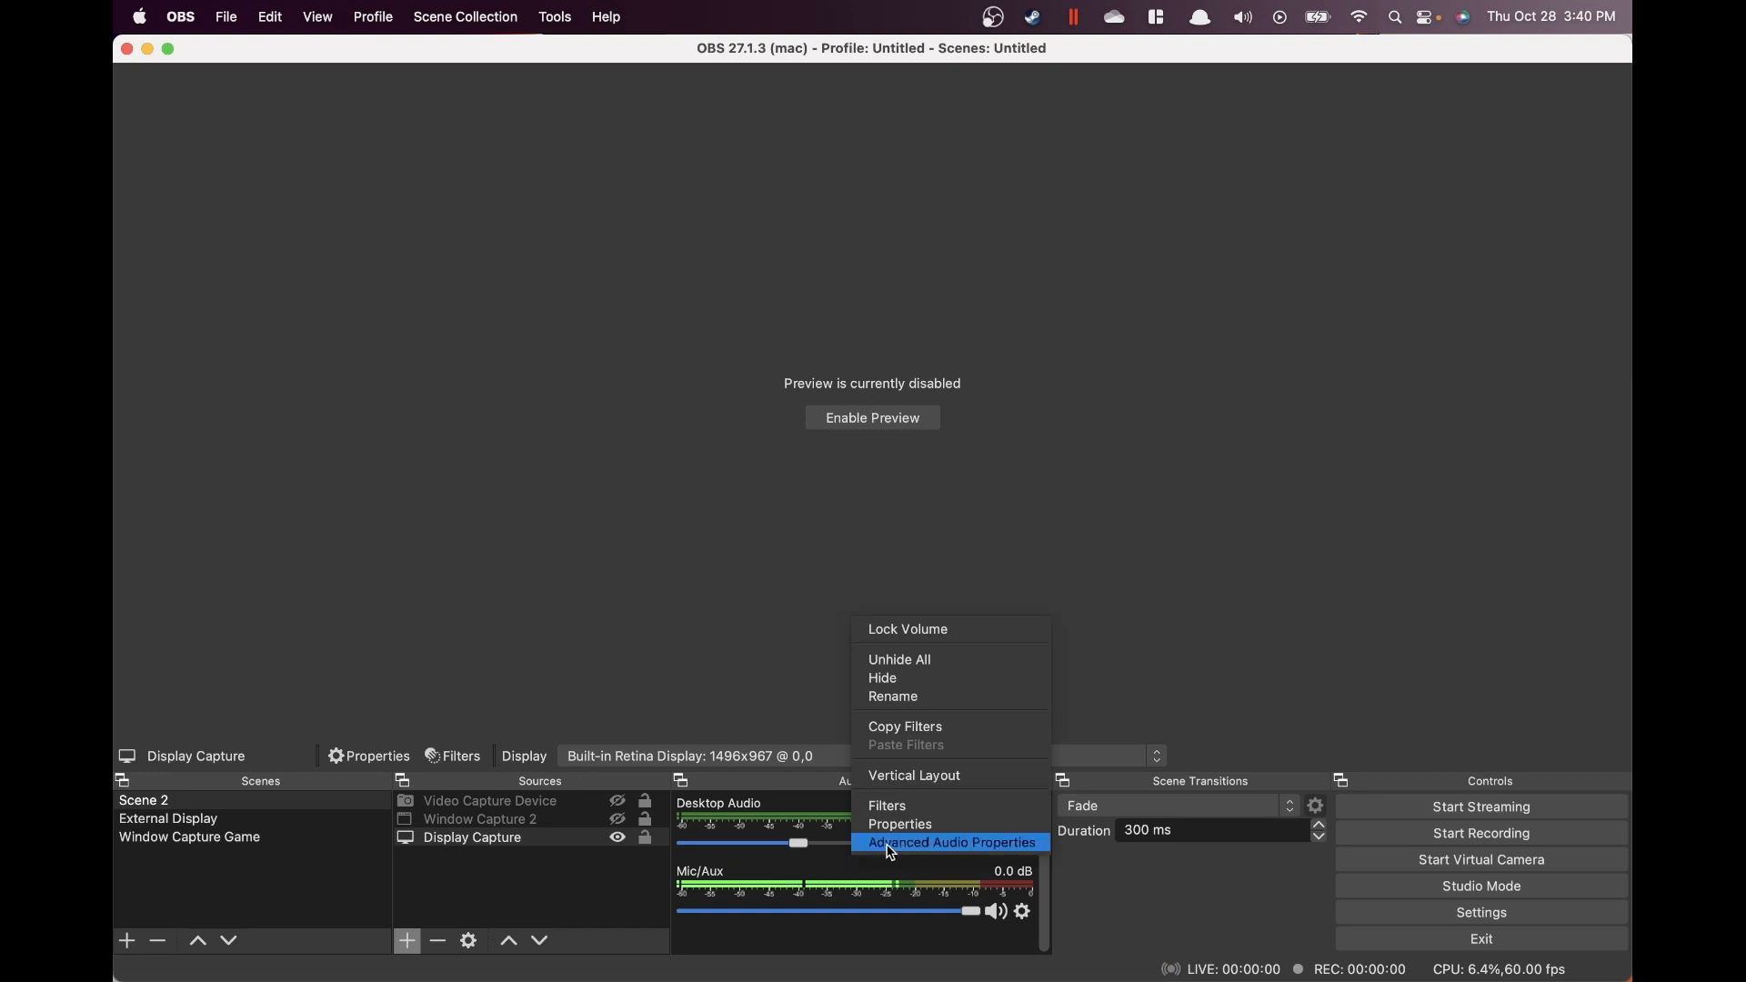
left_click(893, 846)
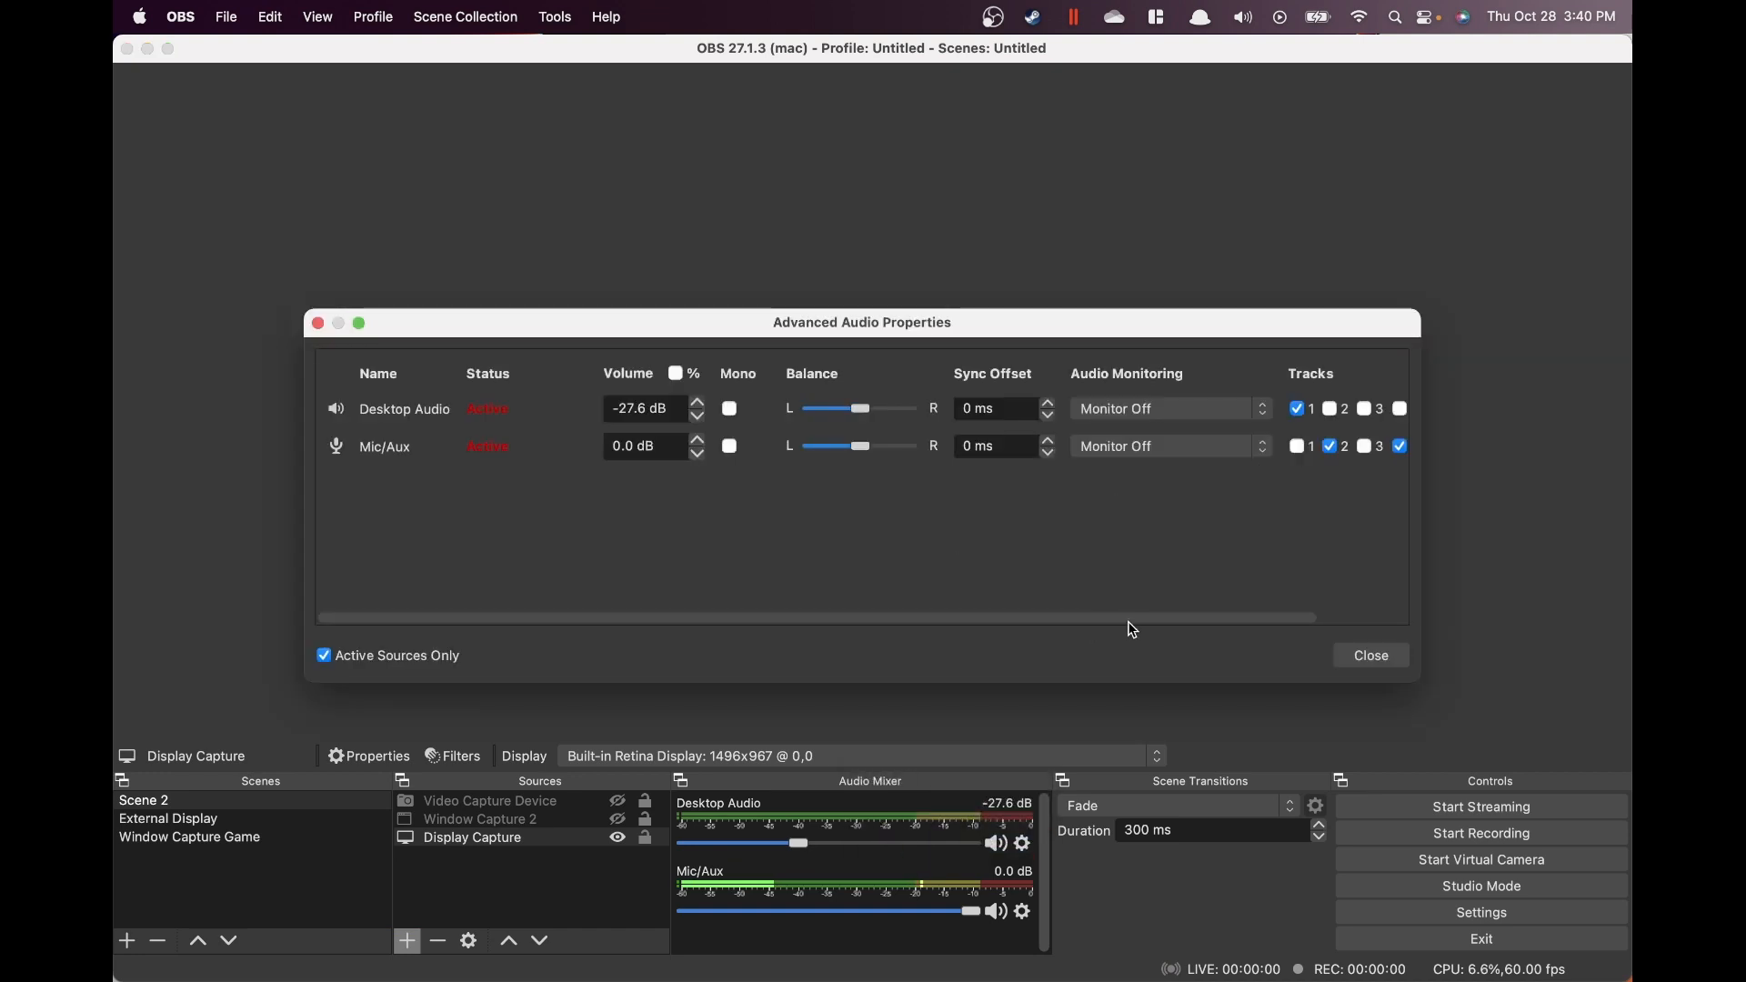
left_click_drag(1129, 623, 1246, 612)
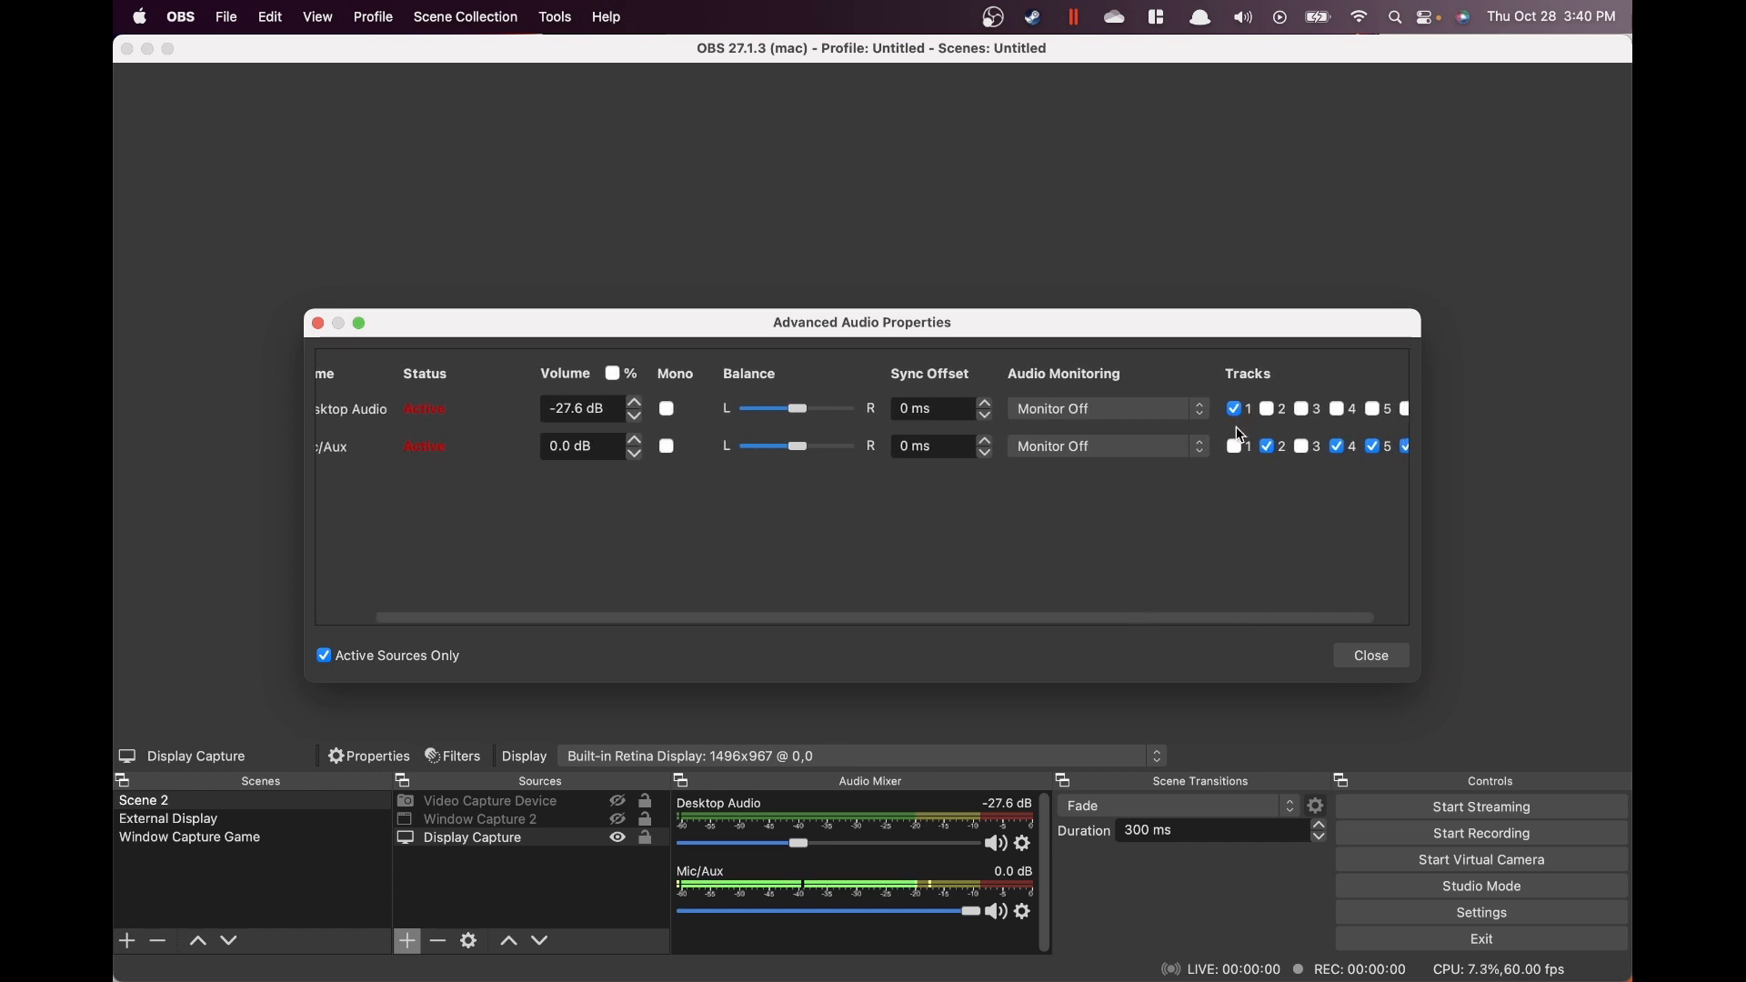
left_click_drag(1239, 622, 1192, 612)
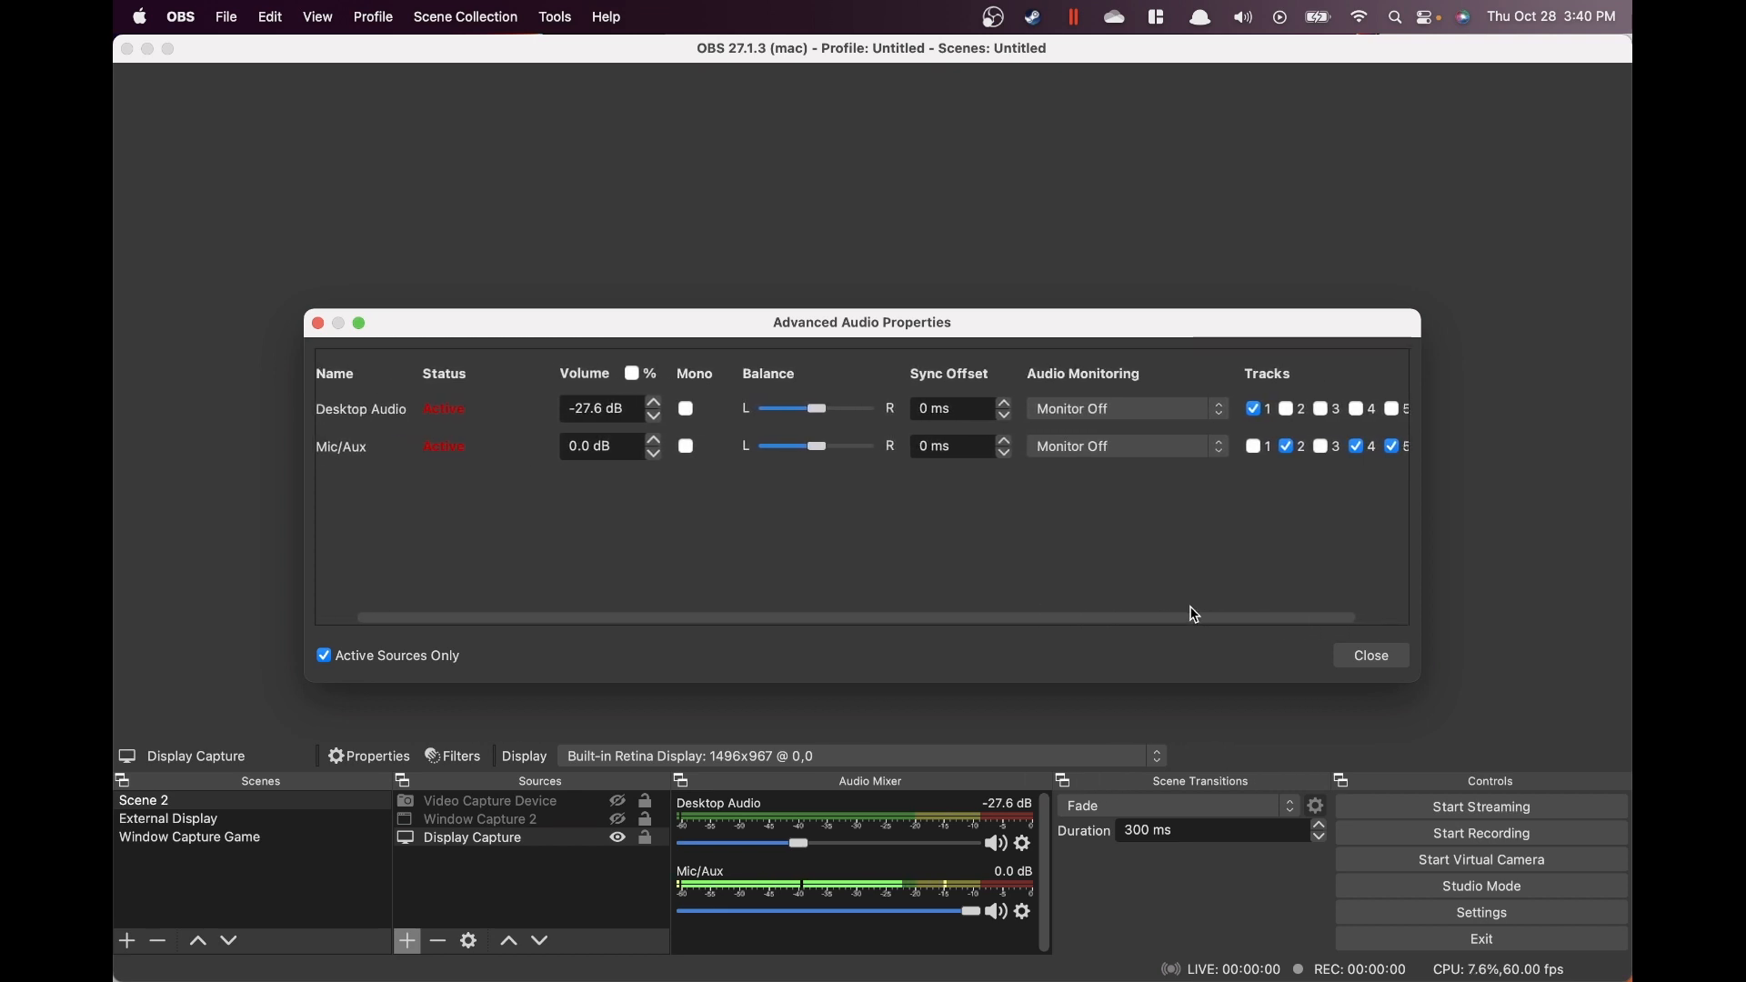
left_click(1259, 450)
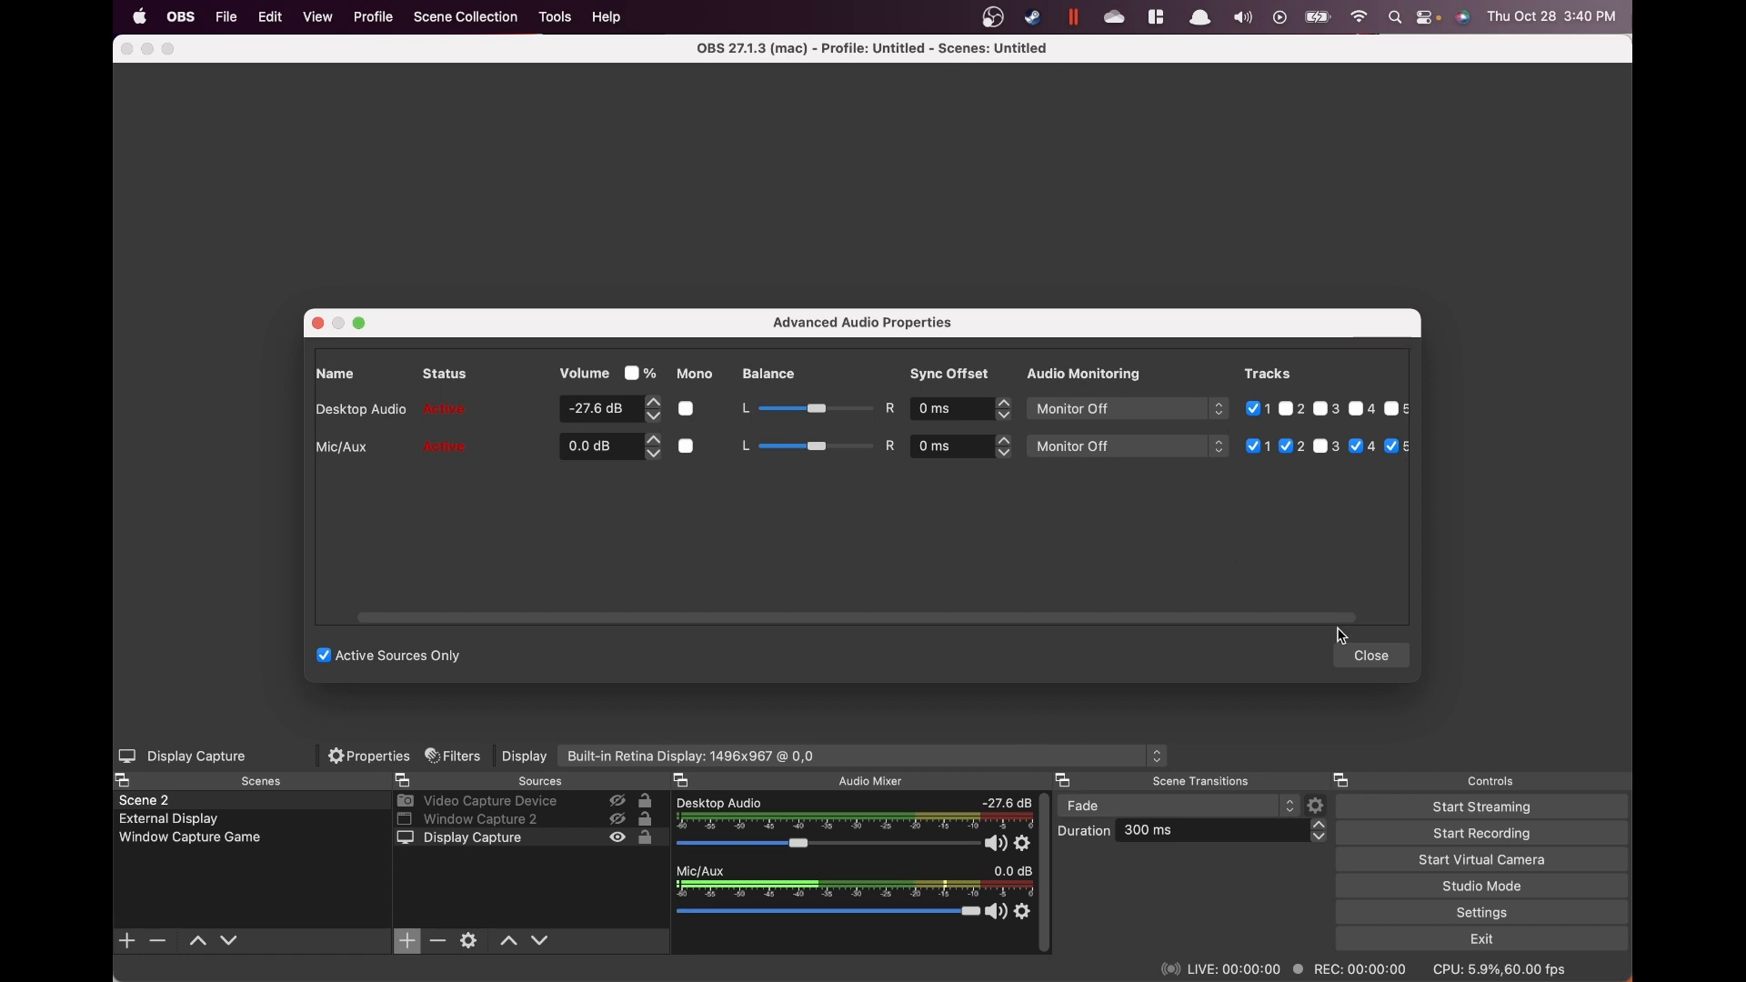
left_click(1386, 656)
Switch to Microsoft Edge, check the live stream on the Twitch channel page, and return to OBS
key("ctrl+Up")
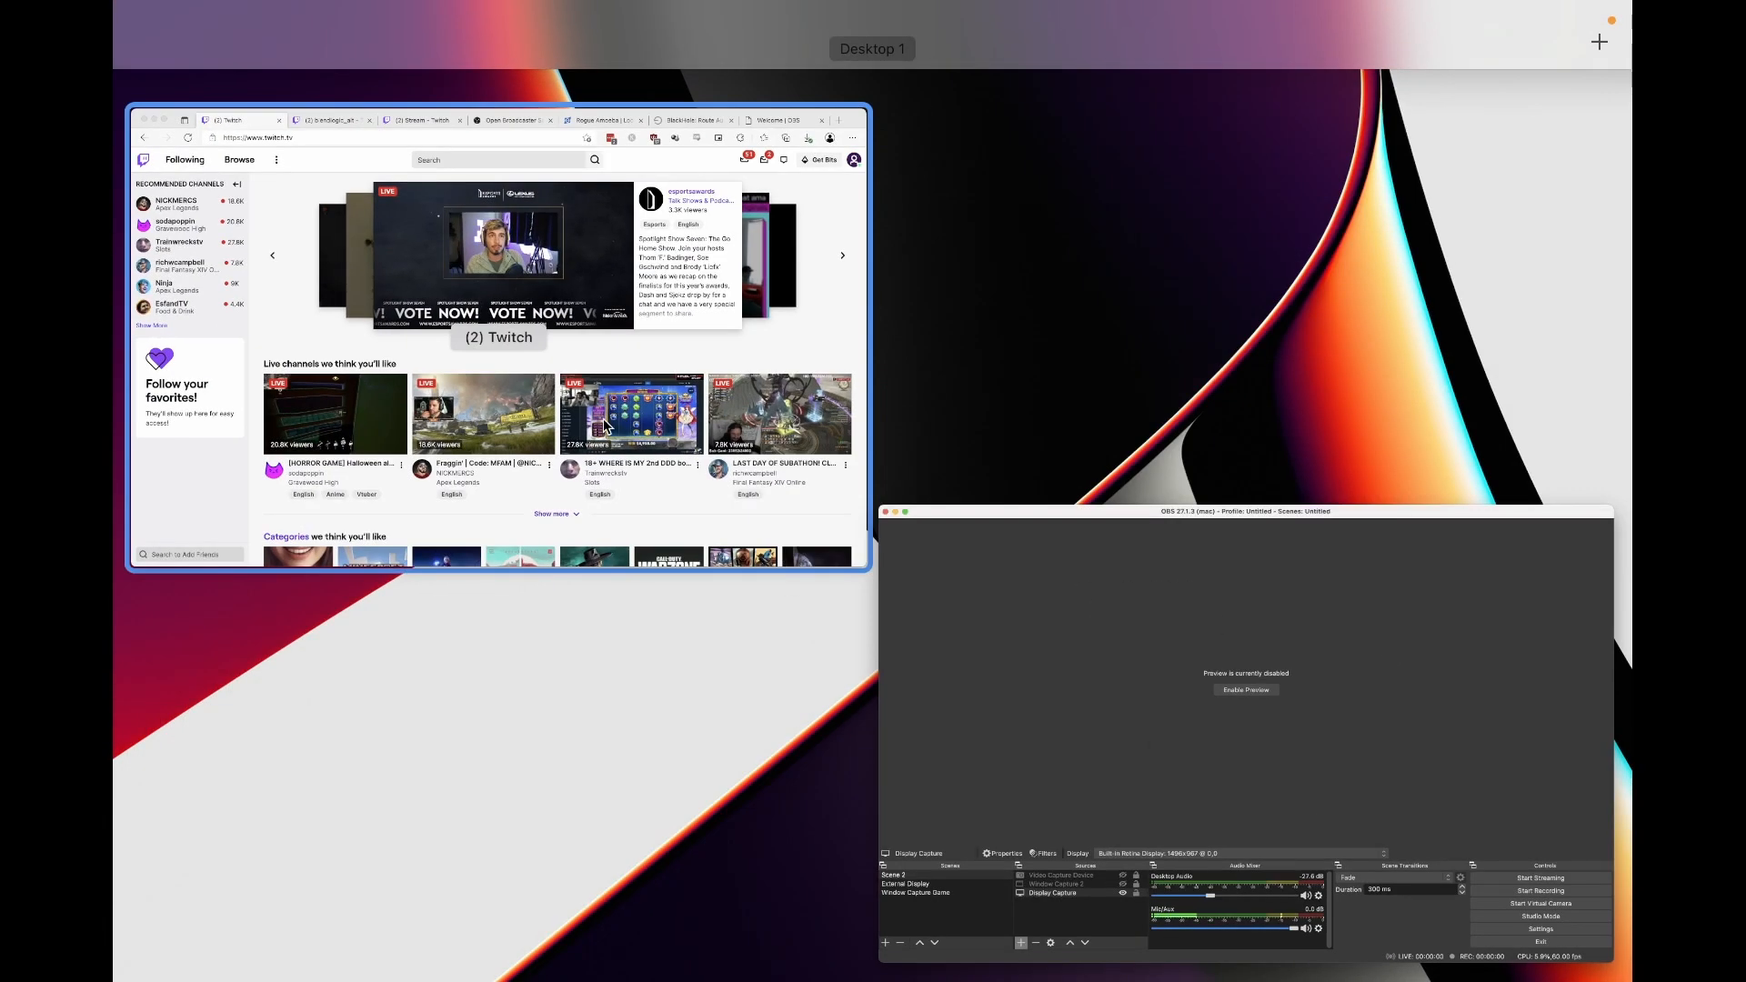
left_click(498, 291)
left_click(511, 64)
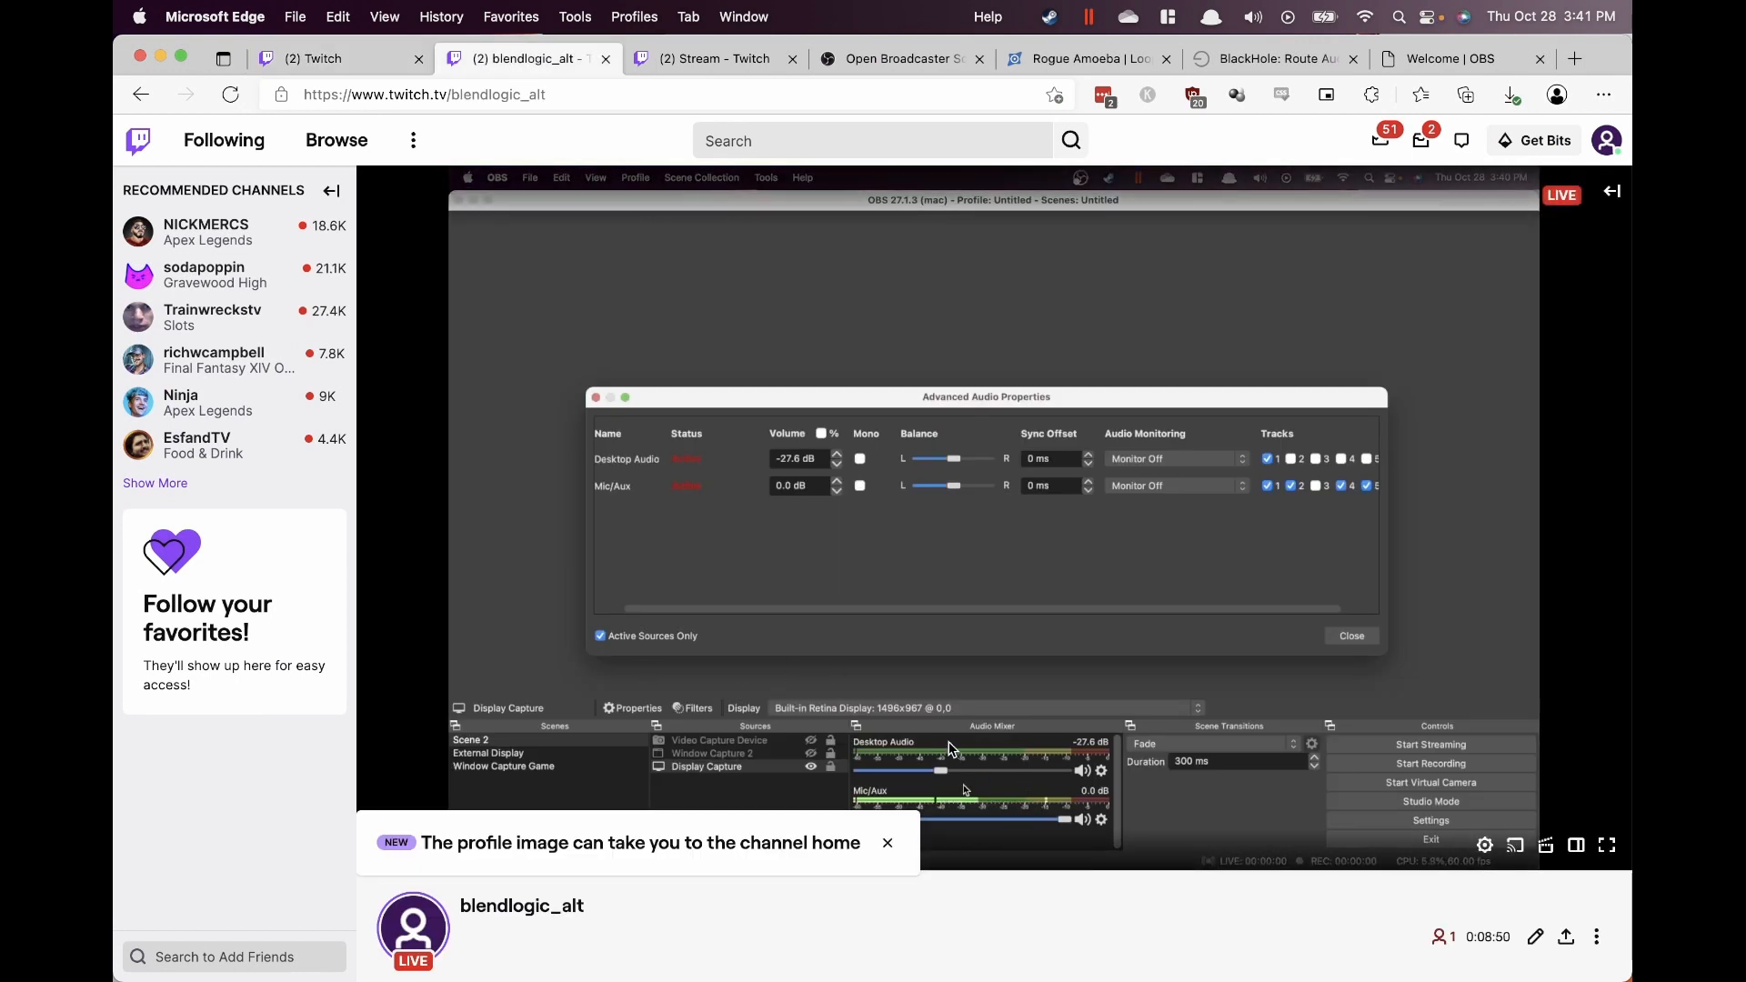
key("ctrl+Up")
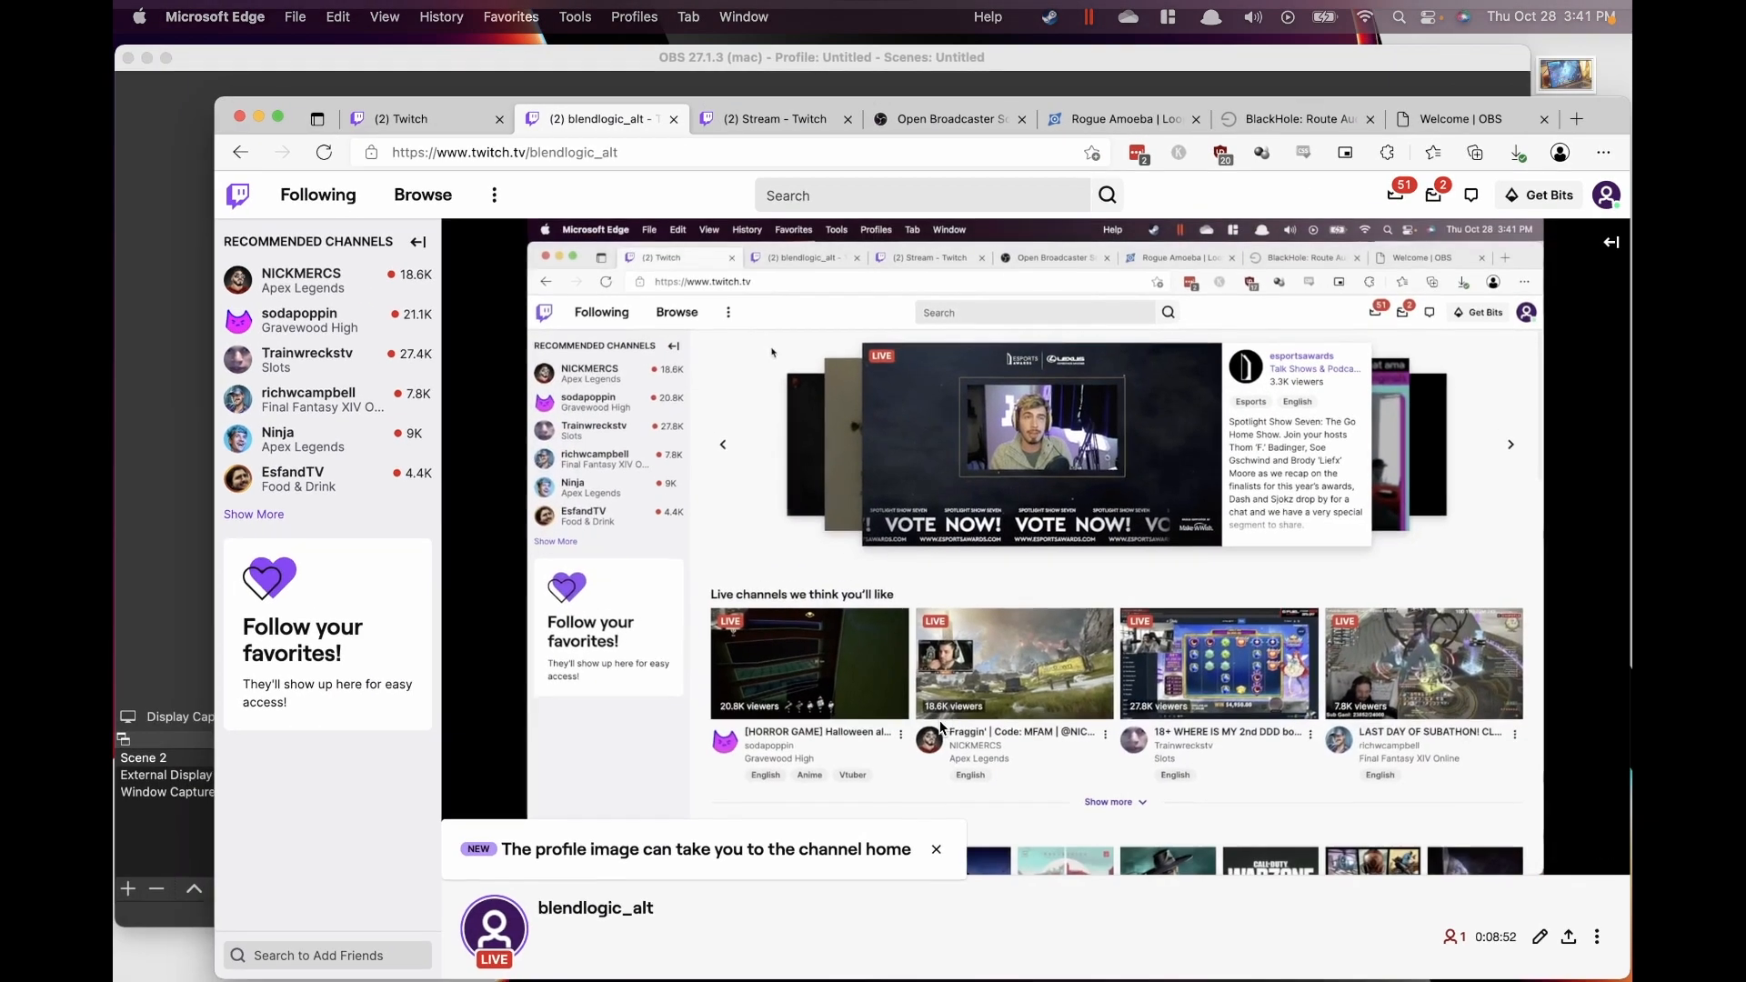
left_click(701, 414)
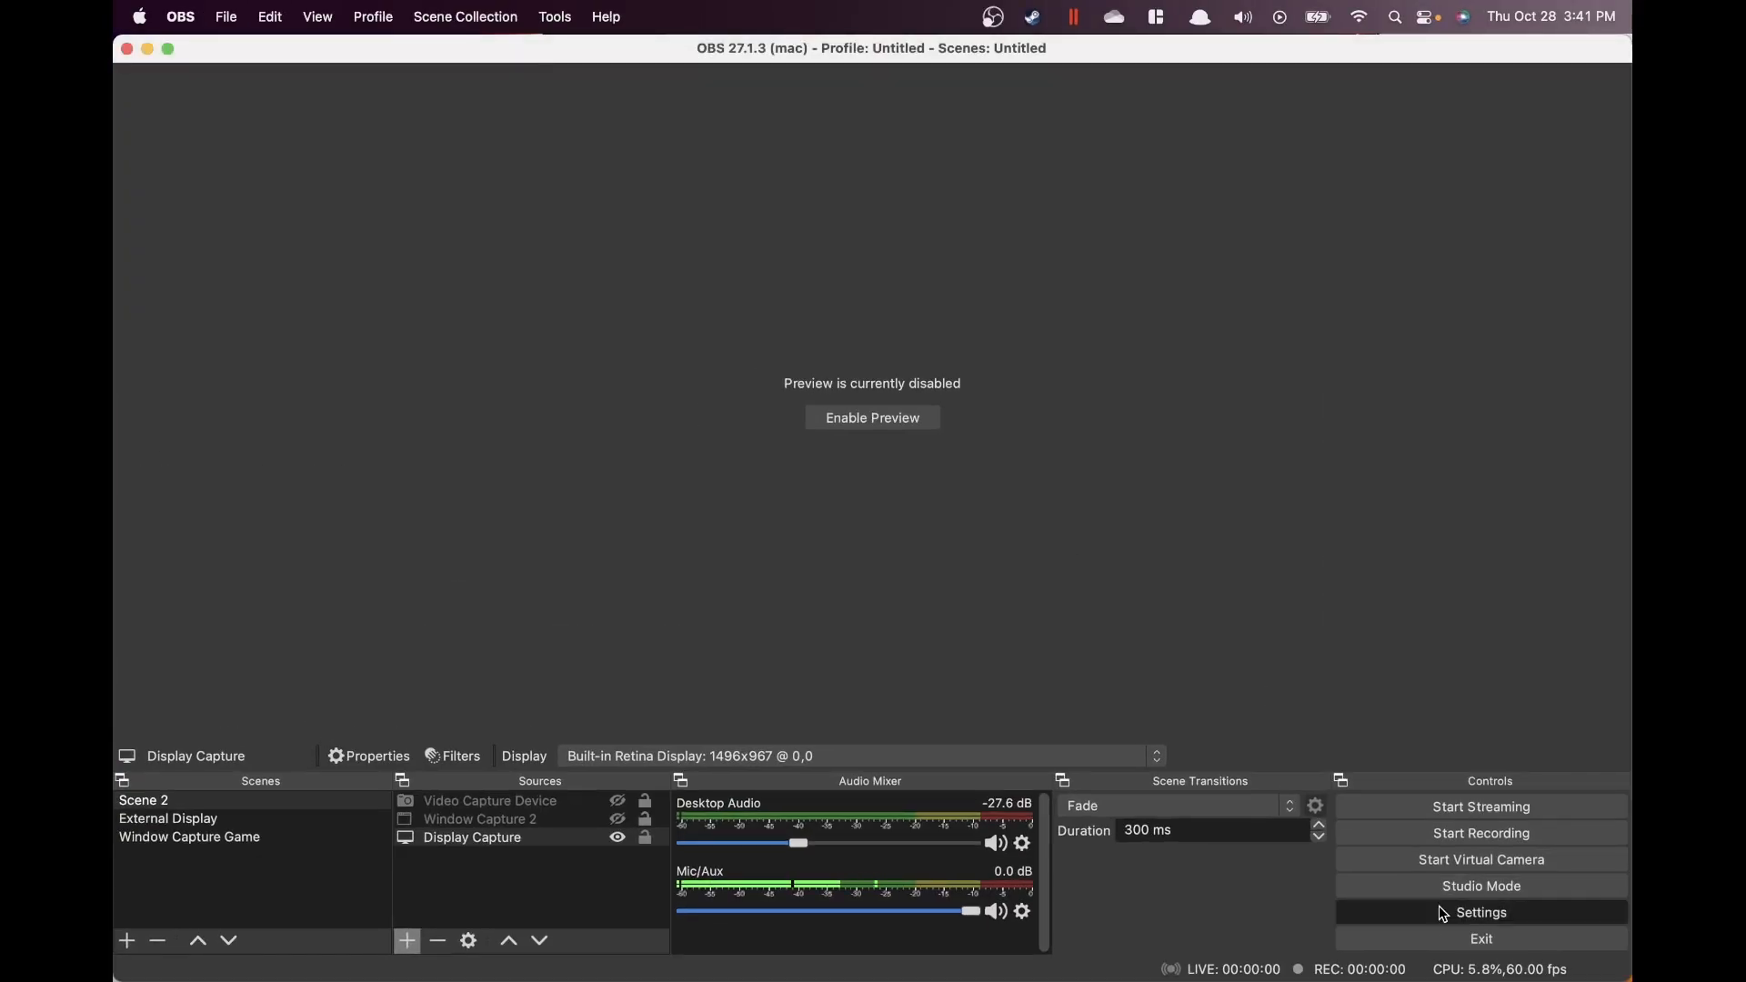
Review the audio track selection in the streaming output settings, and cancel without changes
left_click(1441, 910)
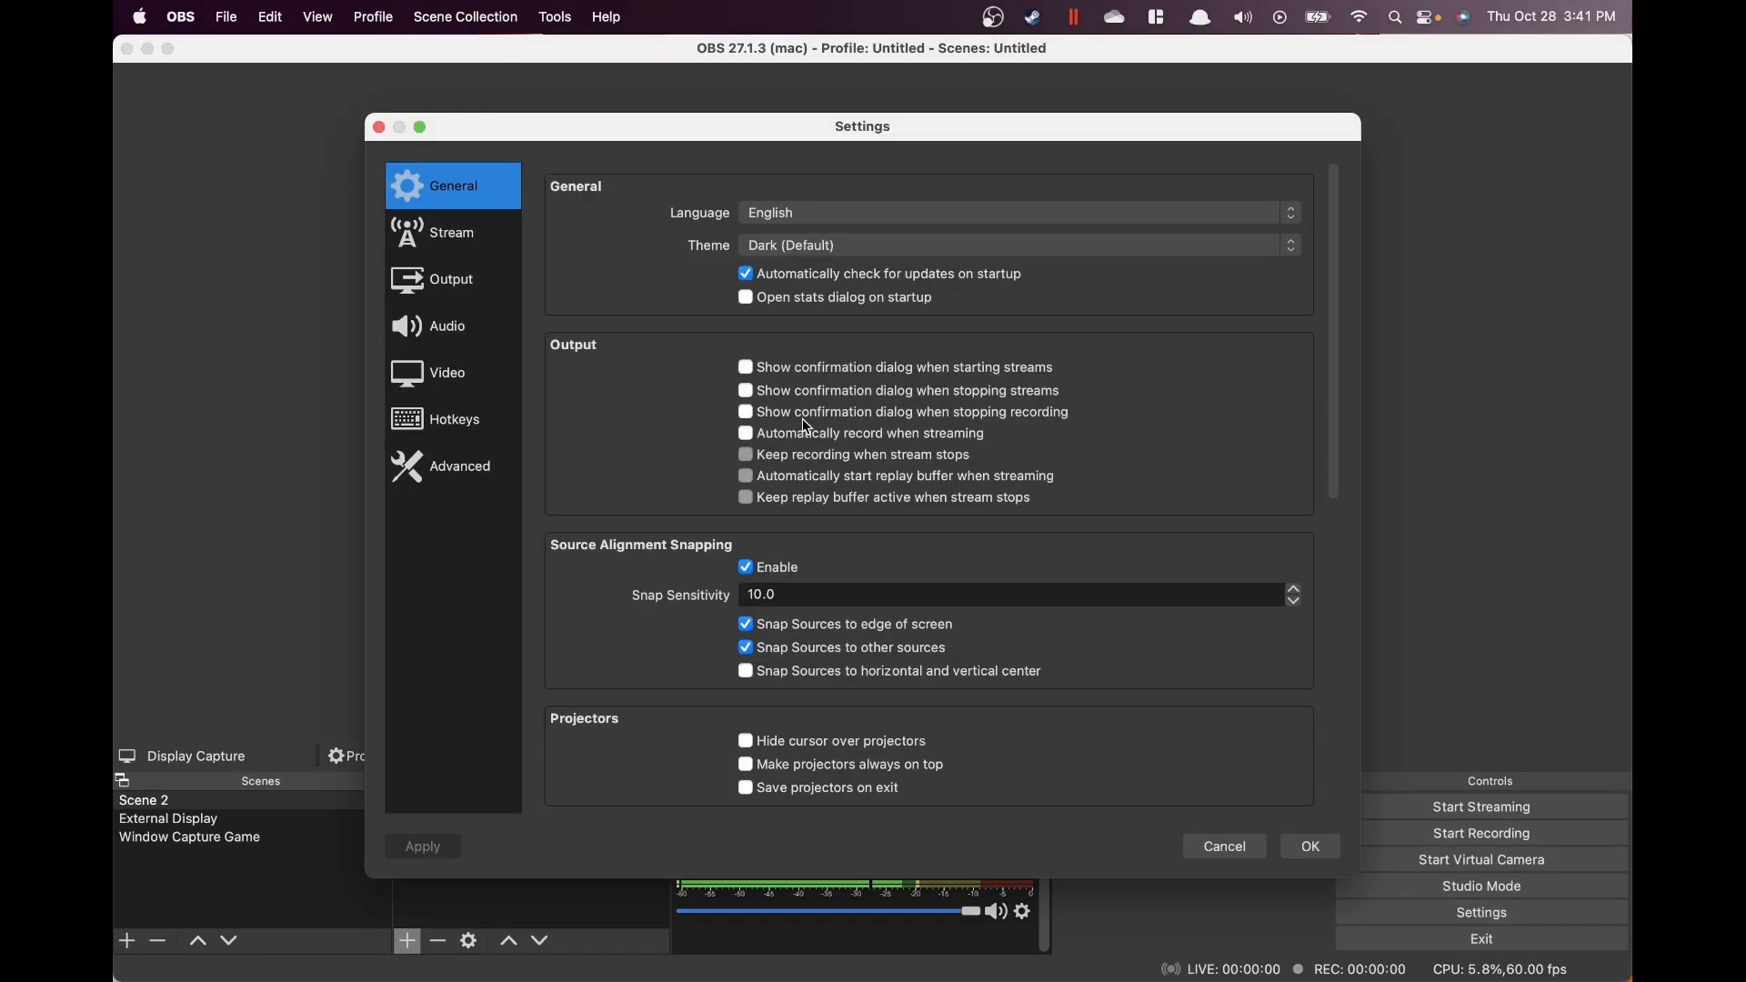
left_click(474, 255)
left_click(462, 280)
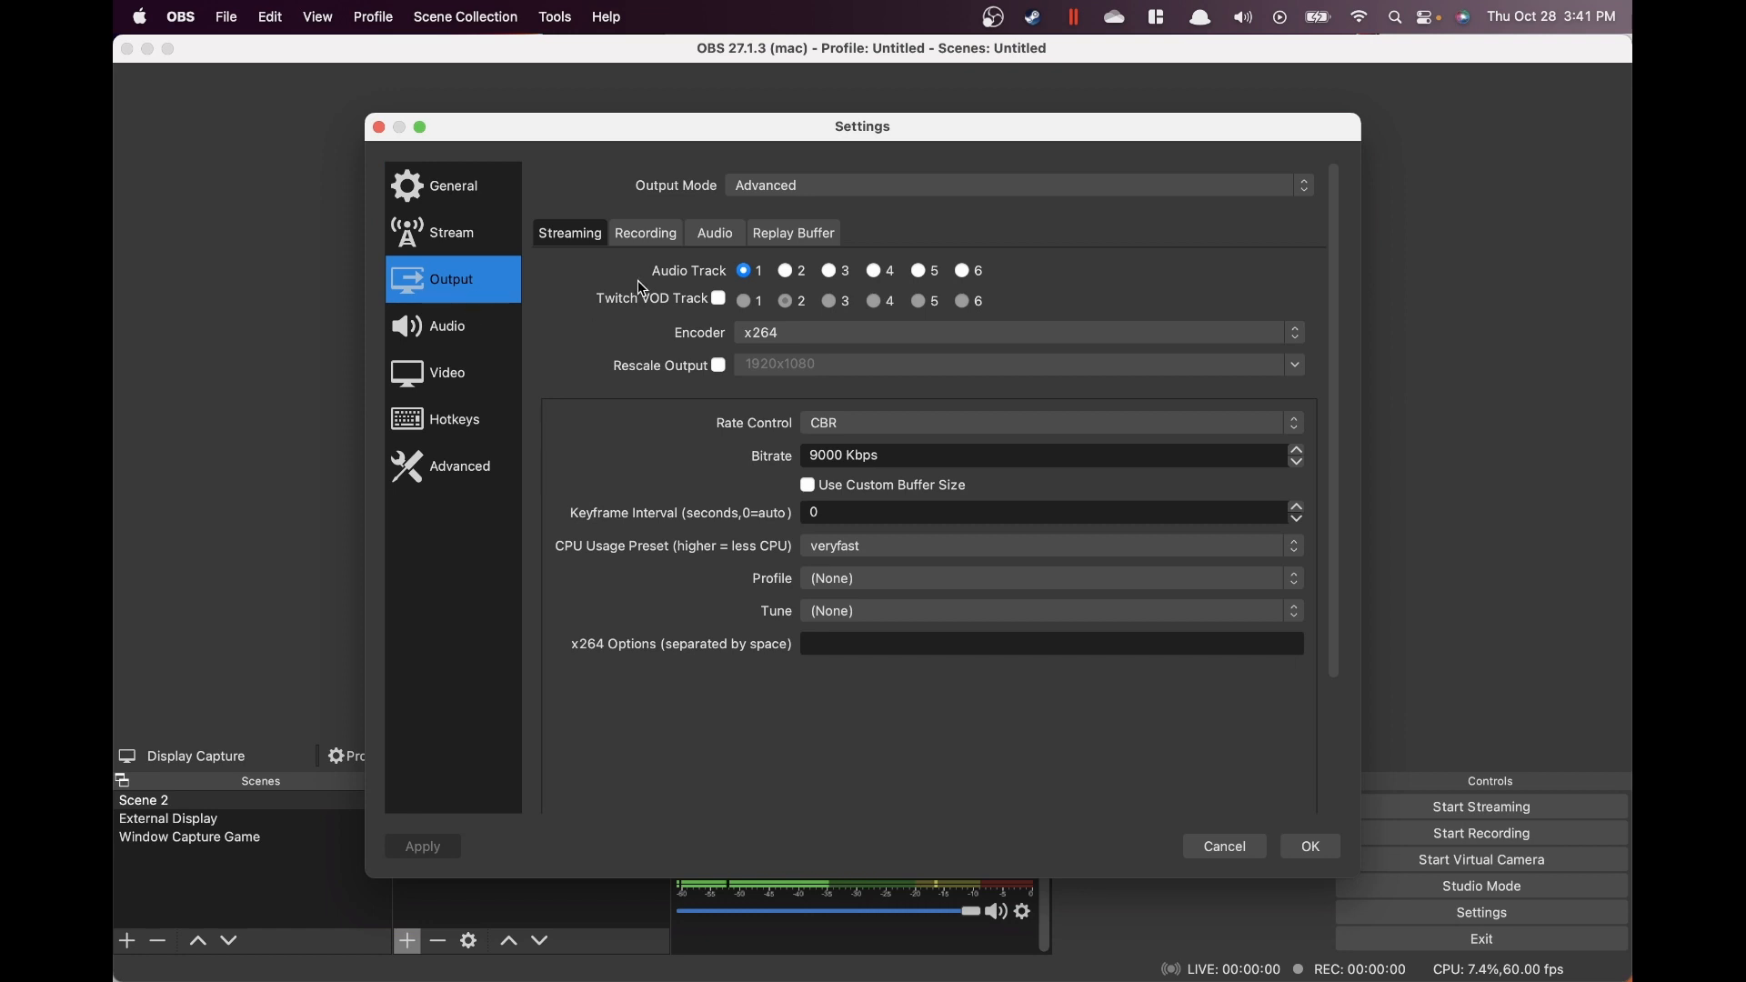
scroll(691, 421, "down", 3)
scroll(708, 477, "up", 3)
left_click(1213, 844)
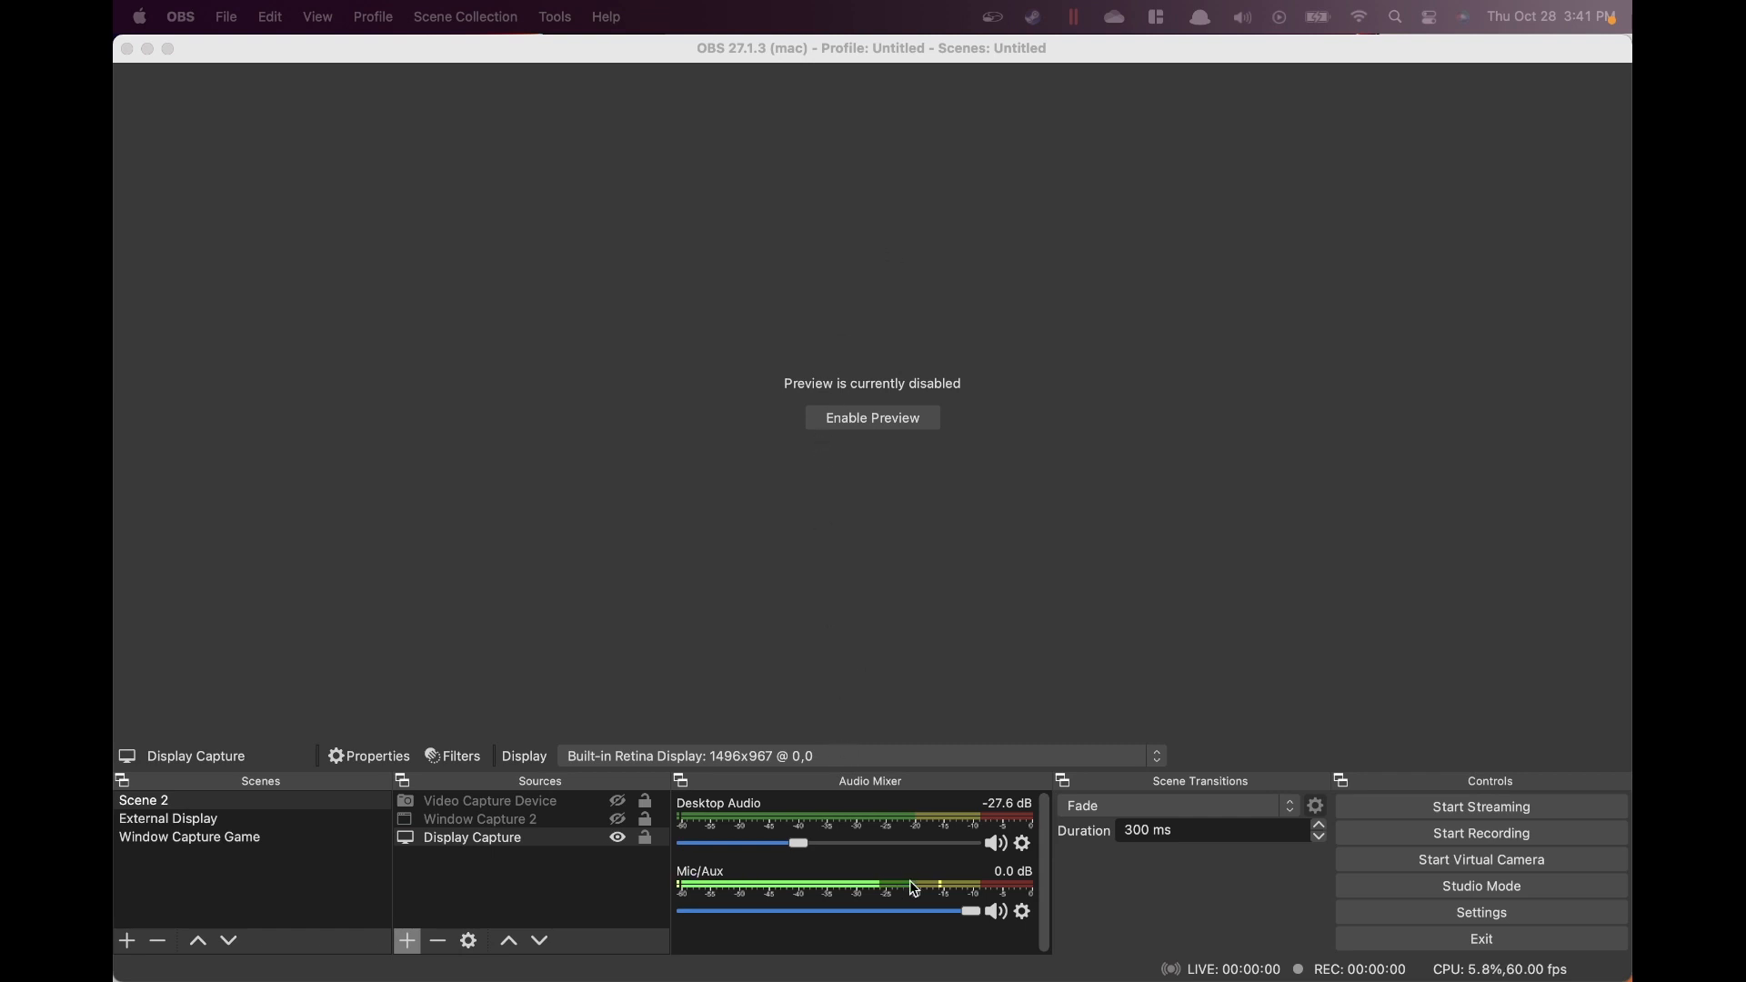
Enlarge the advanced audio properties window, enable track 2 for Desktop Audio, and move Mic/Aux from track 2 to track 3
right_click(945, 900)
left_click(973, 882)
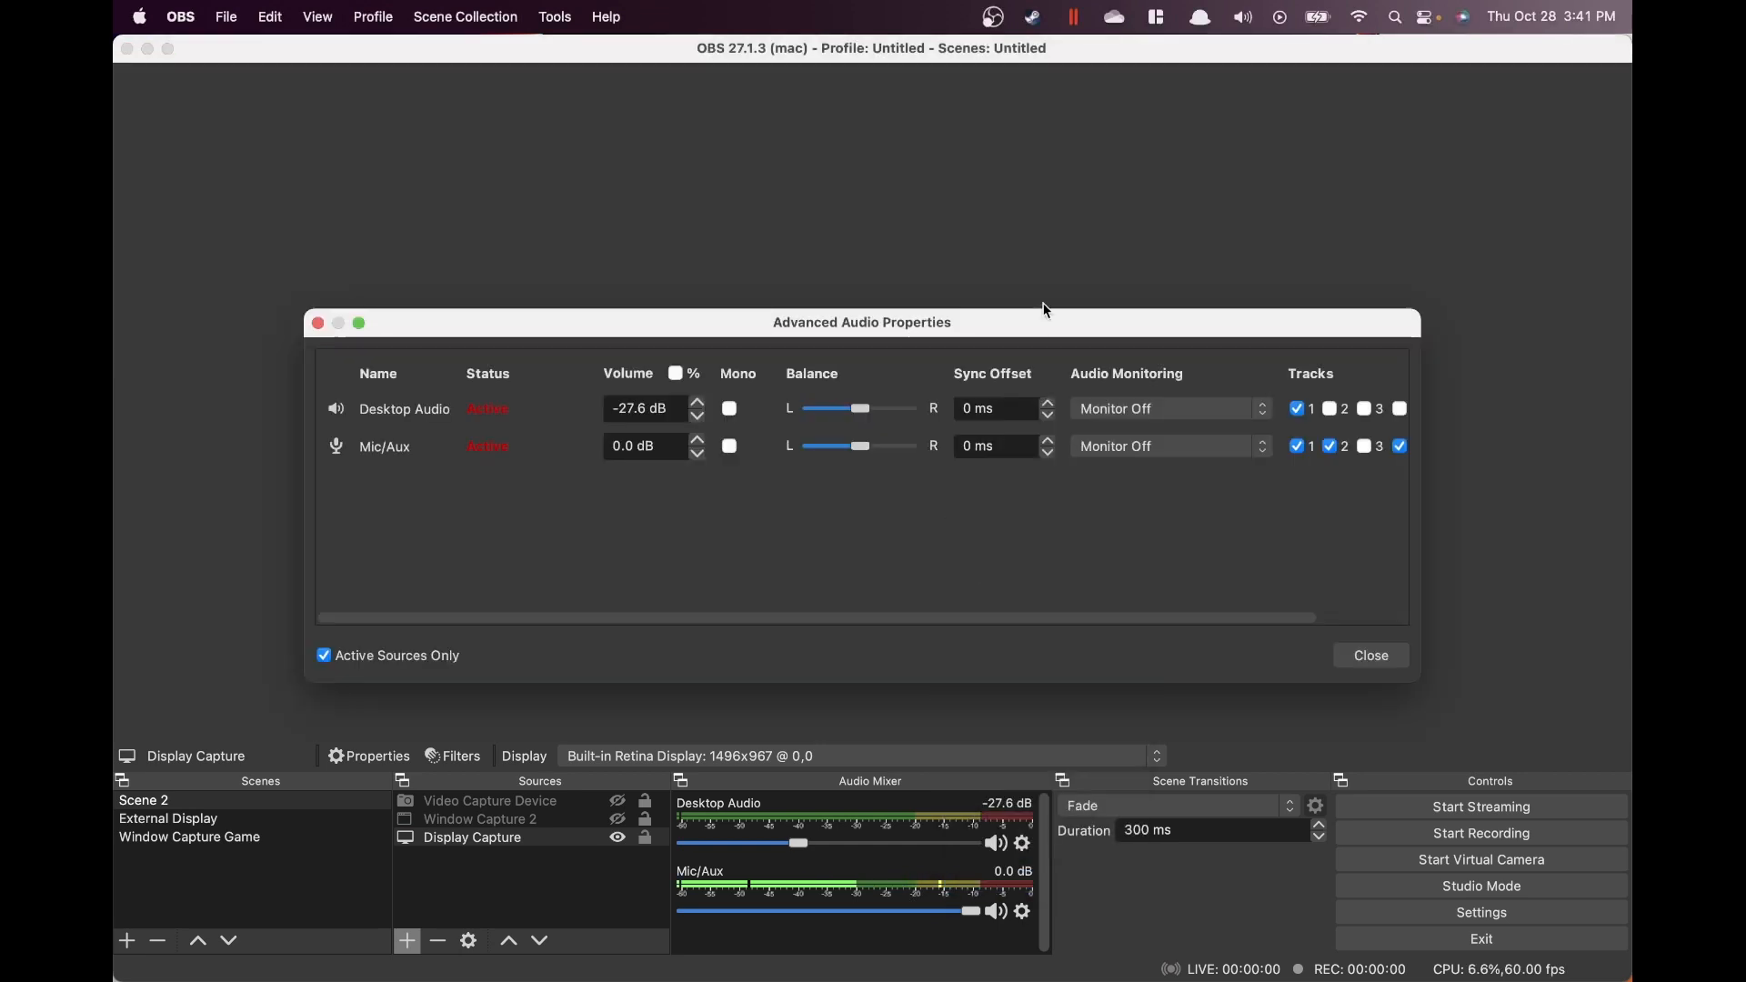
left_click_drag(1047, 310, 775, 276)
left_click_drag(1159, 638, 1321, 793)
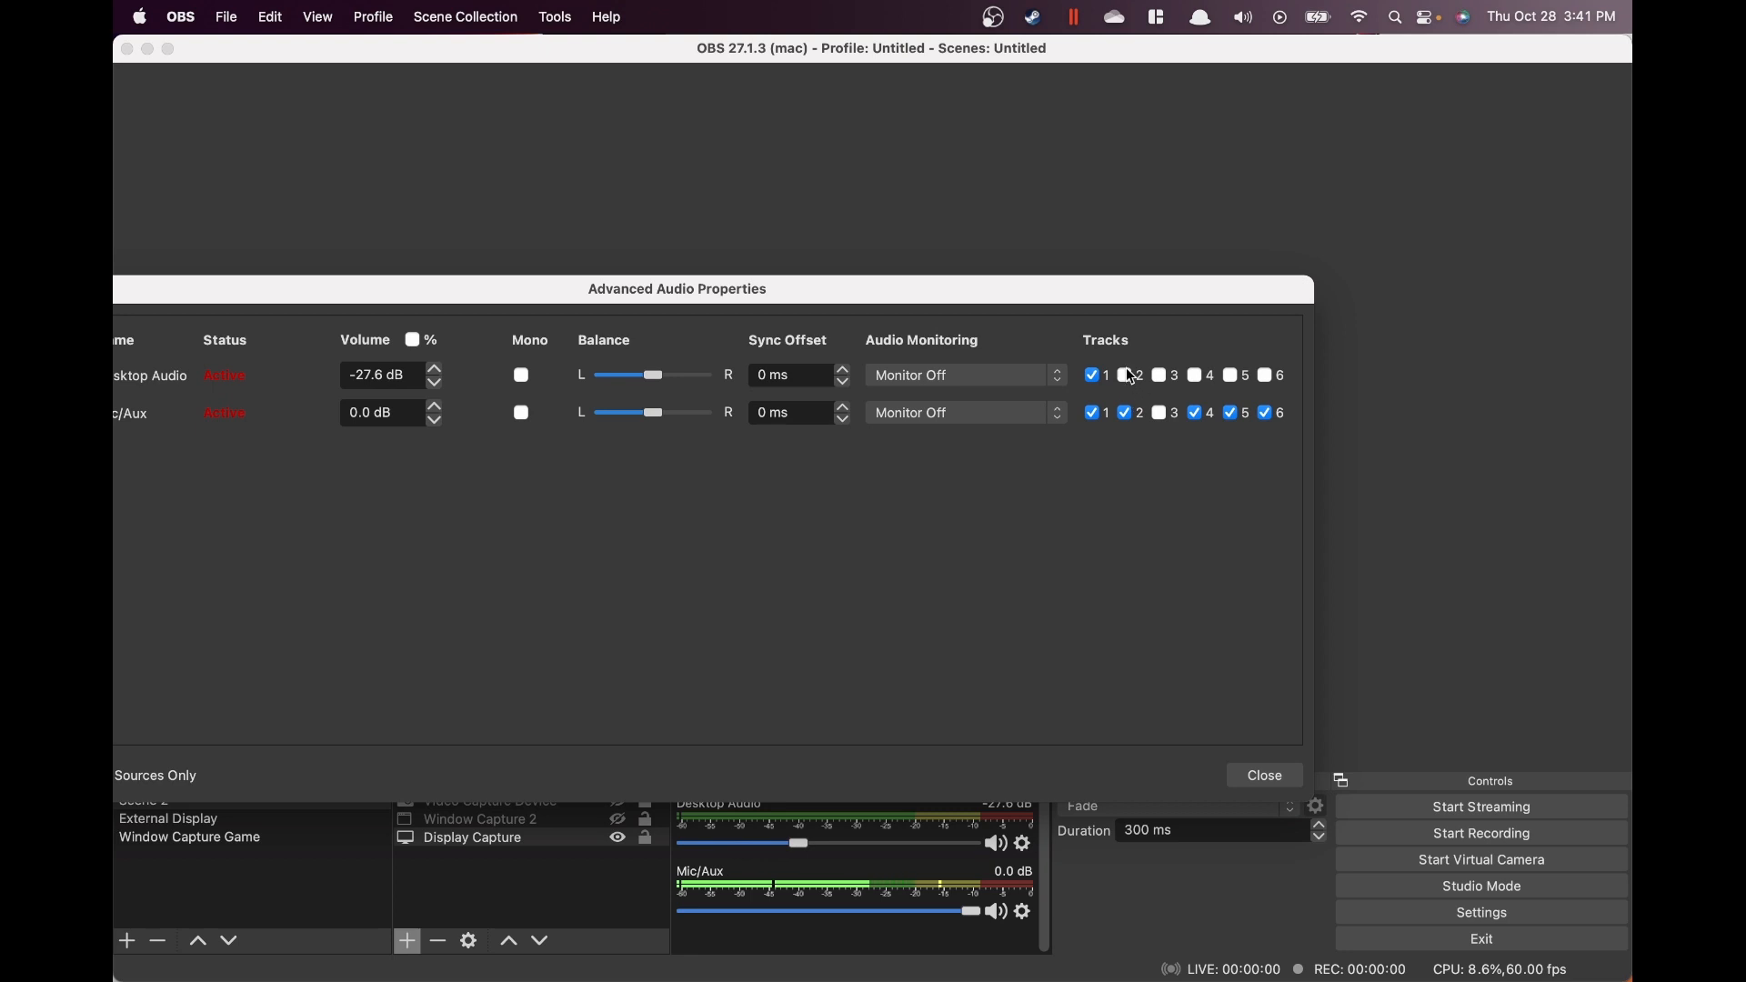
left_click(1132, 416)
left_click(1164, 416)
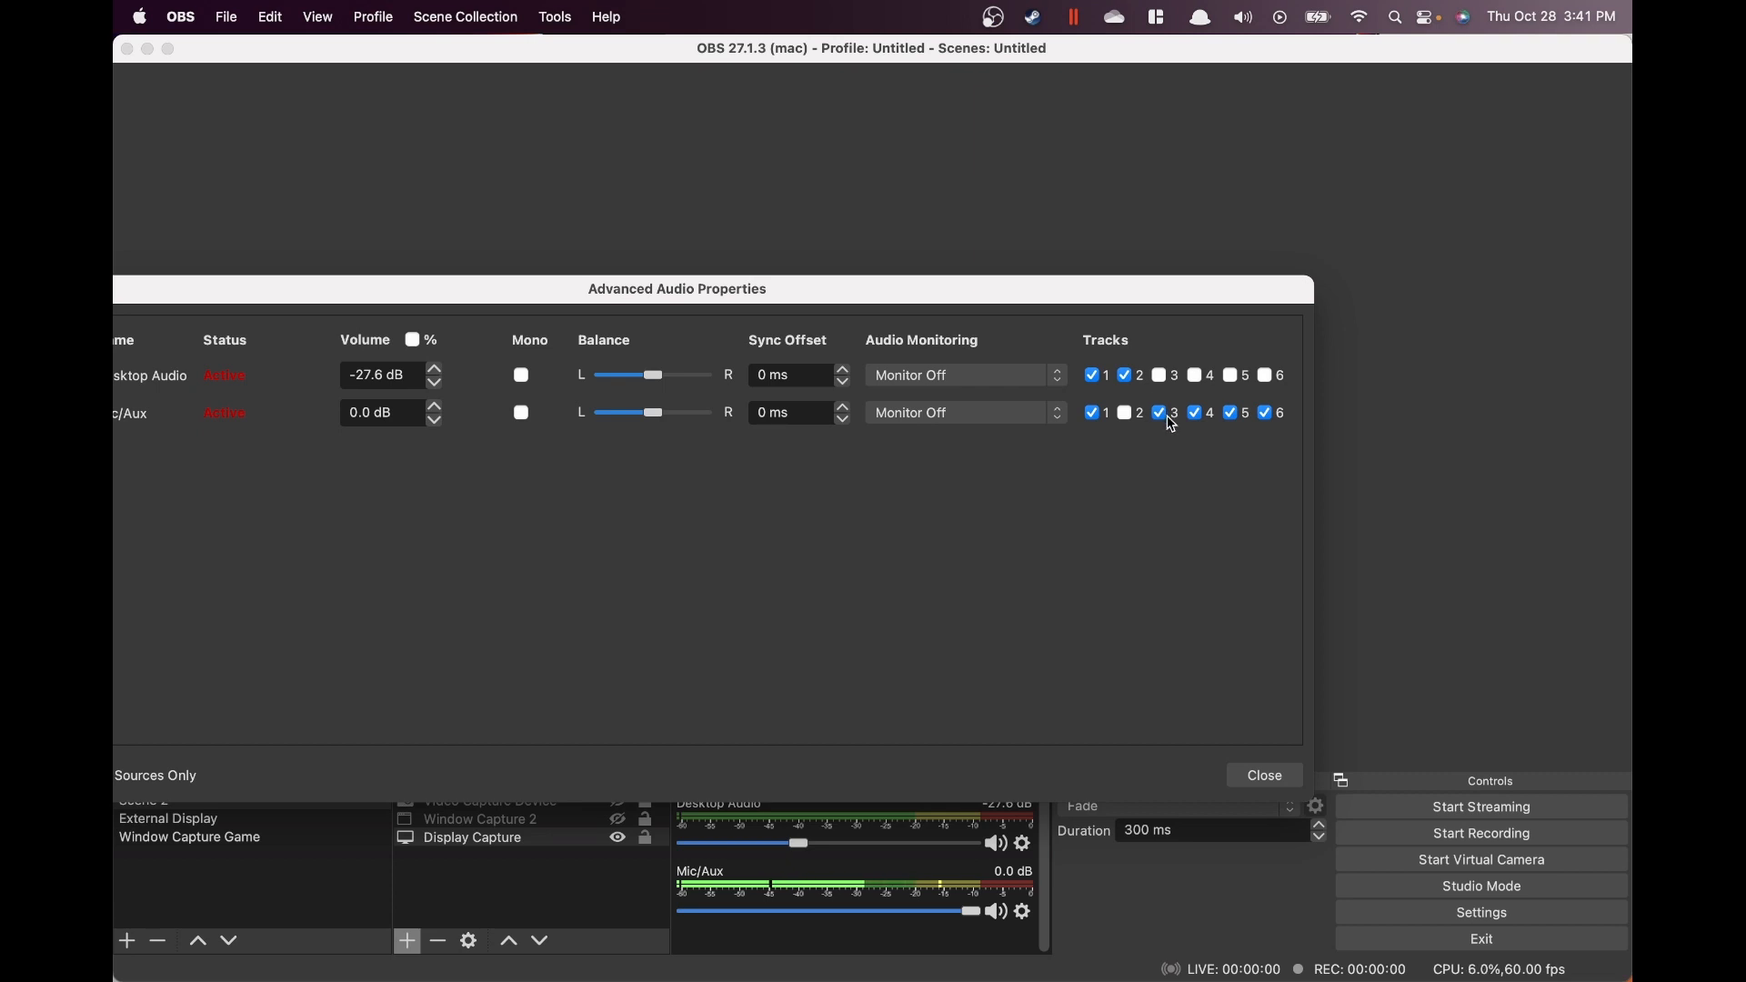
left_click(1251, 777)
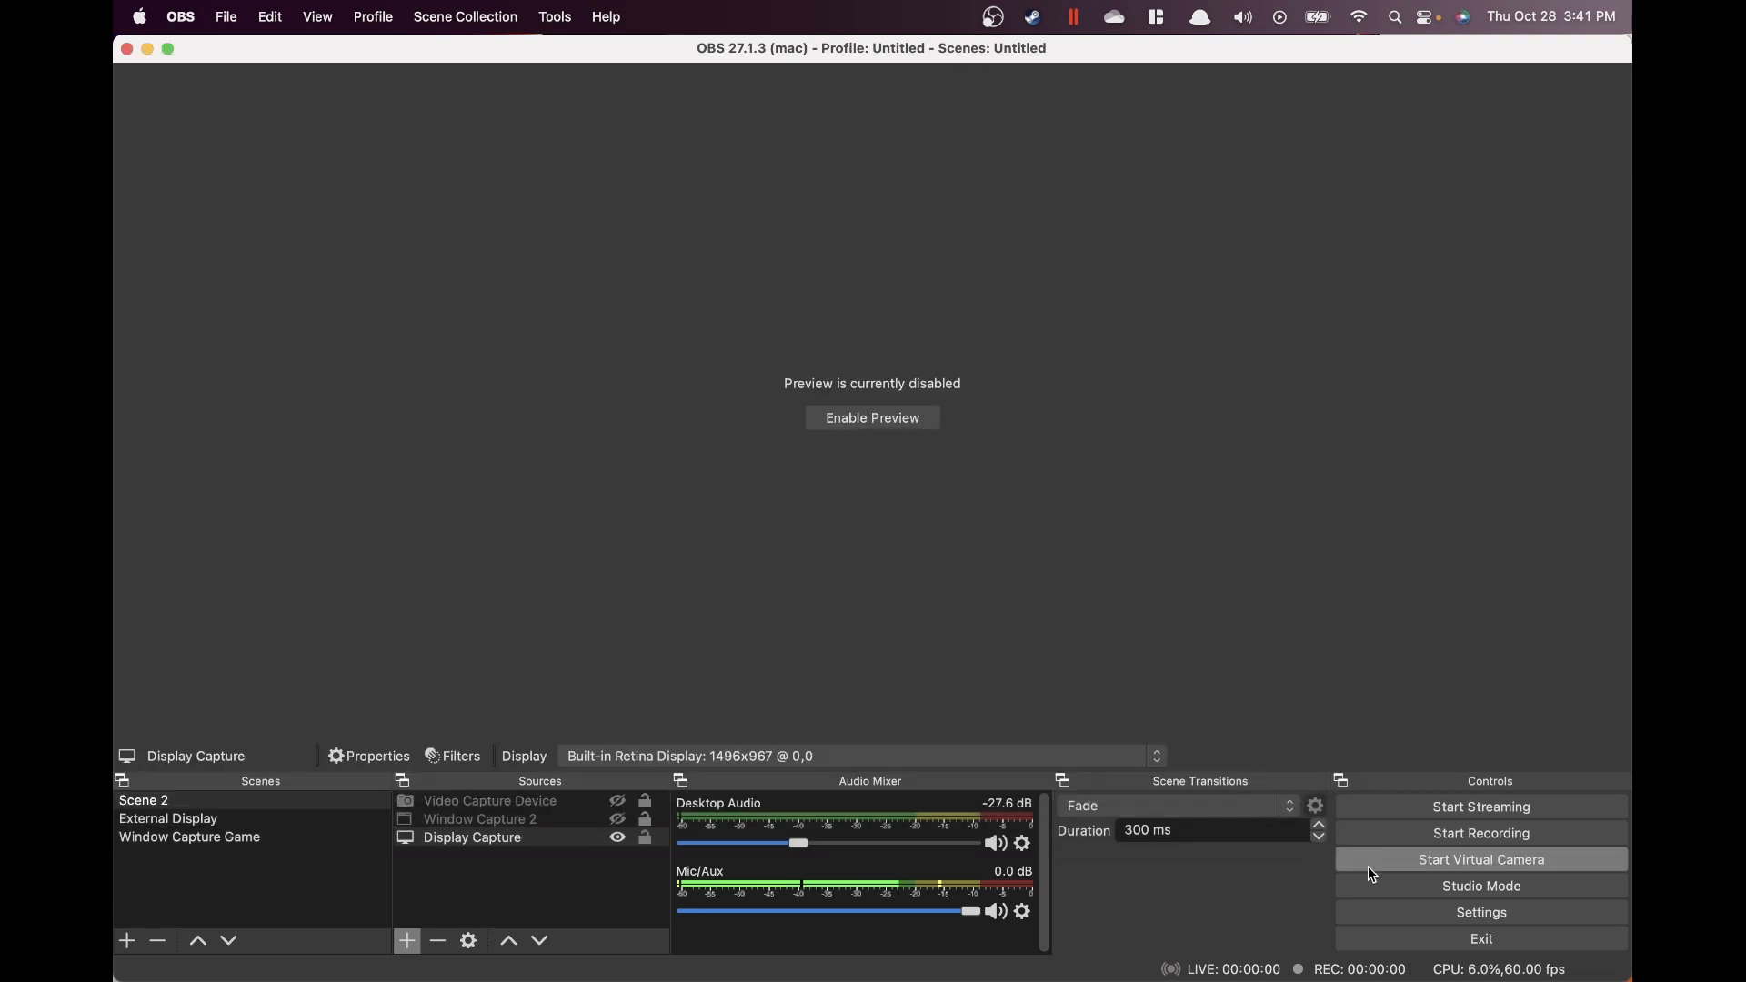
Include audio tracks 1, 2 and 3 in the recording output settings, and apply the settings
left_click(1364, 916)
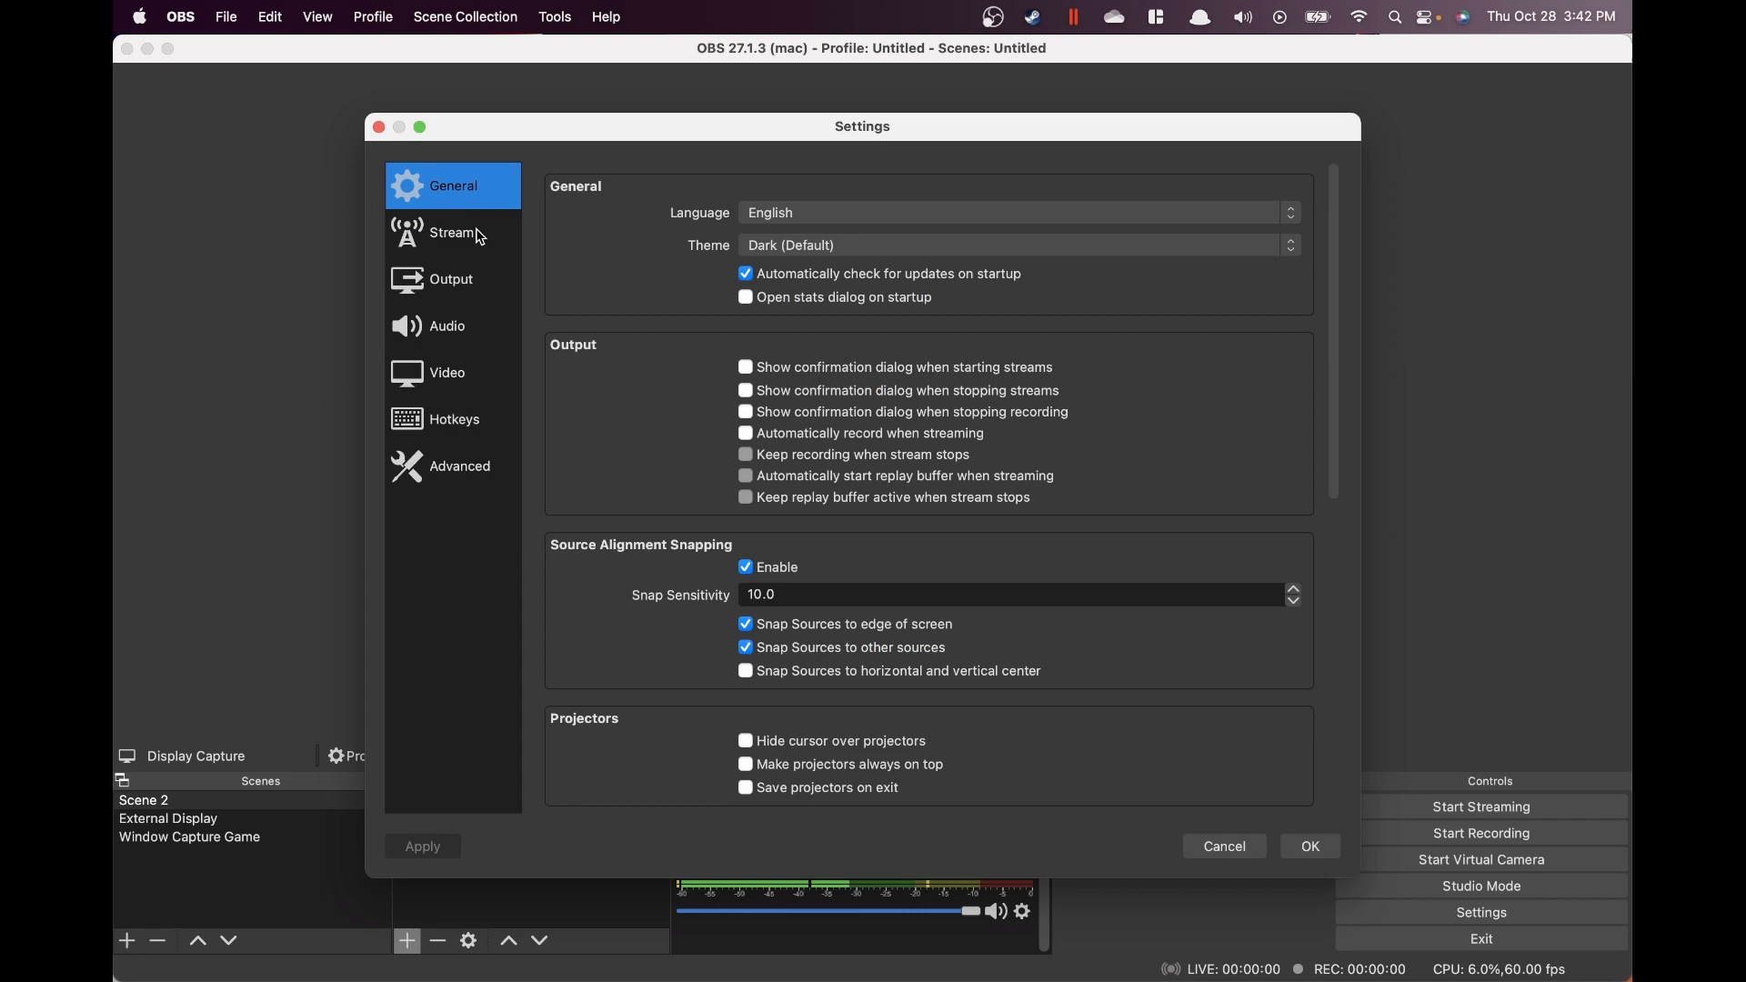
left_click(465, 364)
left_click(471, 331)
left_click(455, 282)
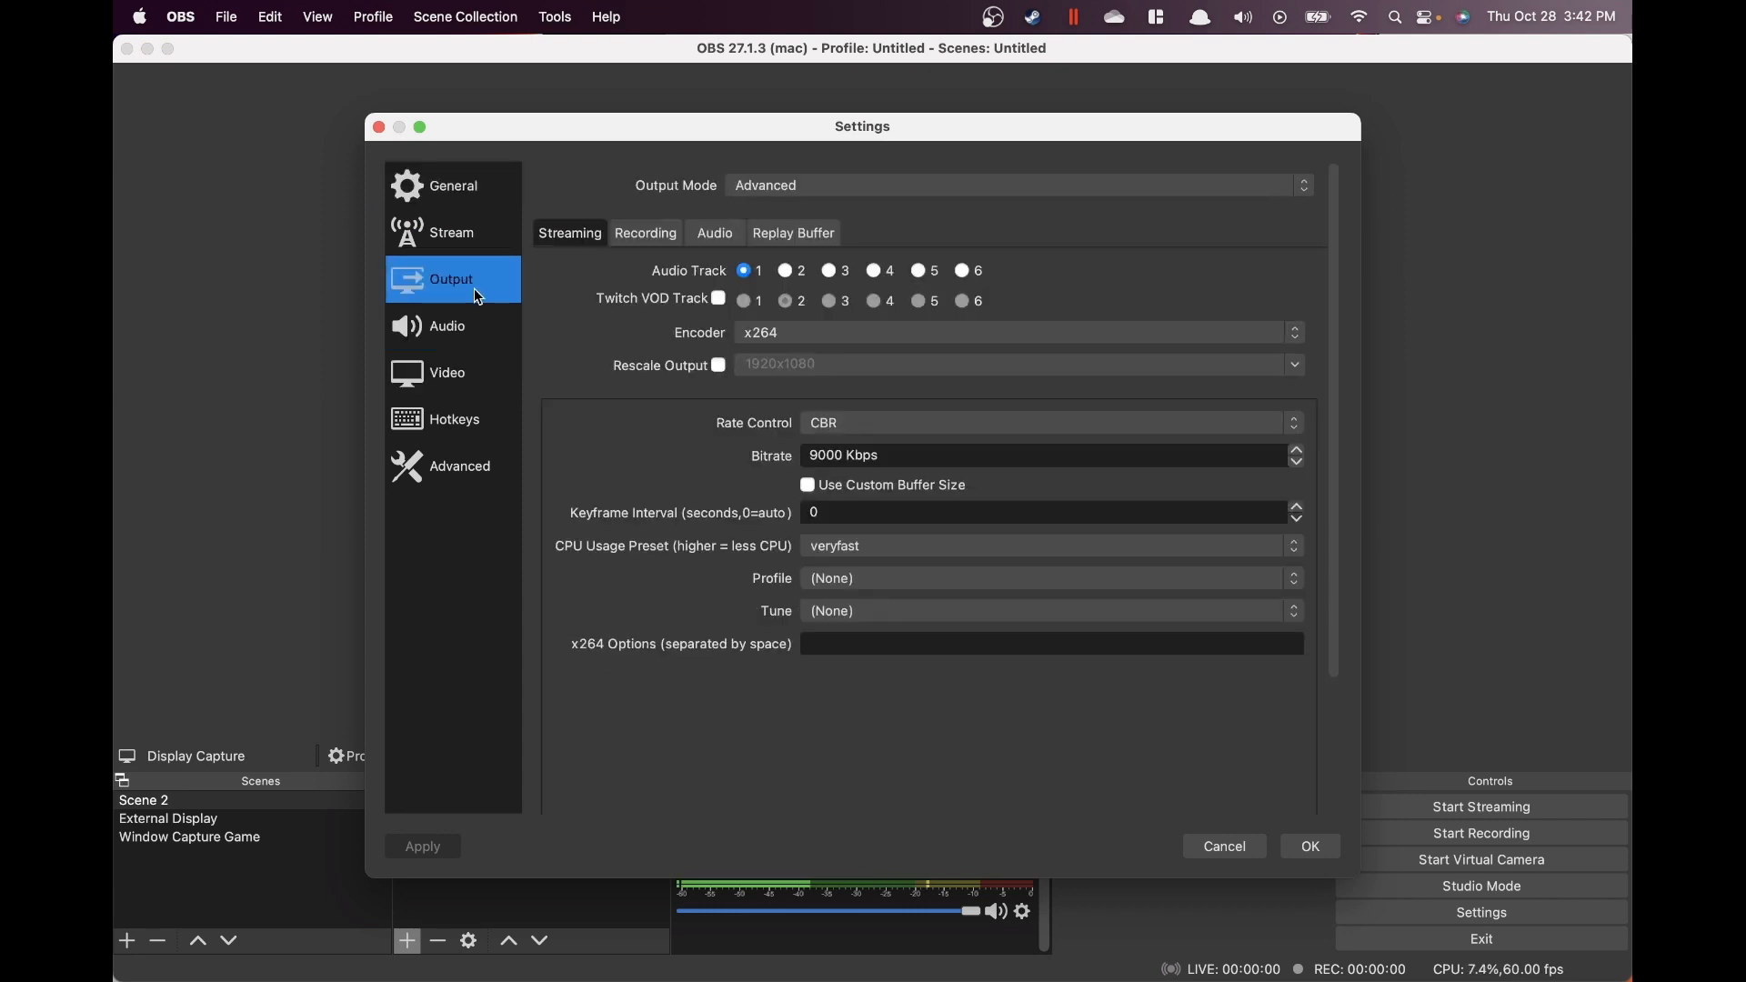
left_click(644, 235)
left_click(821, 398)
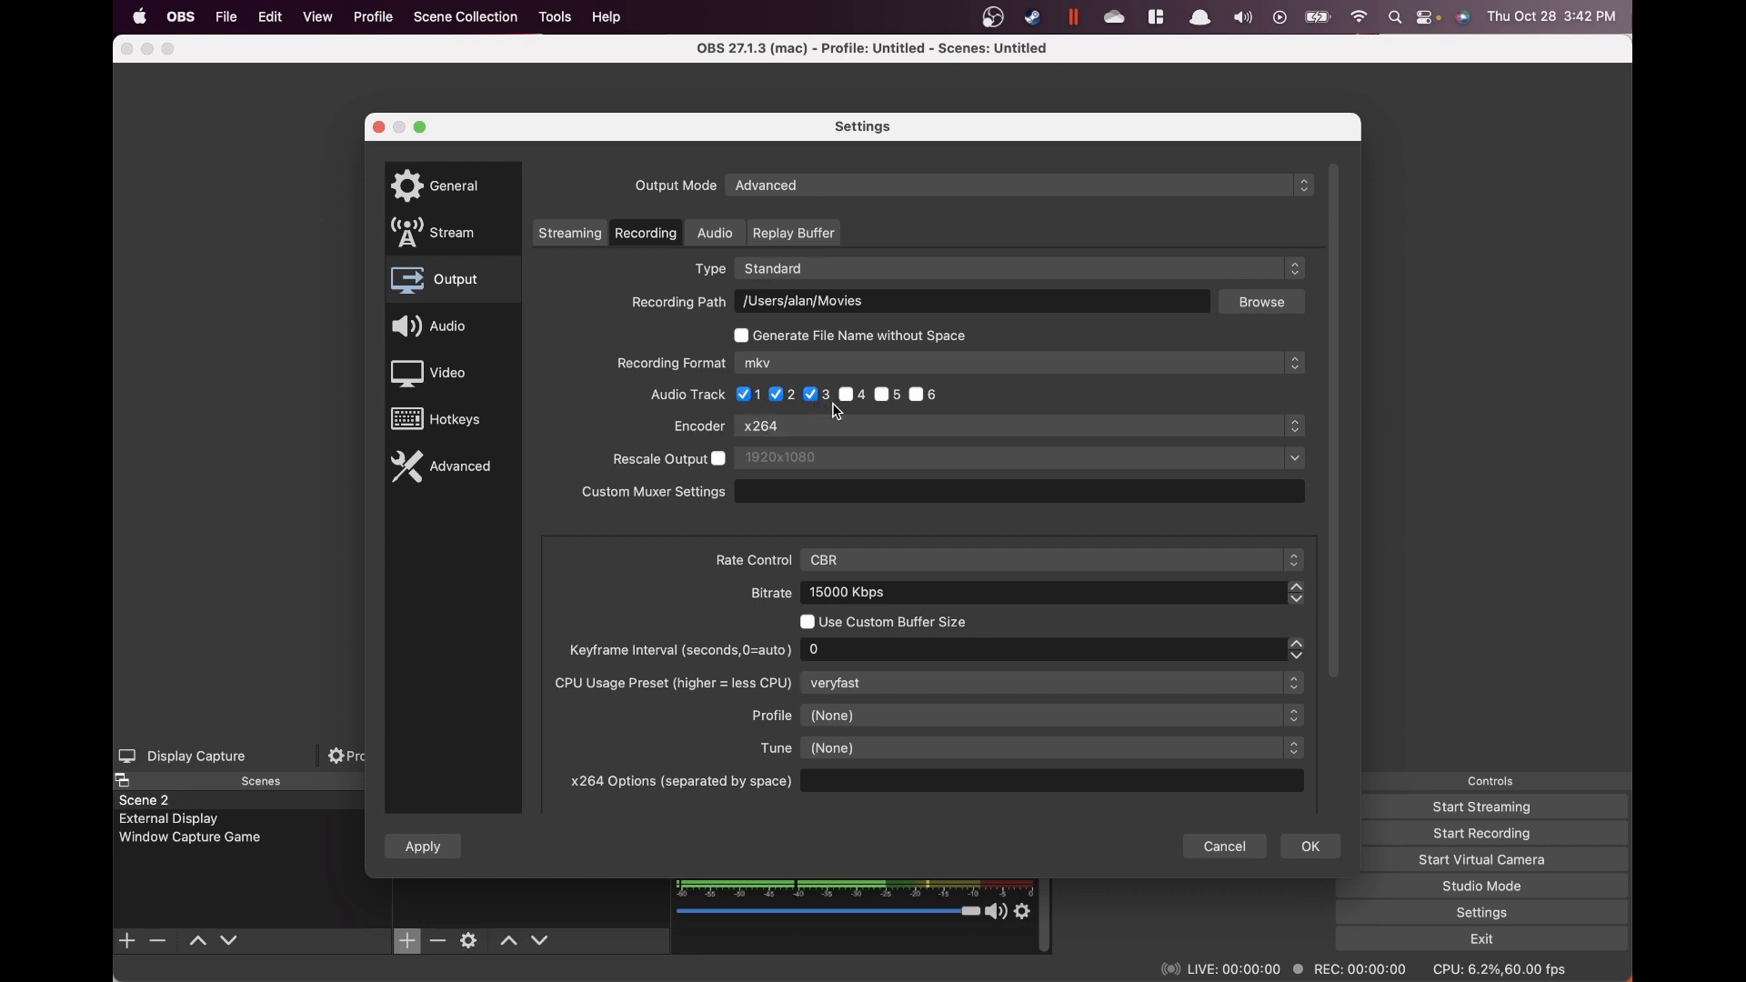
left_click(1317, 858)
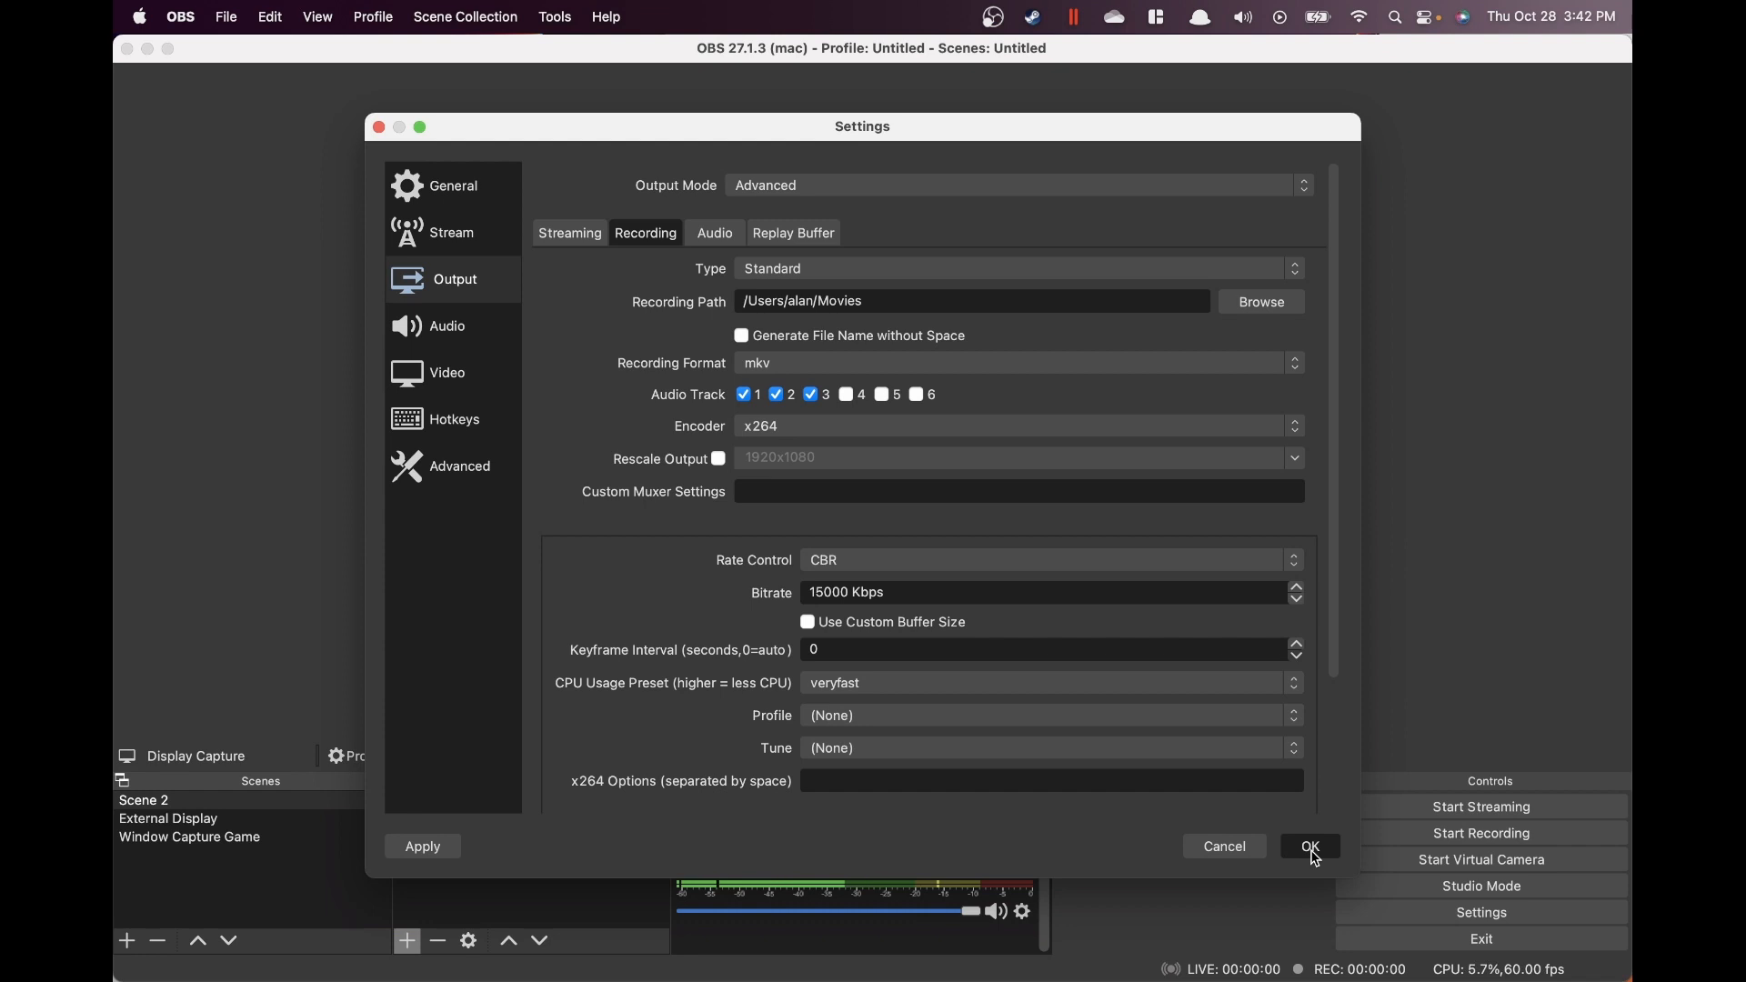